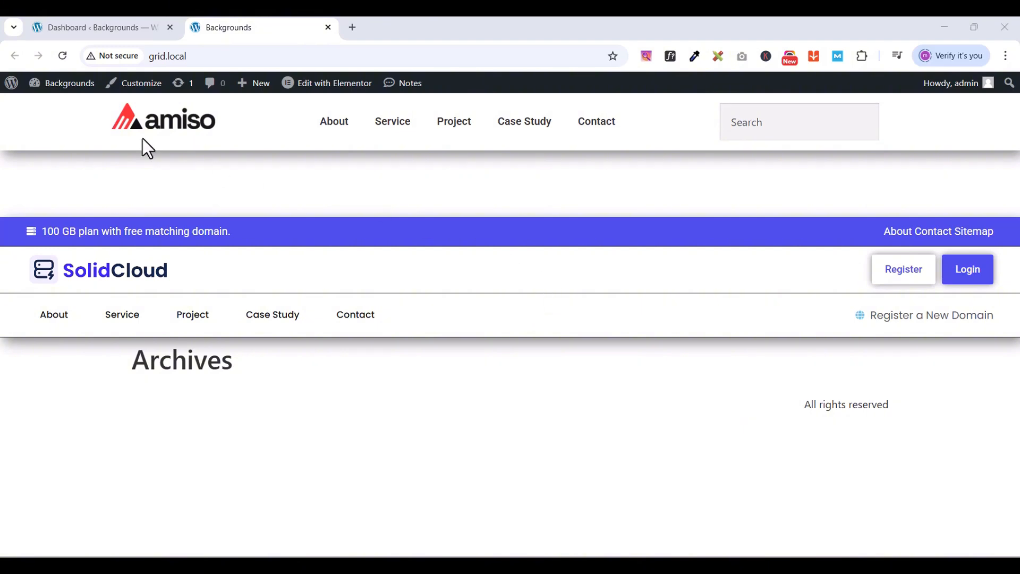
Review the site's installed plugins and its active theme in the WordPress admin
{"action": "left_click", "coordinate": [87, 28]}
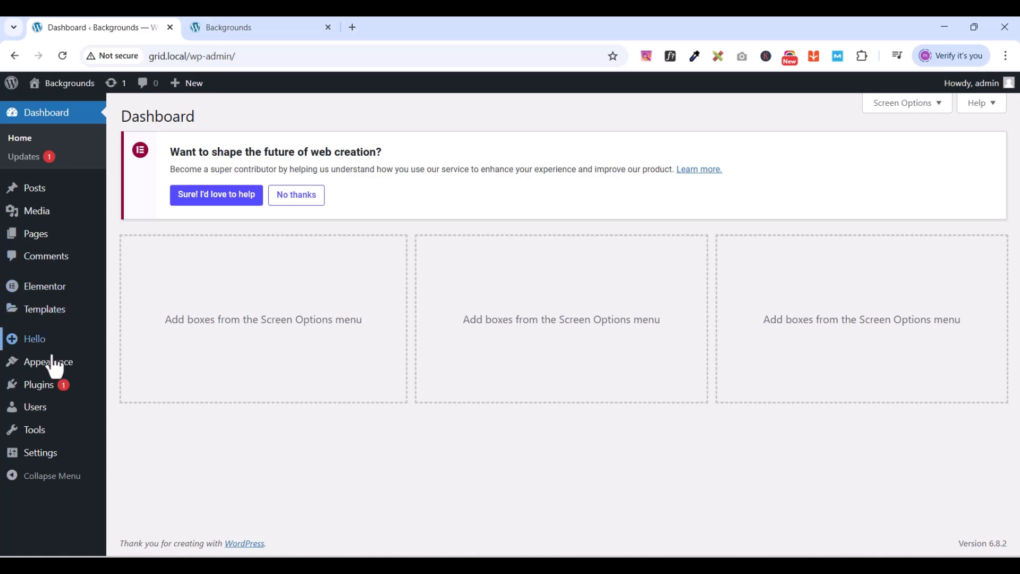
{"action": "mouse_move", "coordinate": [41, 397]}
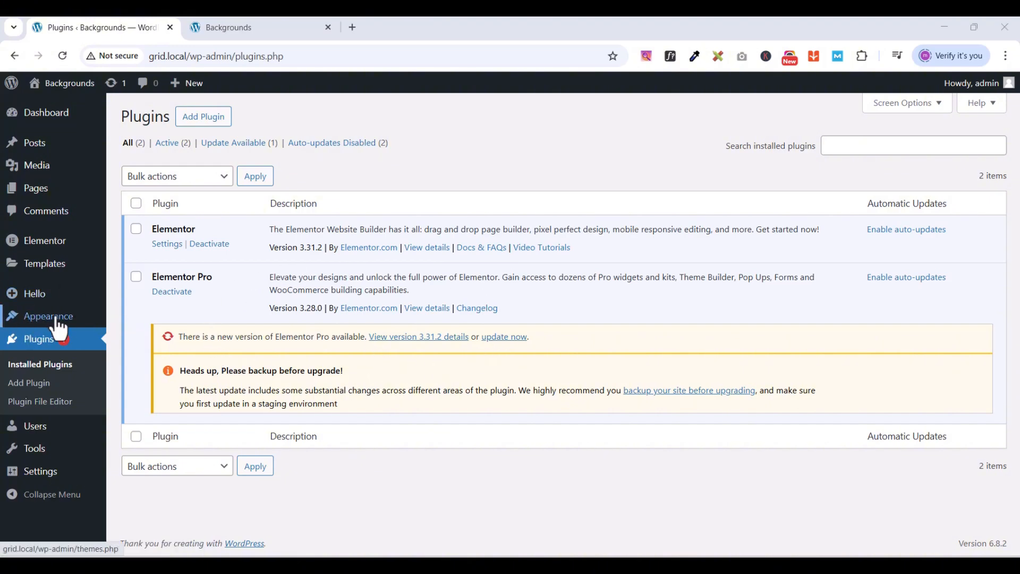
{"action": "mouse_move", "coordinate": [52, 321]}
{"action": "left_click", "coordinate": [140, 320]}
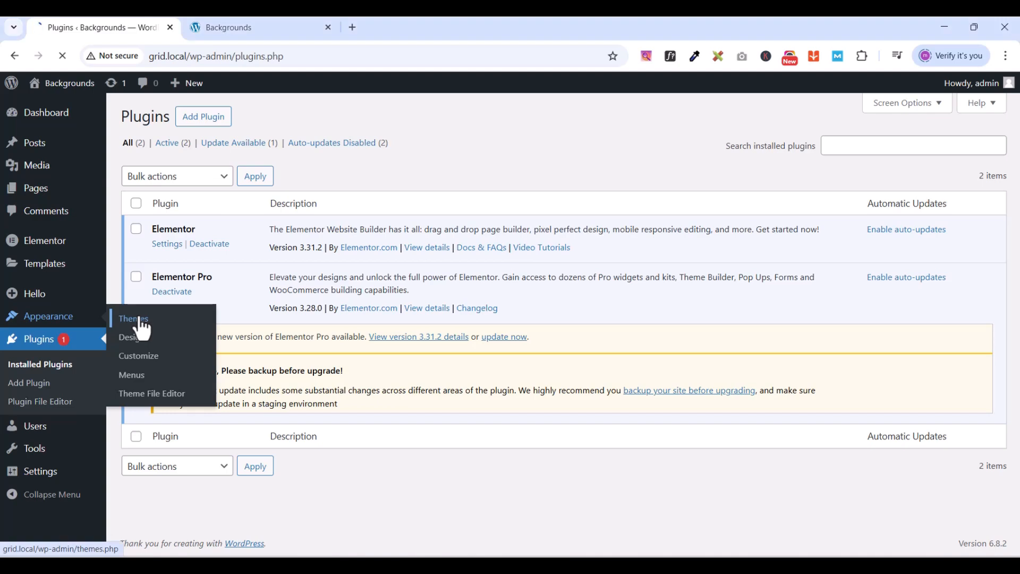
{"action": "left_click", "coordinate": [142, 329]}
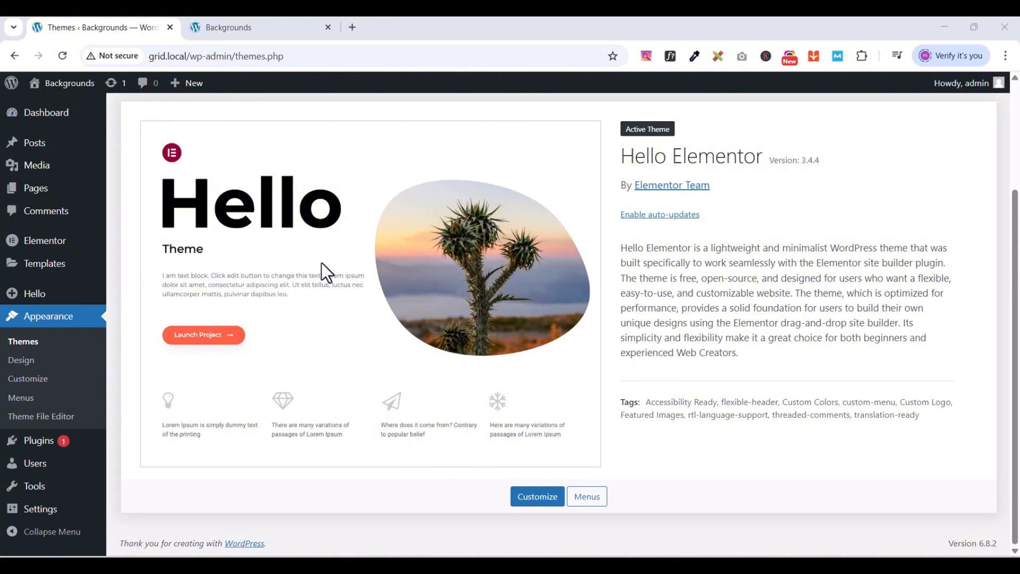
Create a new header template in the Theme Builder and dismiss the block library without inserting a block
{"action": "mouse_move", "coordinate": [60, 272]}
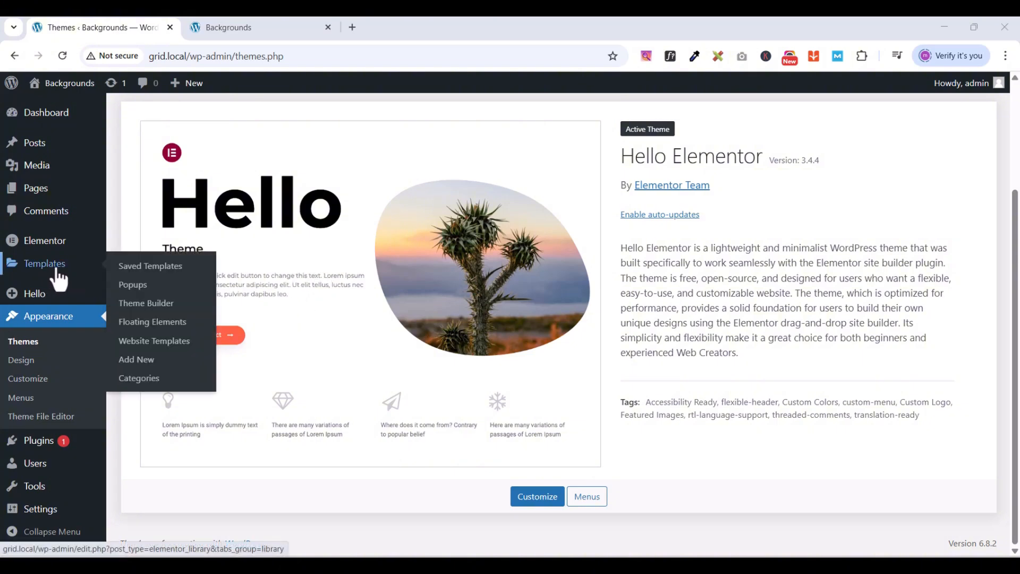
{"action": "left_click", "coordinate": [141, 307]}
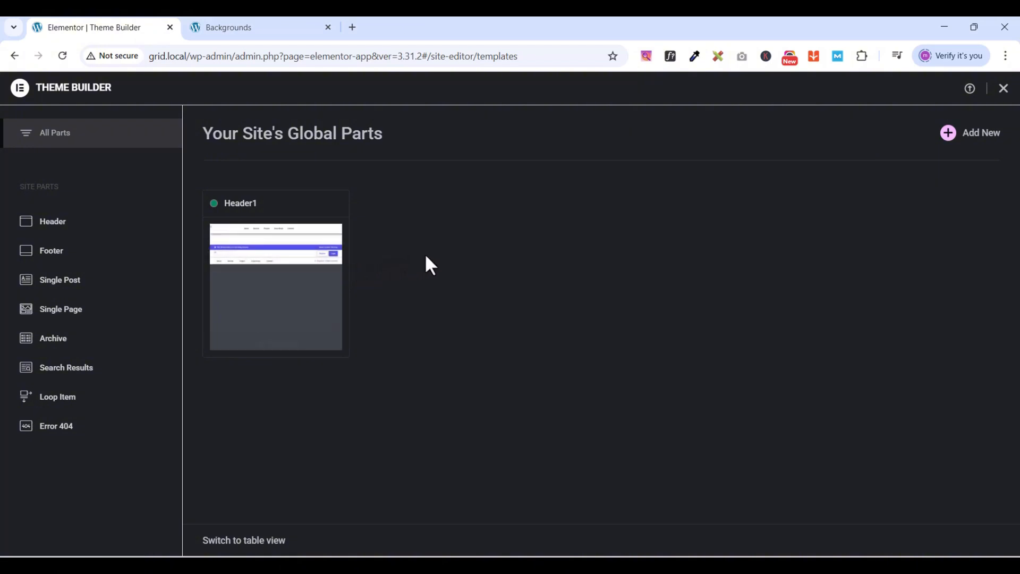
{"action": "left_click", "coordinate": [979, 147]}
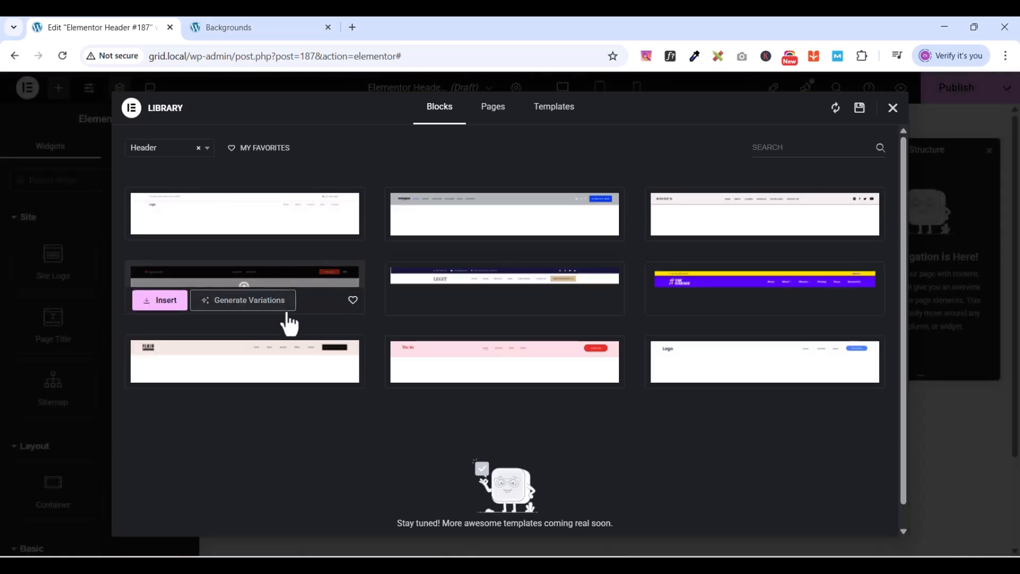
{"action": "left_click", "coordinate": [893, 108]}
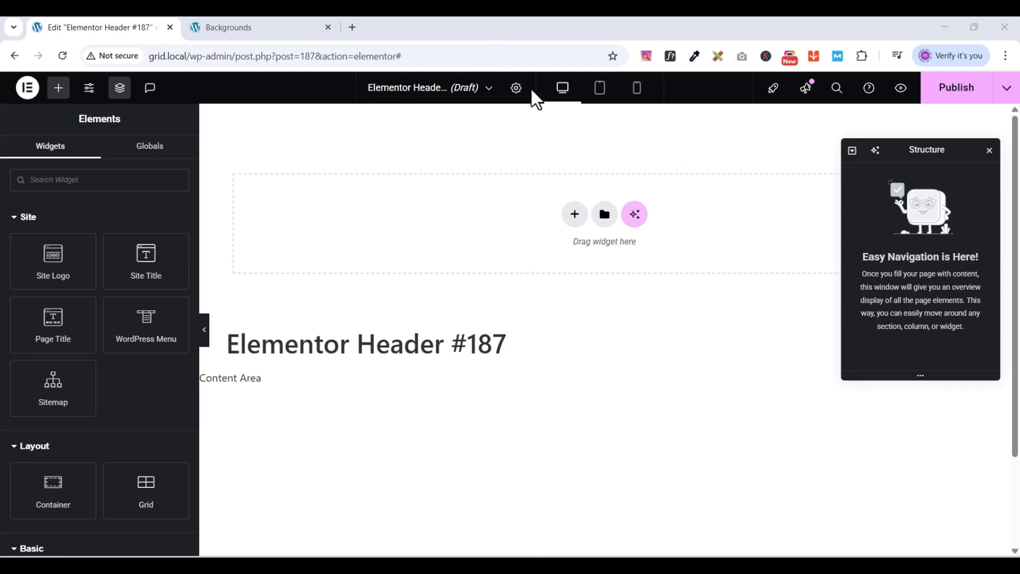
Set the header template's title to Header2 in its general settings
{"action": "left_click", "coordinate": [516, 88]}
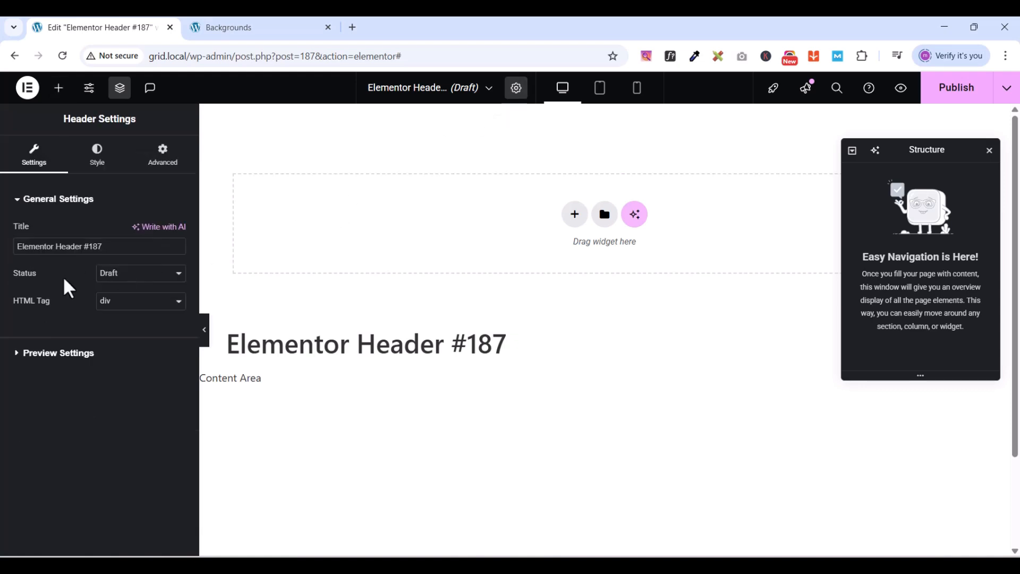
{"action": "left_click", "coordinate": [22, 355]}
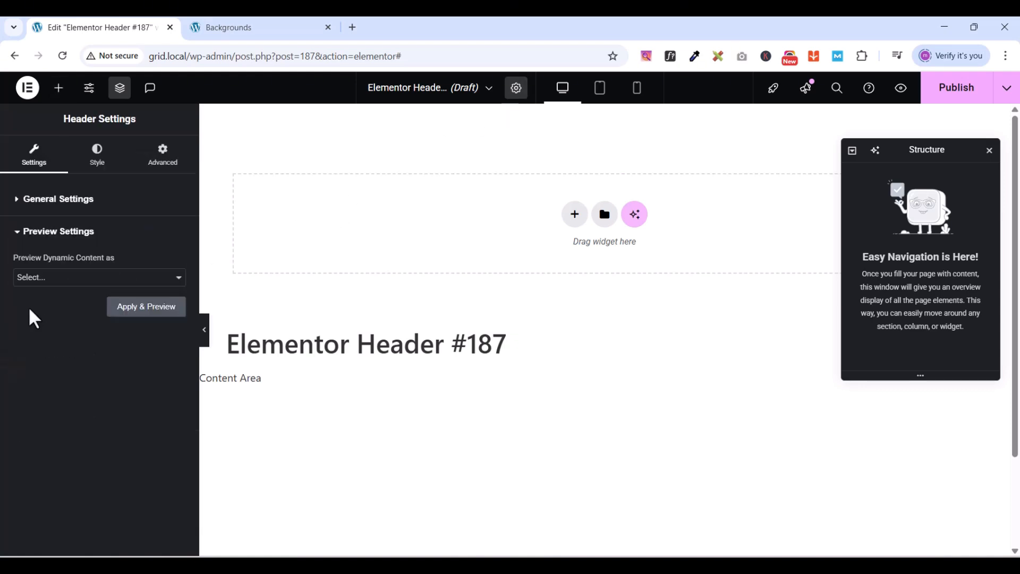
{"action": "left_click", "coordinate": [21, 232]}
{"action": "left_click", "coordinate": [16, 200]}
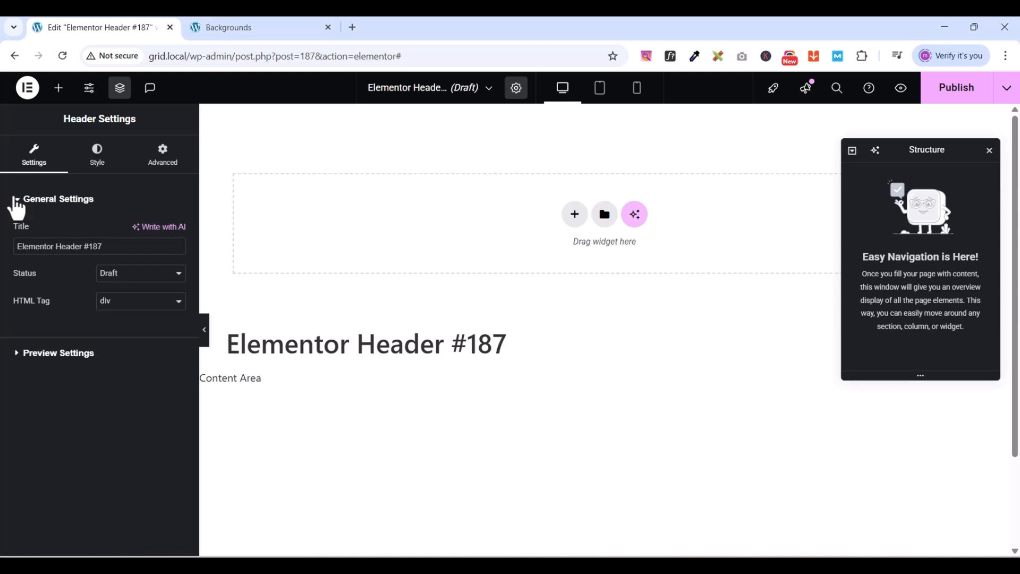
{"action": "triple_click", "coordinate": [119, 240]}
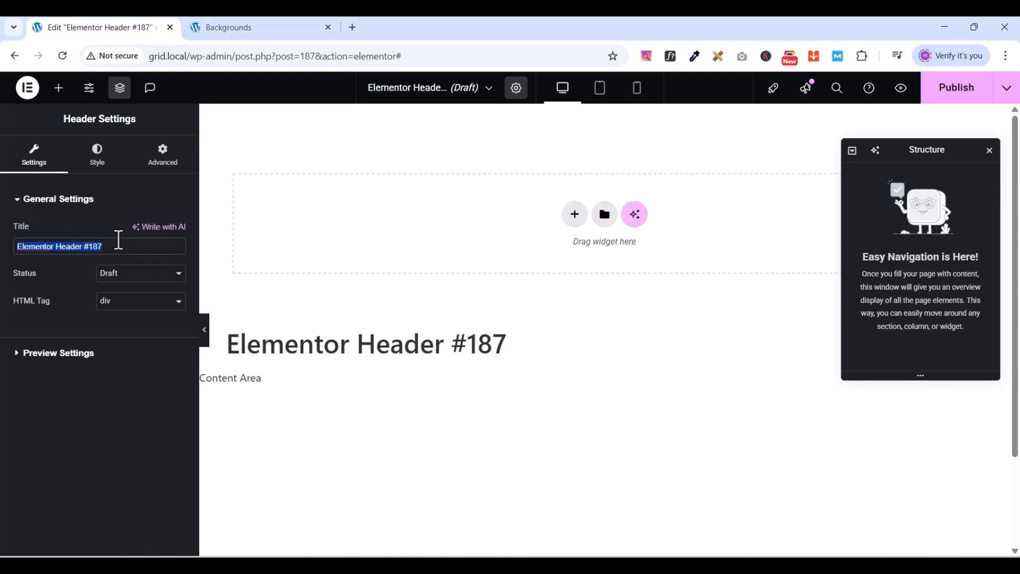
{"action": "type", "text": "Header"}
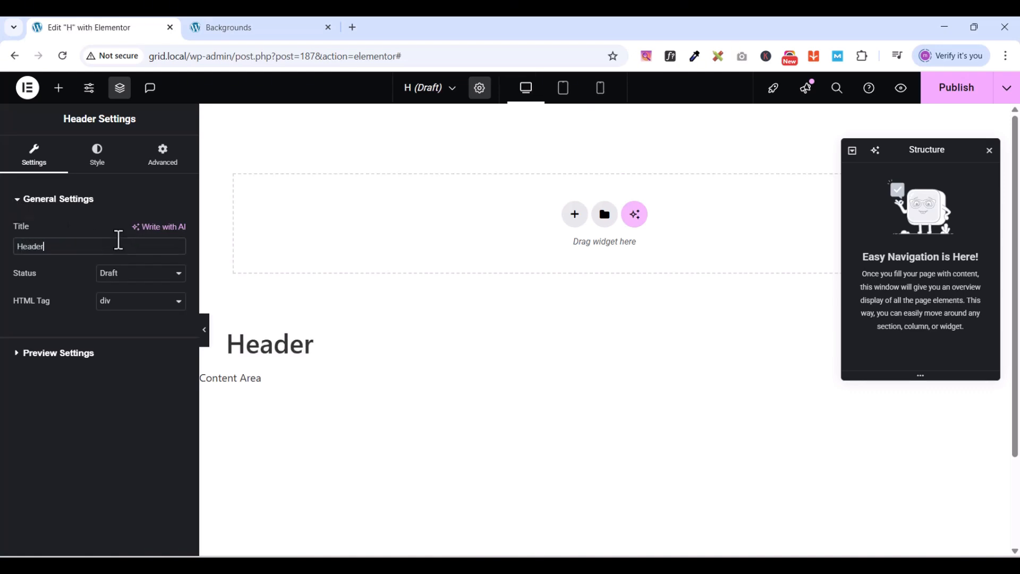
{"action": "type", "text": "2"}
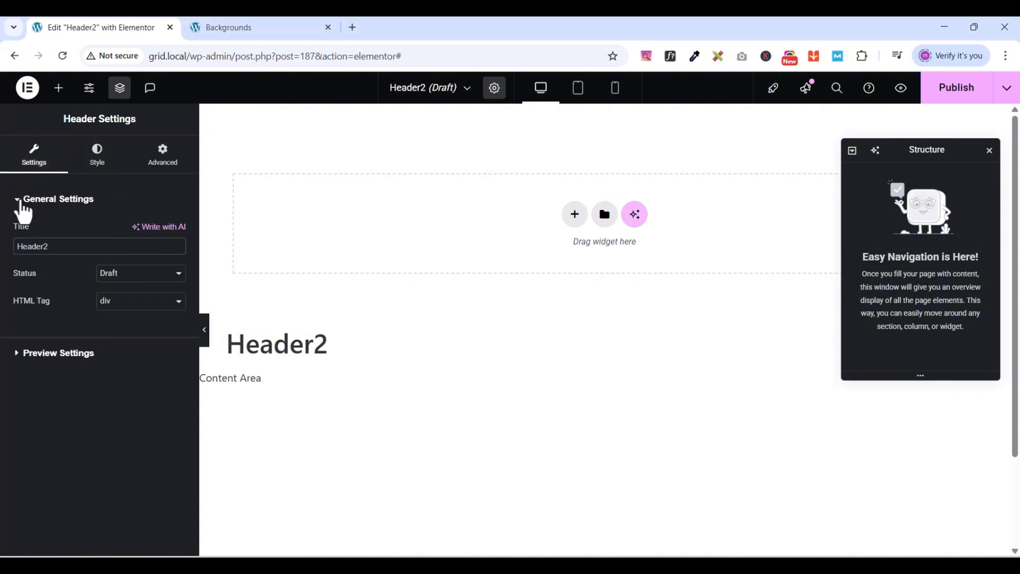
{"action": "left_click", "coordinate": [22, 205]}
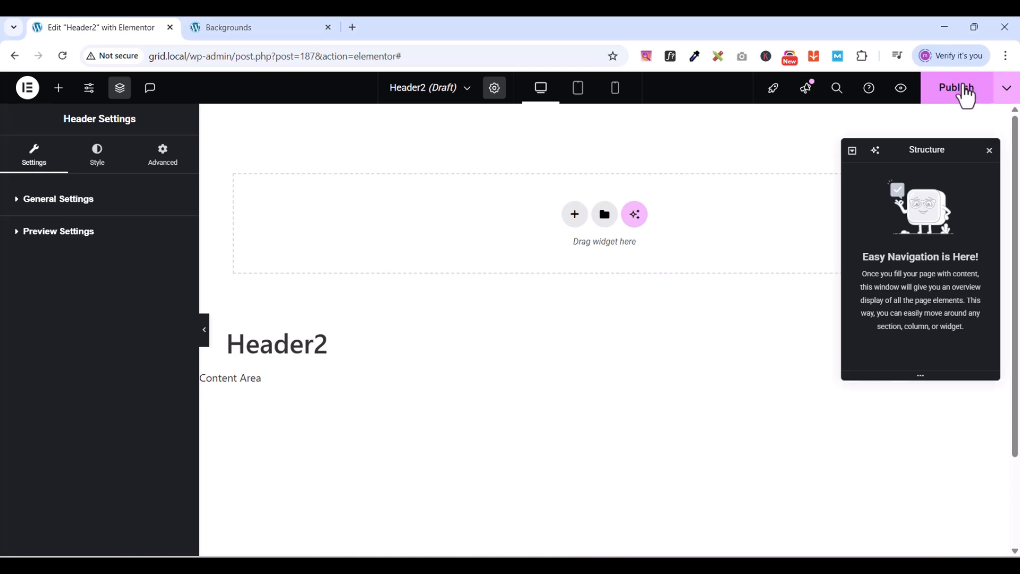
Publish the header template with an Include display condition for Singular, All Singular
{"action": "left_click", "coordinate": [966, 91]}
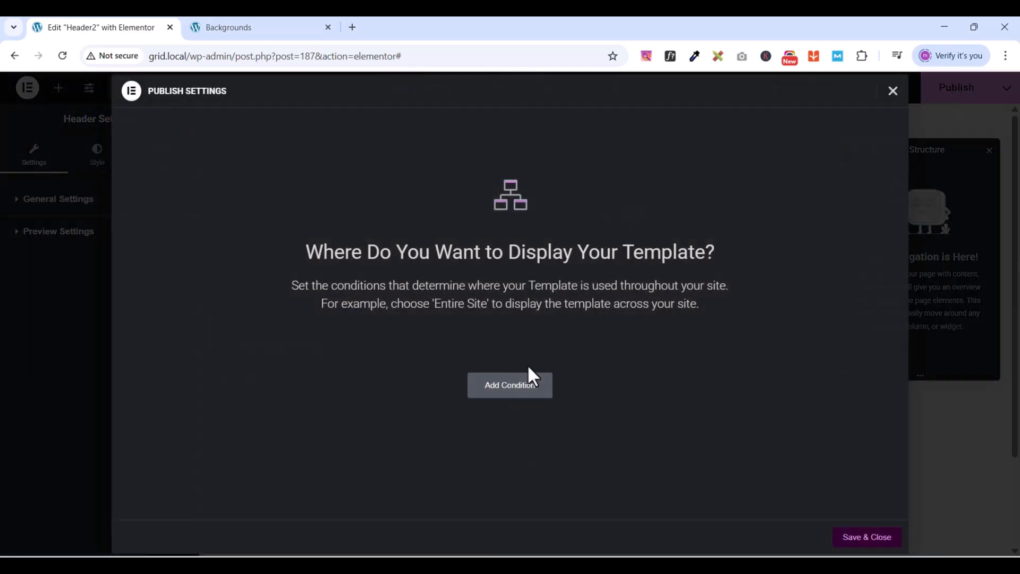
{"action": "left_click", "coordinate": [534, 397]}
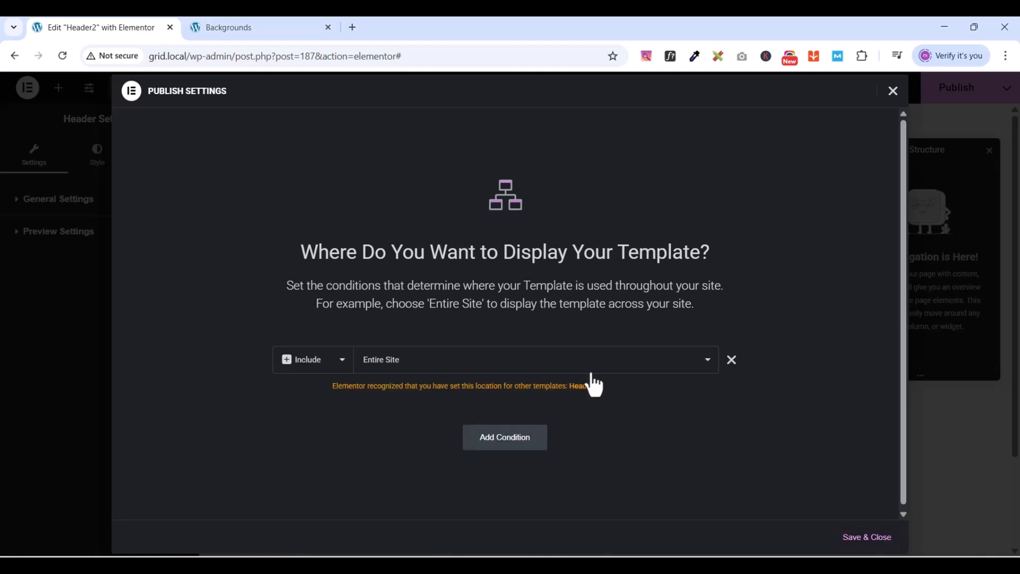
{"action": "left_click", "coordinate": [671, 364]}
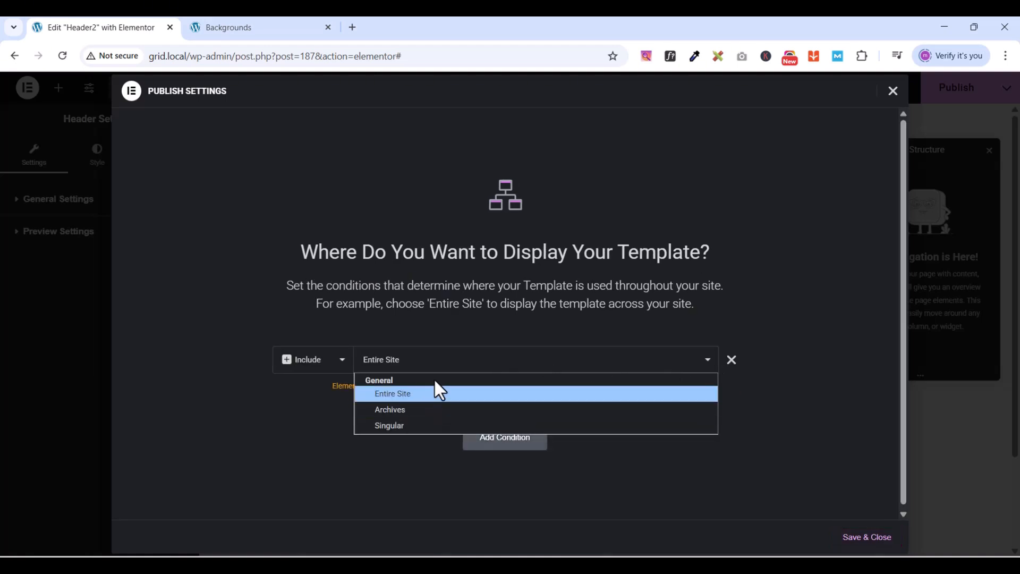
{"action": "left_click", "coordinate": [395, 428]}
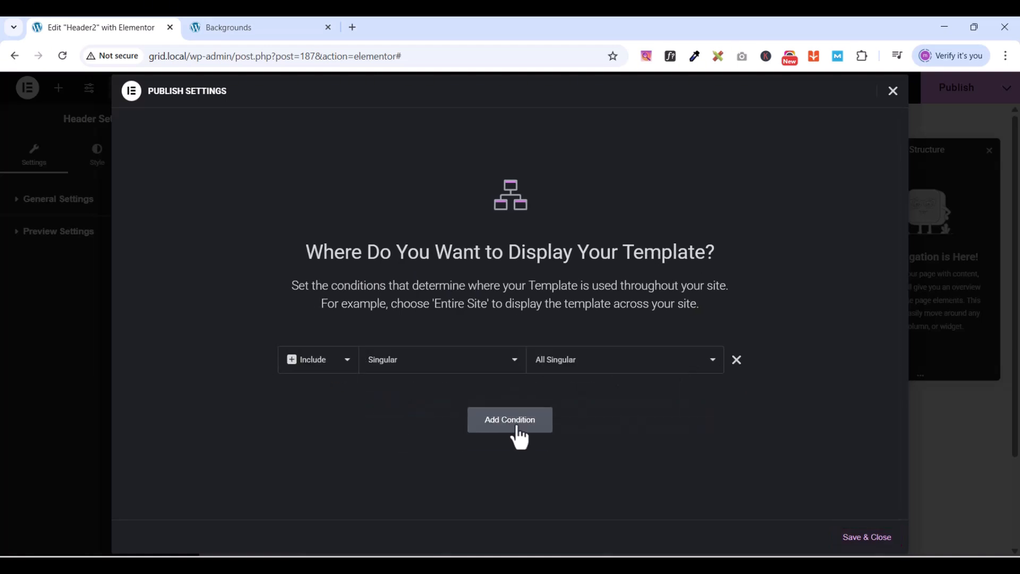
{"action": "left_click", "coordinate": [866, 539]}
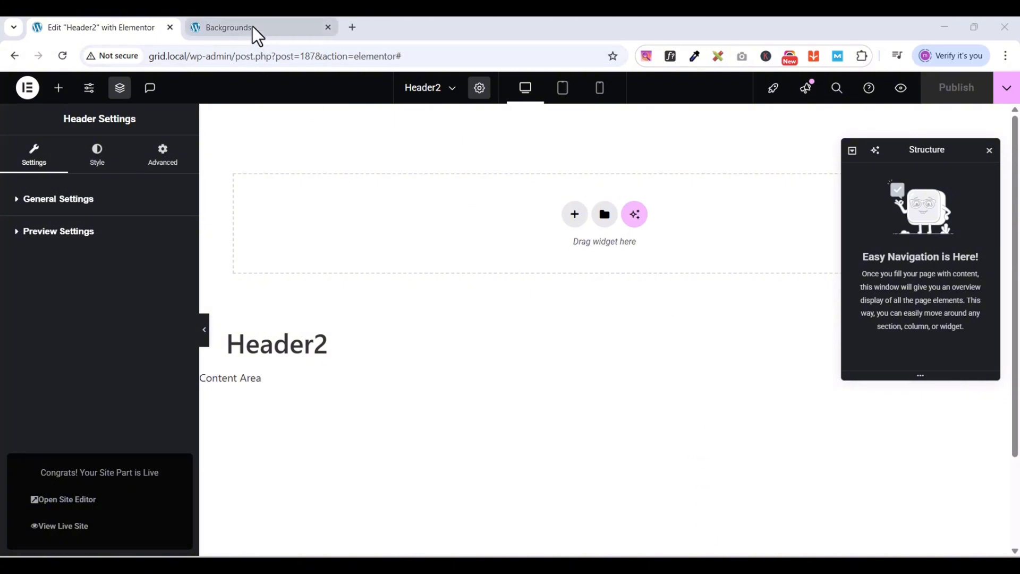
Check the reference header on the live site, and hide the Structure overview in the Header2 editor
{"action": "left_click", "coordinate": [269, 32]}
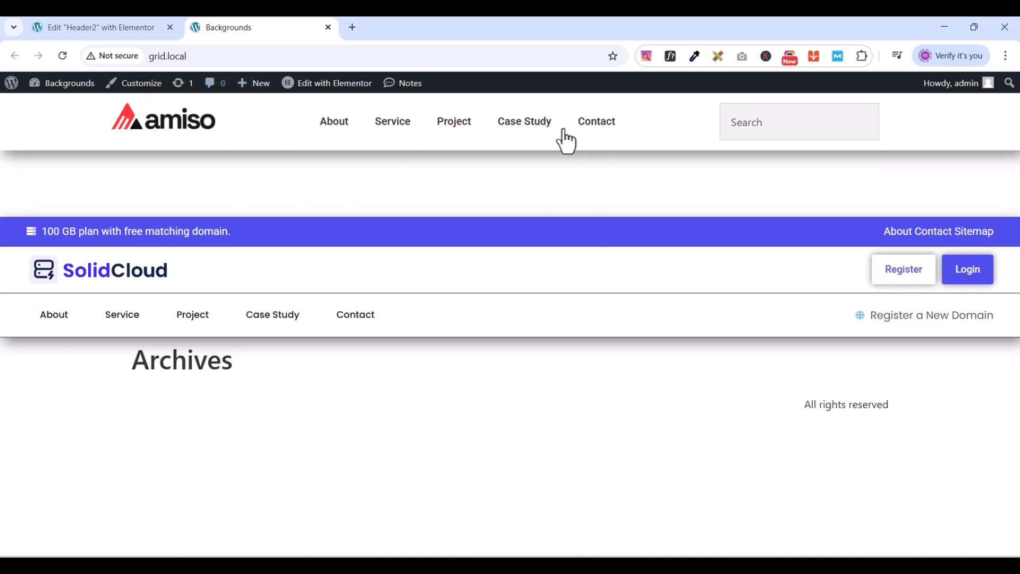
{"action": "left_click", "coordinate": [121, 30]}
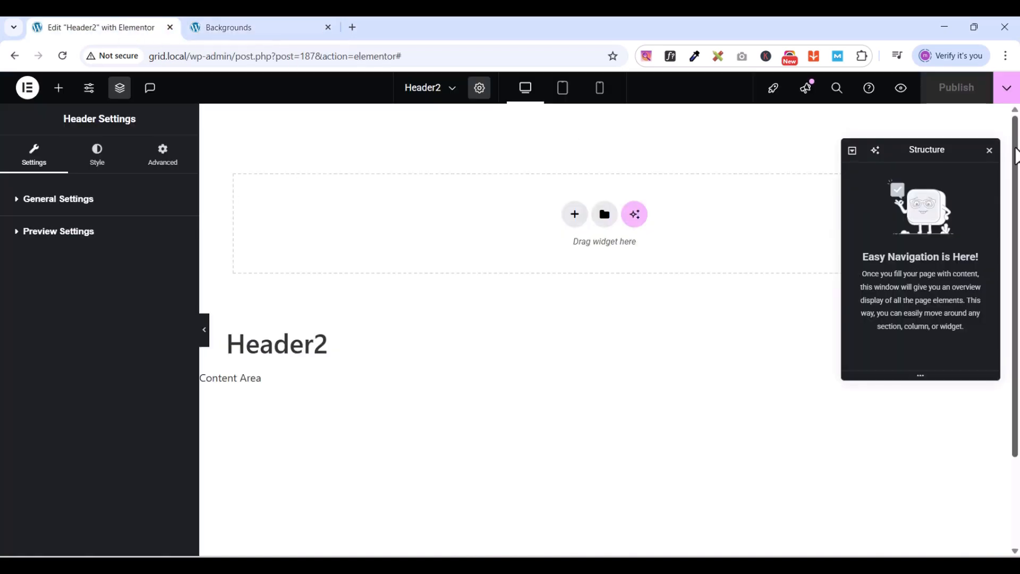
{"action": "left_click", "coordinate": [121, 90]}
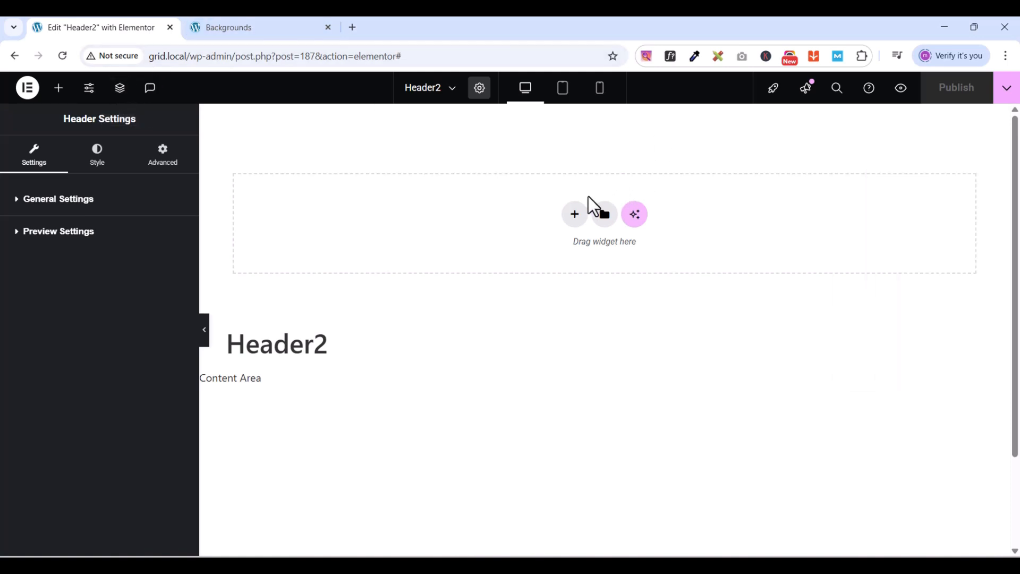
Add a single-column Flexbox container to the header and set its padding to 0 on all sides
{"action": "left_click", "coordinate": [577, 215]}
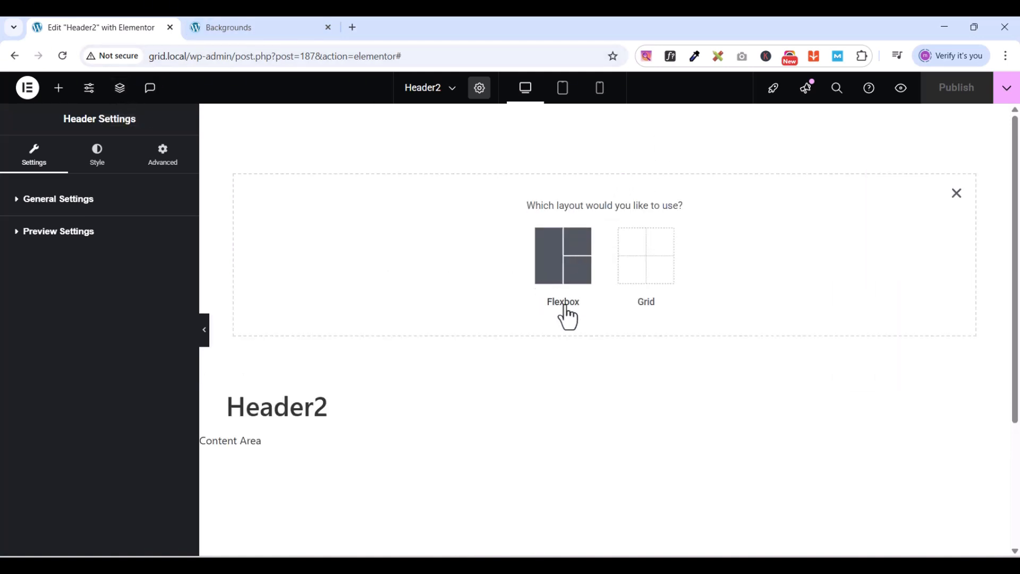
{"action": "left_click", "coordinate": [555, 258]}
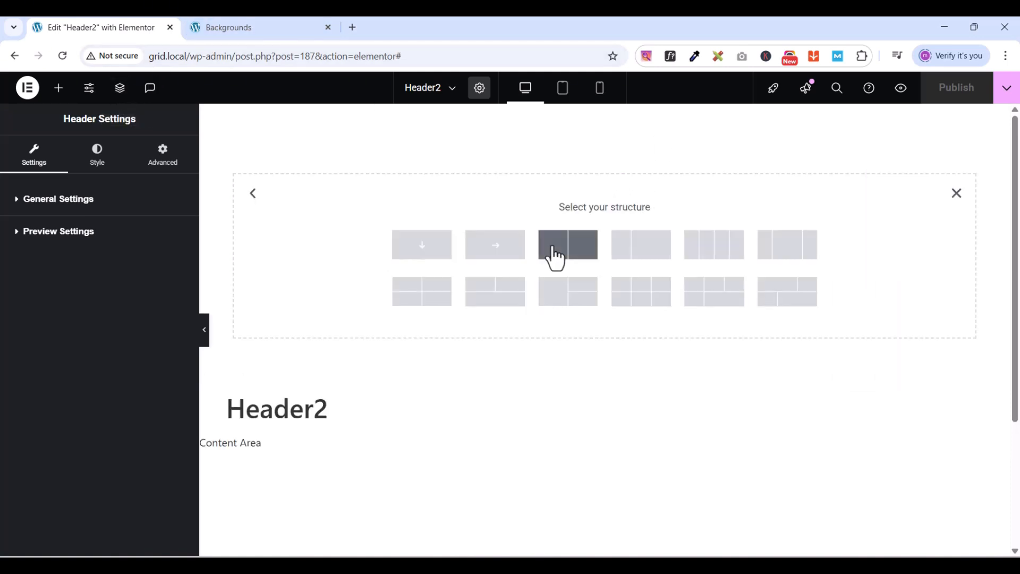
{"action": "left_click", "coordinate": [423, 248]}
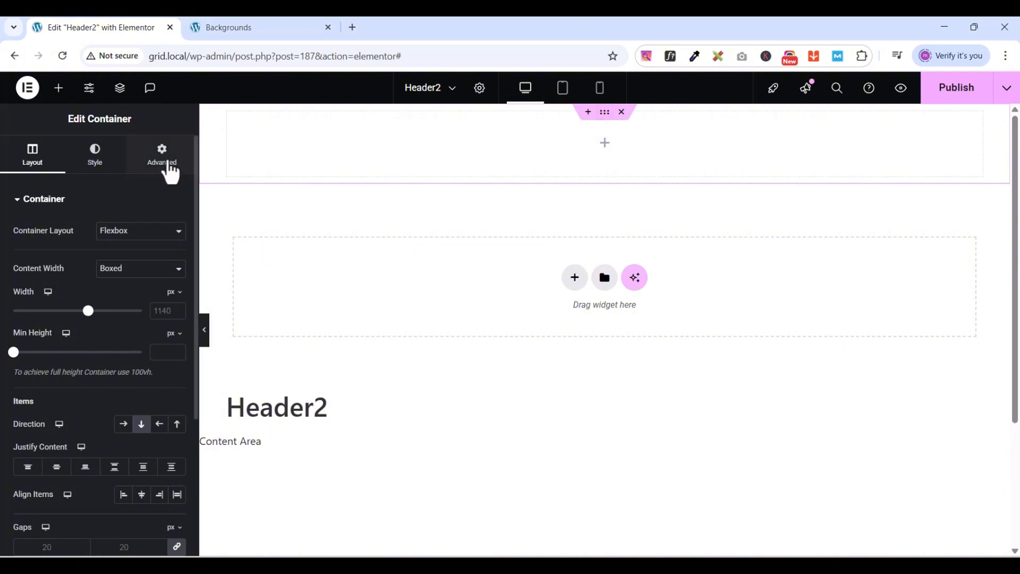
{"action": "left_click", "coordinate": [157, 177]}
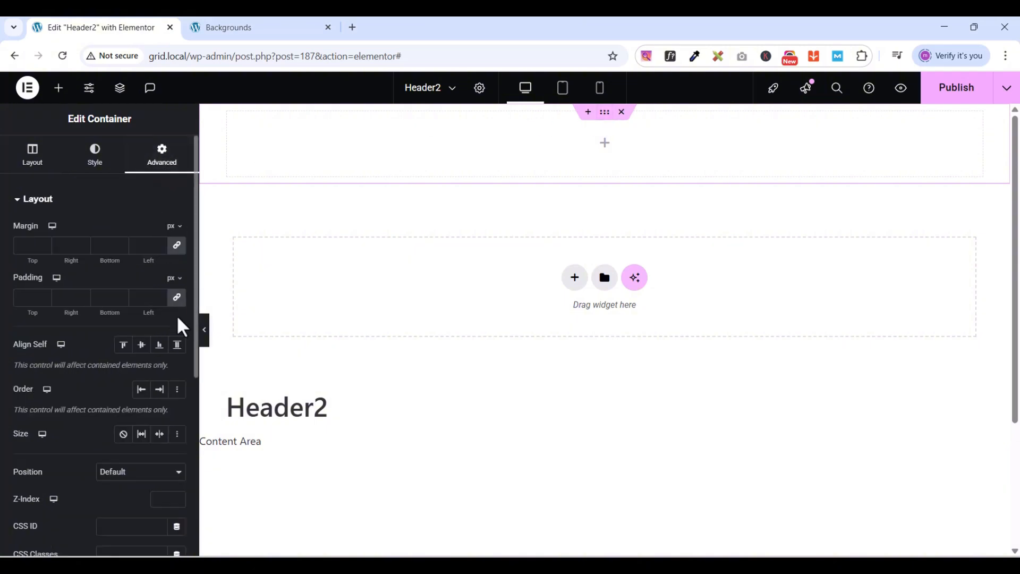
{"action": "left_click", "coordinate": [177, 297]}
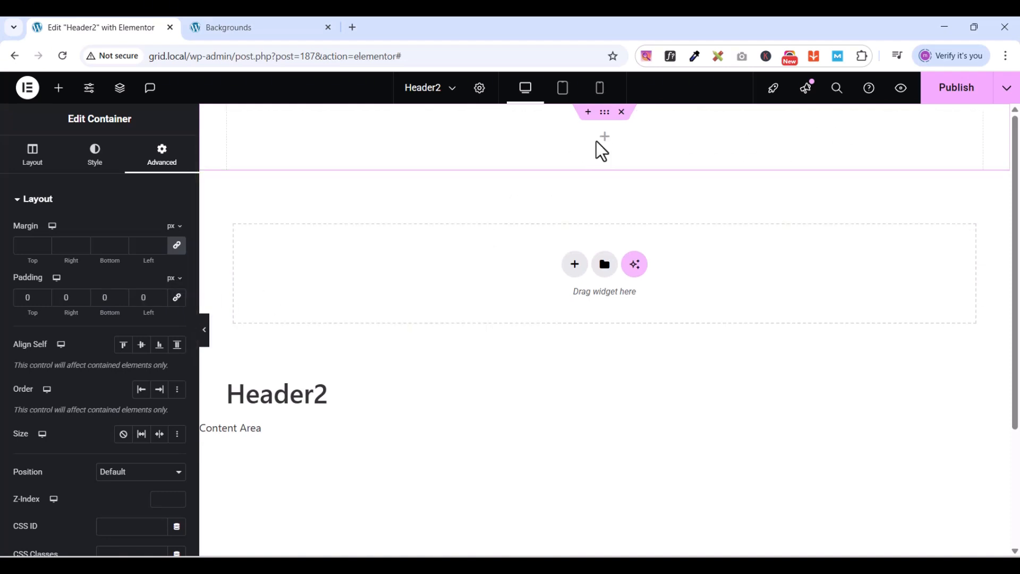
Compare with the reference header on the live site, and nest a new container inside the header's outer container
{"action": "left_click", "coordinate": [230, 33]}
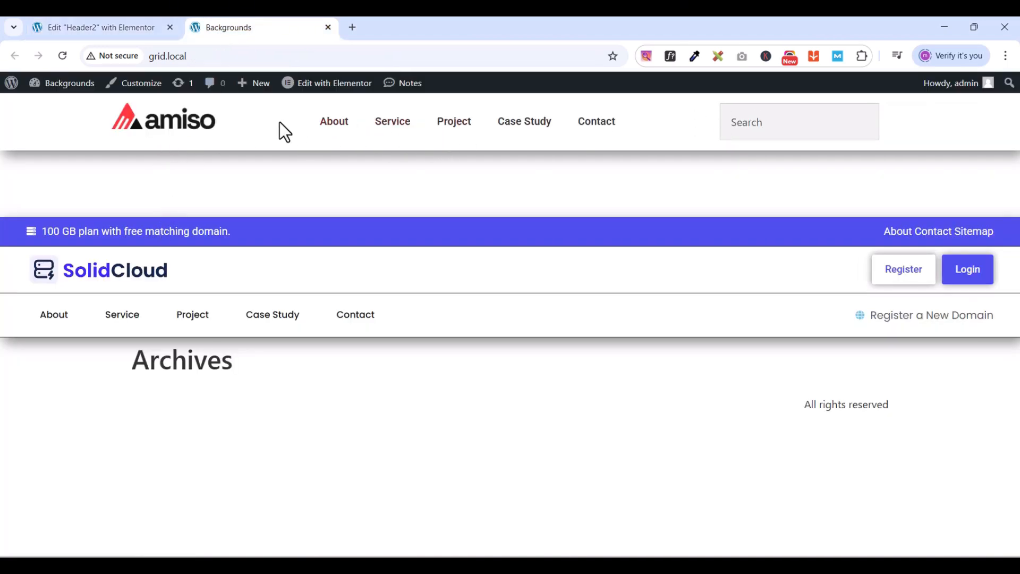
{"action": "left_click", "coordinate": [132, 27]}
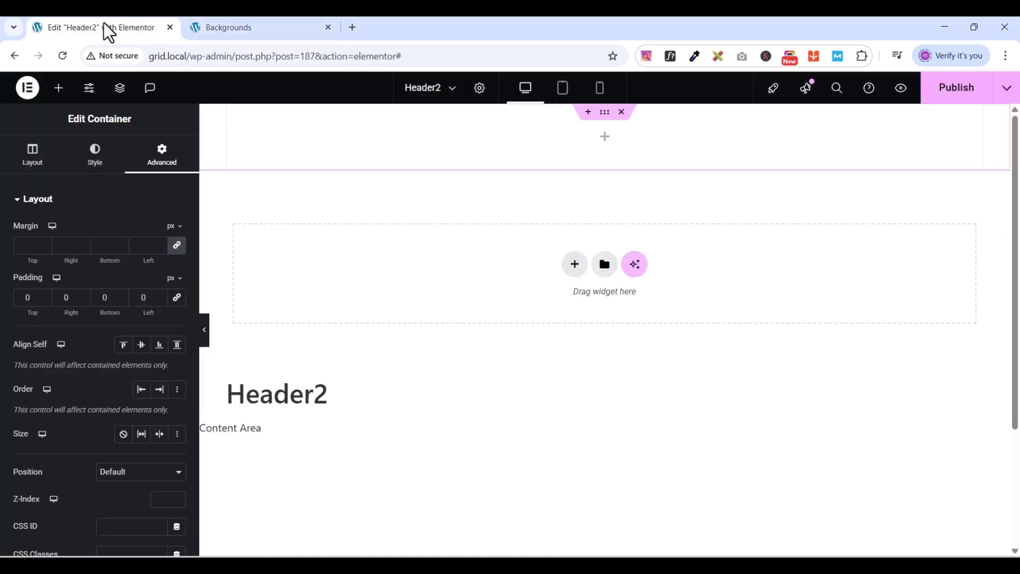
{"action": "left_click", "coordinate": [59, 89]}
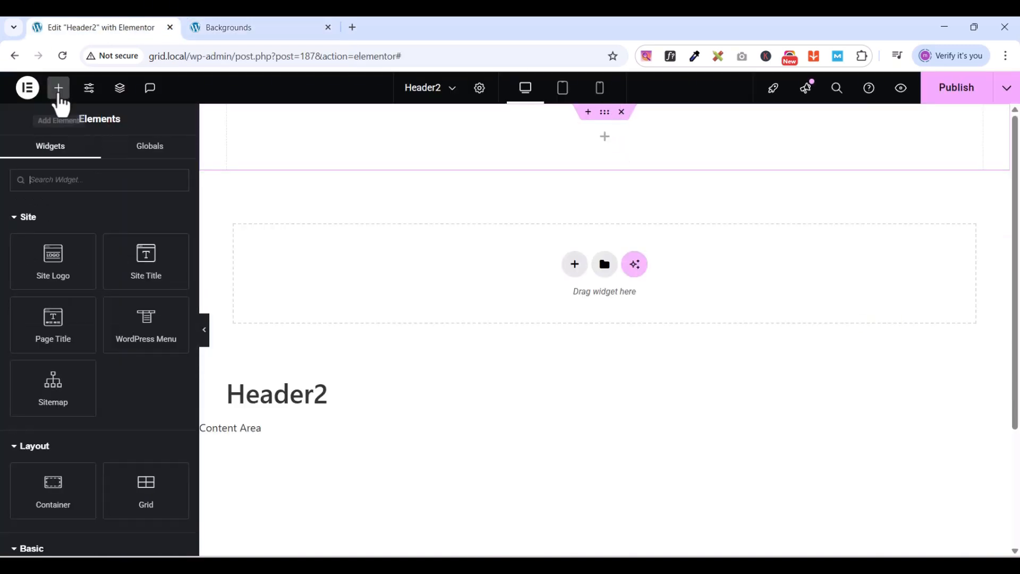
{"action": "left_click_drag", "start_coordinate": [53, 483], "coordinate": [549, 139]}
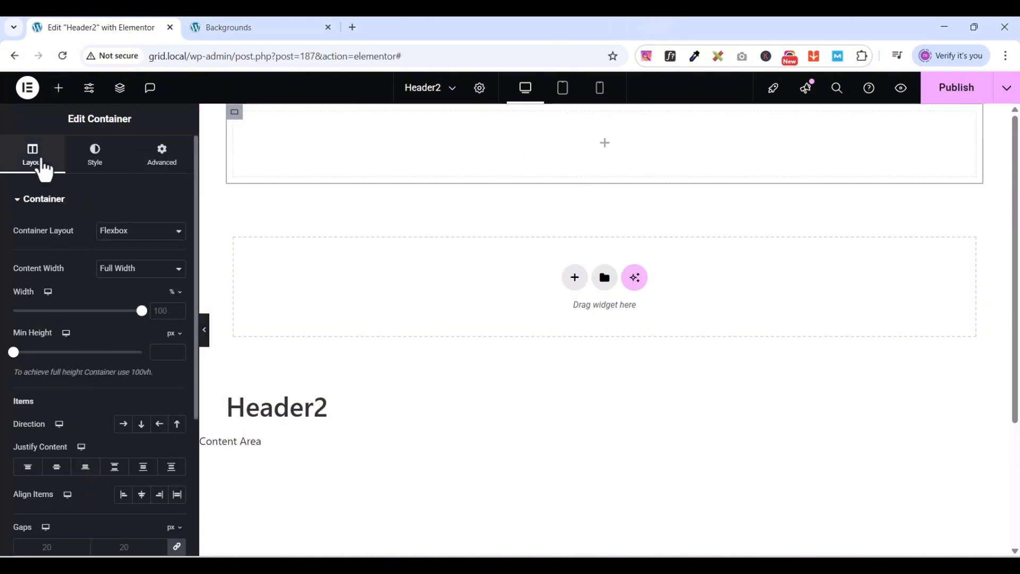
Duplicate the nested container twice to make three inner containers inside the header's outer container
{"action": "right_click", "coordinate": [236, 114]}
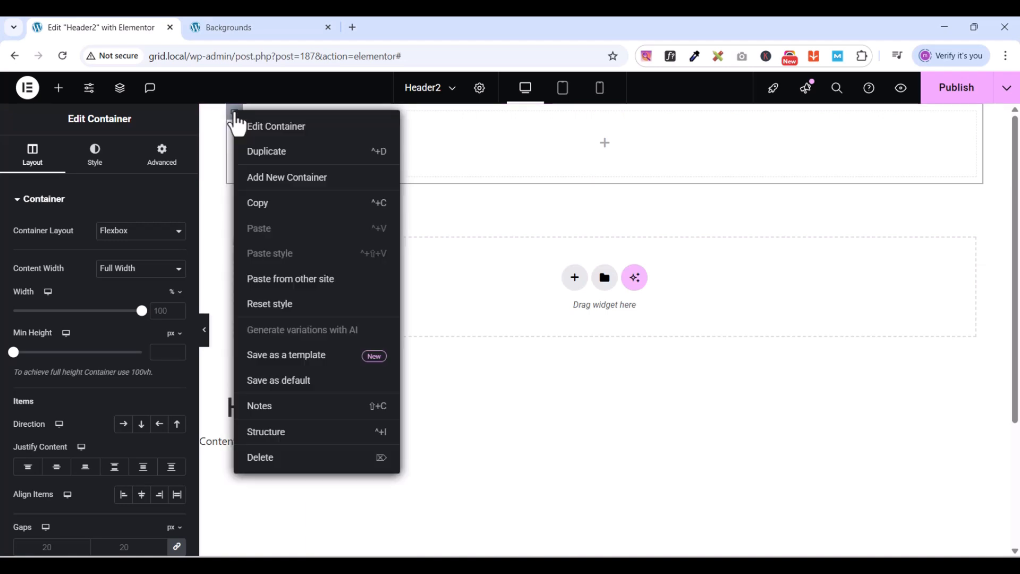
{"action": "left_click", "coordinate": [272, 155]}
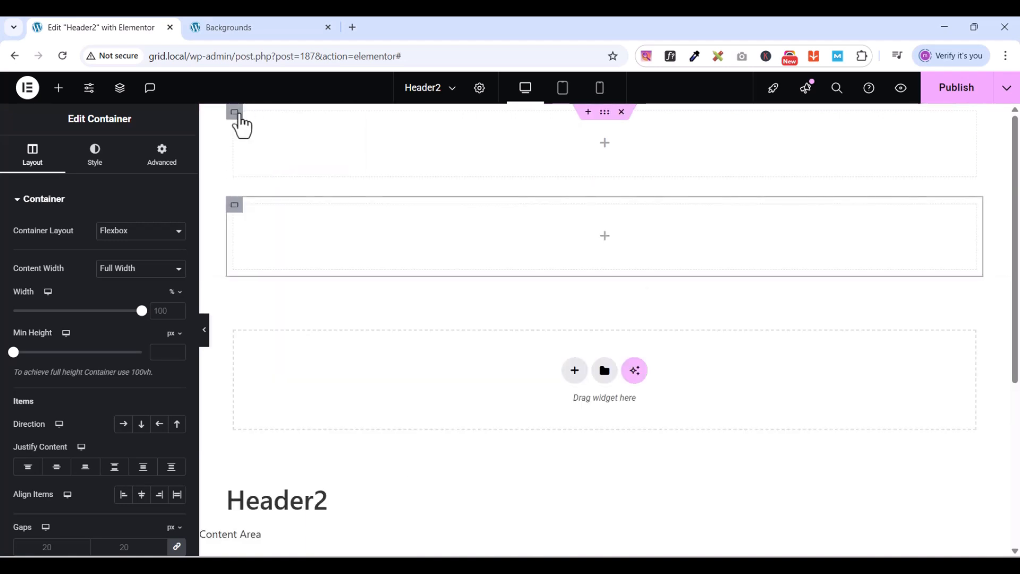
{"action": "right_click", "coordinate": [232, 117]}
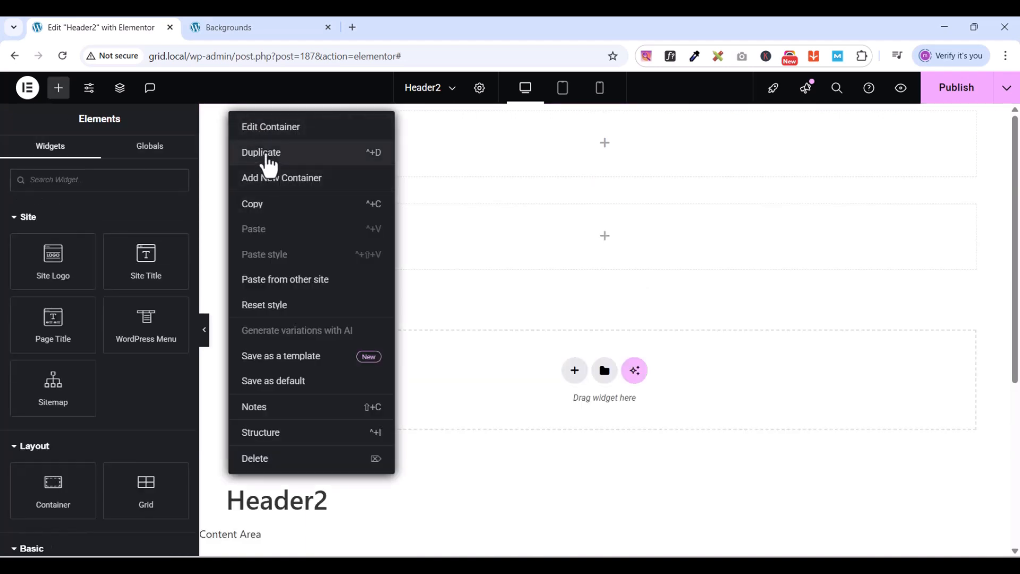
{"action": "left_click", "coordinate": [266, 155]}
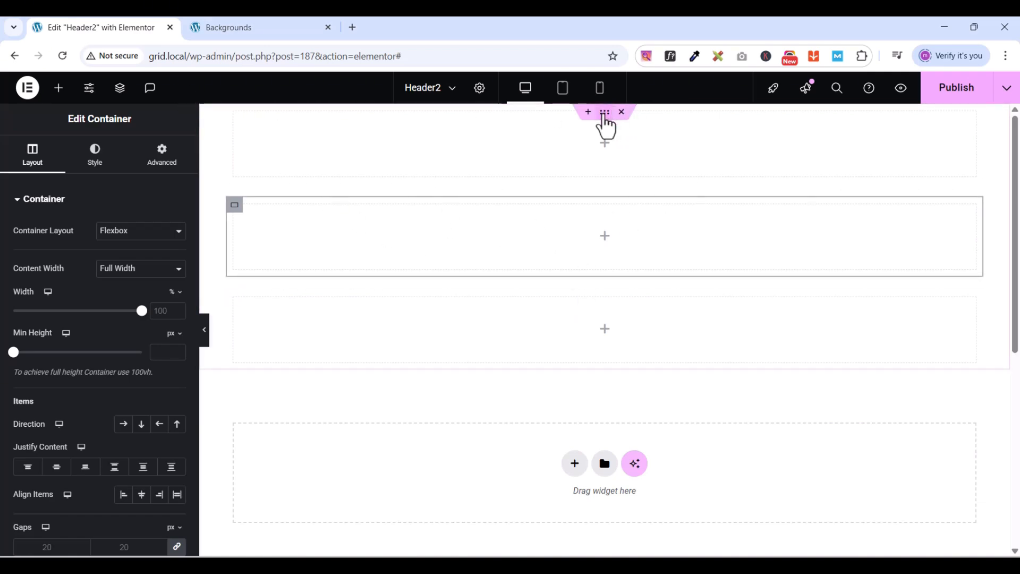
Set the outer container's direction to a horizontal row so the three inner containers sit side by side
{"action": "left_click", "coordinate": [159, 155]}
{"action": "left_click", "coordinate": [60, 90]}
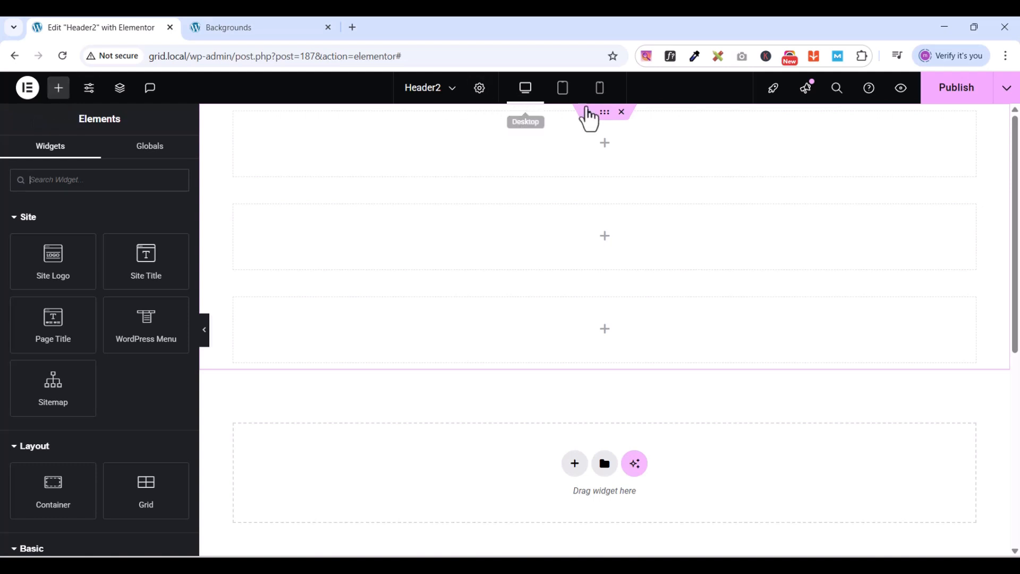
{"action": "left_click", "coordinate": [605, 115]}
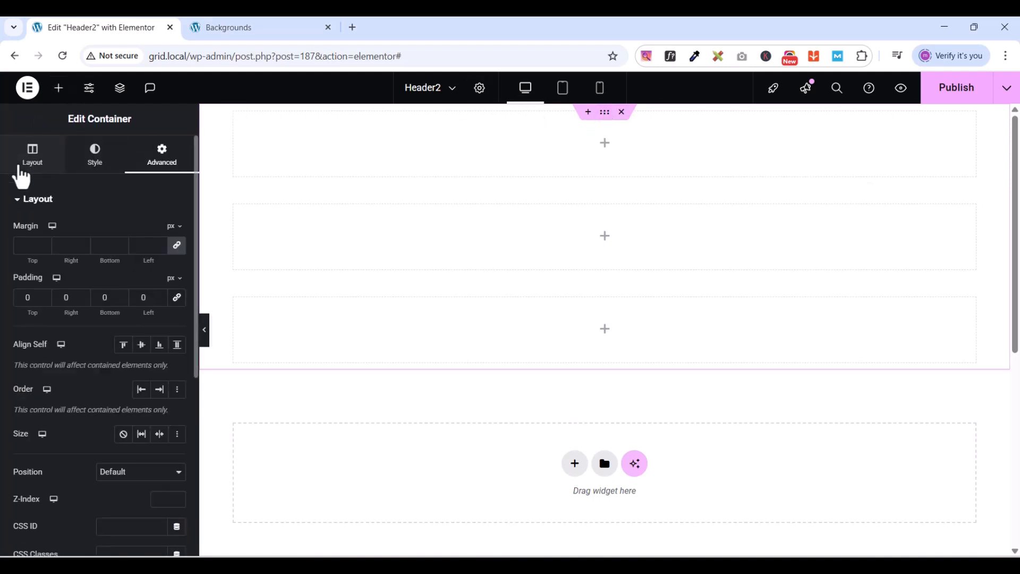
{"action": "left_click", "coordinate": [23, 177]}
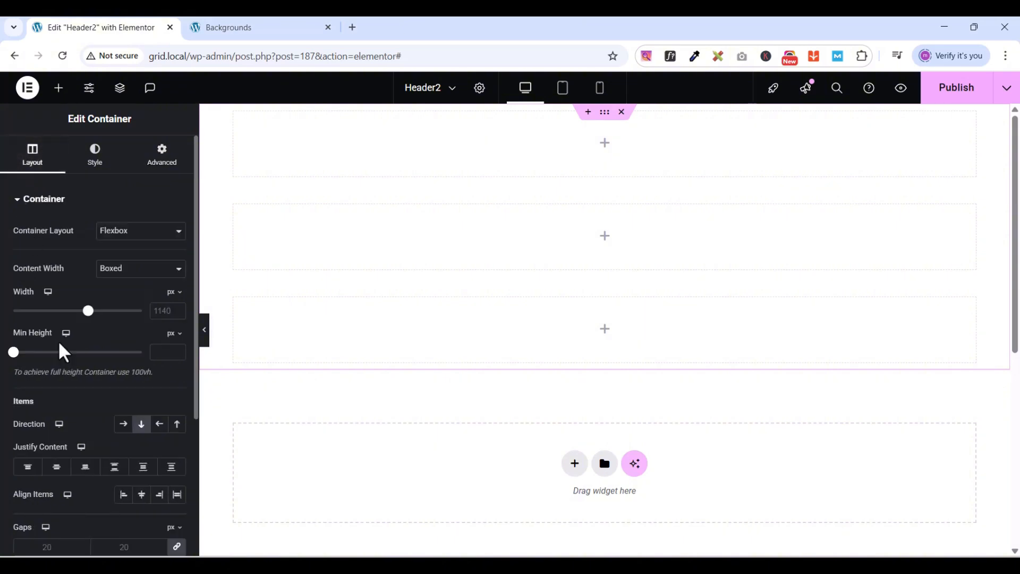
{"action": "left_click", "coordinate": [124, 424]}
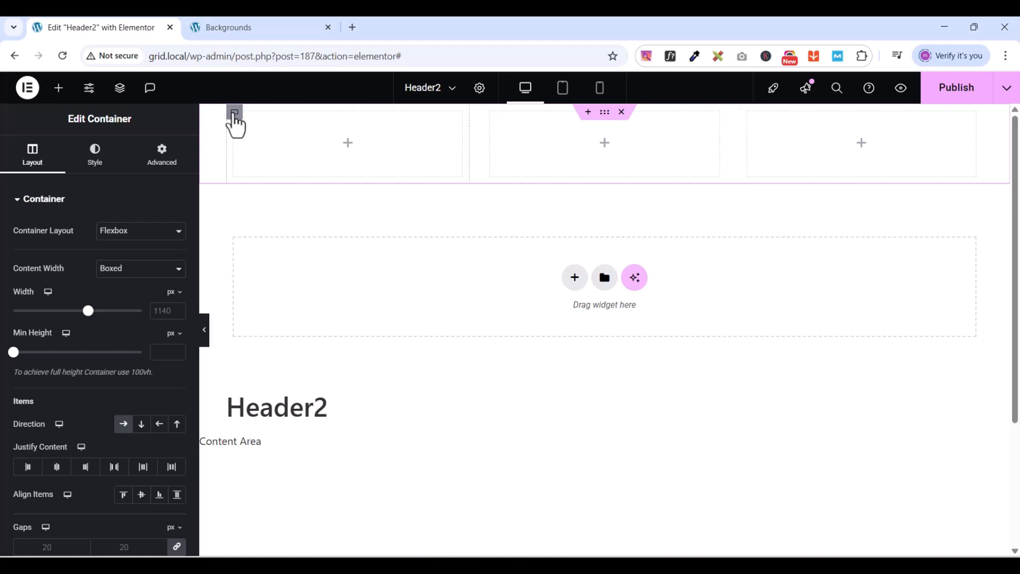
Set the padding of all three inner containers to 0 on every side
{"action": "left_click", "coordinate": [234, 113]}
{"action": "left_click", "coordinate": [161, 158]}
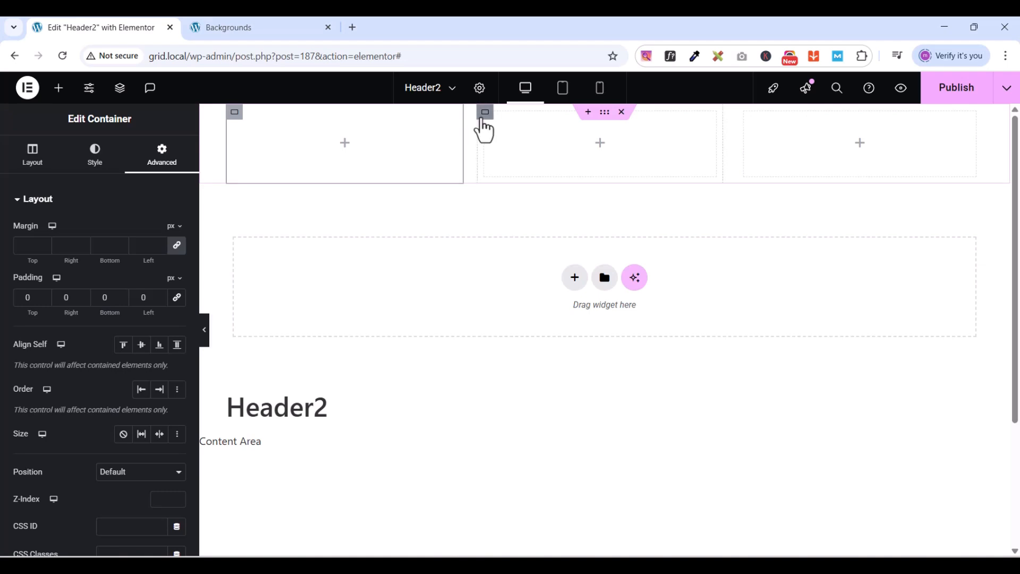
{"action": "left_click", "coordinate": [483, 120]}
{"action": "left_click", "coordinate": [162, 169]}
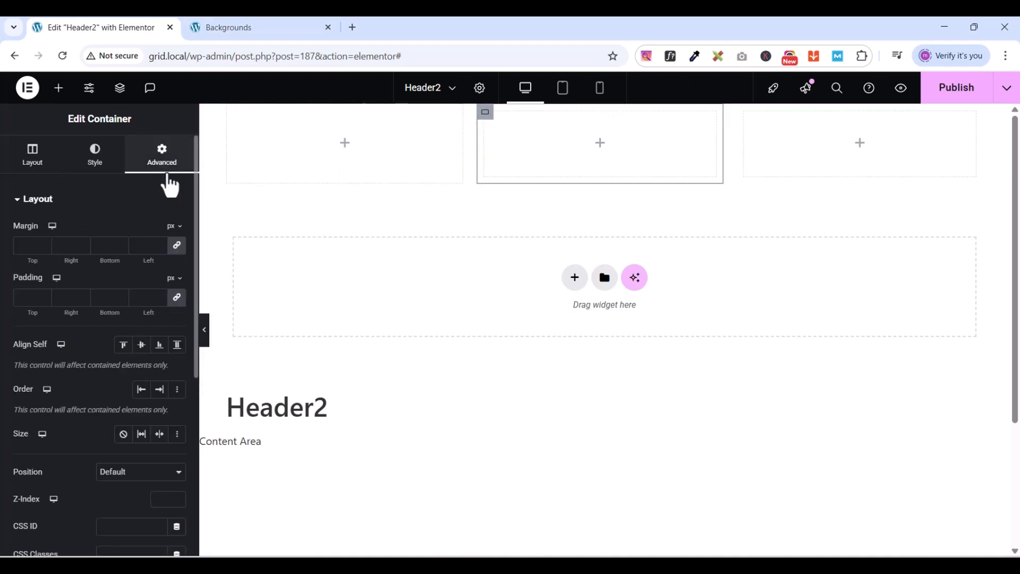
{"action": "left_click", "coordinate": [176, 297]}
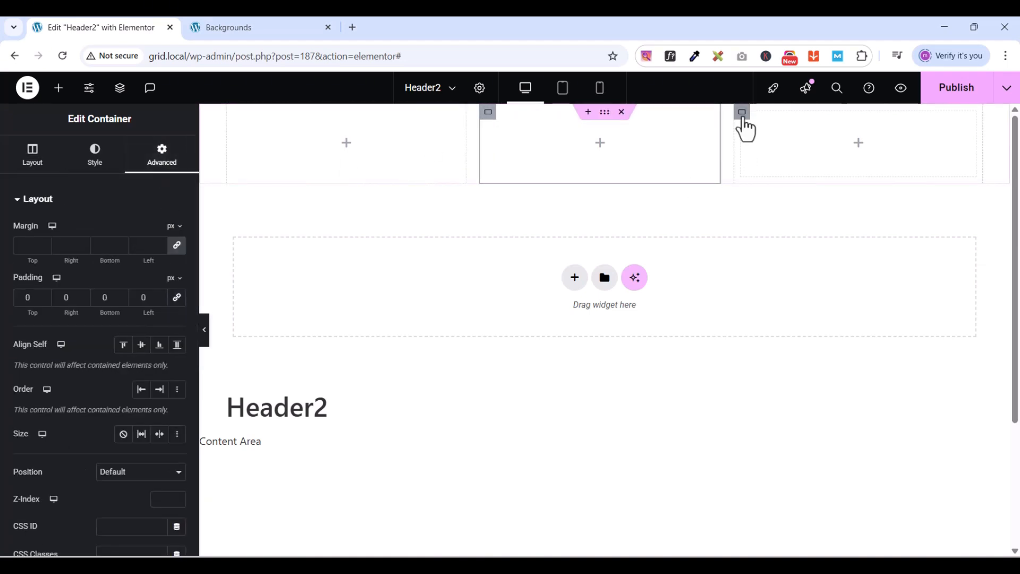
{"action": "left_click", "coordinate": [744, 118]}
{"action": "left_click", "coordinate": [169, 163]}
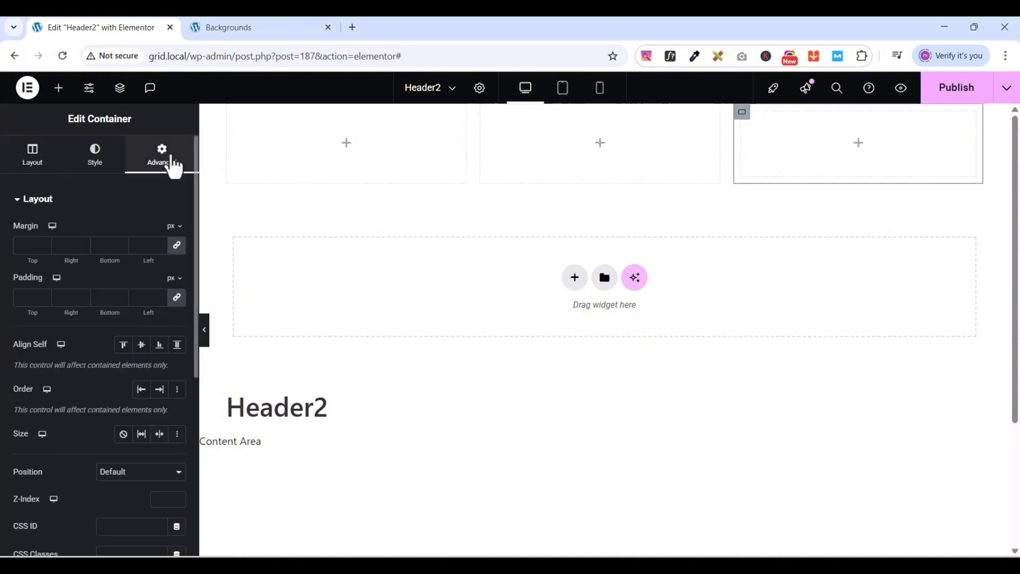
{"action": "left_click", "coordinate": [177, 297]}
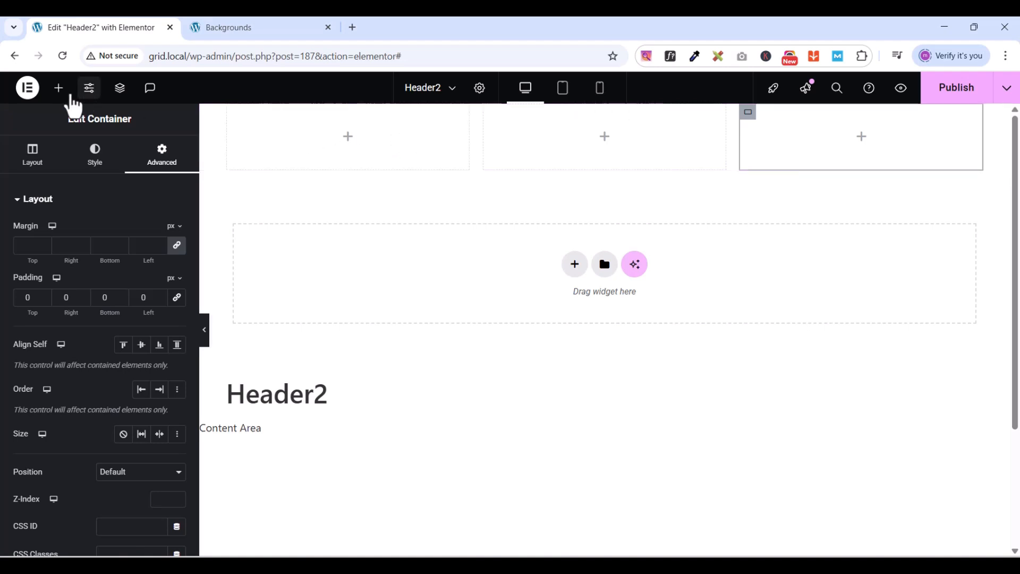
Add an Image widget to the first inner container of the header row
{"action": "left_click", "coordinate": [59, 89]}
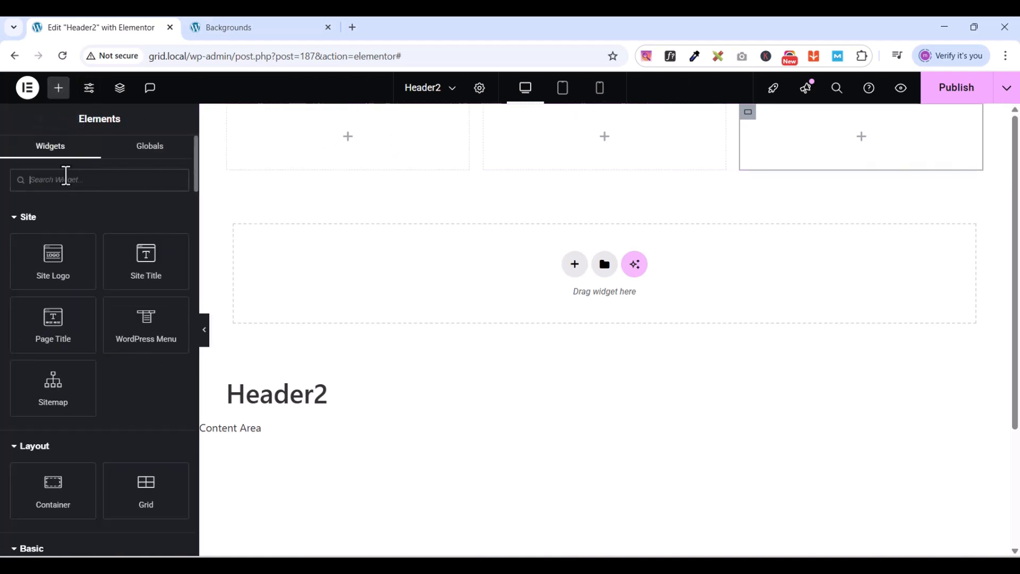
{"action": "type", "text": "ima"}
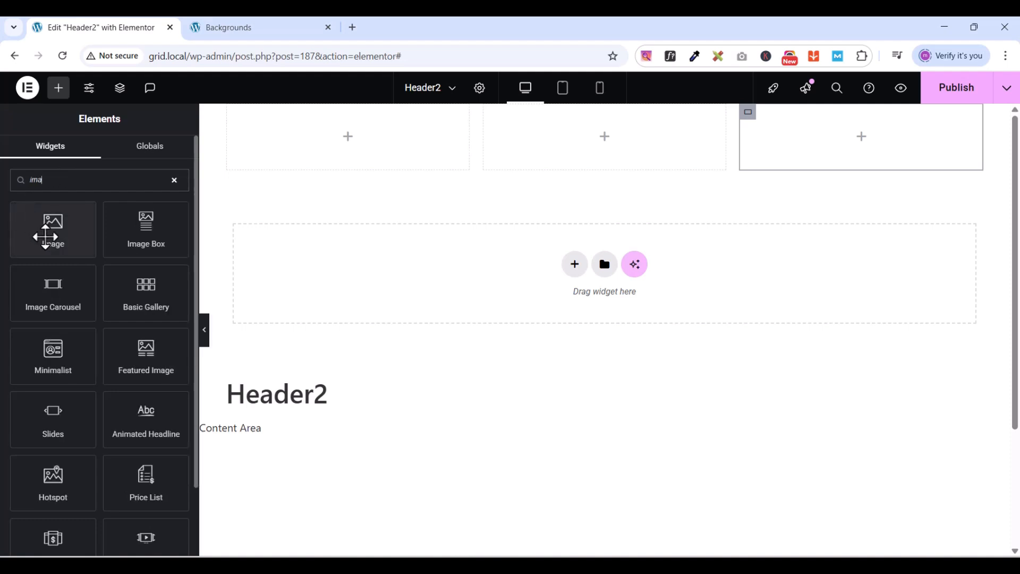
{"action": "left_click_drag", "start_coordinate": [45, 238], "coordinate": [359, 144]}
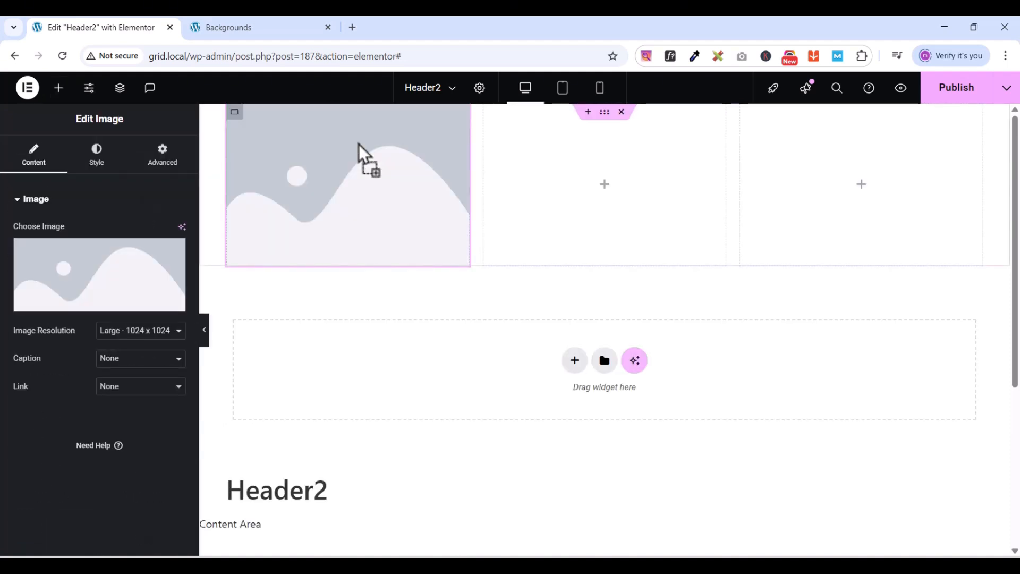
Upload logo-wide from the Downloads folder and use it as the Image widget's picture
{"action": "left_click", "coordinate": [88, 311]}
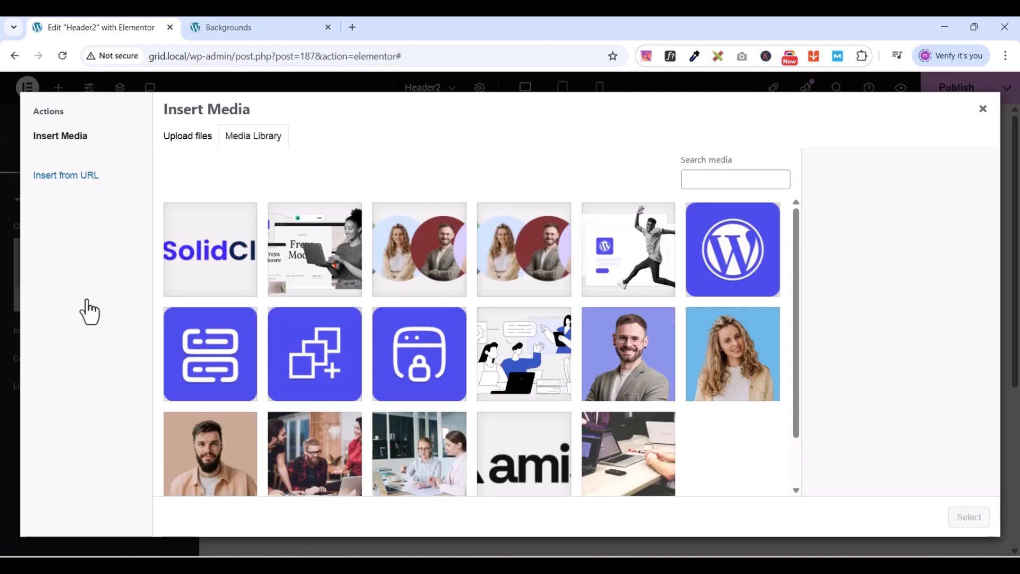
{"action": "scroll", "coordinate": [577, 330], "scroll_direction": "down", "scroll_amount": 2}
{"action": "scroll", "coordinate": [577, 330], "scroll_direction": "up", "scroll_amount": 2}
{"action": "left_click", "coordinate": [191, 136]}
{"action": "left_click", "coordinate": [255, 143]}
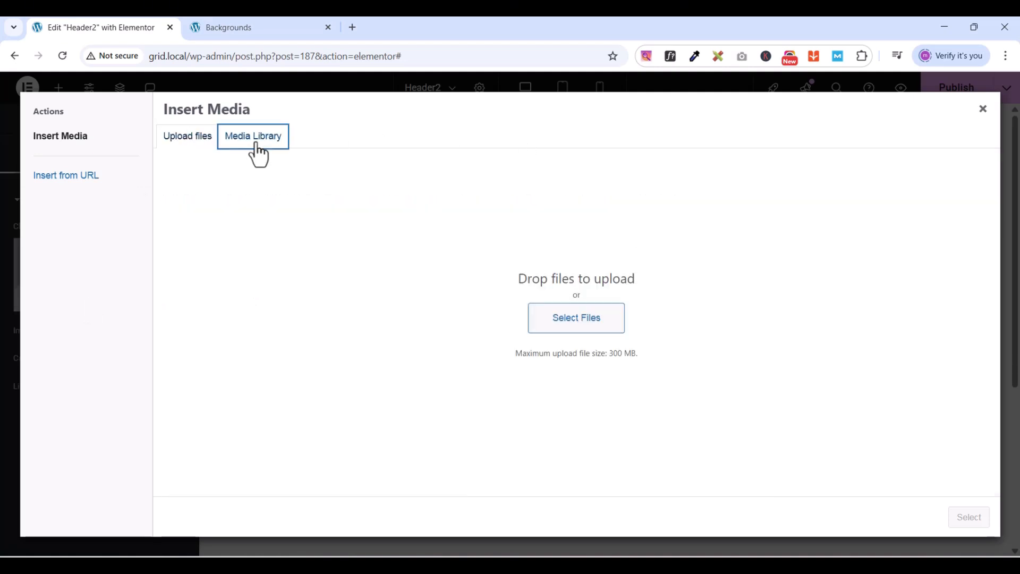
{"action": "scroll", "coordinate": [377, 322], "scroll_direction": "down", "scroll_amount": 2}
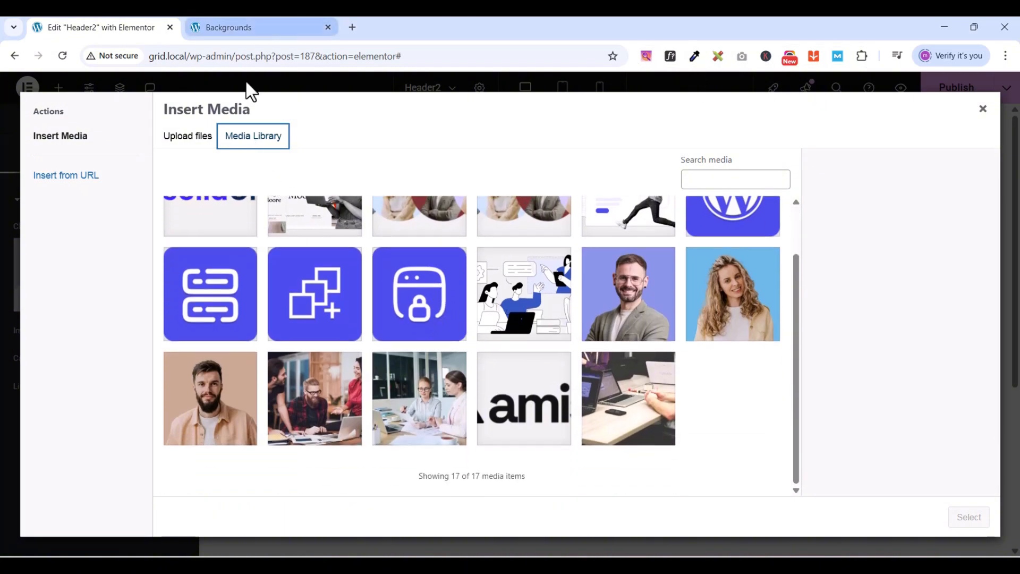
{"action": "left_click", "coordinate": [189, 142]}
{"action": "left_click", "coordinate": [579, 318]}
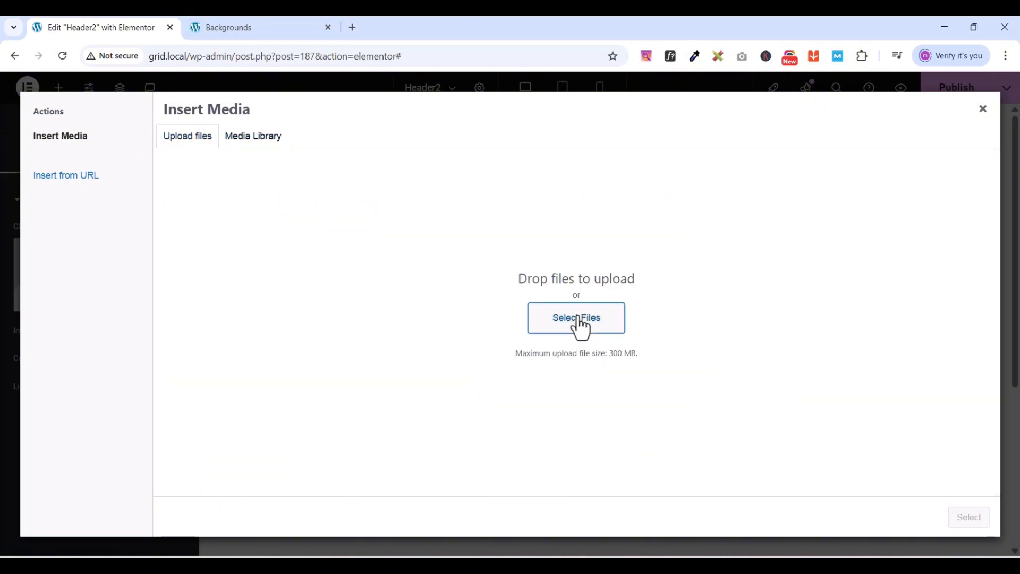
{"action": "left_click", "coordinate": [54, 212]}
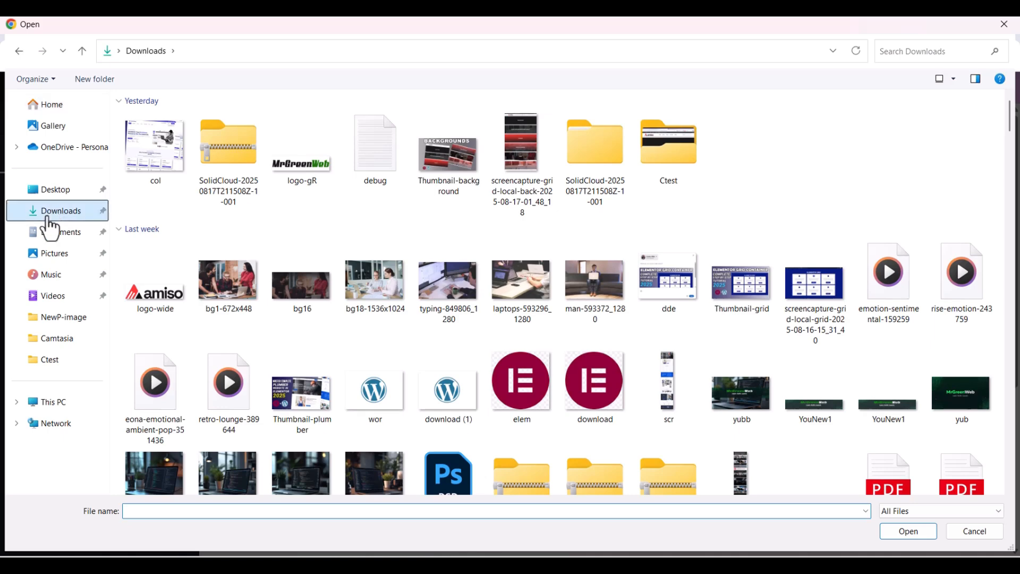
{"action": "left_click", "coordinate": [151, 297]}
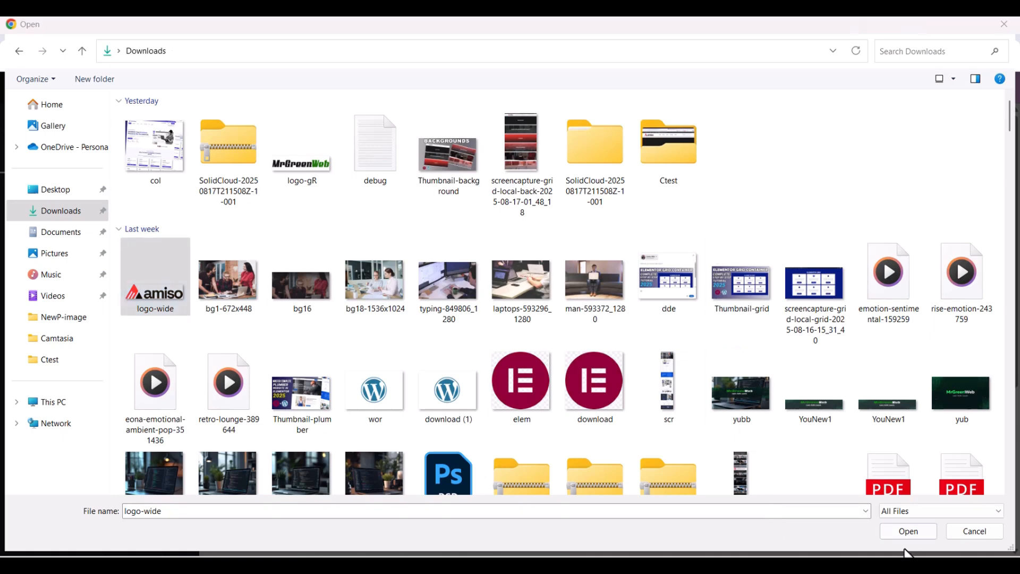
{"action": "left_click", "coordinate": [907, 532]}
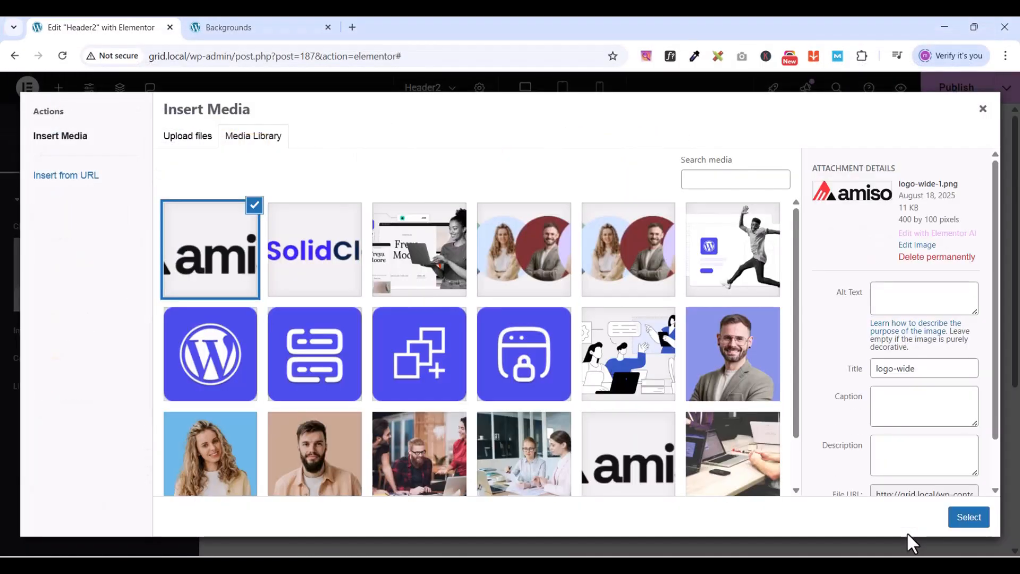
{"action": "left_click", "coordinate": [968, 516]}
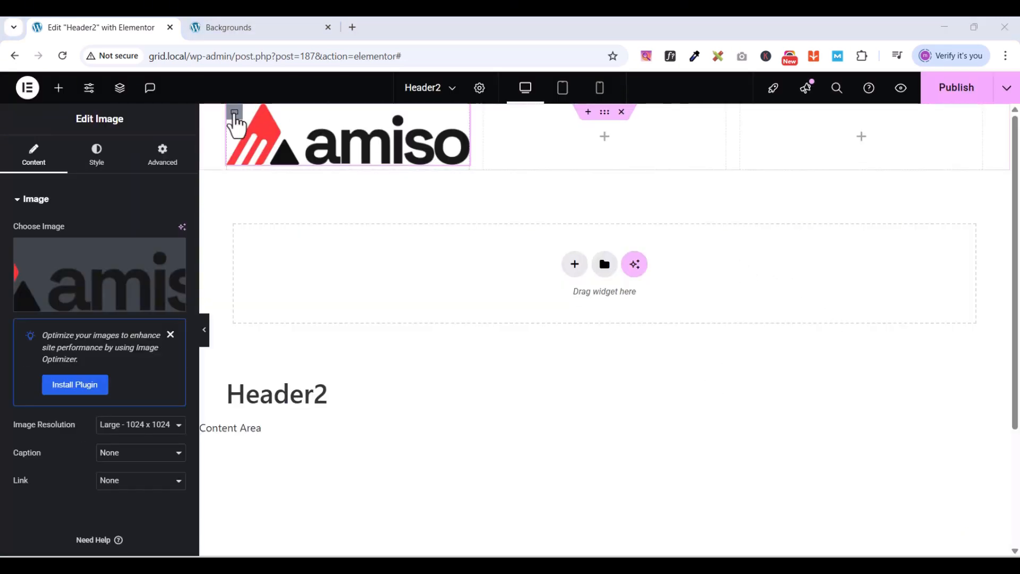
Add a Button widget to the third inner container of the header row
{"action": "left_click", "coordinate": [234, 114]}
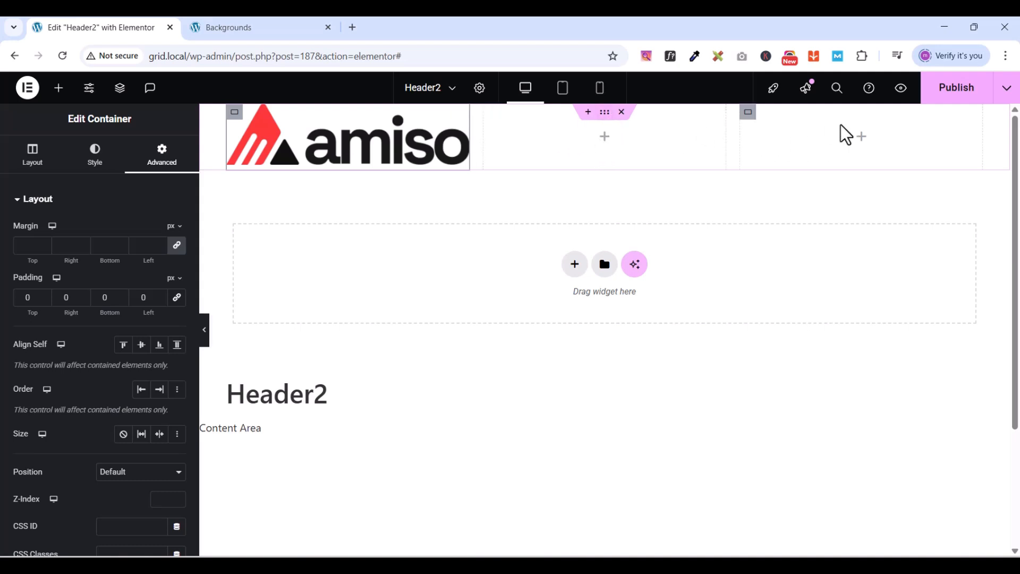
{"action": "left_click", "coordinate": [751, 117]}
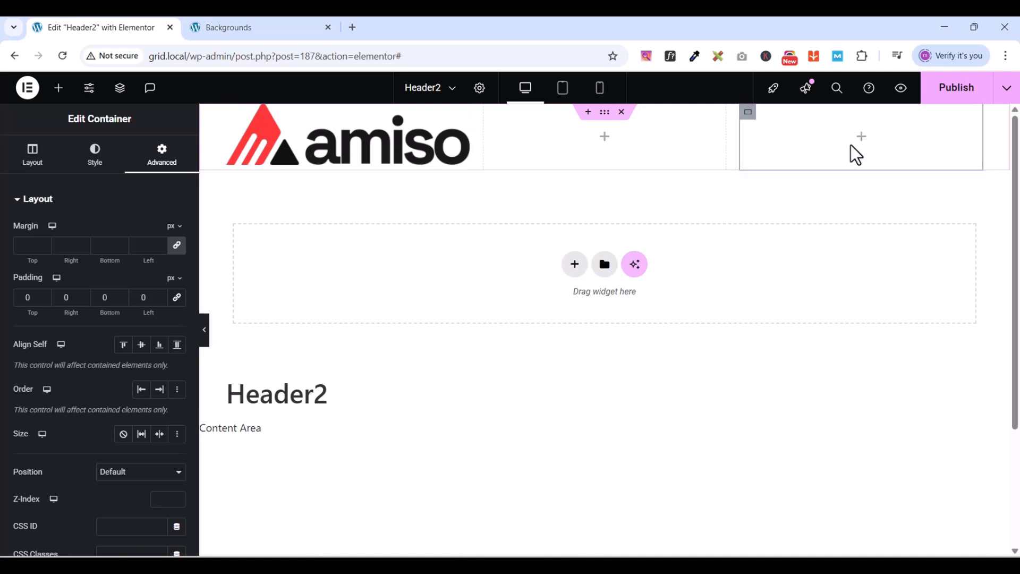
{"action": "left_click", "coordinate": [59, 89]}
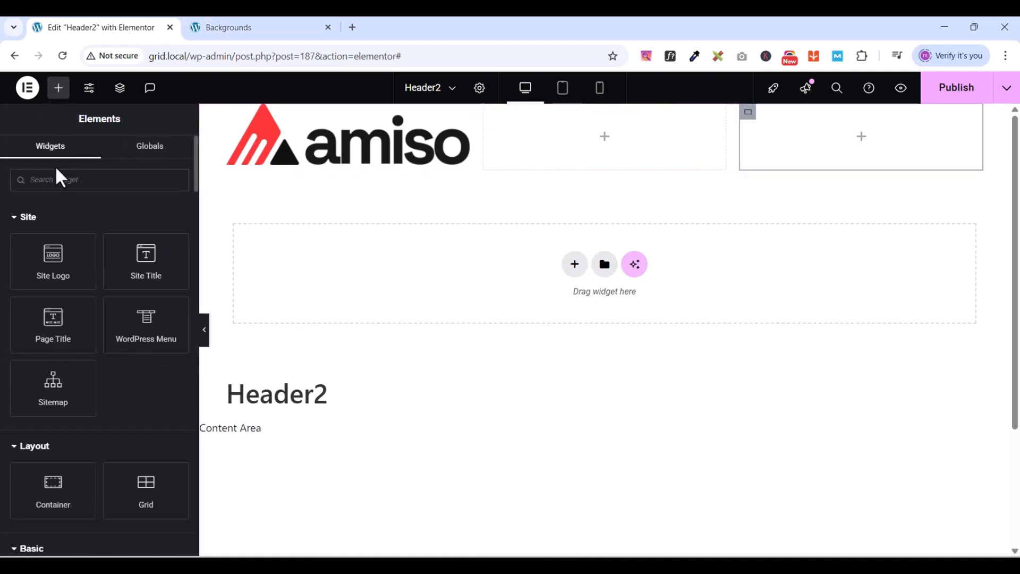
{"action": "type", "text": "bu"}
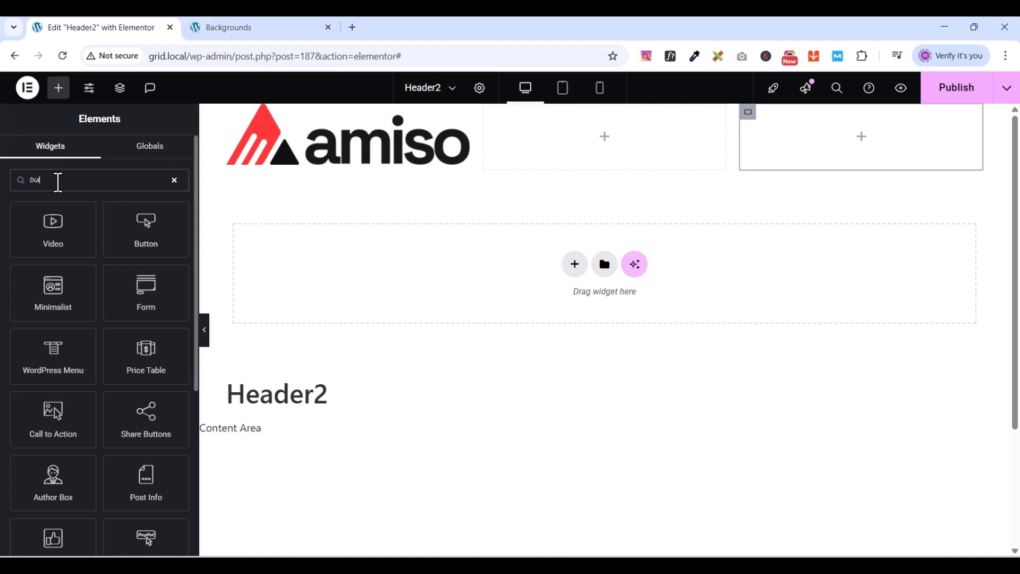
{"action": "type", "text": "t"}
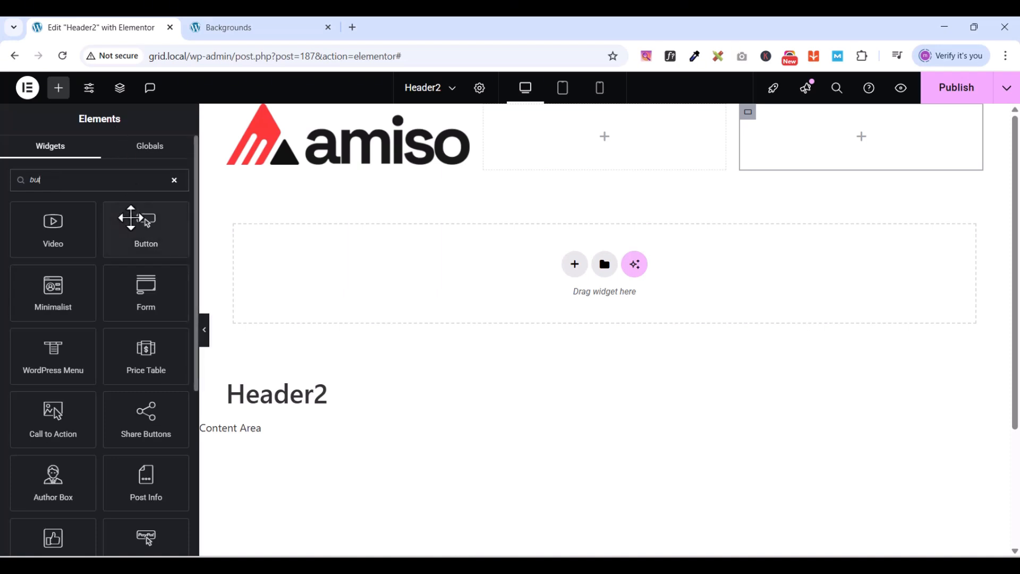
{"action": "left_click_drag", "start_coordinate": [141, 226], "coordinate": [862, 136]}
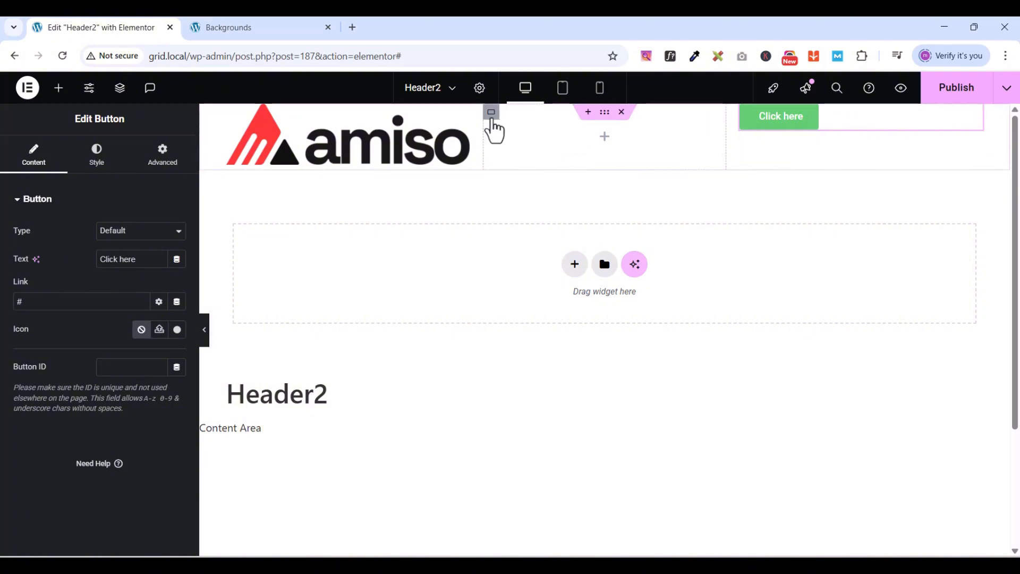
Add a WordPress Menu widget to the empty middle container of the header row
{"action": "left_click", "coordinate": [491, 117]}
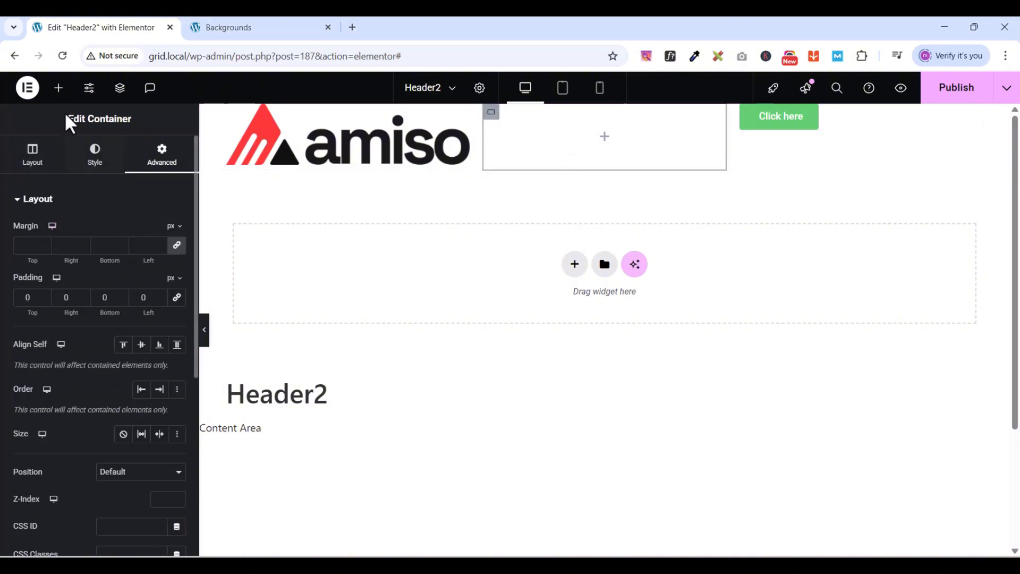
{"action": "left_click", "coordinate": [58, 90]}
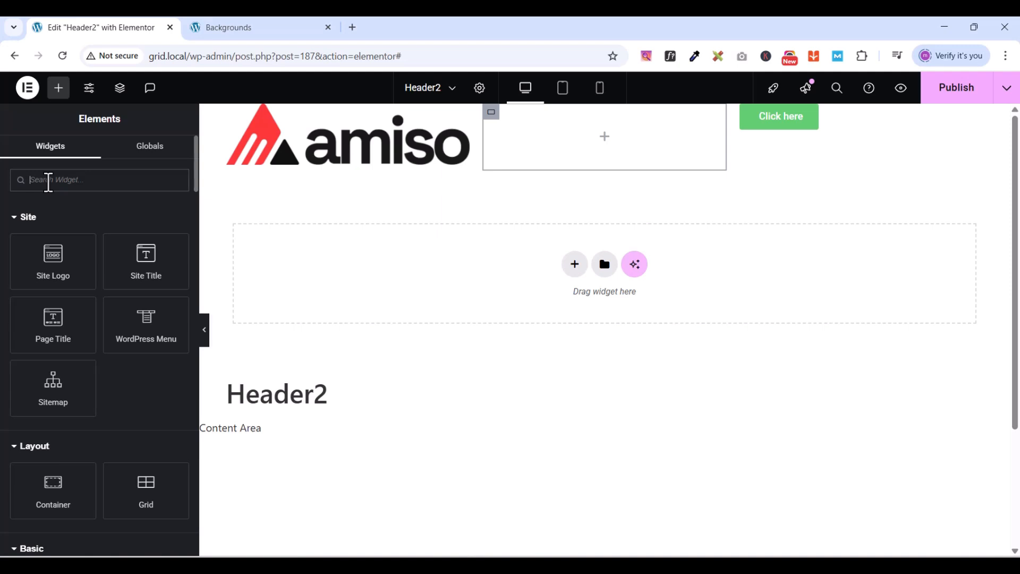
{"action": "left_click", "coordinate": [48, 181]}
{"action": "type", "text": "menu"}
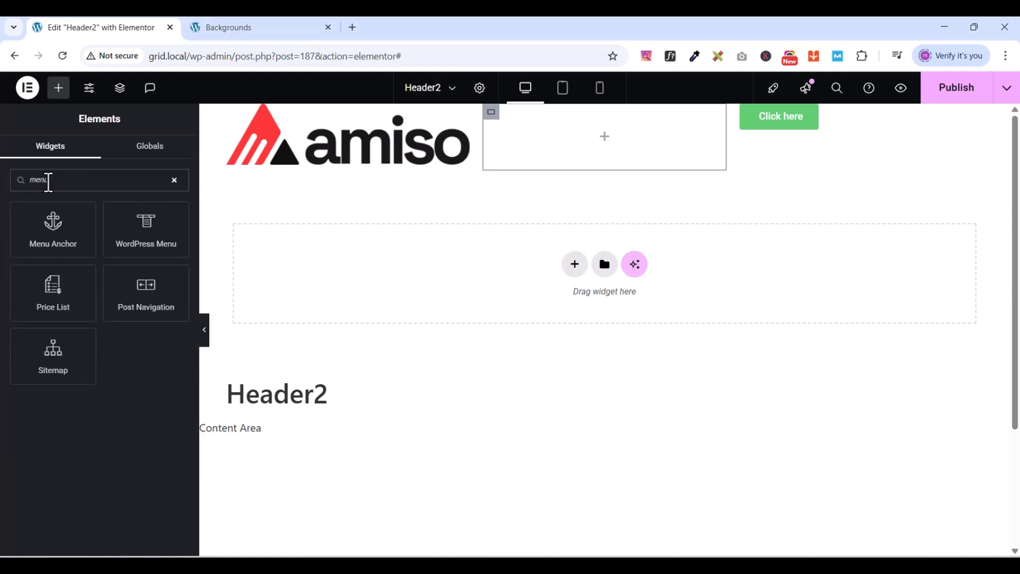
{"action": "left_click_drag", "start_coordinate": [154, 237], "coordinate": [657, 141]}
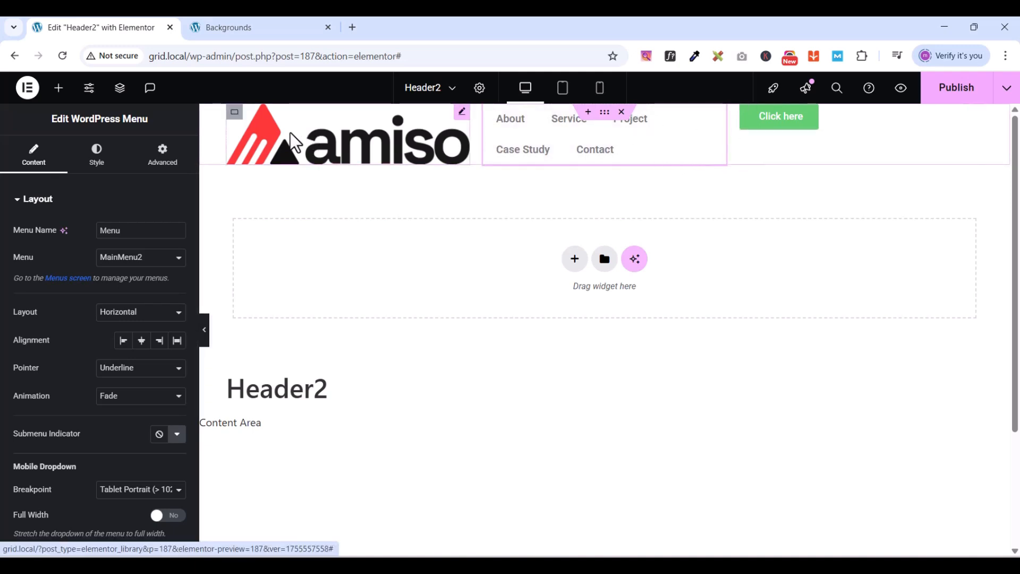
Set the width of the inner container holding the logo to 20%
{"action": "left_click", "coordinate": [234, 113]}
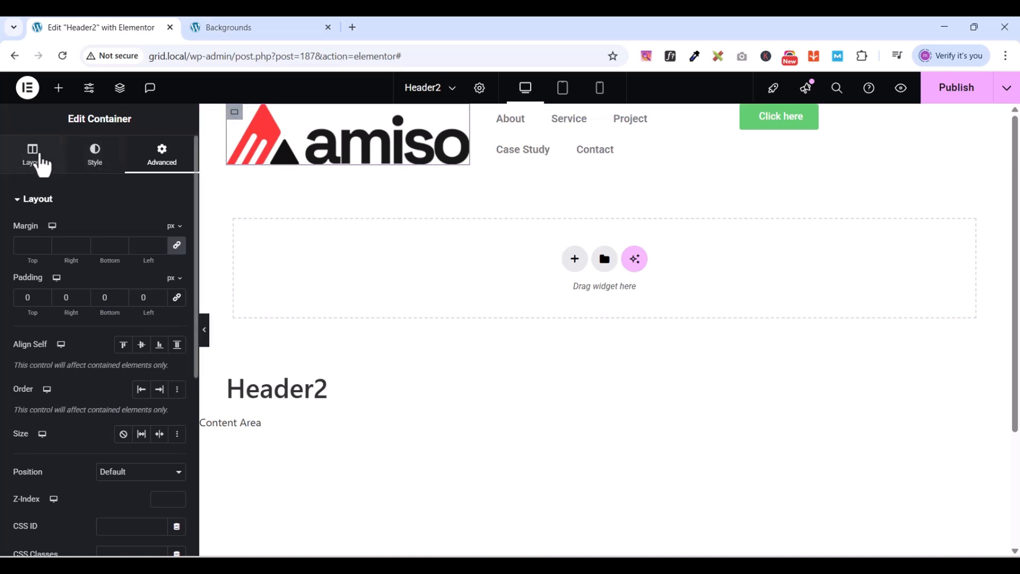
{"action": "left_click", "coordinate": [31, 157]}
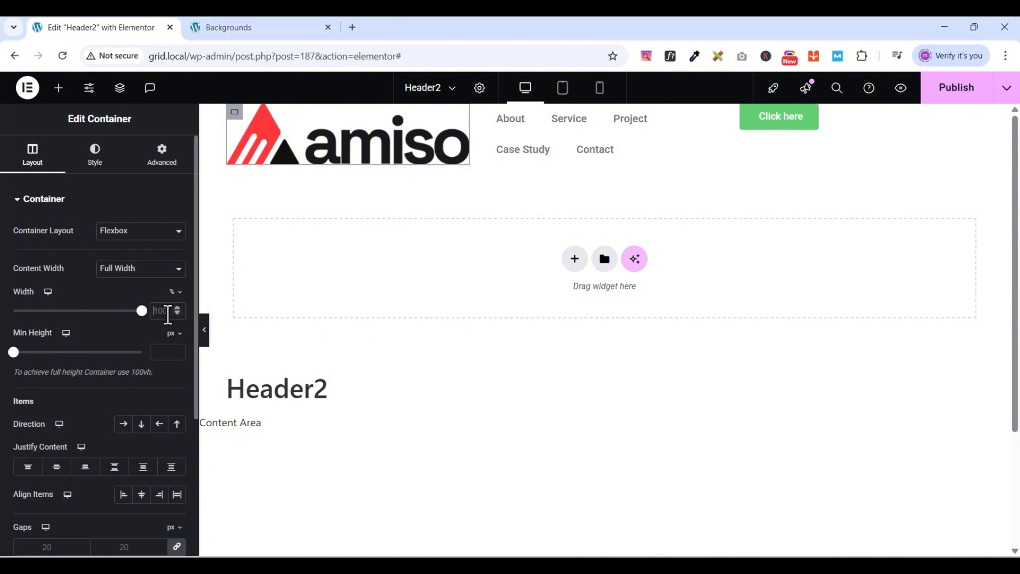
{"action": "double_click", "coordinate": [168, 311]}
{"action": "type", "text": "20"}
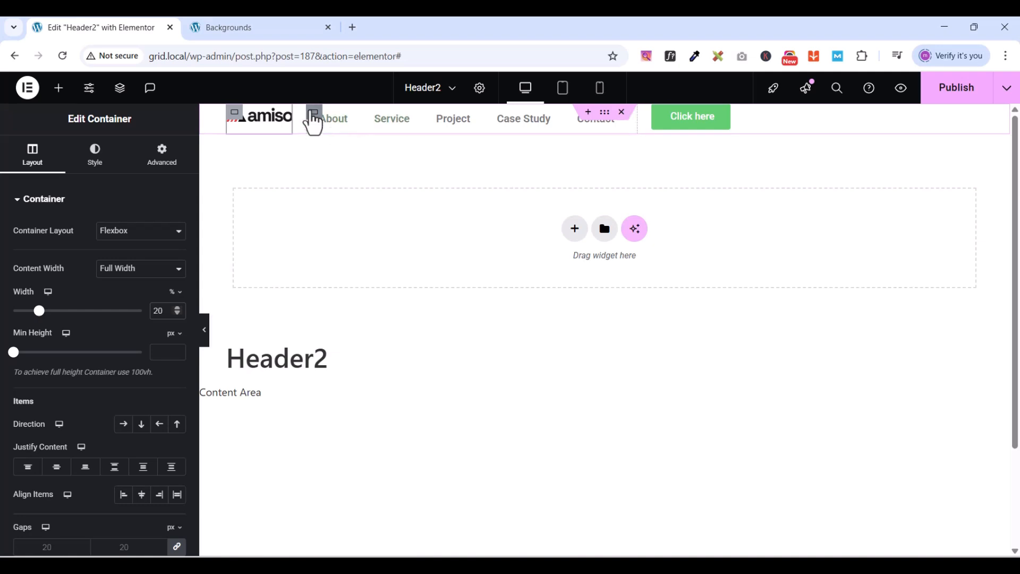
Set the width of the middle container holding the menu to 60%, after trying 70%
{"action": "key", "text": "ctrl+z"}
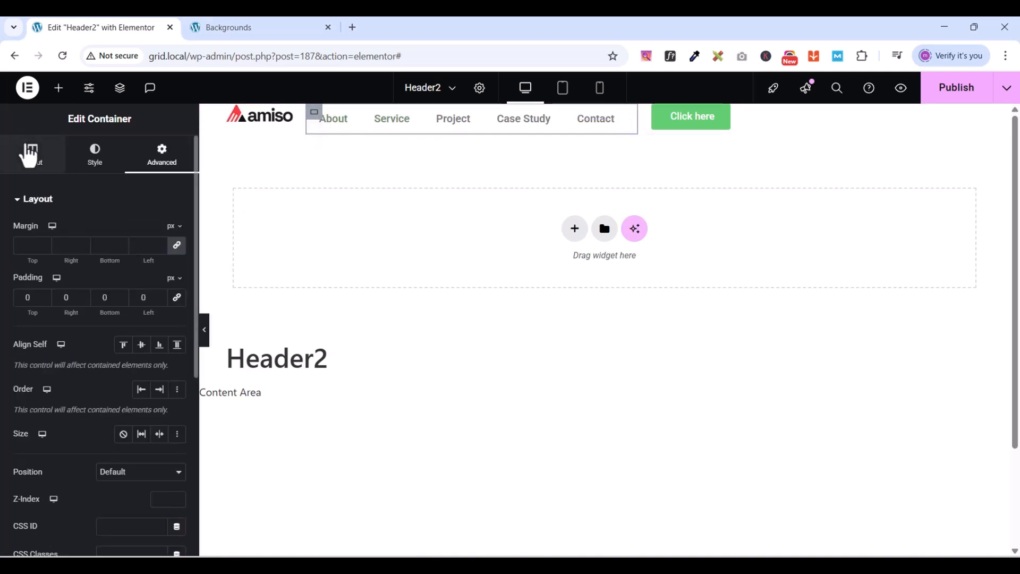
{"action": "left_click", "coordinate": [29, 154]}
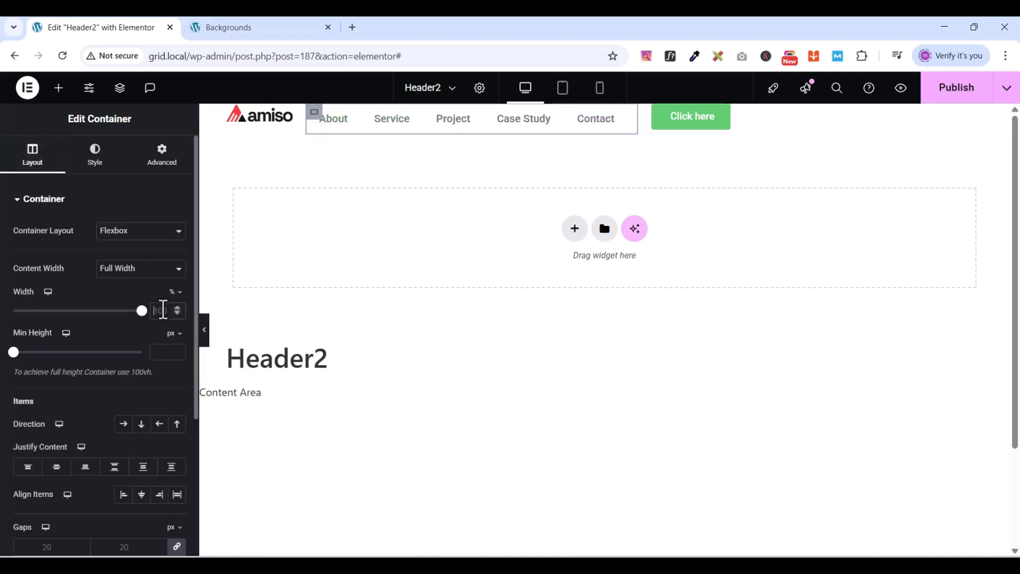
{"action": "left_click", "coordinate": [163, 310]}
{"action": "type", "text": "70"}
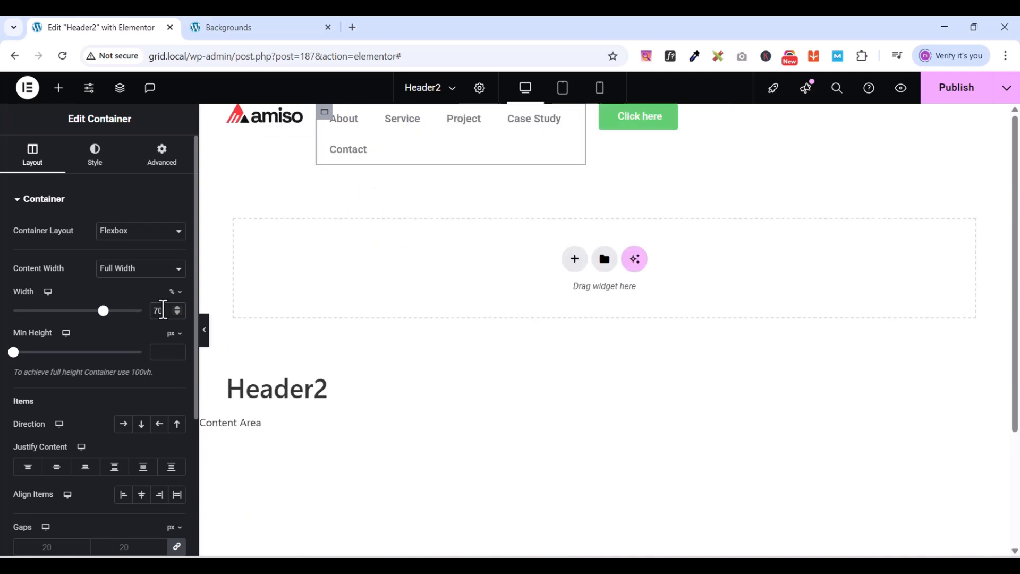
{"action": "key", "text": "BackSpace"}
{"action": "key", "text": "BackSpace"}
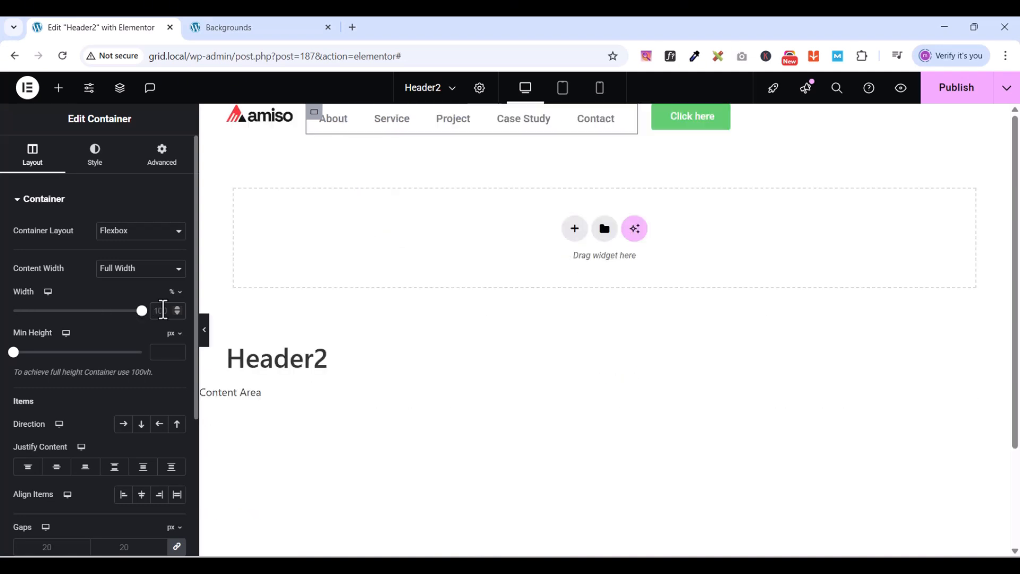
{"action": "type", "text": "60"}
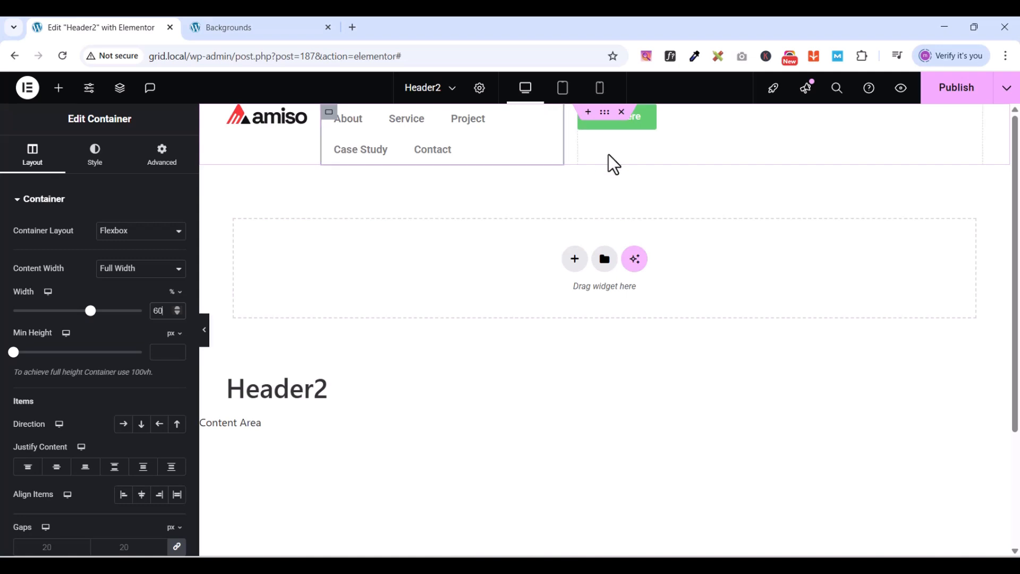
Select the container holding the button through the page structure and set its width to 20%
{"action": "left_click", "coordinate": [120, 88]}
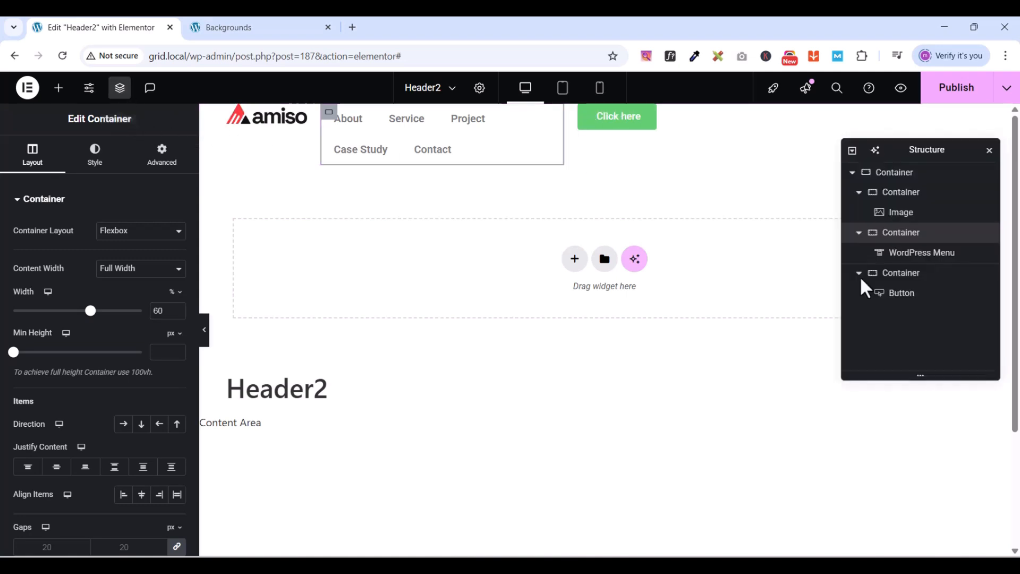
{"action": "left_click", "coordinate": [903, 275]}
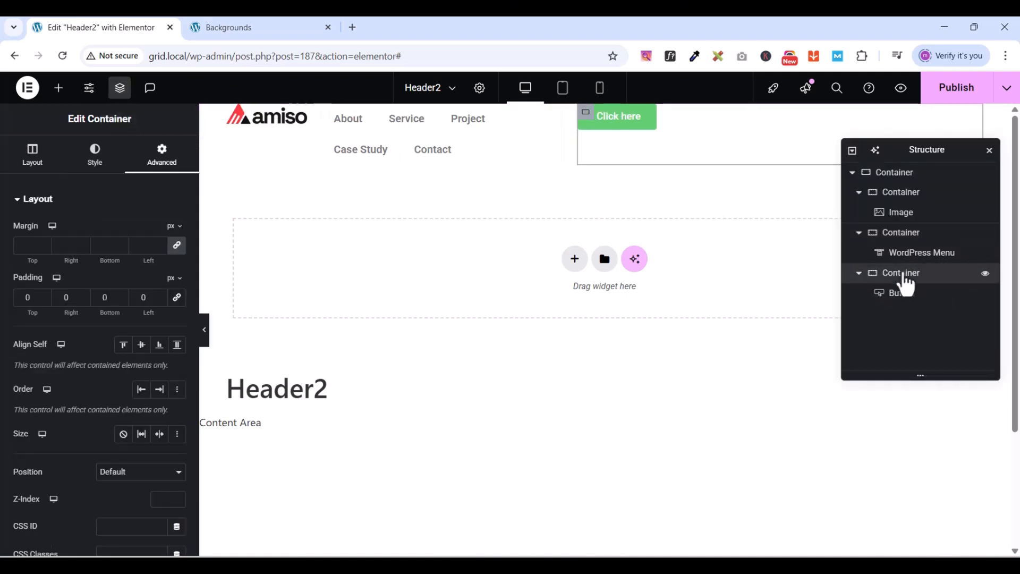
{"action": "left_click", "coordinate": [33, 154]}
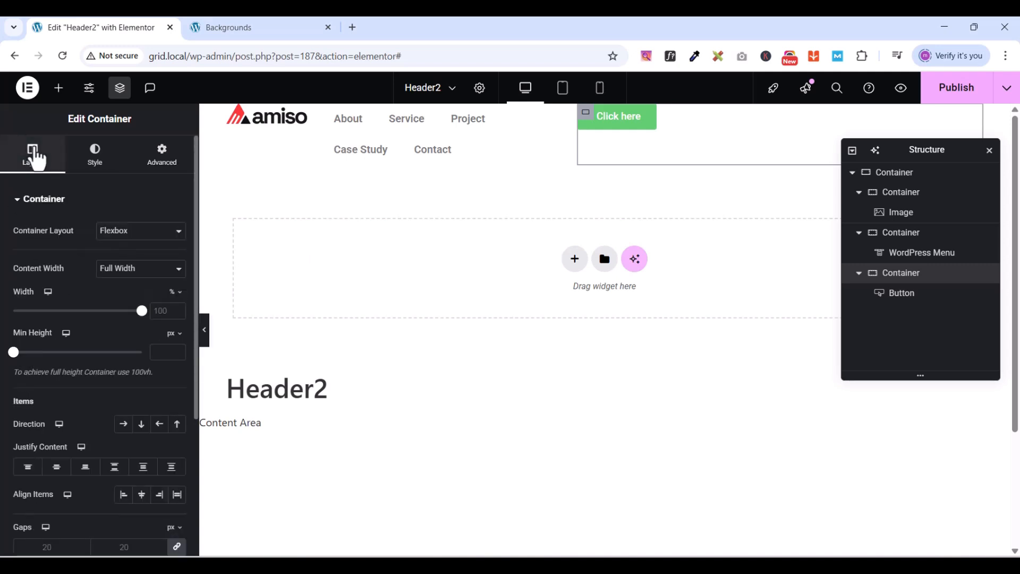
{"action": "type", "text": "2"}
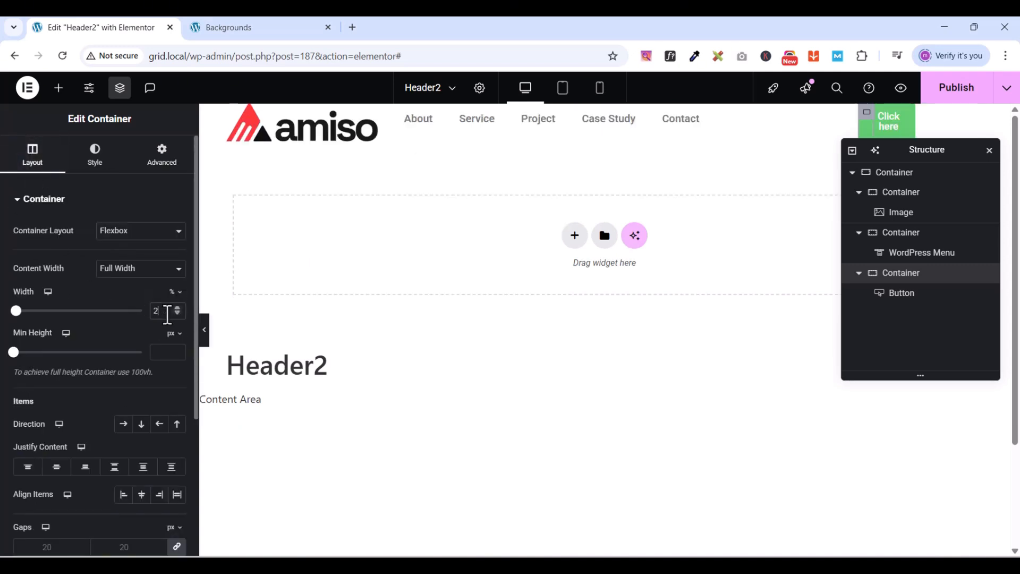
{"action": "type", "text": "0"}
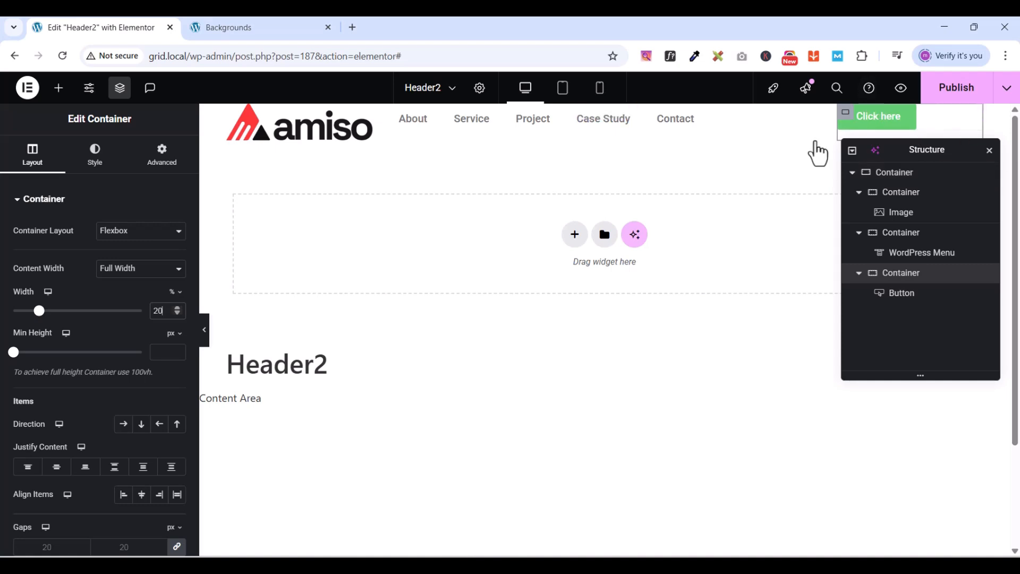
{"action": "left_click", "coordinate": [121, 95]}
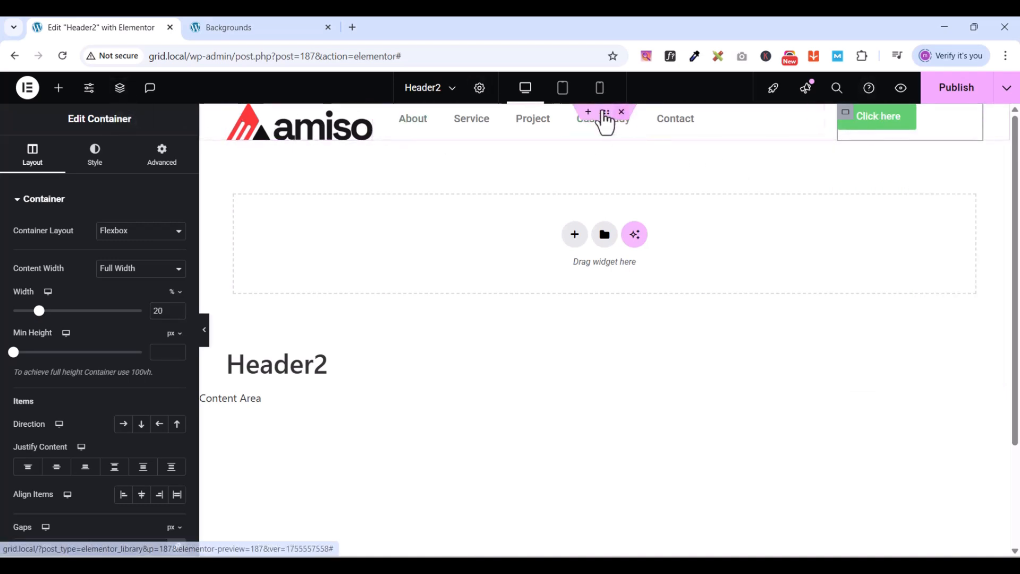
Set Justify Content to Center for the menu container so the menu sits vertically in the middle
{"action": "left_click", "coordinate": [398, 116]}
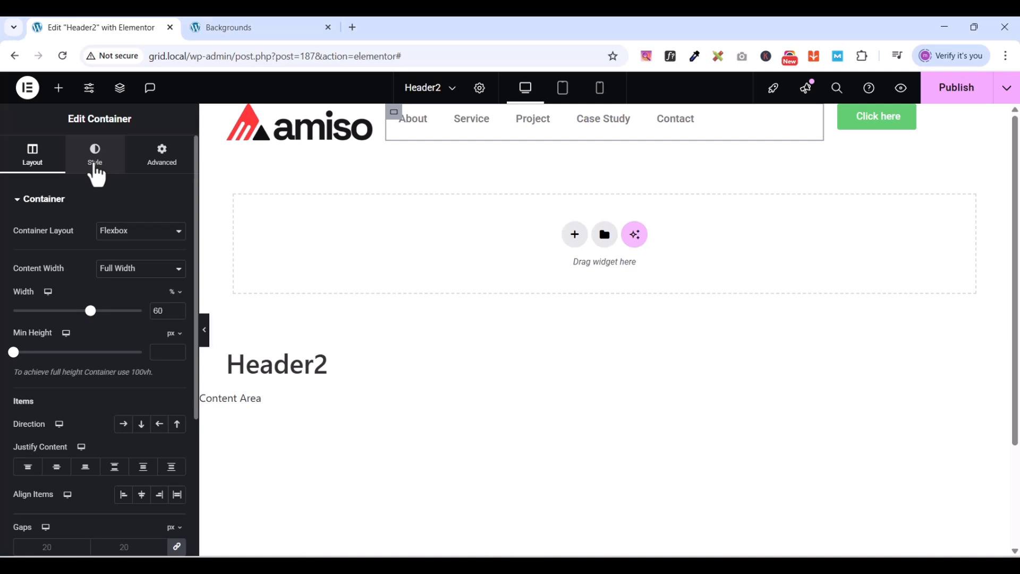
{"action": "left_click", "coordinate": [96, 174]}
{"action": "left_click", "coordinate": [24, 172]}
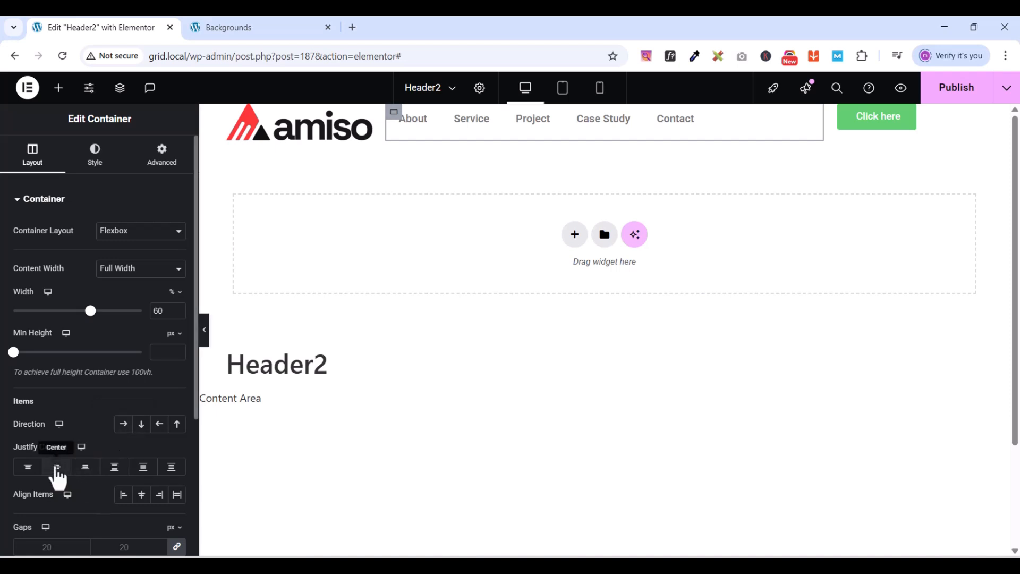
{"action": "left_click", "coordinate": [57, 469]}
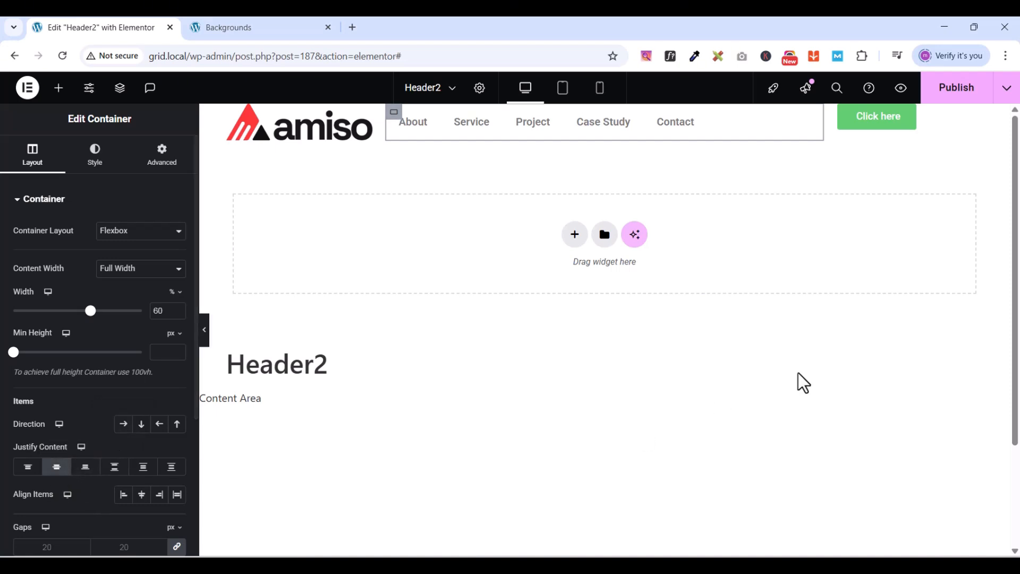
Set the button container's Justify Content to Center and align its items to the end
{"action": "left_click", "coordinate": [848, 123]}
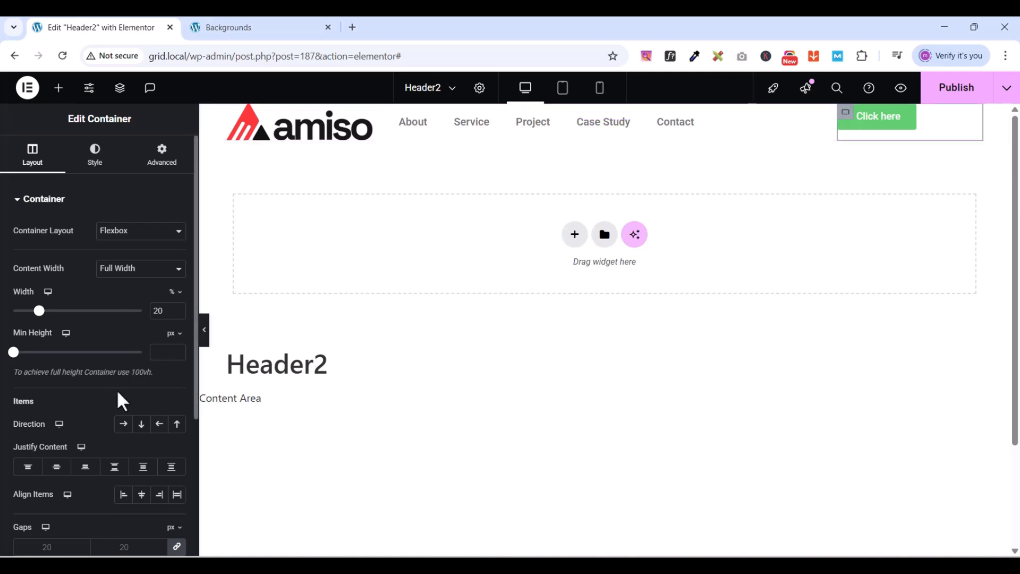
{"action": "left_click", "coordinate": [59, 469]}
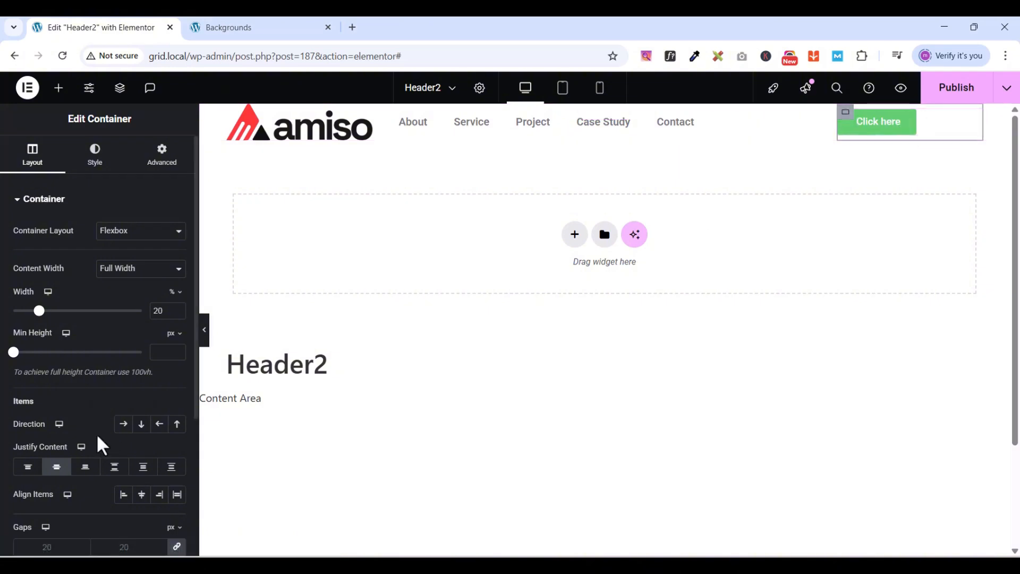
{"action": "left_click", "coordinate": [160, 494]}
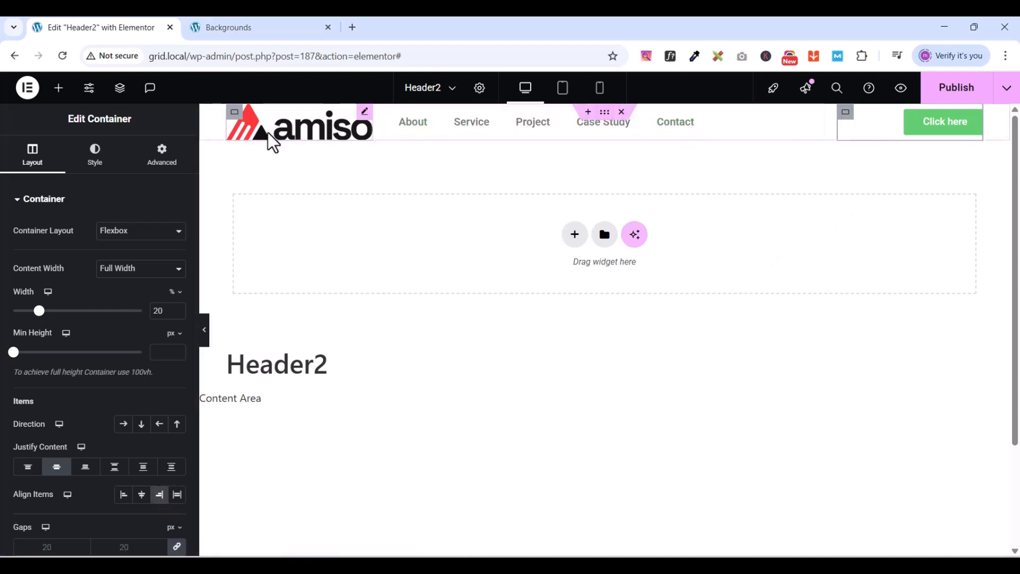
Justify the outer header container's content to the start with centred items, and centre the menu container's items horizontally
{"action": "left_click", "coordinate": [607, 115]}
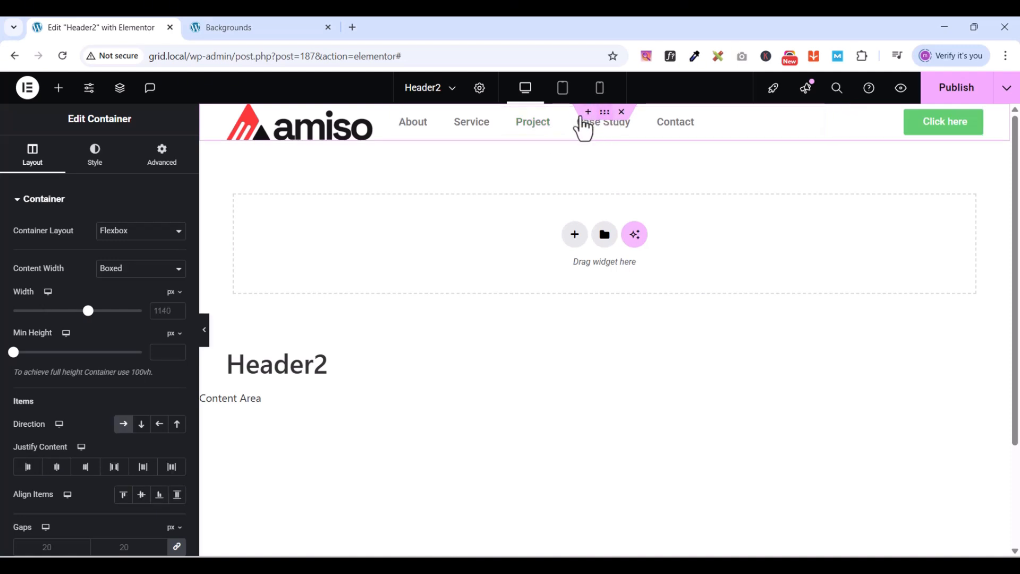
{"action": "left_click", "coordinate": [27, 468]}
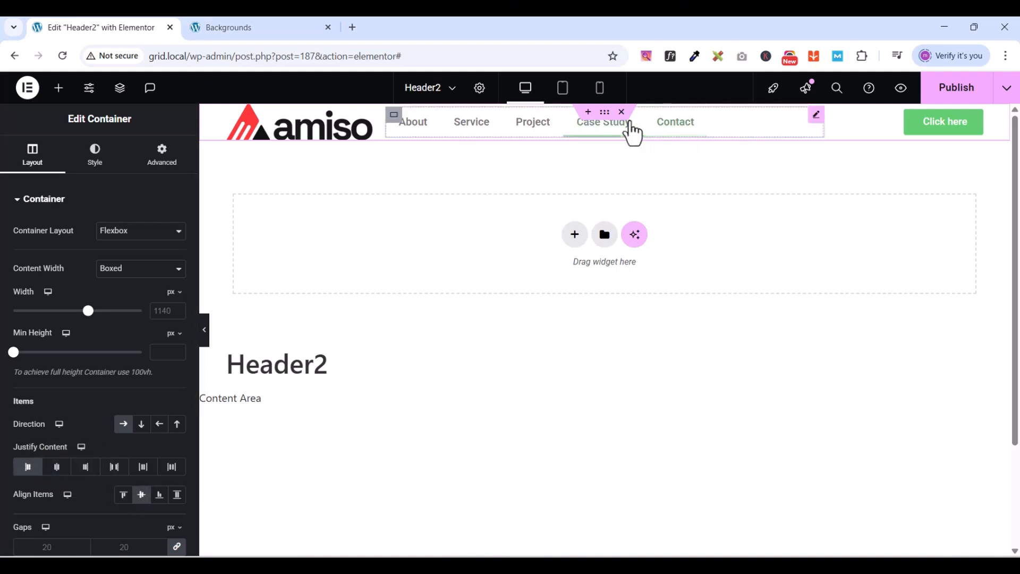
{"action": "left_click", "coordinate": [395, 118]}
{"action": "left_click", "coordinate": [141, 494]}
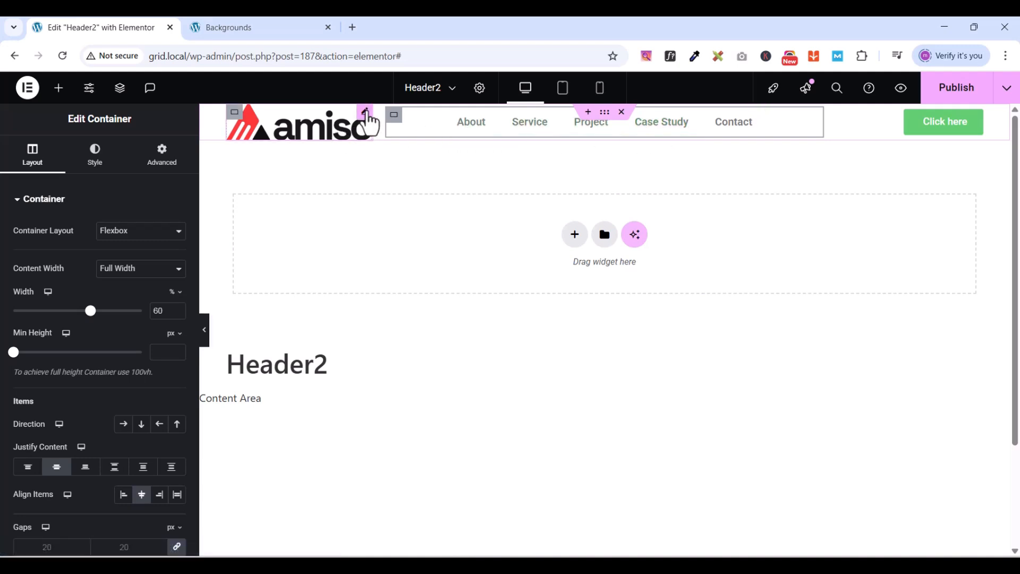
Reduce the logo image's width to 54% in its style settings
{"action": "left_click", "coordinate": [368, 114]}
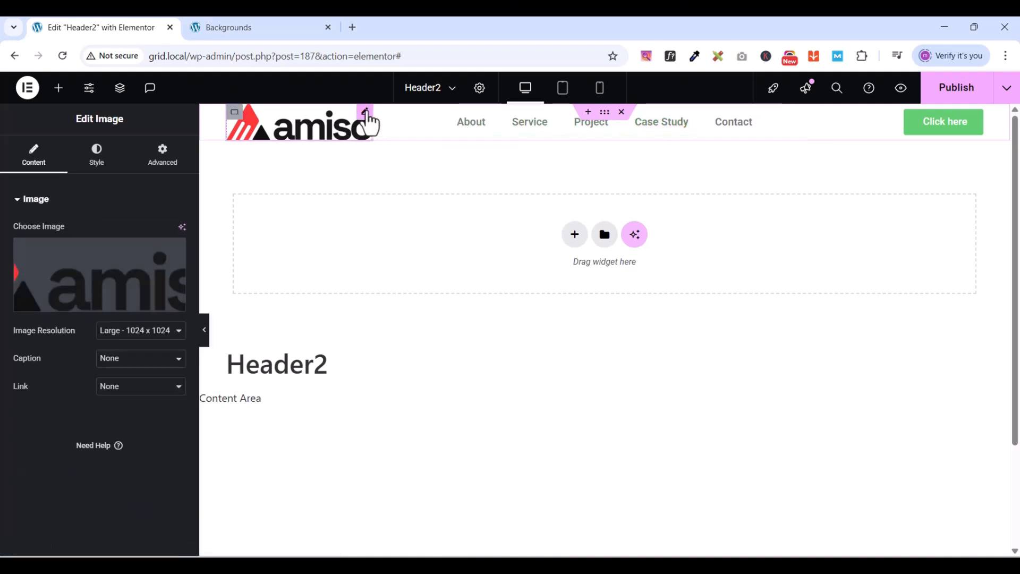
{"action": "left_click", "coordinate": [97, 159]}
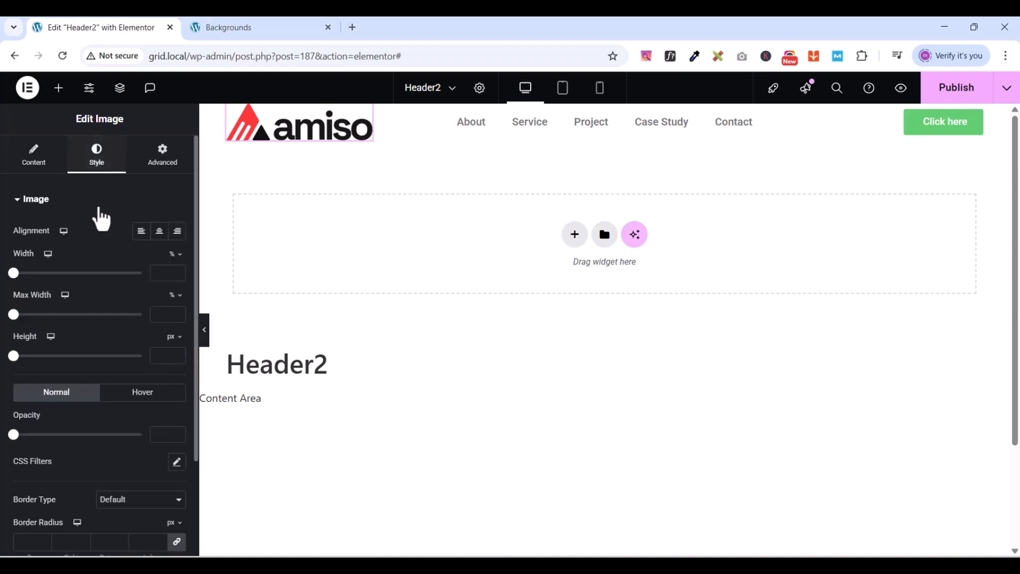
{"action": "left_click_drag", "start_coordinate": [13, 277], "coordinate": [82, 300]}
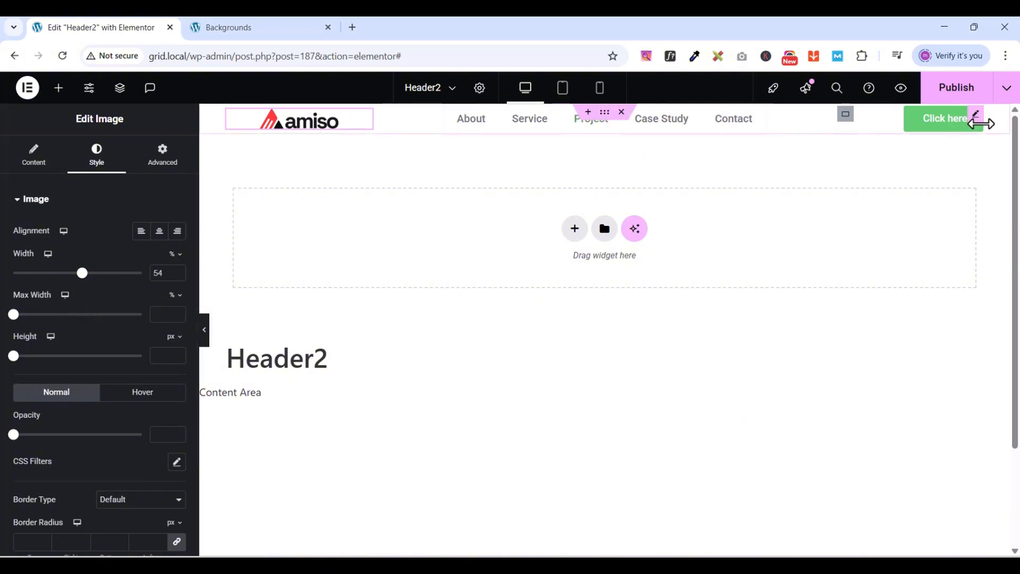
Change the header button's text to "Booking"
{"action": "left_click", "coordinate": [974, 128]}
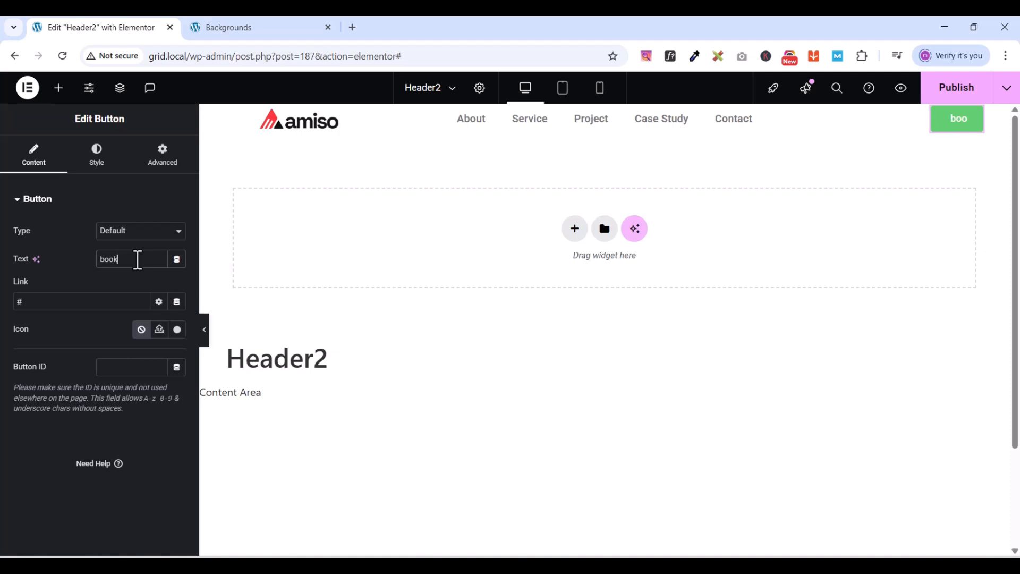
{"action": "type", "text": "BOOK"}
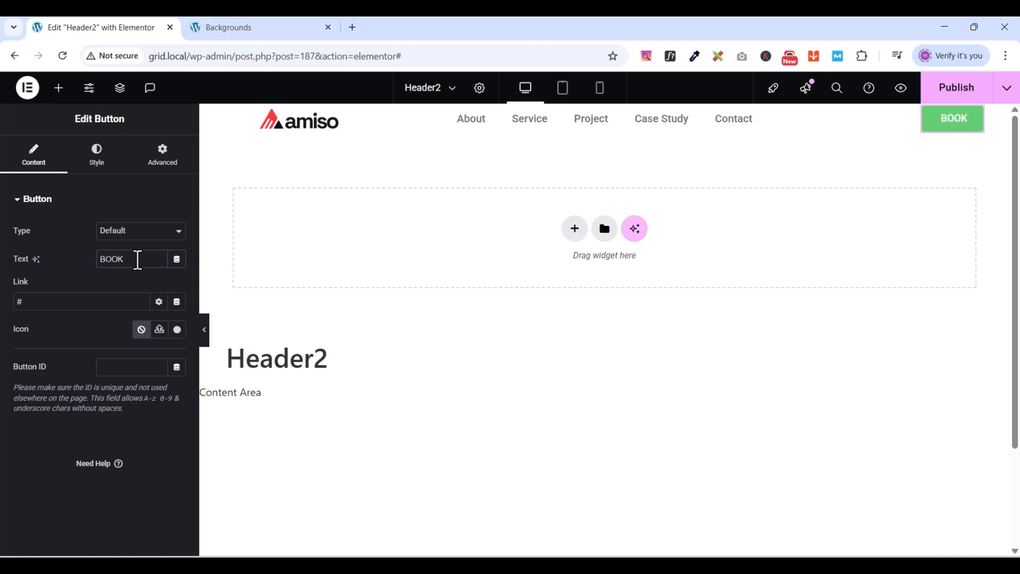
{"action": "key", "text": "BackSpace"}
{"action": "key", "text": "BackSpace"}
{"action": "key", "text": "BackSpace"}
{"action": "key", "text": "BackSpace"}
{"action": "type", "text": "B"}
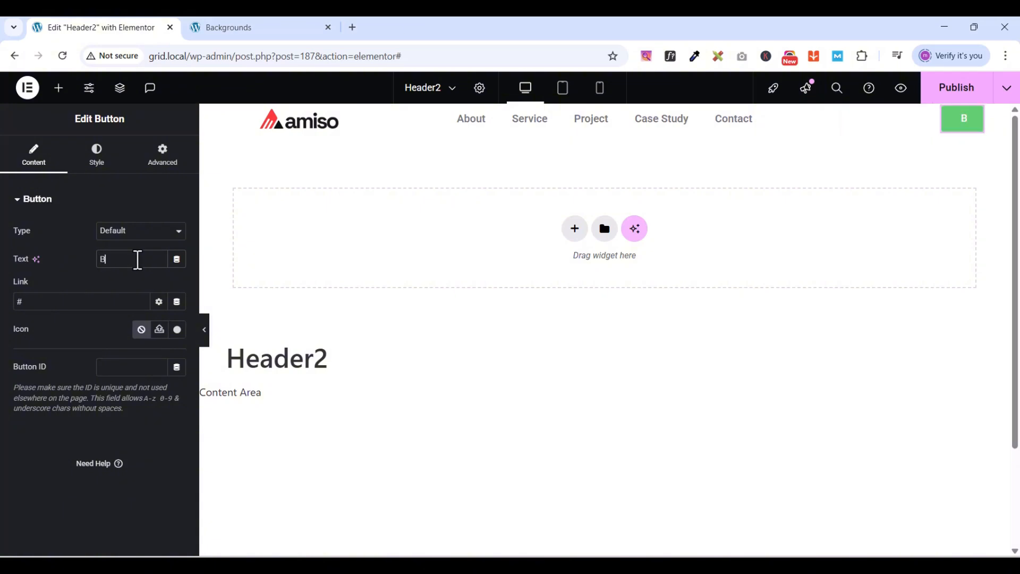
{"action": "type", "text": "ooking"}
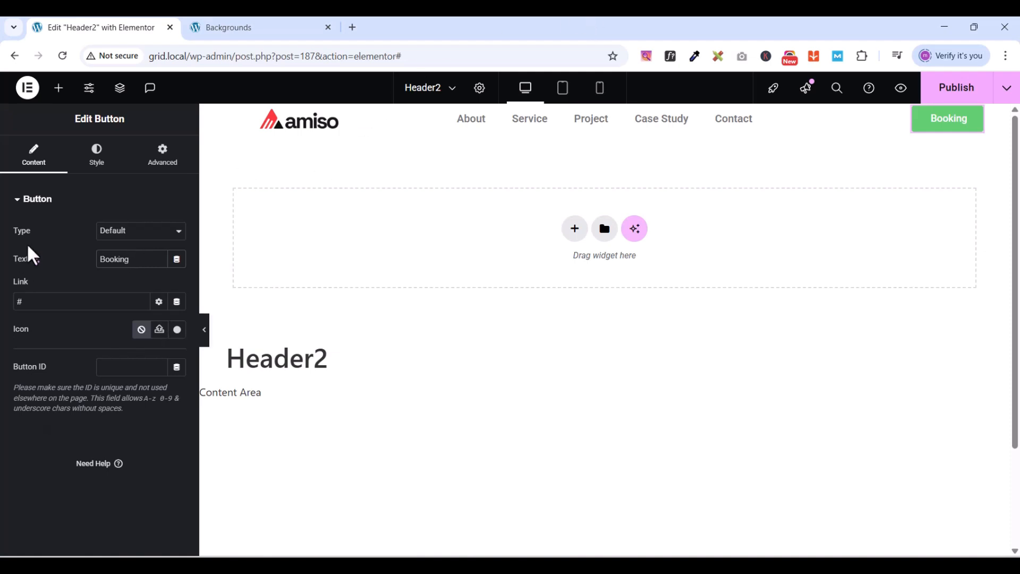
Set the Booking button's background to the blue global color
{"action": "left_click", "coordinate": [110, 171]}
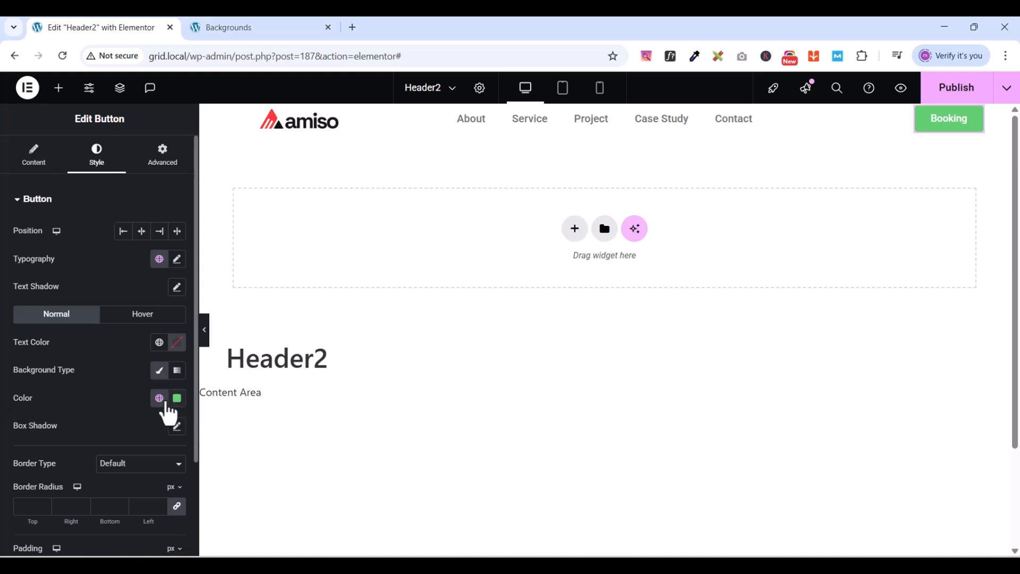
{"action": "left_click", "coordinate": [159, 398]}
{"action": "left_click", "coordinate": [56, 372]}
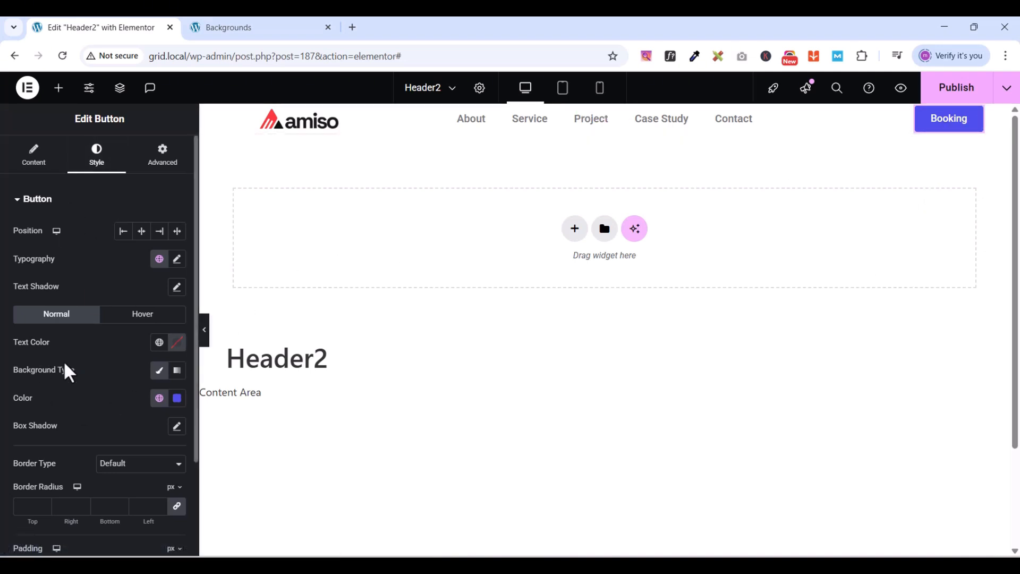
Set the Booking button's padding to 15 px on all sides
{"action": "scroll", "coordinate": [118, 486], "scroll_direction": "down", "scroll_amount": 3}
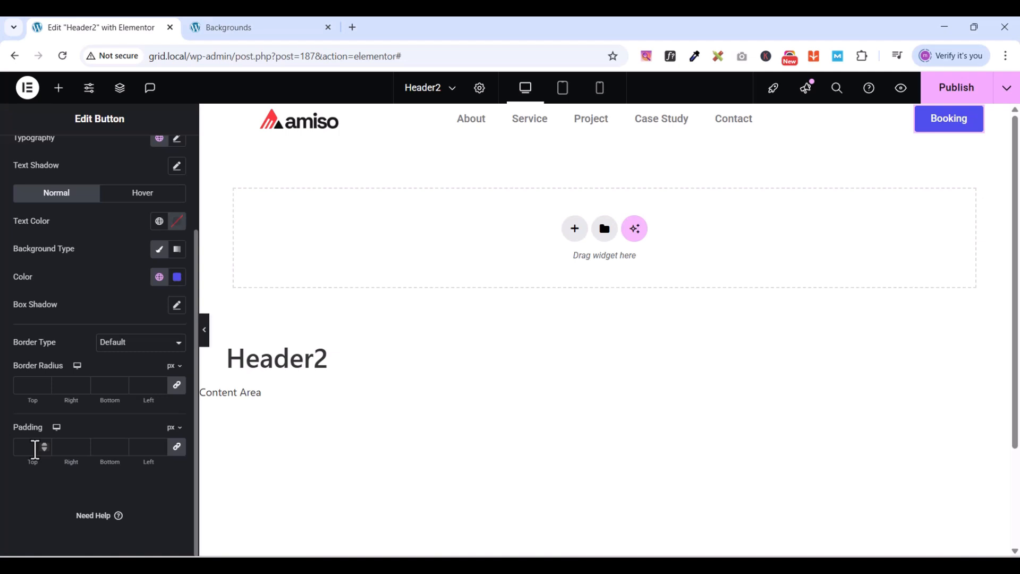
{"action": "left_click", "coordinate": [176, 447]}
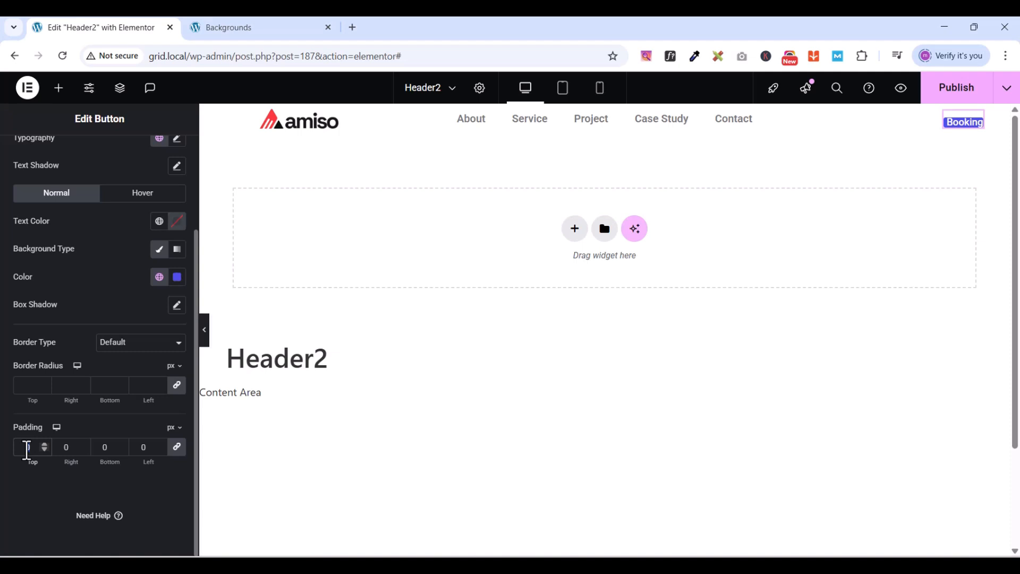
{"action": "type", "text": "20"}
{"action": "key", "text": "BackSpace"}
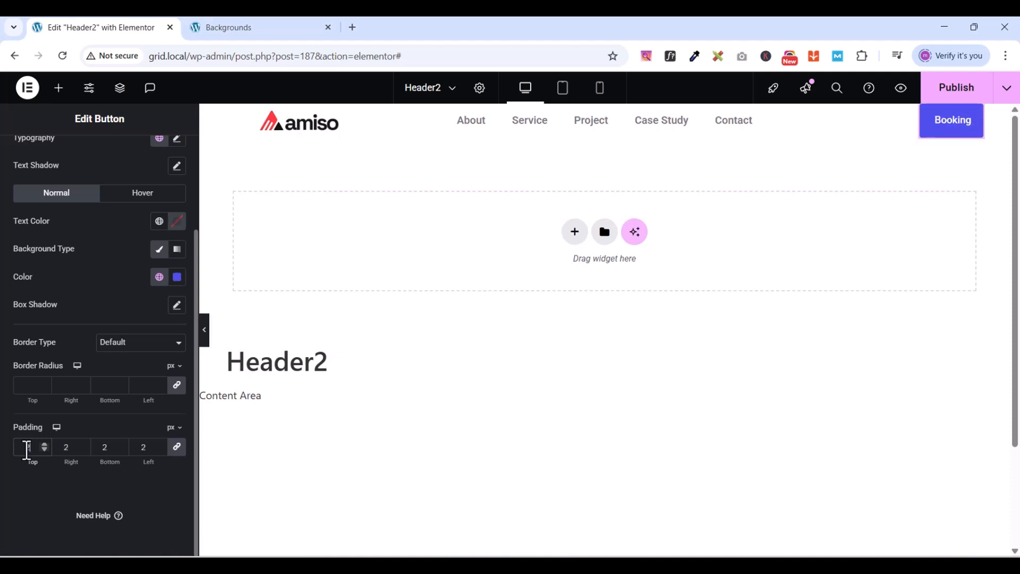
{"action": "type", "text": "15"}
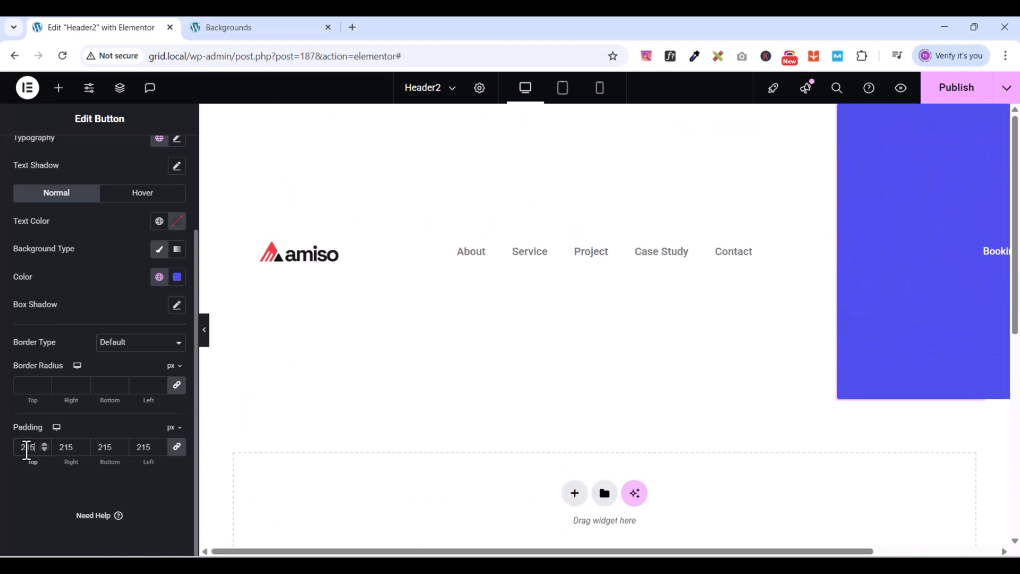
{"action": "key", "text": "BackSpace"}
{"action": "key", "text": "BackSpace"}
{"action": "key", "text": "BackSpace"}
{"action": "type", "text": "1"}
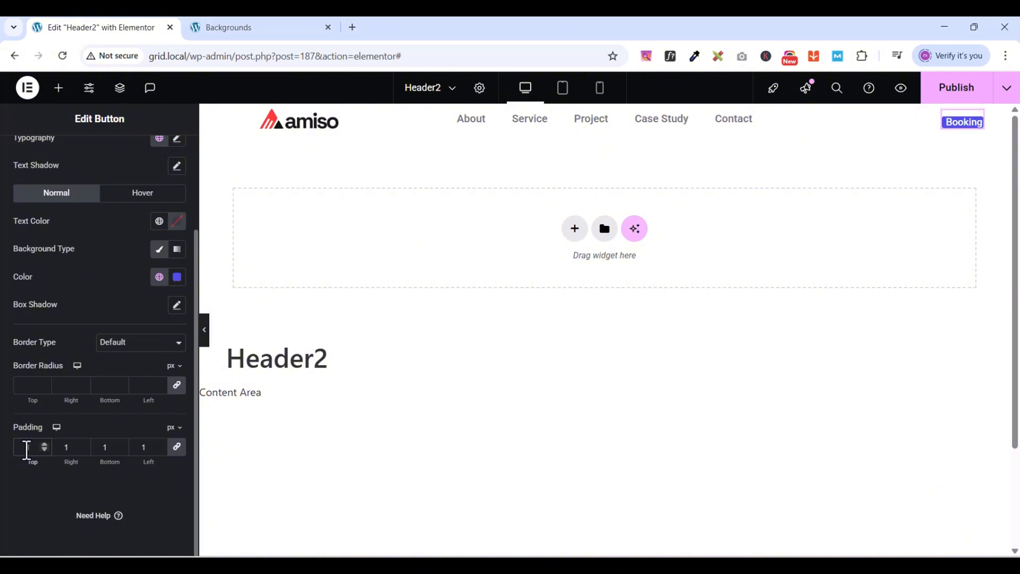
{"action": "type", "text": "5"}
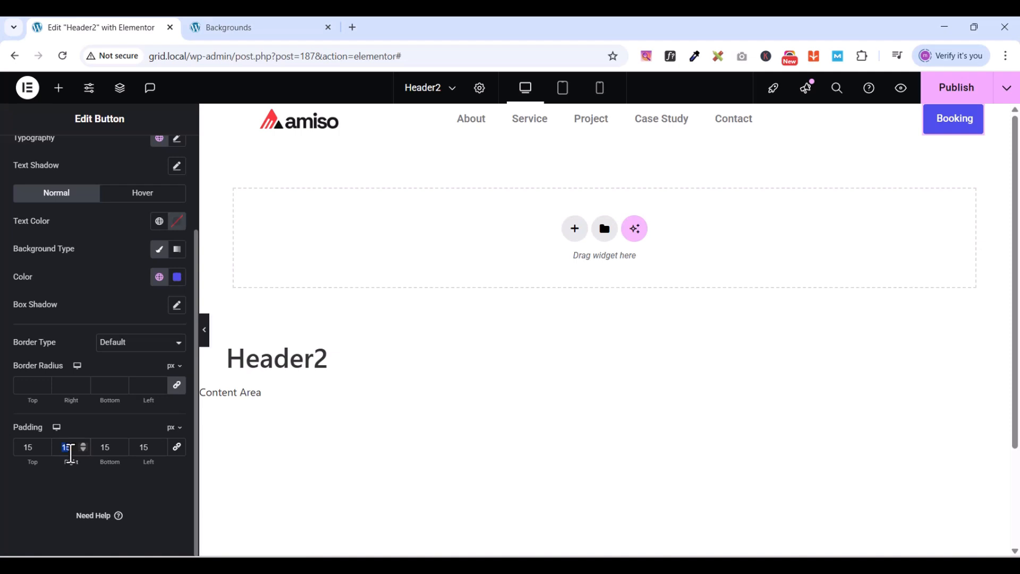
Set the Booking button's right and left padding to 30 px each and its border radius to 0 on all corners
{"action": "type", "text": "30"}
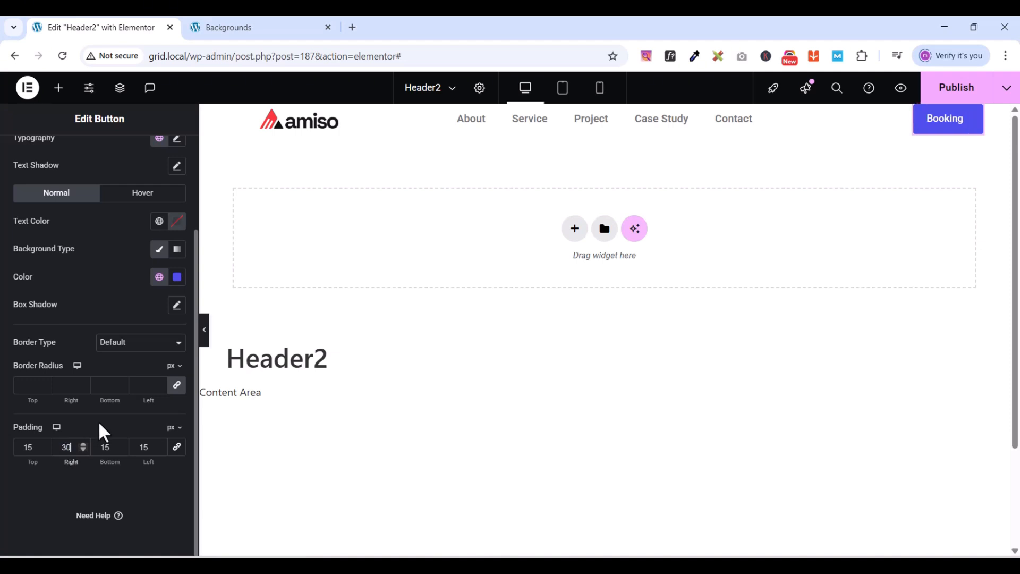
{"action": "left_click", "coordinate": [143, 451]}
{"action": "type", "text": "30"}
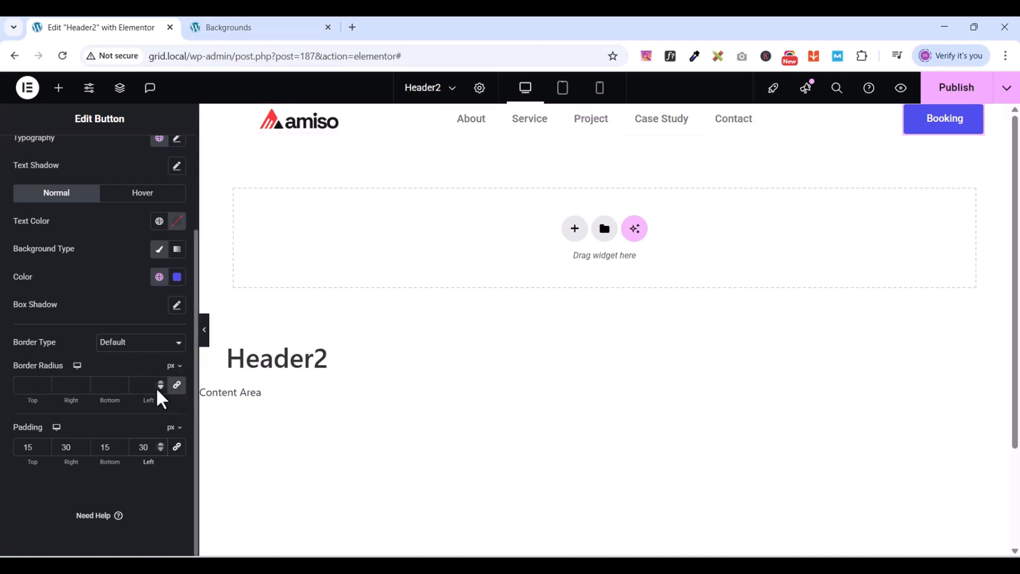
{"action": "left_click", "coordinate": [177, 386]}
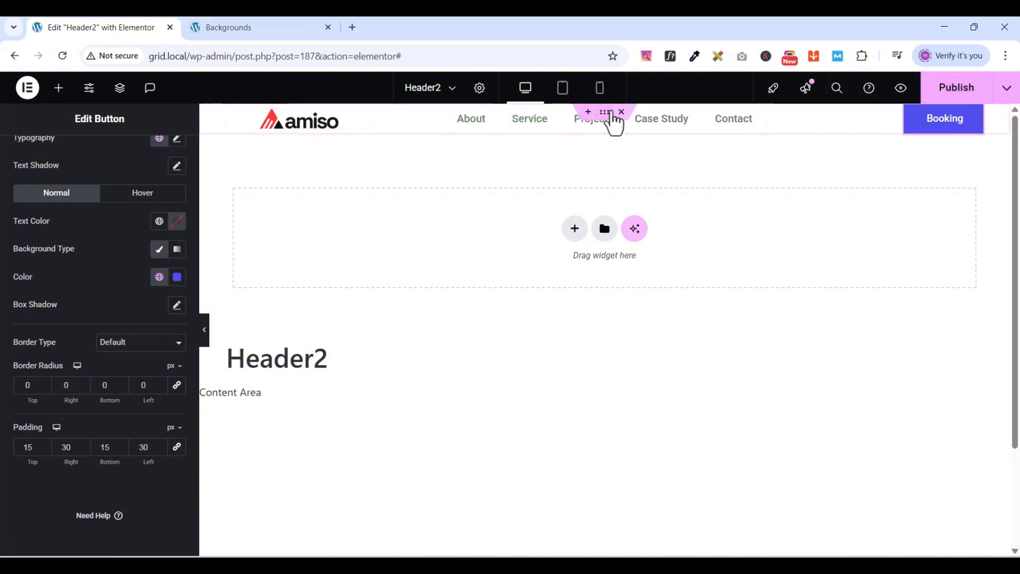
Set the outer header container's top and bottom padding to 15 px each
{"action": "left_click", "coordinate": [604, 114]}
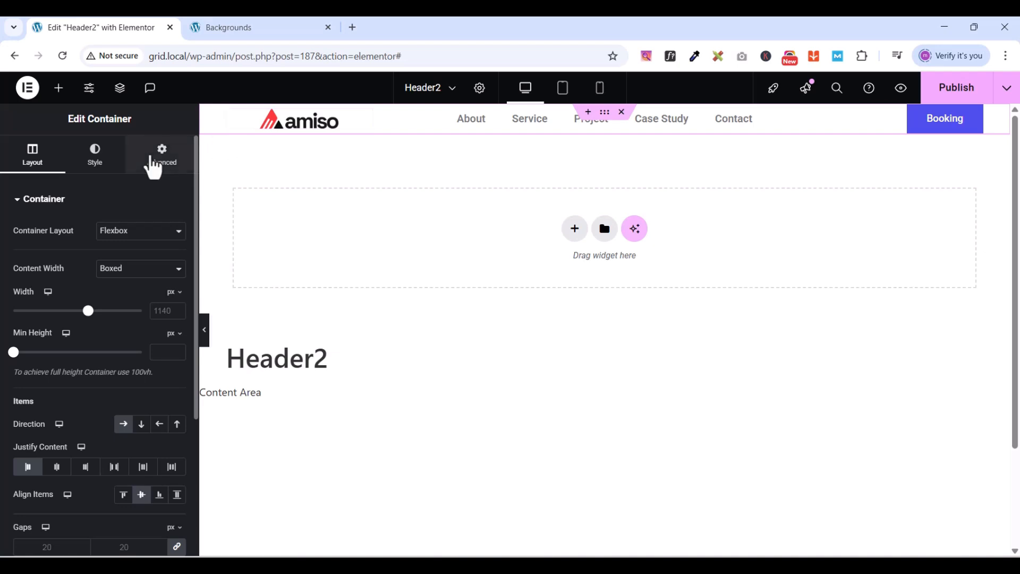
{"action": "left_click", "coordinate": [154, 162]}
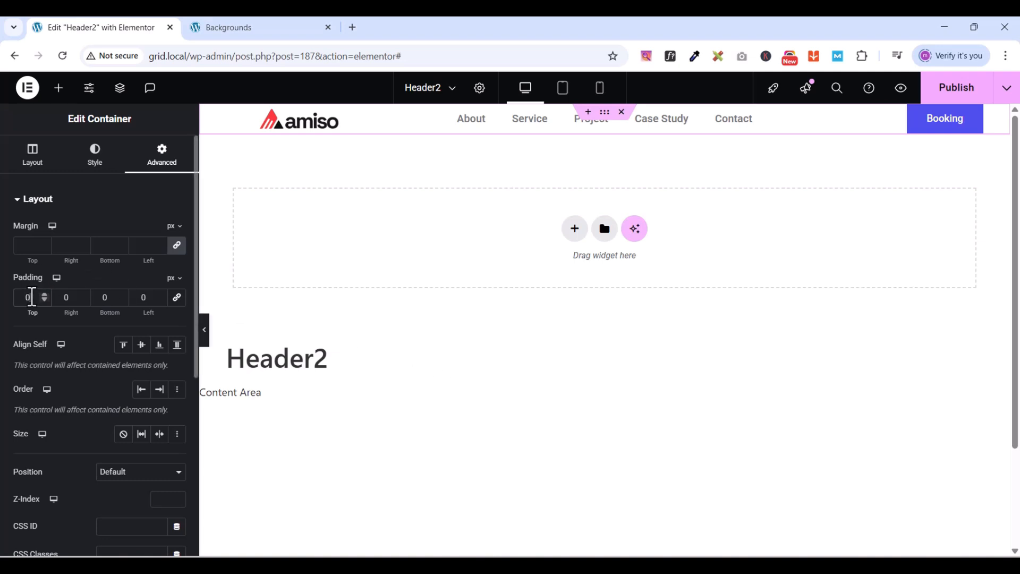
{"action": "left_click", "coordinate": [32, 297]}
{"action": "type", "text": "1"}
{"action": "type", "text": "0"}
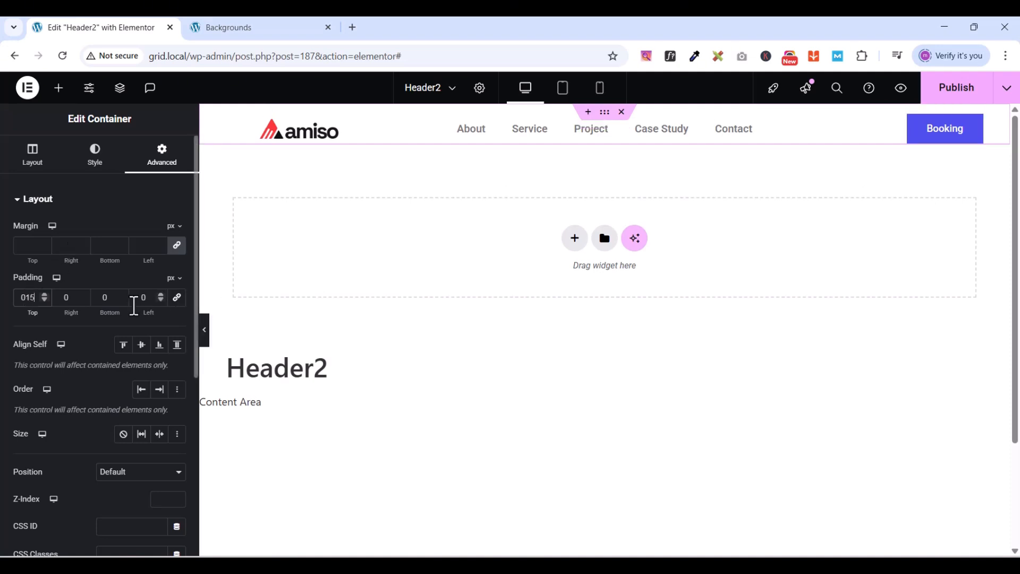
{"action": "type", "text": "1"}
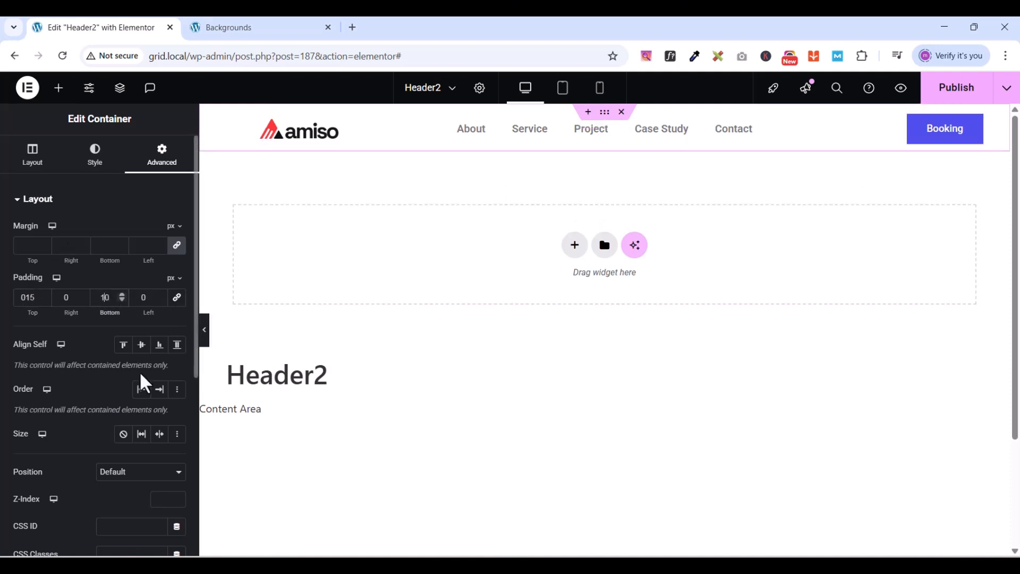
{"action": "type", "text": "5"}
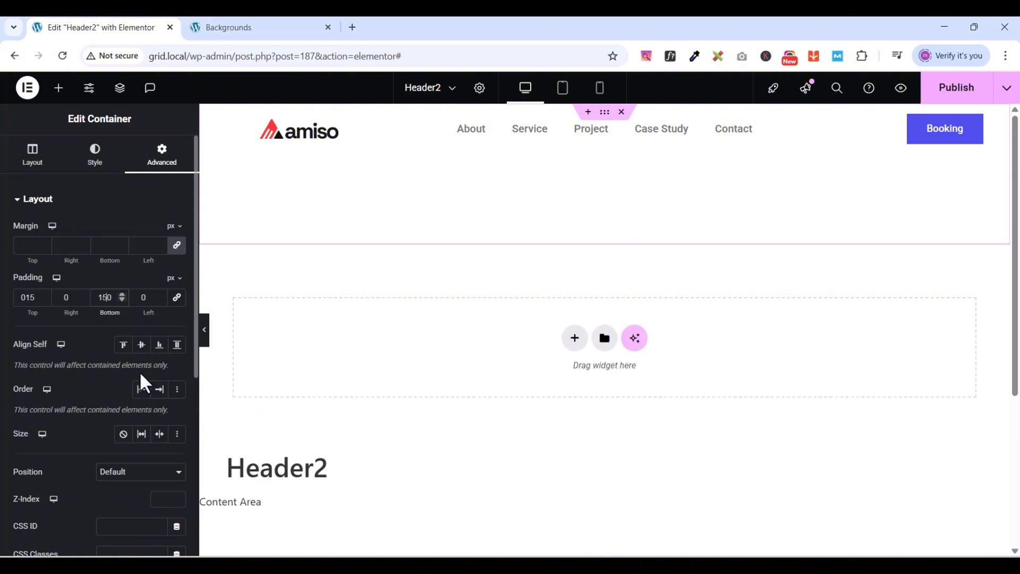
{"action": "key", "text": "Delete"}
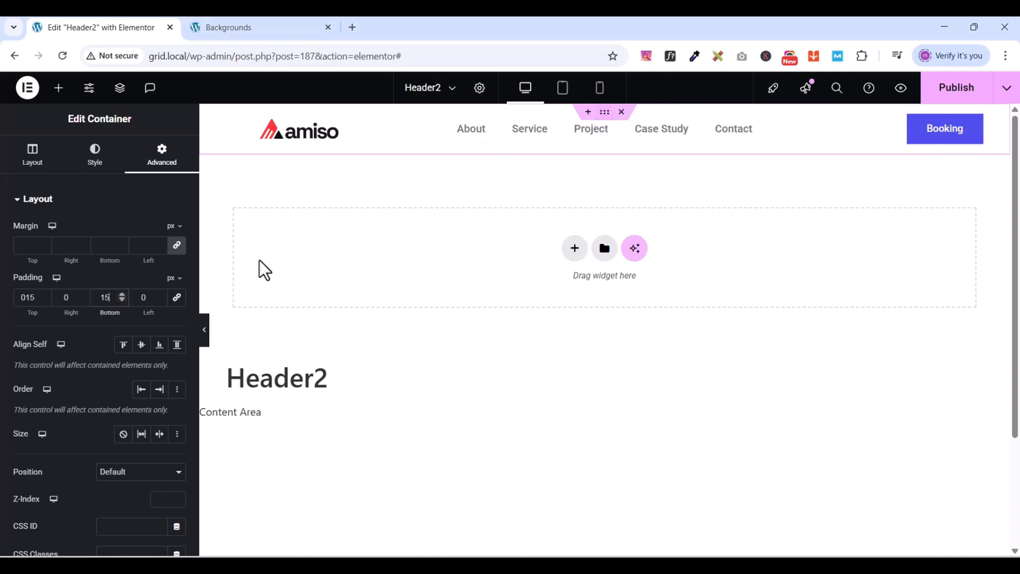
Increase the logo image's width to 63%
{"action": "left_click", "coordinate": [33, 155]}
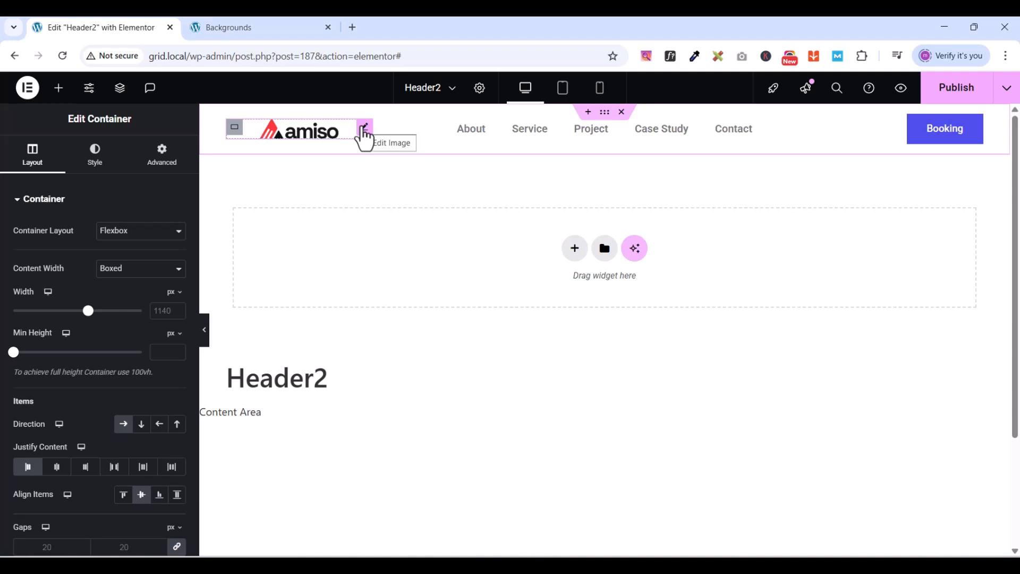
{"action": "left_click", "coordinate": [365, 130]}
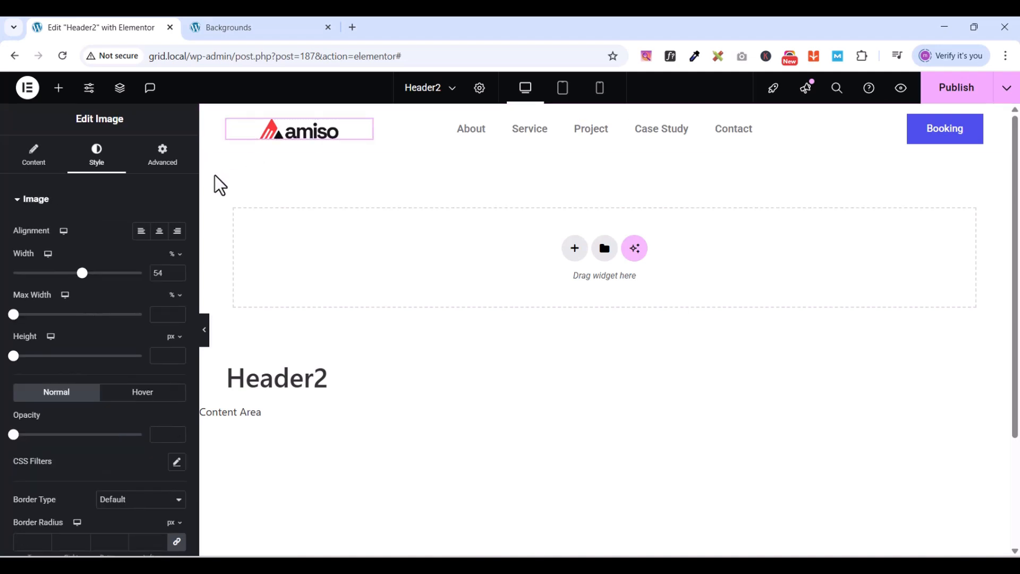
{"action": "mouse_move", "coordinate": [83, 274]}
{"action": "left_mouse_down"}
{"action": "mouse_move", "coordinate": [74, 274]}
{"action": "mouse_move", "coordinate": [95, 274]}
{"action": "left_mouse_up"}
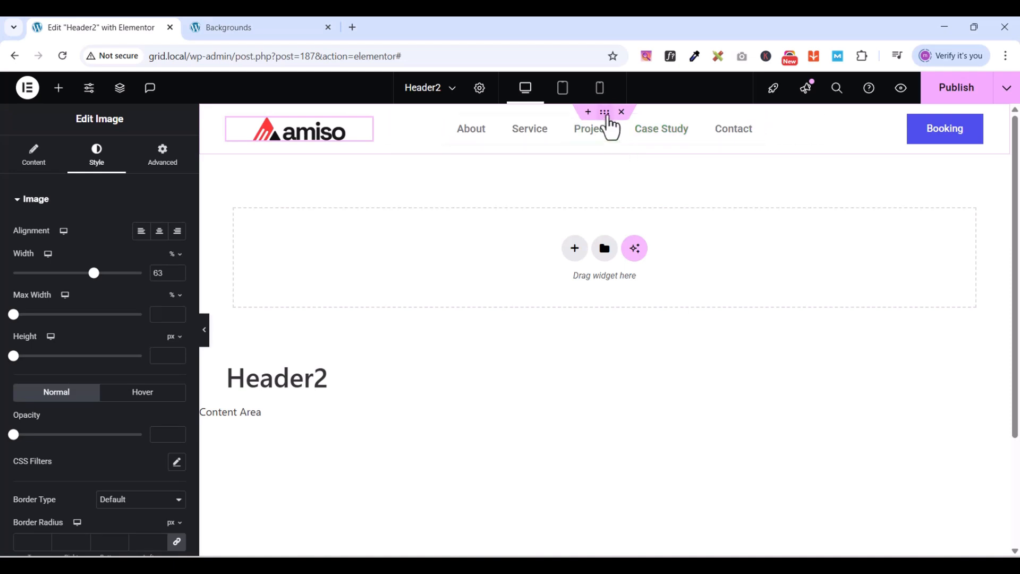
Give the outer header container a classic background in white, #FFFFFF
{"action": "left_click", "coordinate": [610, 118]}
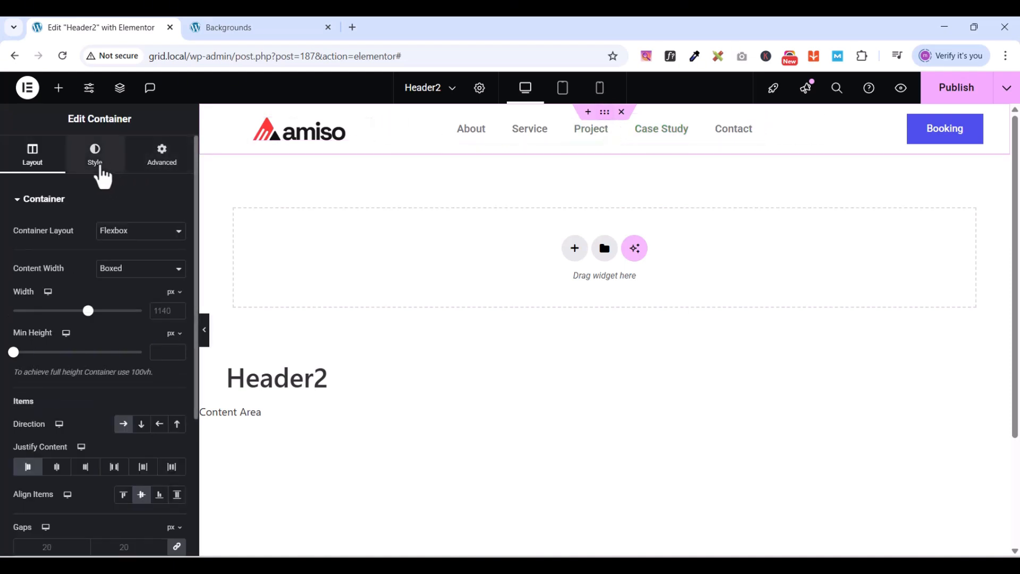
{"action": "left_click", "coordinate": [100, 168]}
{"action": "left_click", "coordinate": [126, 264]}
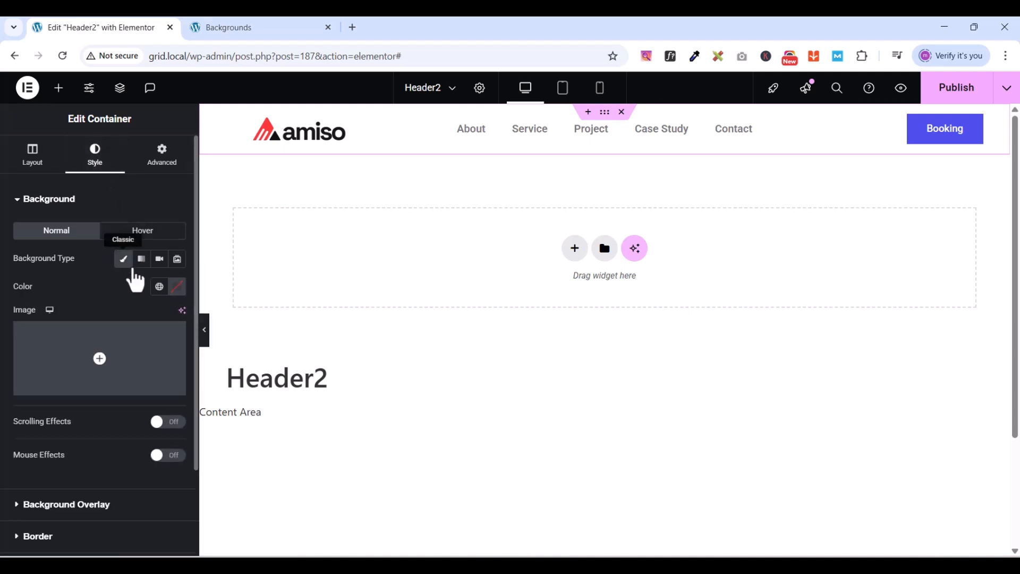
{"action": "left_click", "coordinate": [178, 289]}
{"action": "left_click_drag", "start_coordinate": [120, 371], "coordinate": [95, 340]}
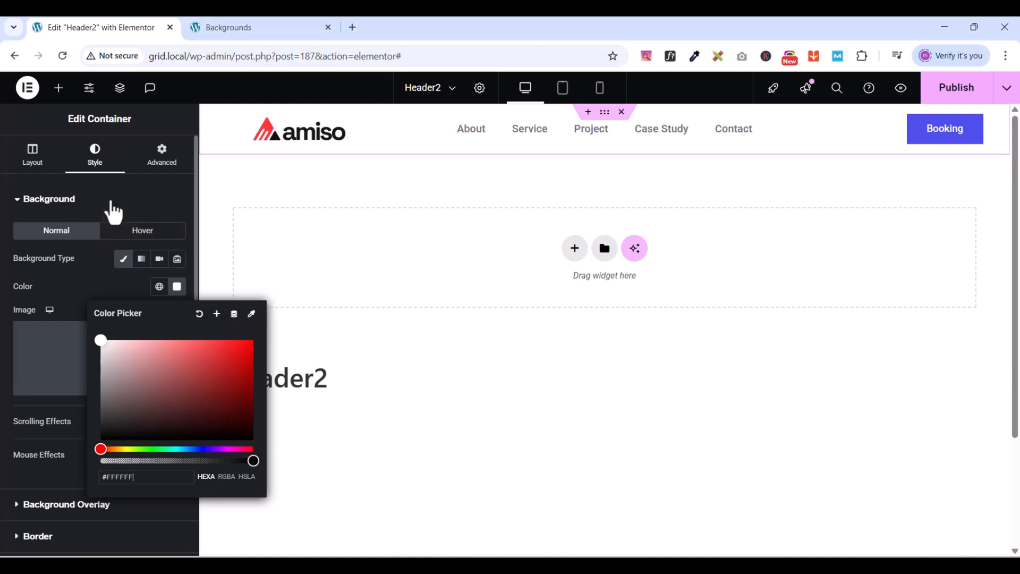
Add a box shadow to the outer header container with horizontal 5, vertical 7 and blur 20
{"action": "left_click", "coordinate": [18, 201]}
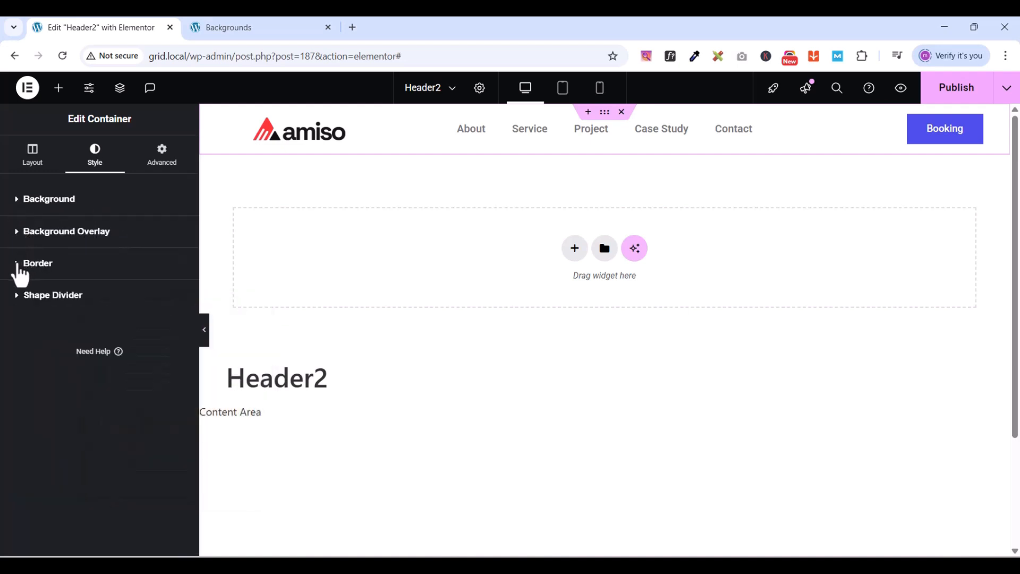
{"action": "left_click", "coordinate": [19, 272]}
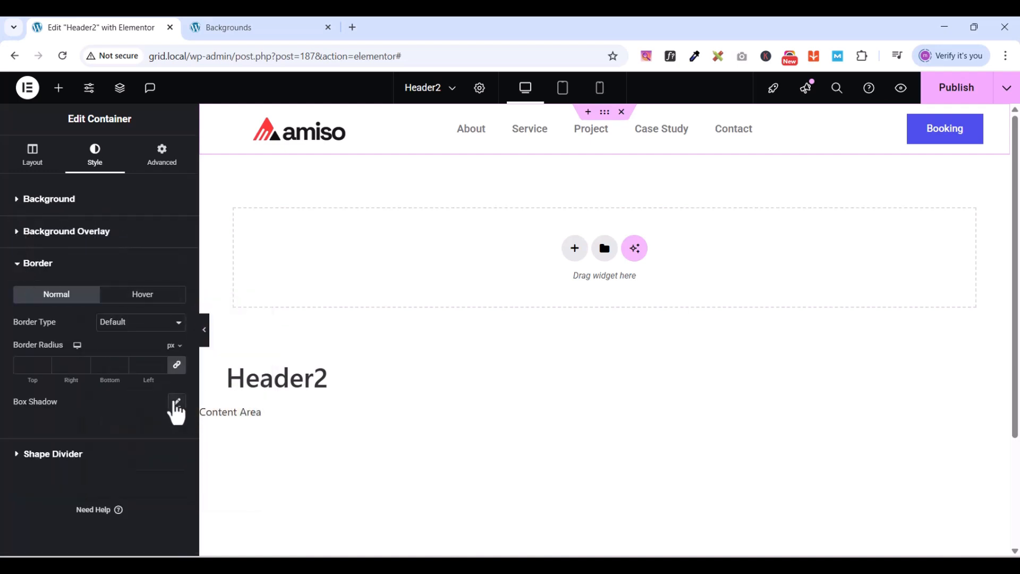
{"action": "left_click", "coordinate": [177, 403]}
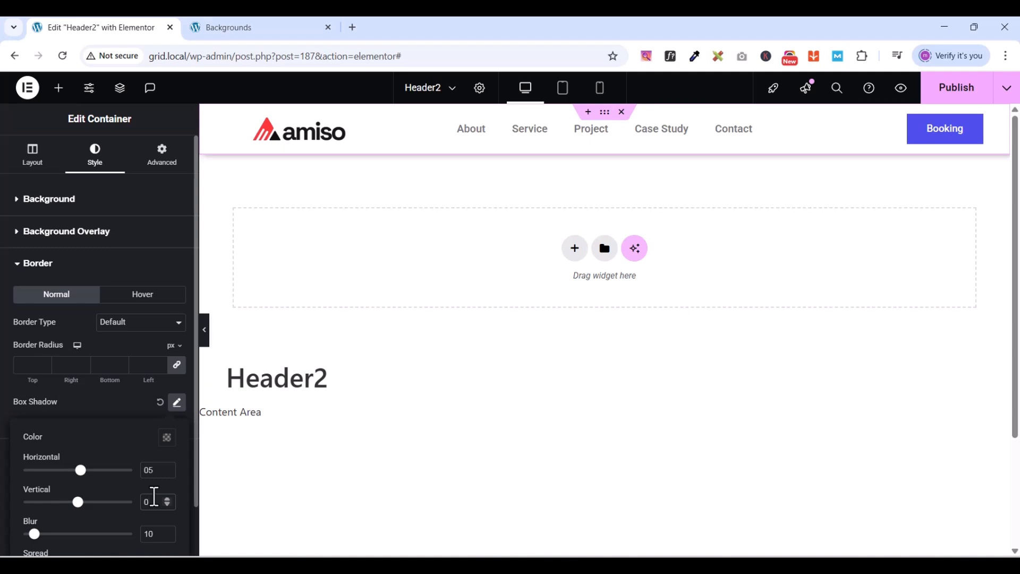
{"action": "left_click", "coordinate": [154, 496]}
{"action": "type", "text": "7"}
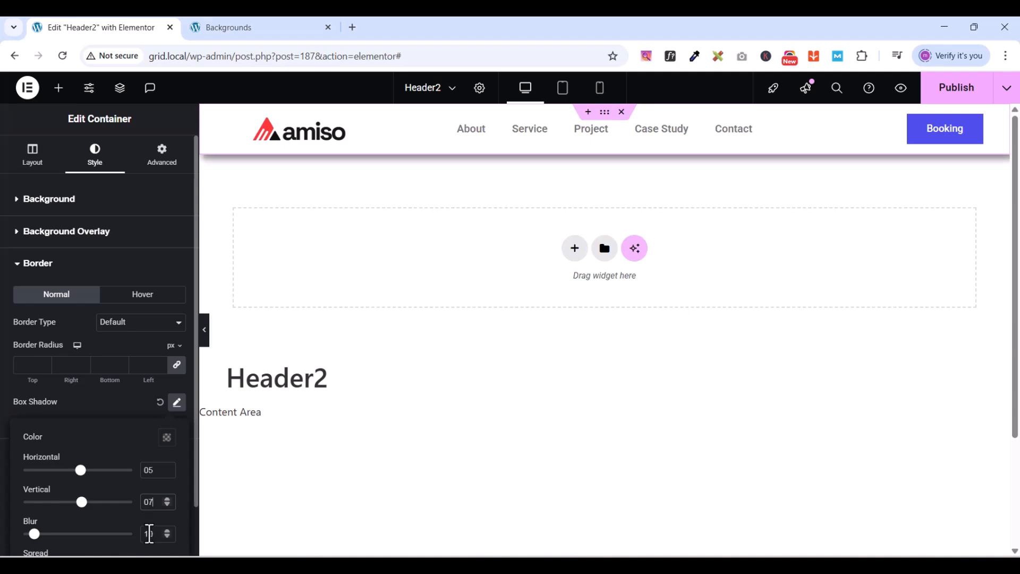
{"action": "key", "text": "BackSpace"}
{"action": "type", "text": "2"}
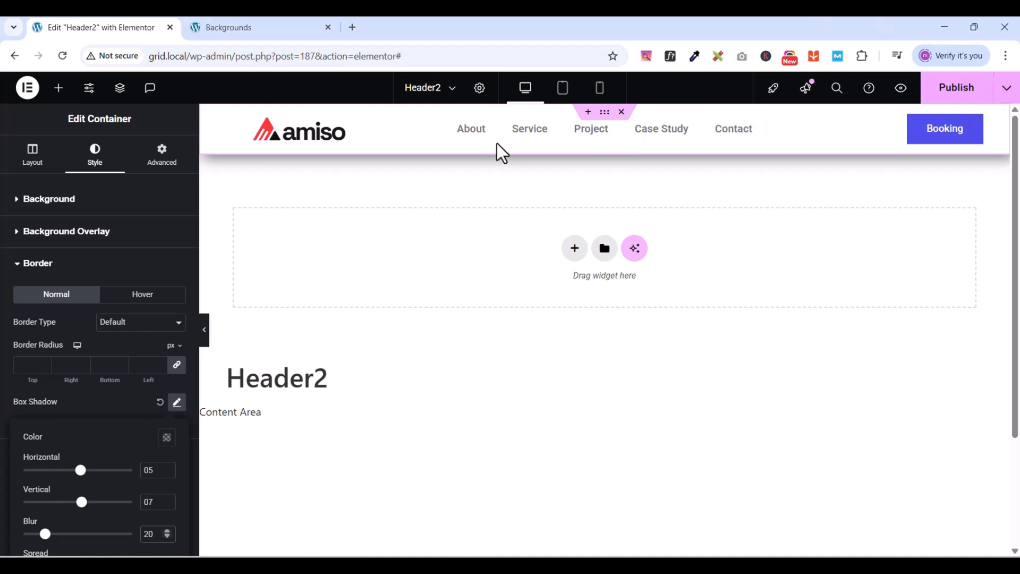
Examine the layout and main menu style settings of the header's WordPress Menu widget
{"action": "left_click", "coordinate": [761, 126]}
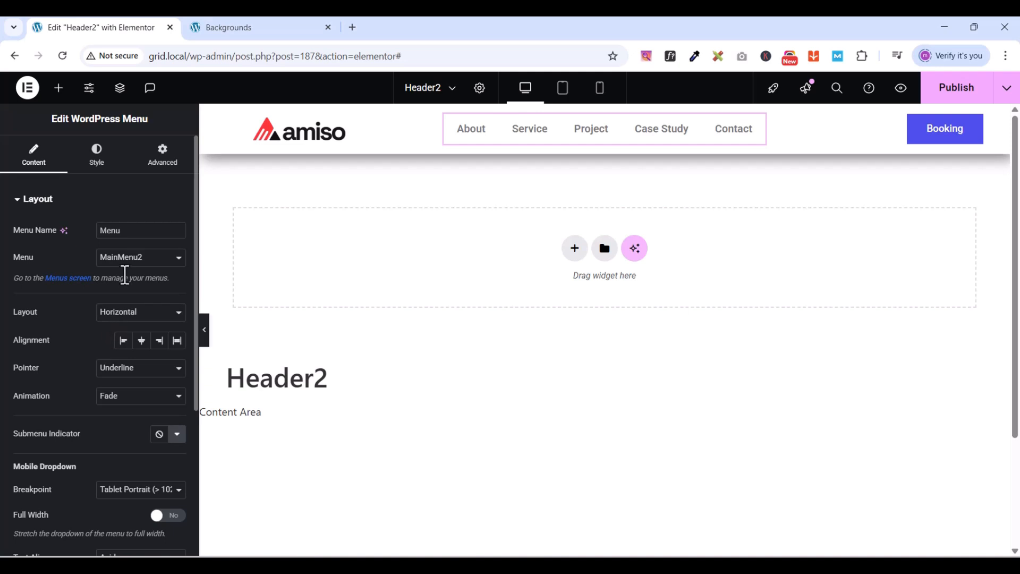
{"action": "scroll", "coordinate": [127, 283], "scroll_direction": "down", "scroll_amount": 4}
{"action": "scroll", "coordinate": [128, 283], "scroll_direction": "down", "scroll_amount": 1}
{"action": "scroll", "coordinate": [125, 285], "scroll_direction": "up", "scroll_amount": 5}
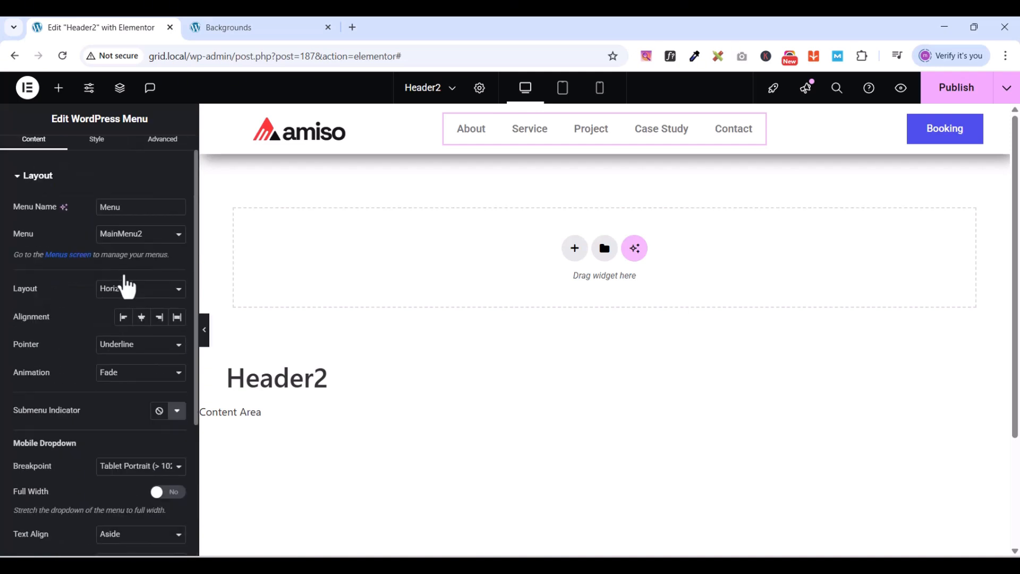
{"action": "left_click", "coordinate": [105, 164]}
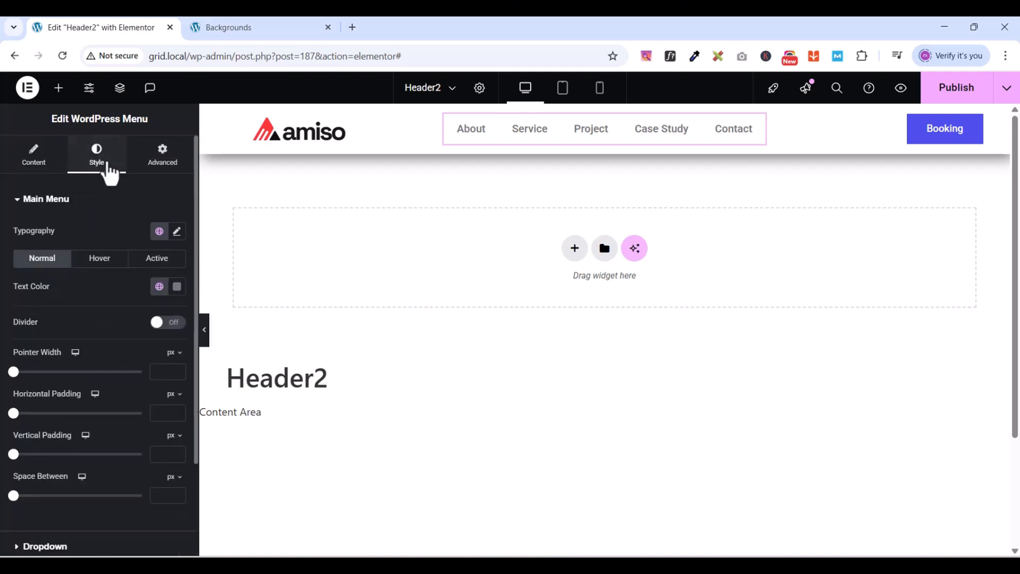
{"action": "scroll", "coordinate": [91, 217], "scroll_direction": "down", "scroll_amount": 2}
{"action": "scroll", "coordinate": [91, 216], "scroll_direction": "up", "scroll_amount": 2}
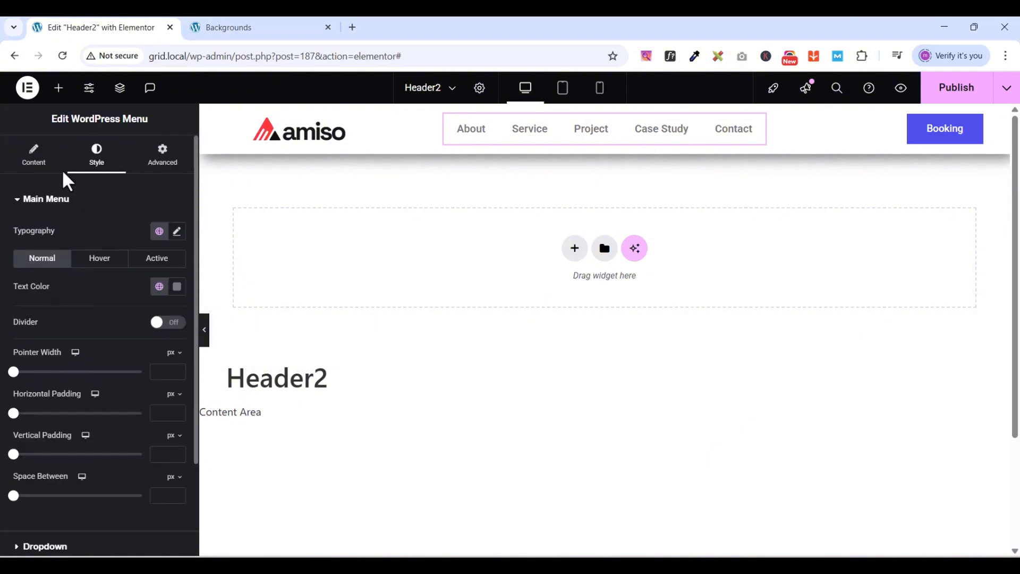
{"action": "left_click", "coordinate": [33, 162]}
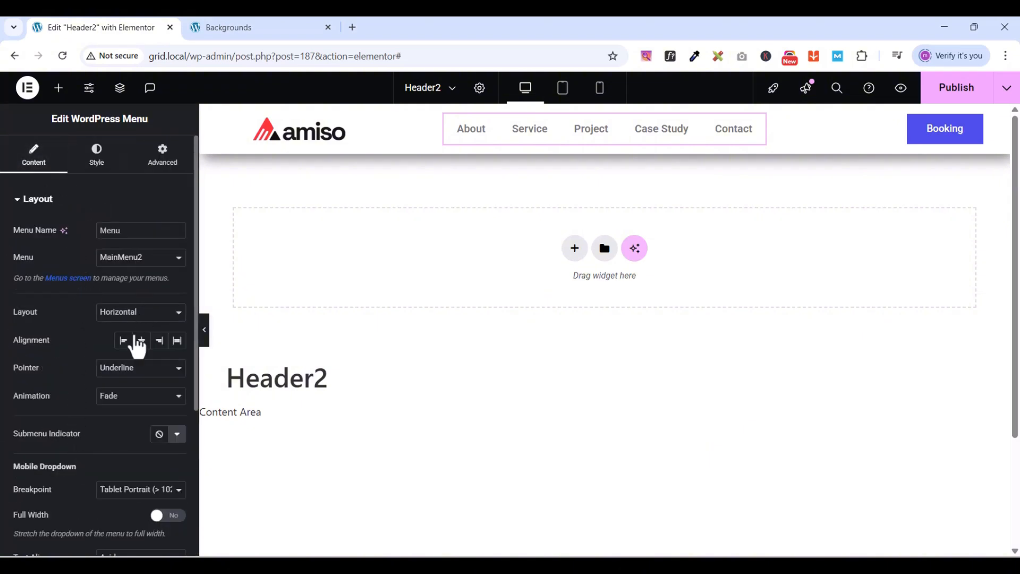
Set the header menu's pointer effect to None, after checking the menu on the Backgrounds site for reference
{"action": "left_click", "coordinate": [127, 369]}
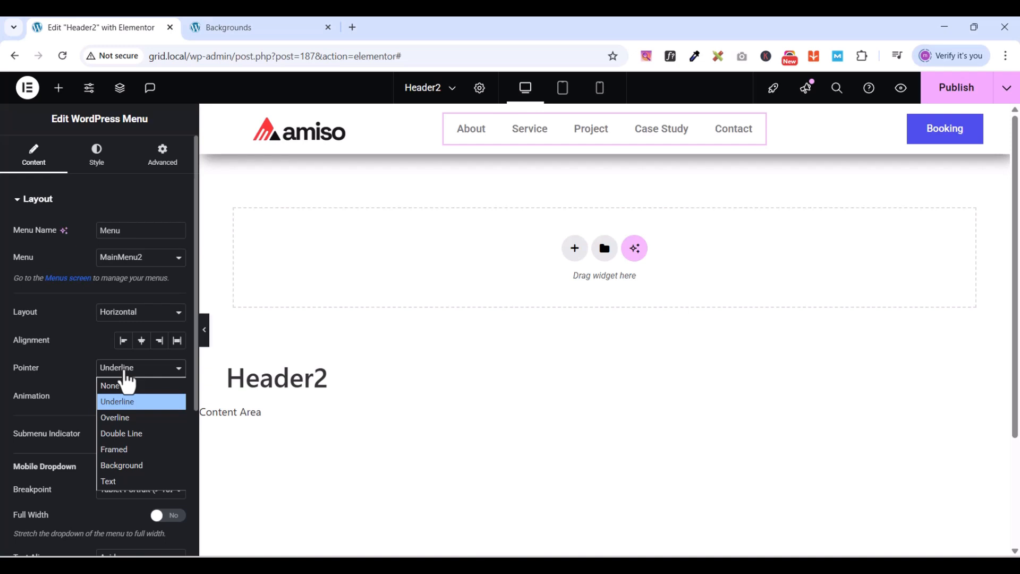
{"action": "left_click", "coordinate": [275, 24]}
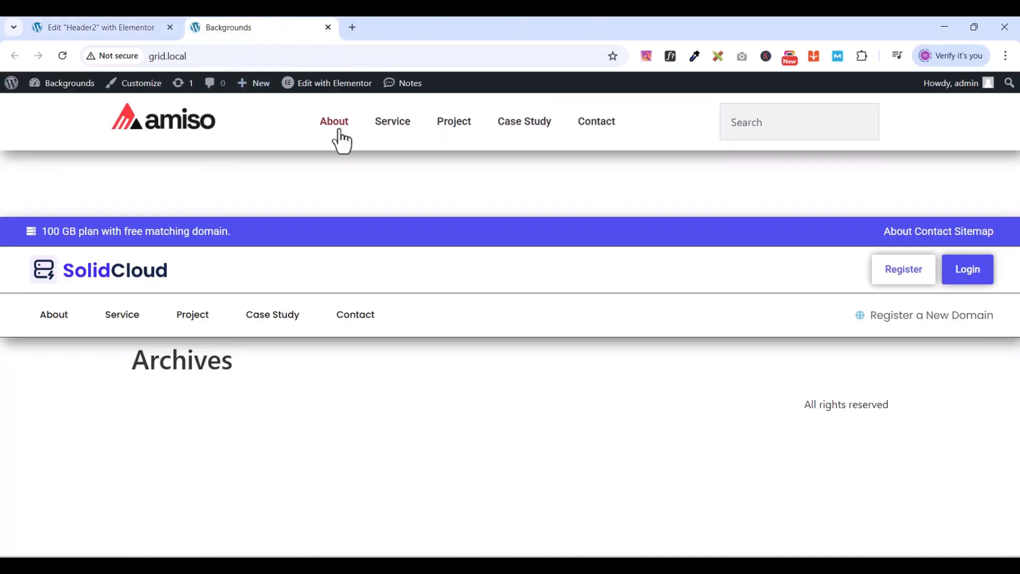
{"action": "left_click", "coordinate": [132, 30]}
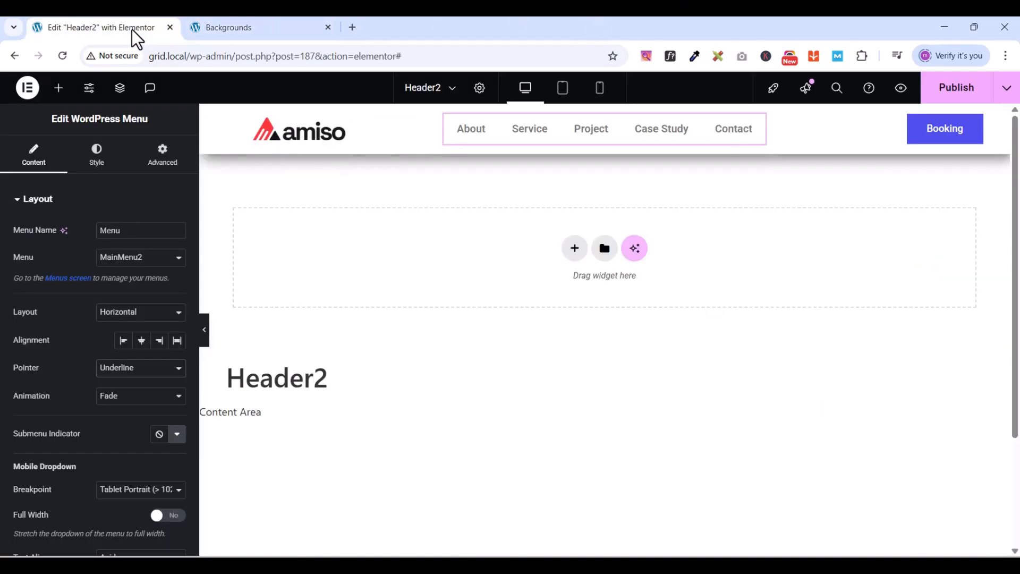
{"action": "left_click", "coordinate": [140, 371]}
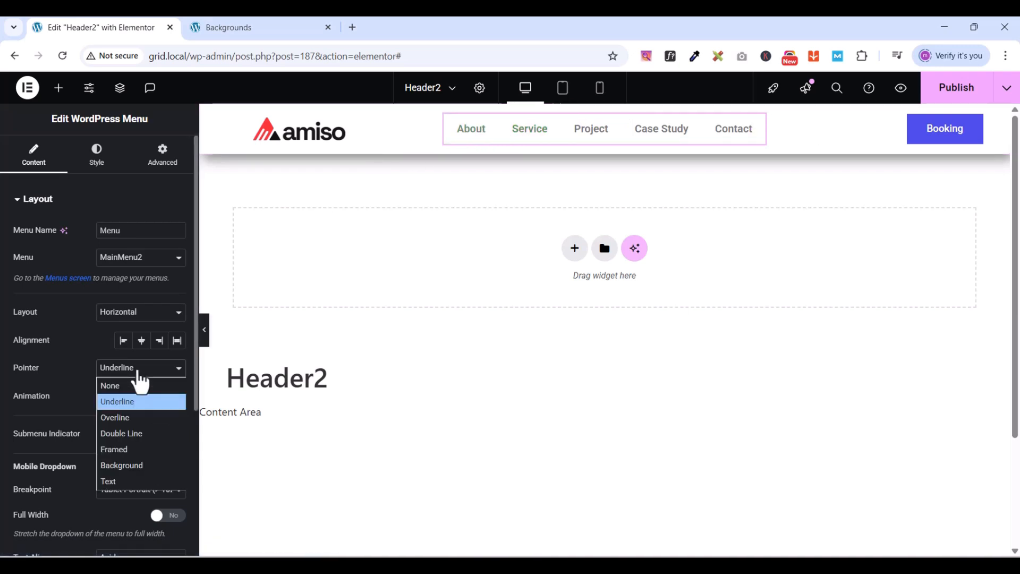
{"action": "left_click", "coordinate": [140, 386]}
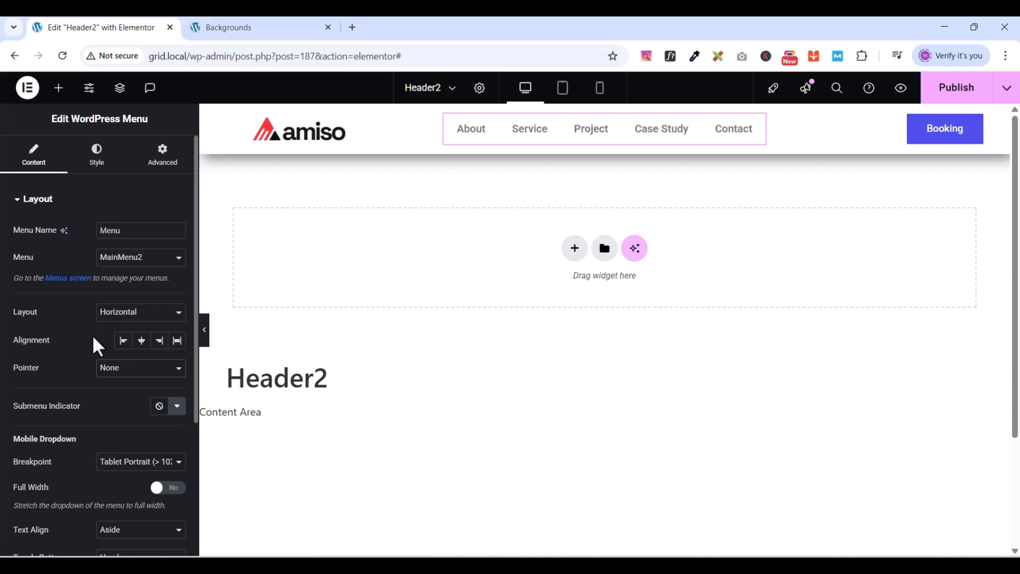
Set the main menu's normal text color to the global color TheBack, #1A1A1A
{"action": "left_click", "coordinate": [102, 166]}
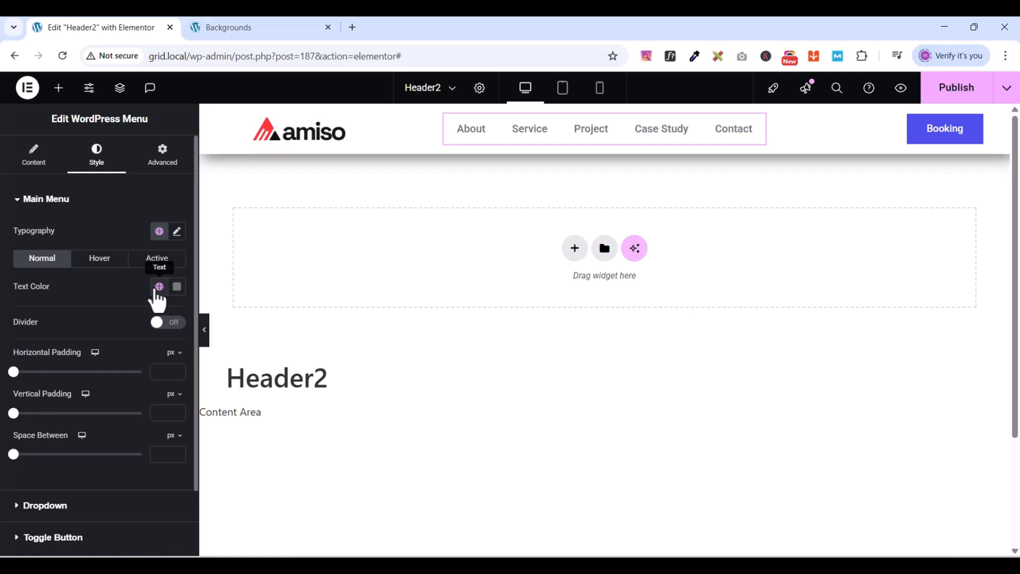
{"action": "left_click", "coordinate": [159, 287]}
{"action": "left_click", "coordinate": [80, 508]}
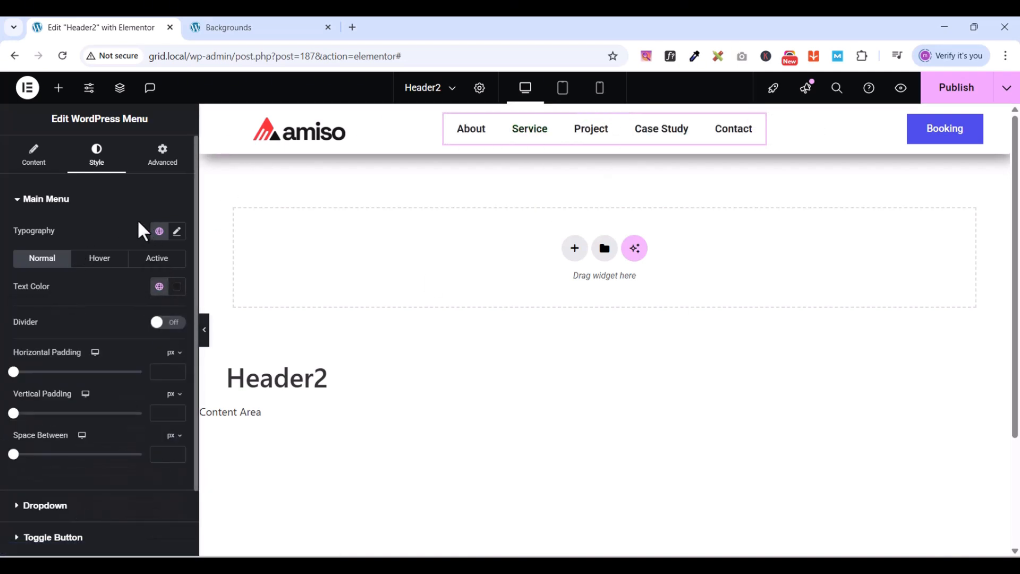
Set the main menu's hover text color to the logo's red, #FC3B3B, by sampling it from the logo image
{"action": "left_click", "coordinate": [101, 266]}
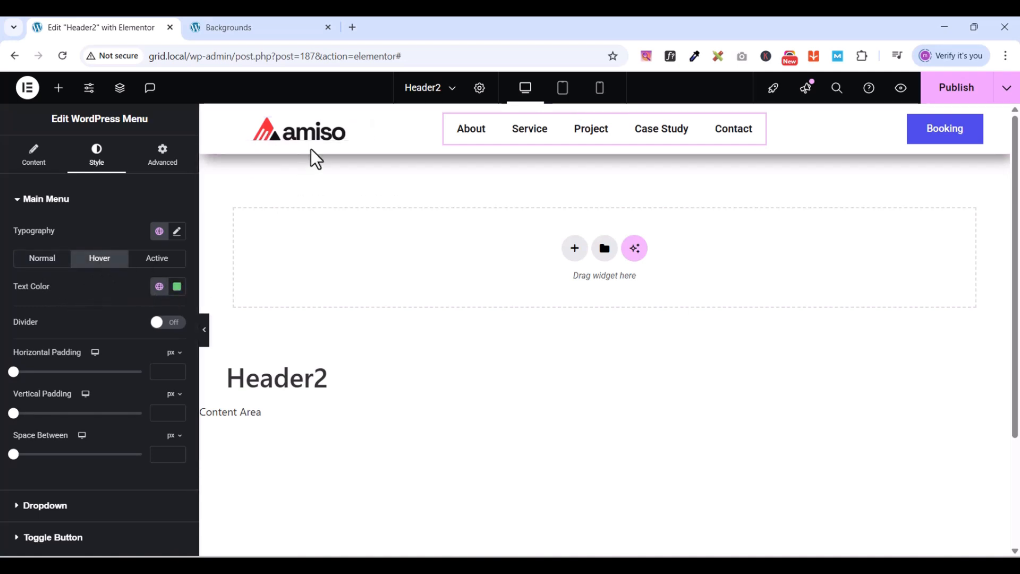
{"action": "left_click", "coordinate": [178, 289]}
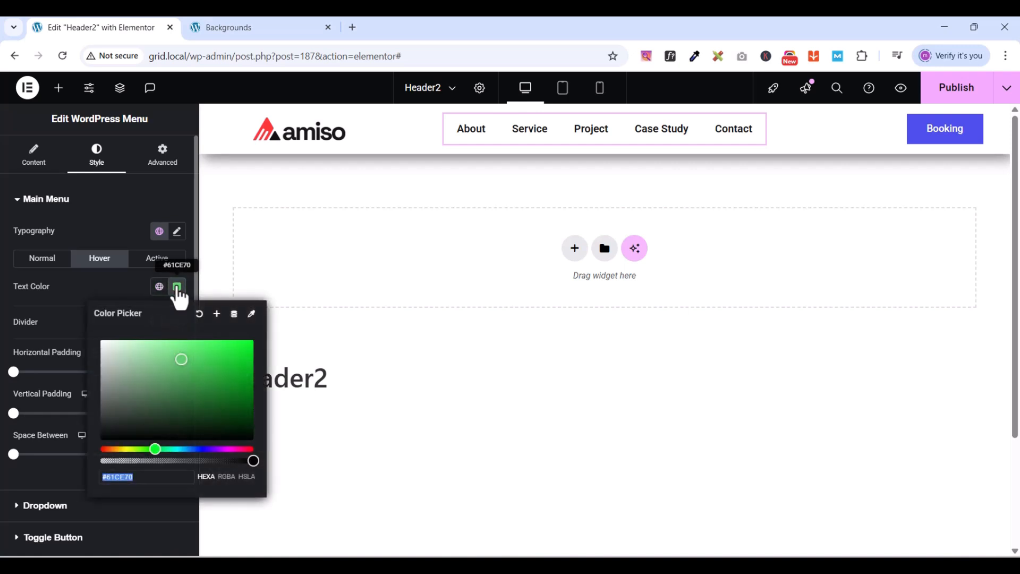
{"action": "left_click", "coordinate": [253, 314]}
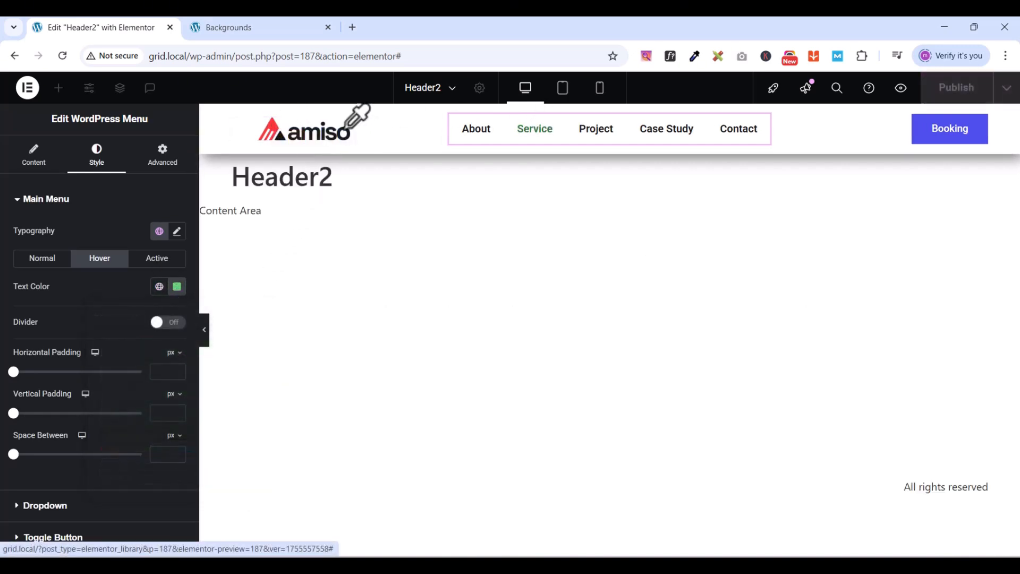
{"action": "left_click", "coordinate": [278, 129]}
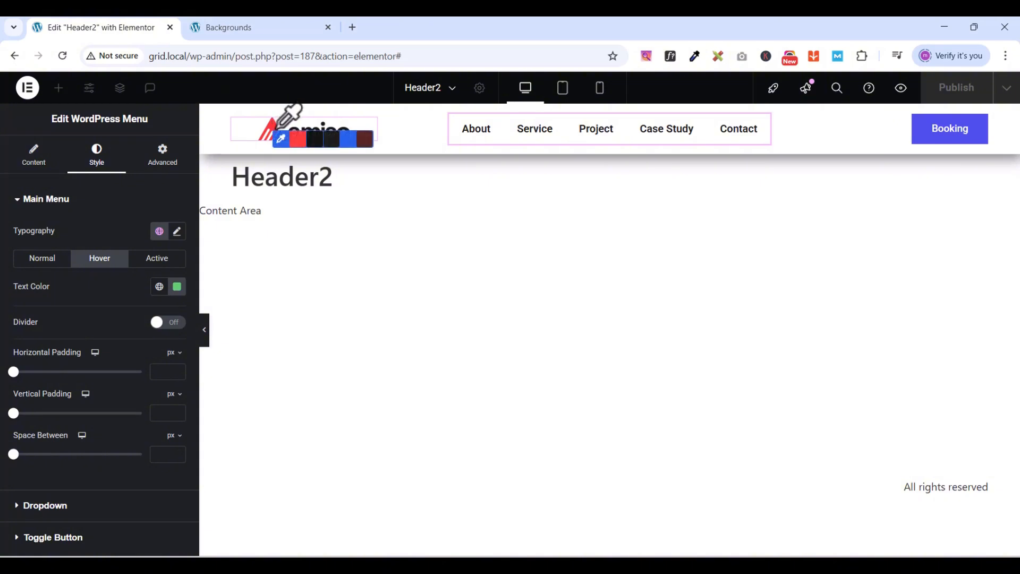
{"action": "left_click", "coordinate": [282, 141]}
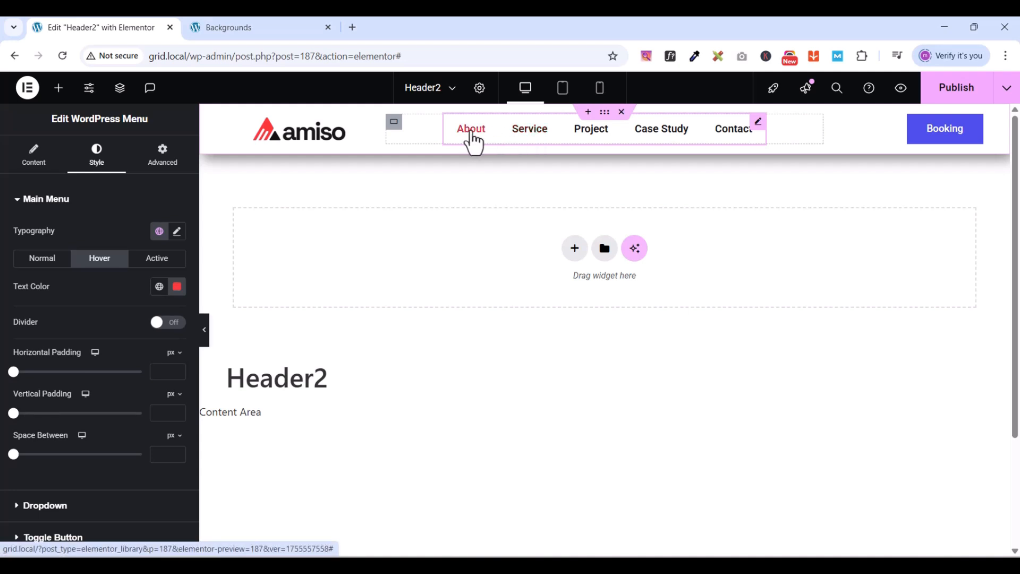
{"action": "left_click", "coordinate": [177, 288]}
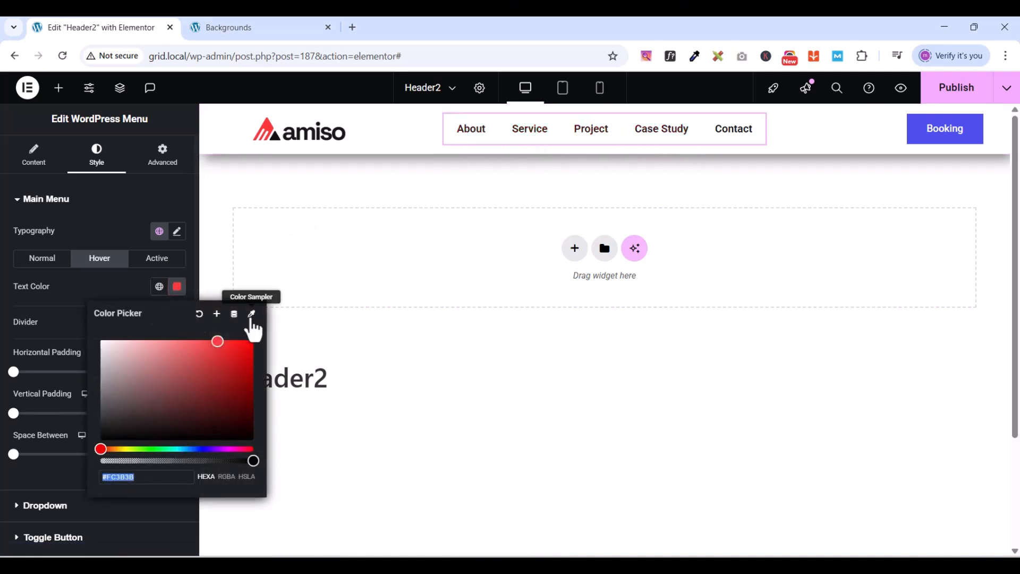
{"action": "left_click", "coordinate": [217, 316]}
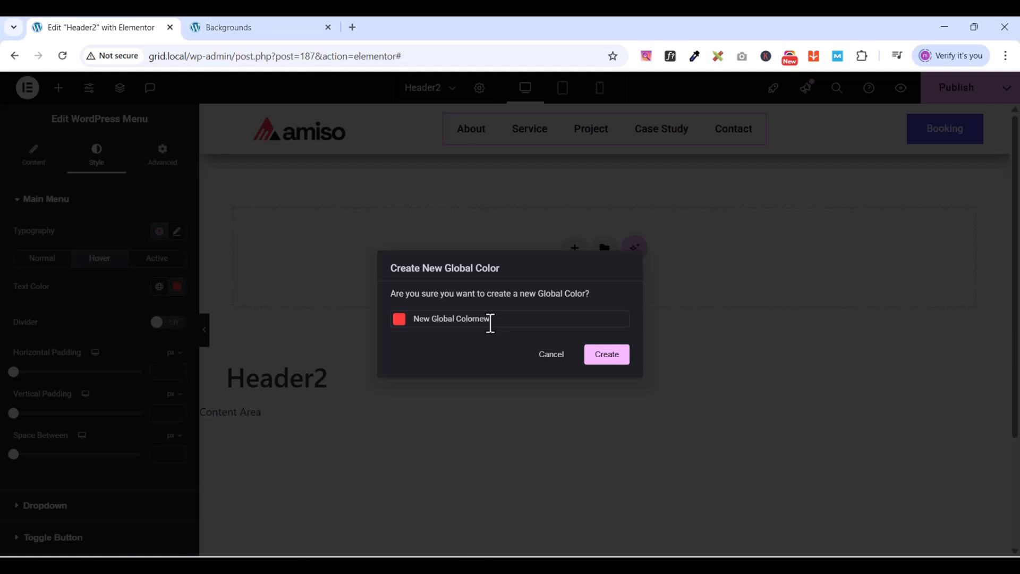
{"action": "left_click", "coordinate": [550, 356]}
{"action": "left_click", "coordinate": [158, 287]}
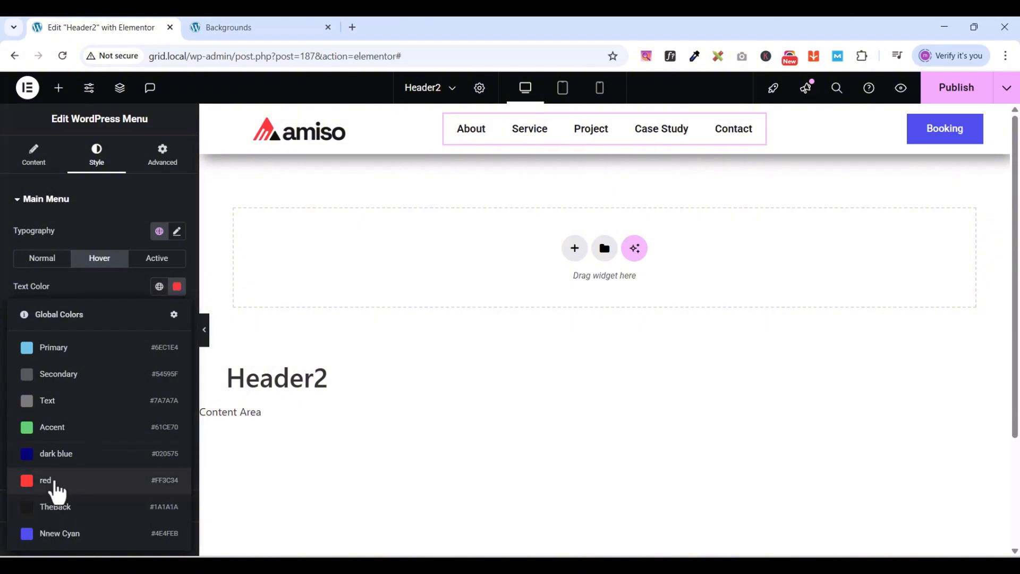
{"action": "left_click", "coordinate": [126, 282]}
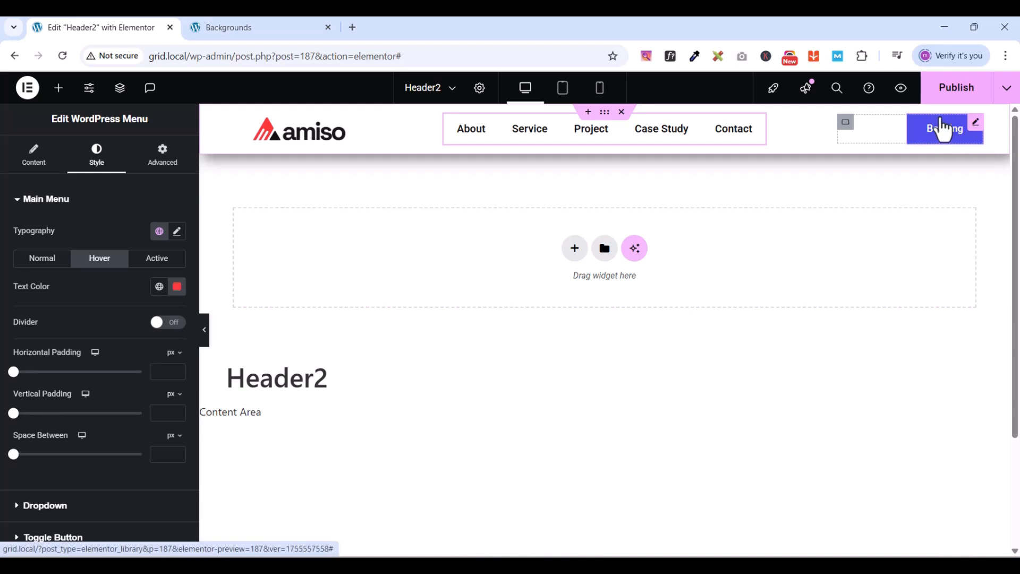
Publish the header changes and preview Header2 against the header on the Backgrounds site
{"action": "left_click", "coordinate": [954, 99]}
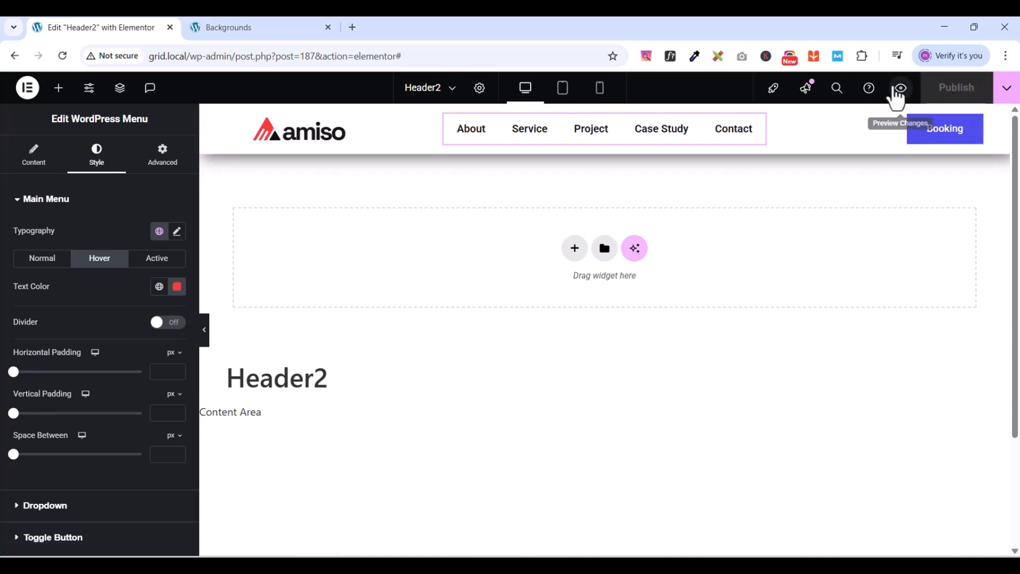
{"action": "left_click", "coordinate": [896, 95]}
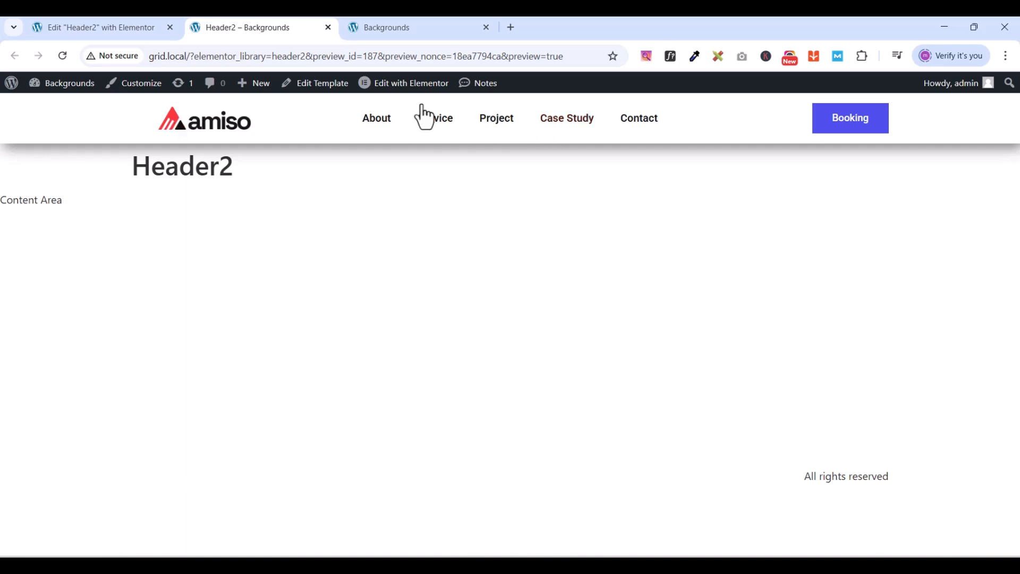
{"action": "left_click", "coordinate": [375, 27]}
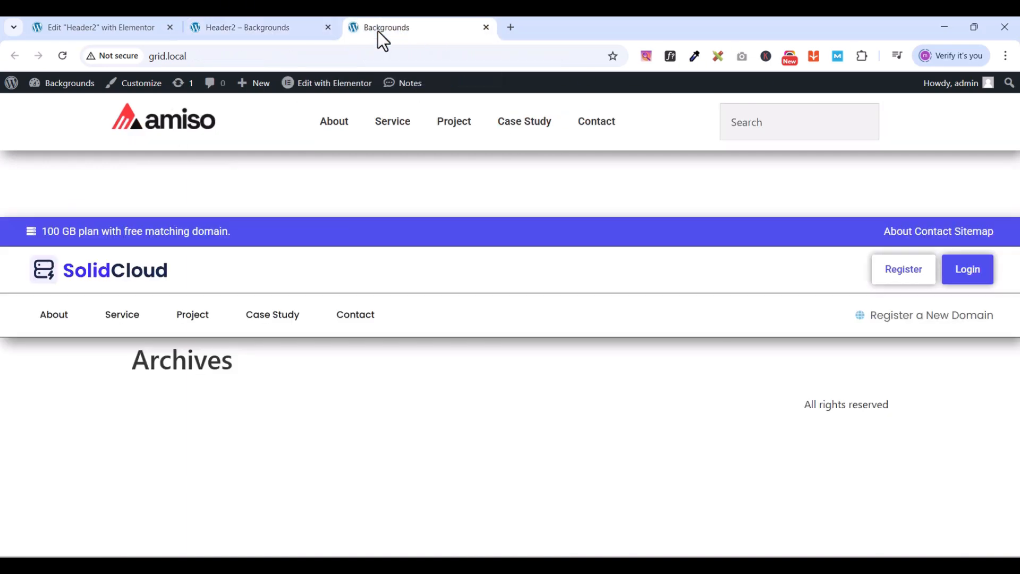
{"action": "left_click", "coordinate": [217, 25]}
{"action": "left_click", "coordinate": [128, 28]}
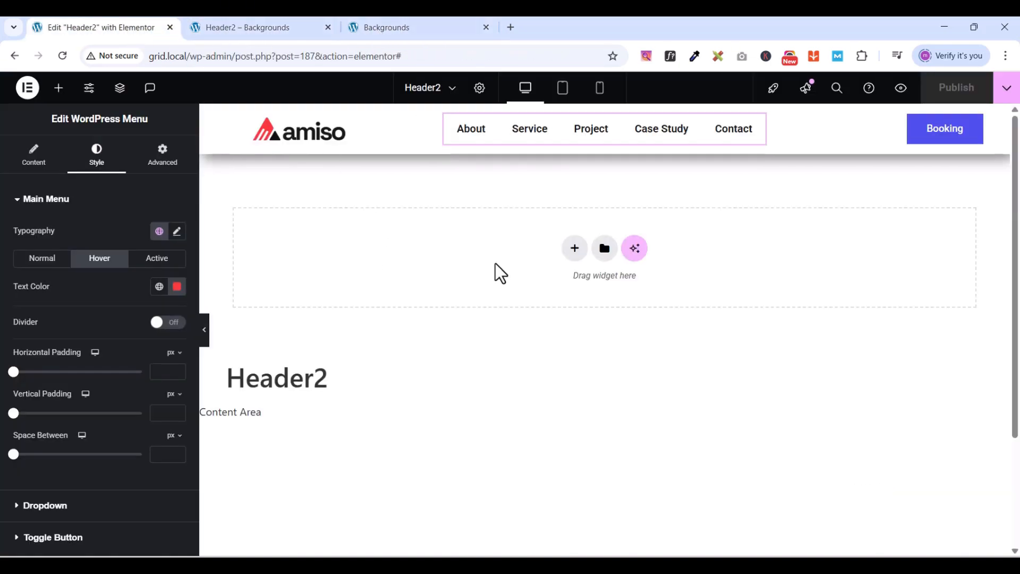
Add a new single-column Flexbox container with downward direction below the header
{"action": "left_click", "coordinate": [574, 248]}
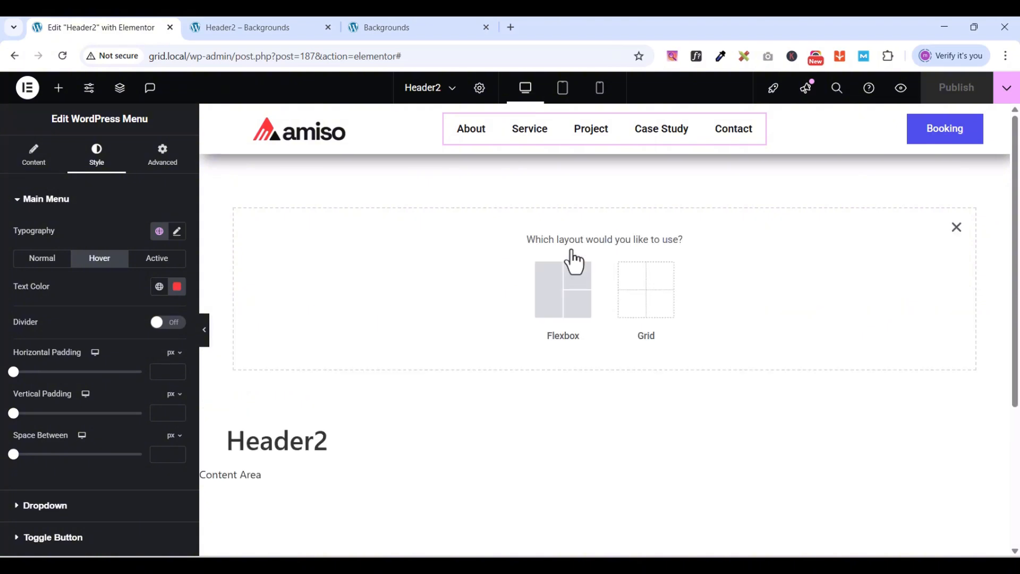
{"action": "left_click", "coordinate": [550, 289]}
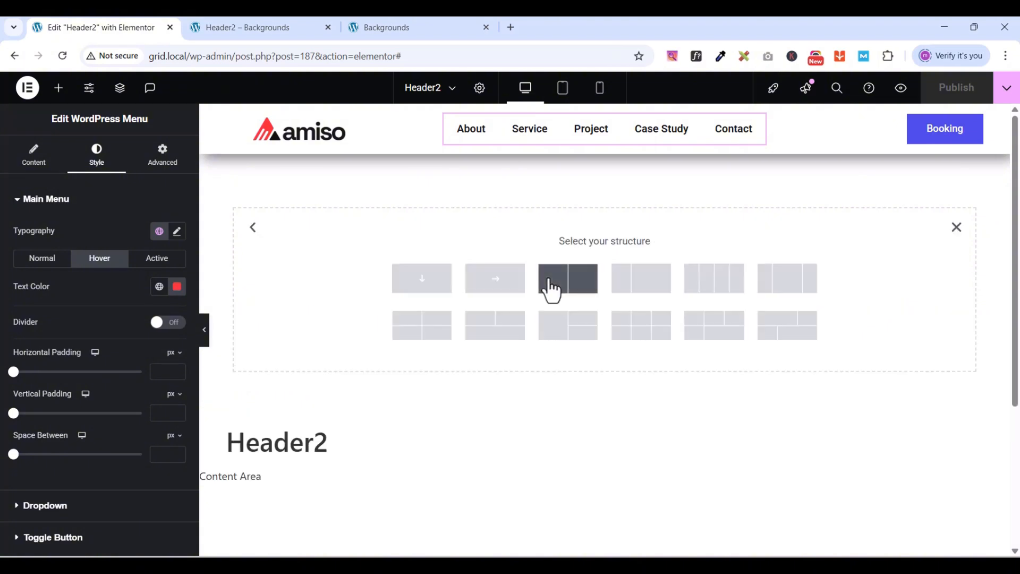
{"action": "left_click", "coordinate": [433, 285]}
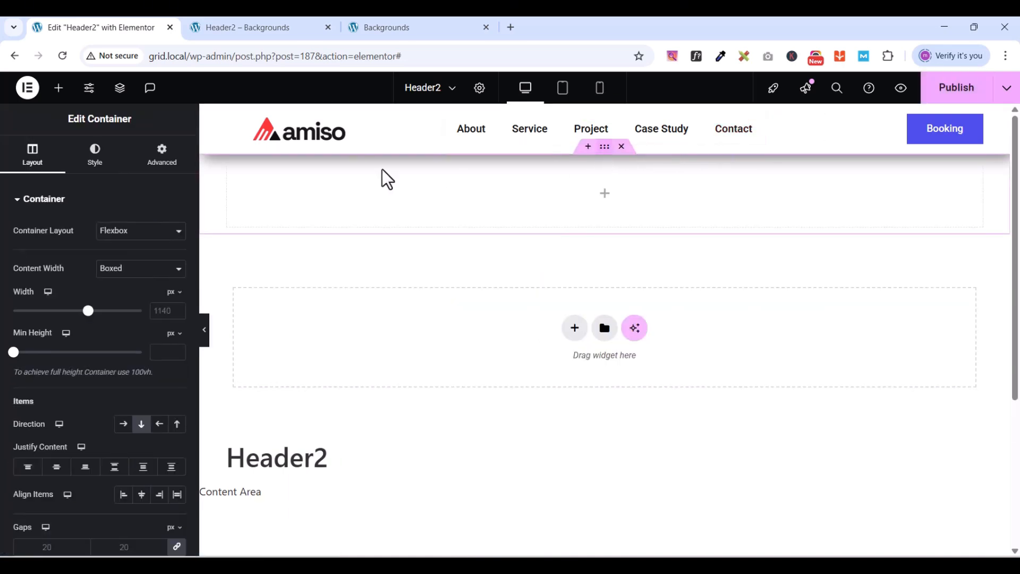
Unlink the new container's margin values and set its top margin to 100 px
{"action": "left_click", "coordinate": [154, 162]}
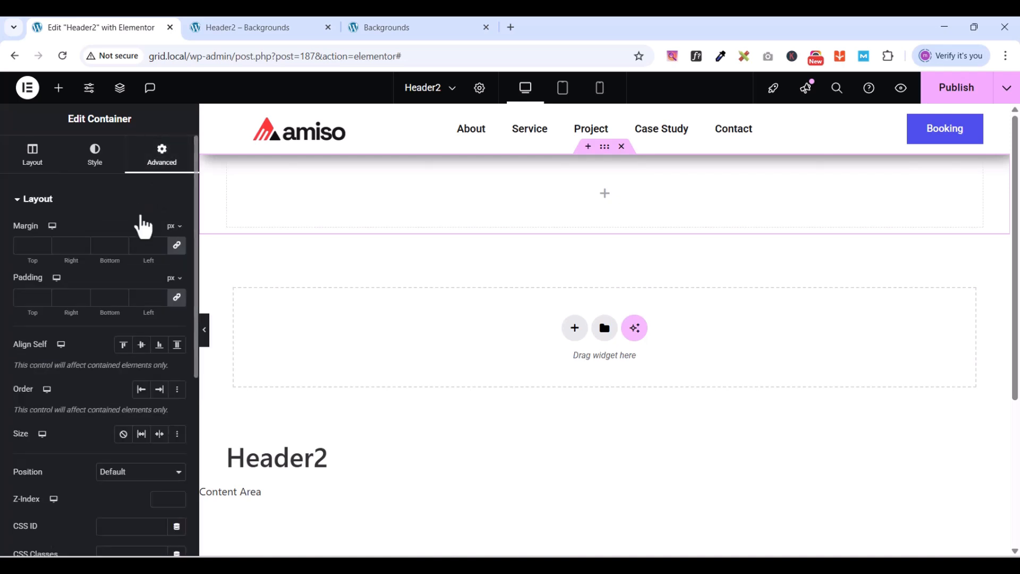
{"action": "left_click", "coordinate": [177, 246]}
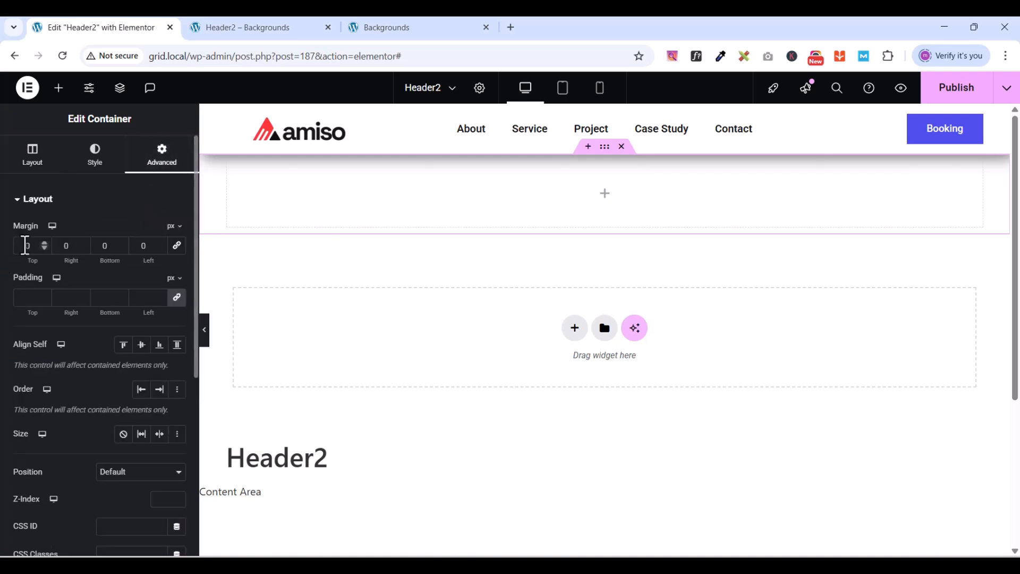
{"action": "type", "text": "30"}
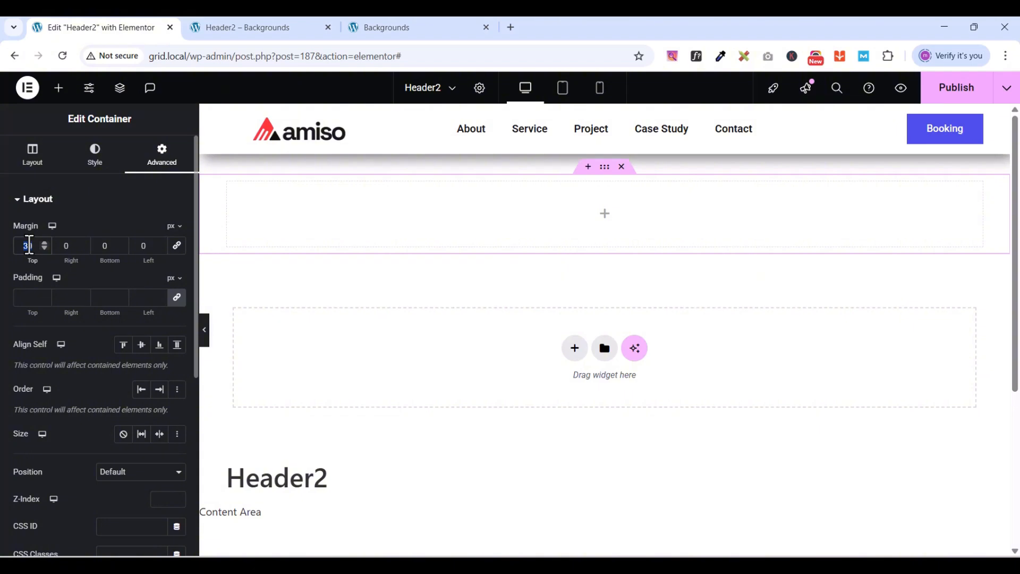
{"action": "type", "text": "50"}
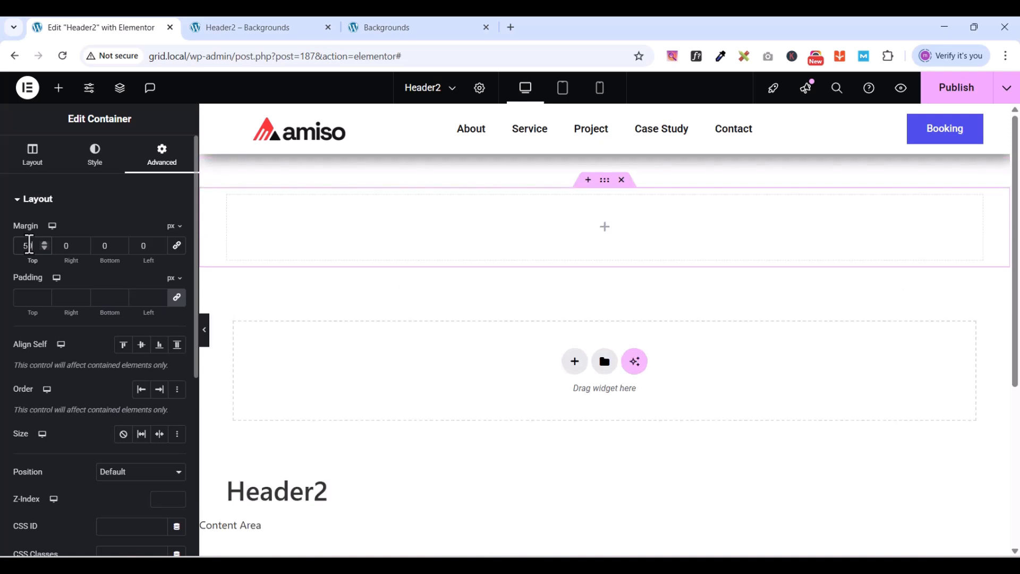
{"action": "scroll", "coordinate": [632, 276], "scroll_direction": "down", "scroll_amount": 1}
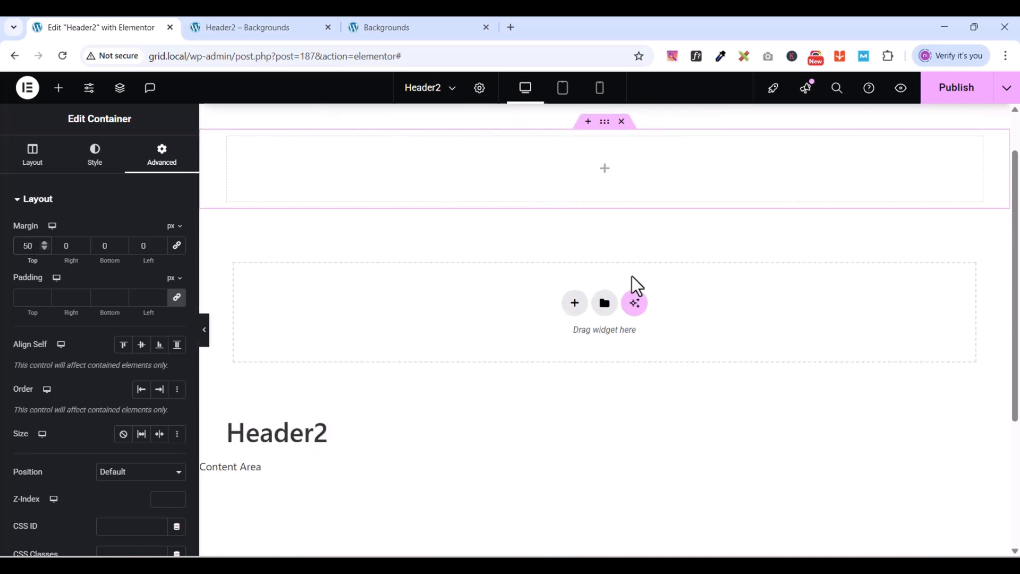
{"action": "scroll", "coordinate": [633, 276], "scroll_direction": "up", "scroll_amount": 1}
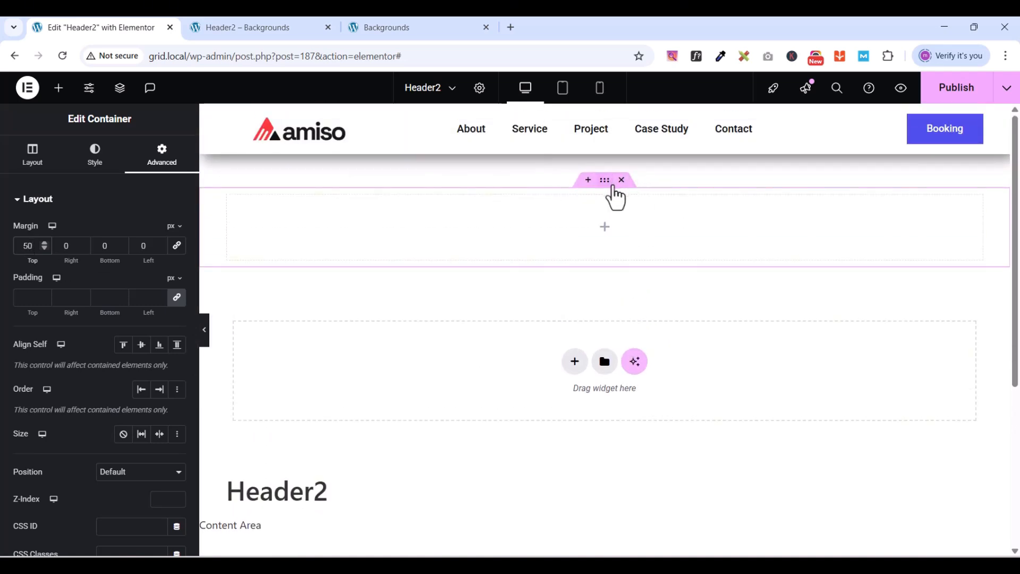
{"action": "scroll", "coordinate": [614, 197], "scroll_direction": "down", "scroll_amount": 1}
{"action": "scroll", "coordinate": [610, 196], "scroll_direction": "up", "scroll_amount": 1}
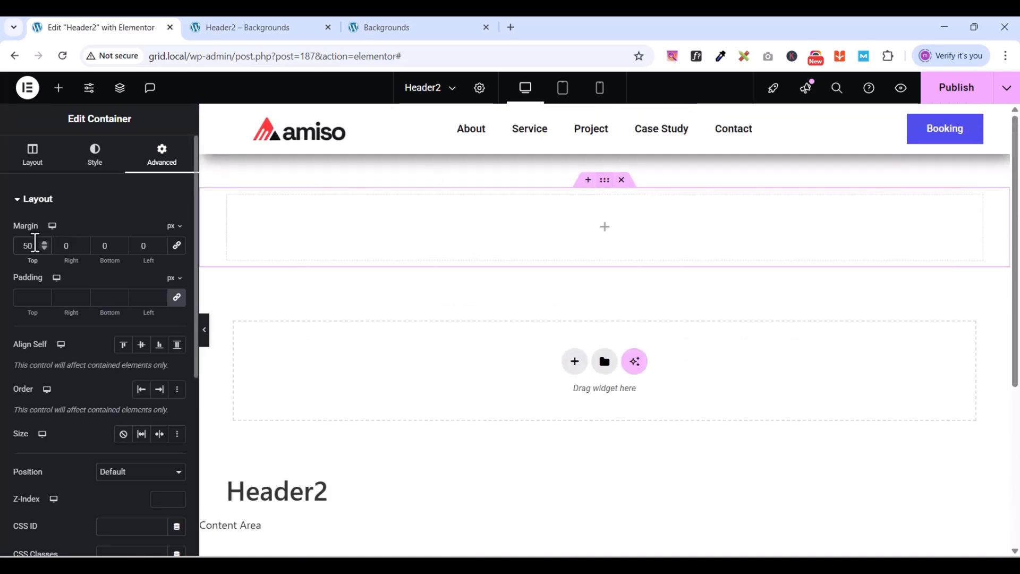
{"action": "type", "text": "10"}
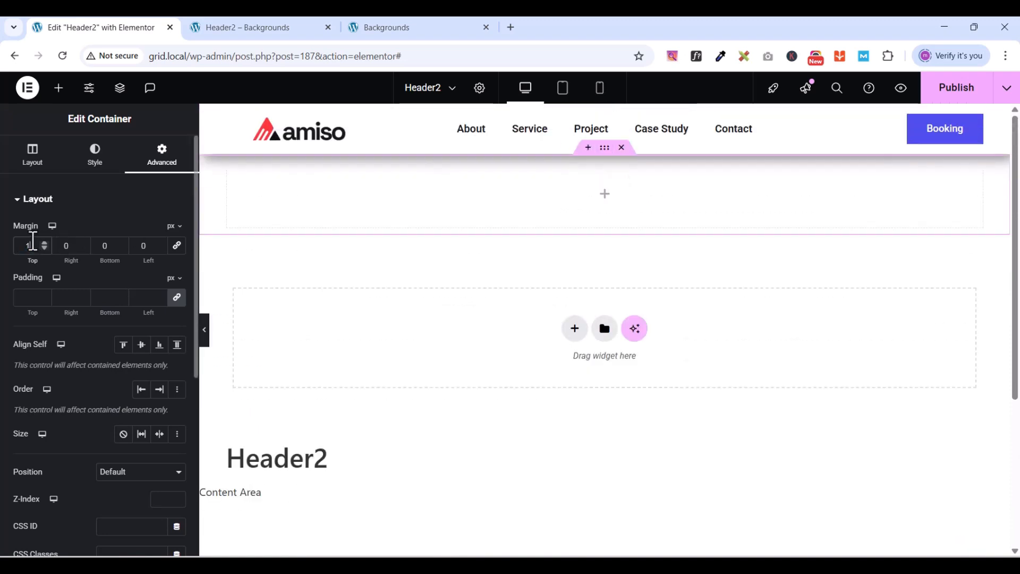
{"action": "type", "text": "0"}
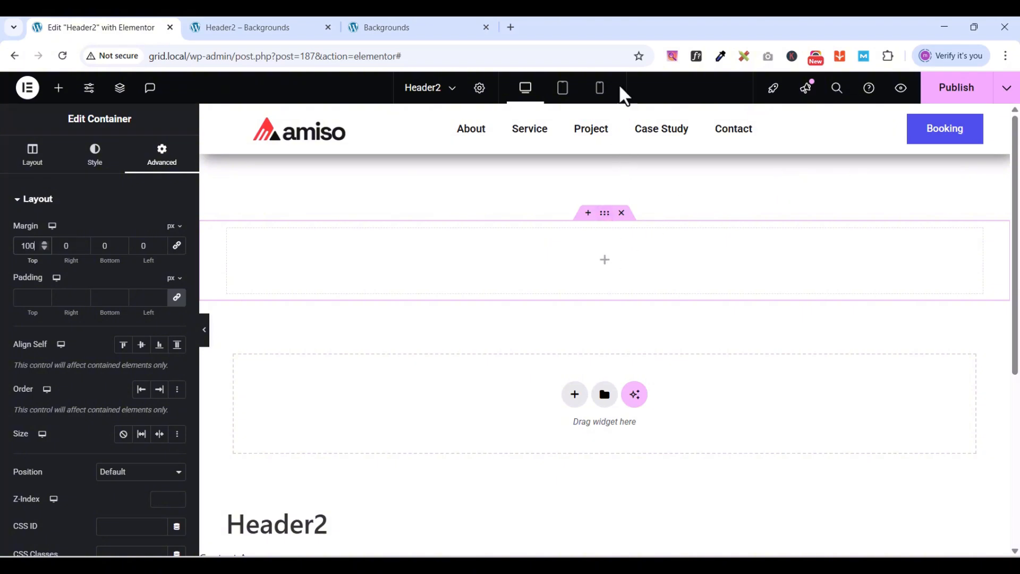
Set the boxed content width of the container holding the logo, menu and Booking button to 1200 px
{"action": "left_click", "coordinate": [605, 111]}
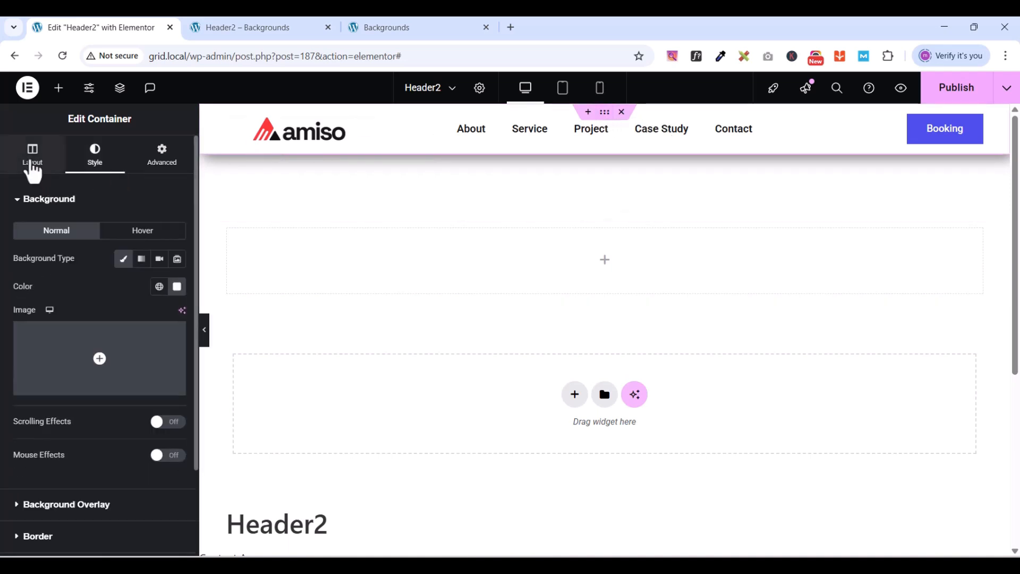
{"action": "left_click", "coordinate": [33, 159]}
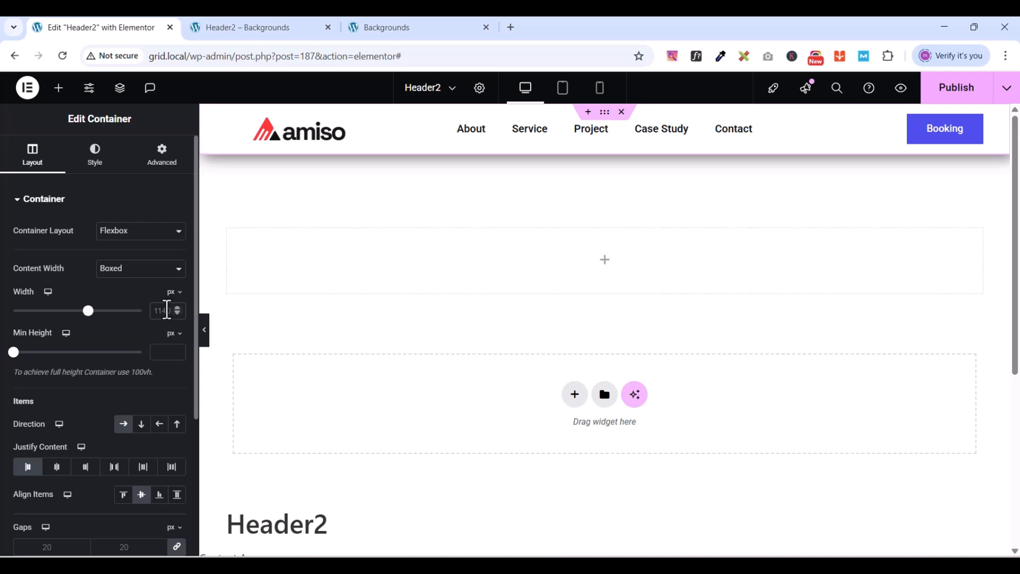
{"action": "double_click", "coordinate": [167, 310]}
{"action": "type", "text": "12"}
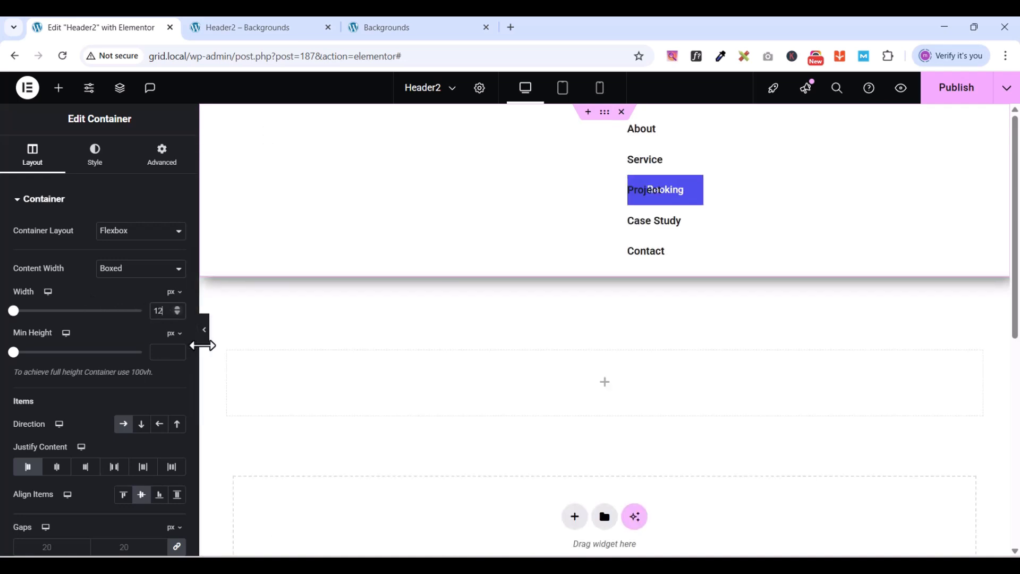
{"action": "type", "text": "00"}
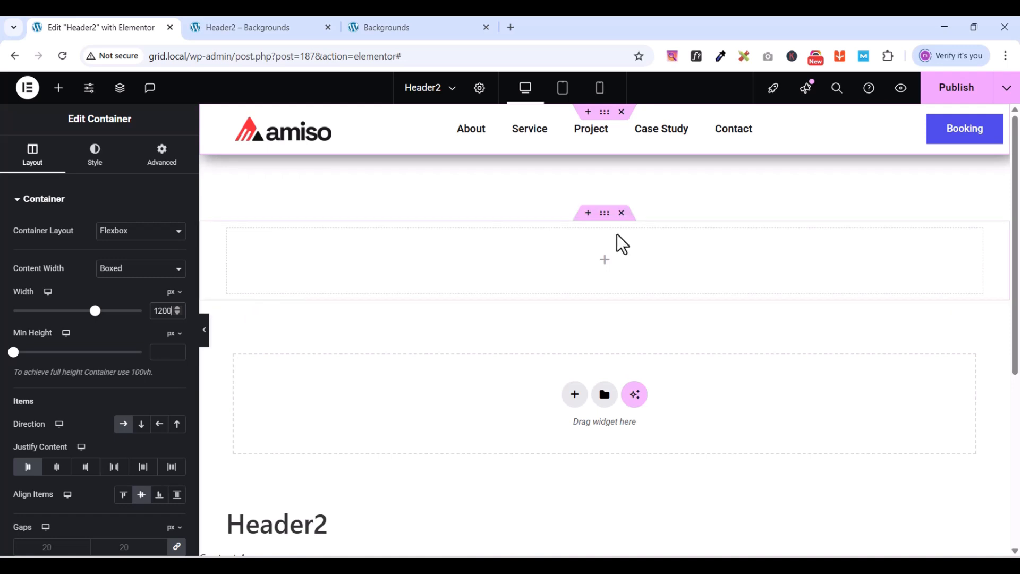
Publish the header changes, preview Header2 in the browser, and return to the Elementor editor
{"action": "left_click", "coordinate": [956, 88]}
{"action": "left_click", "coordinate": [900, 91]}
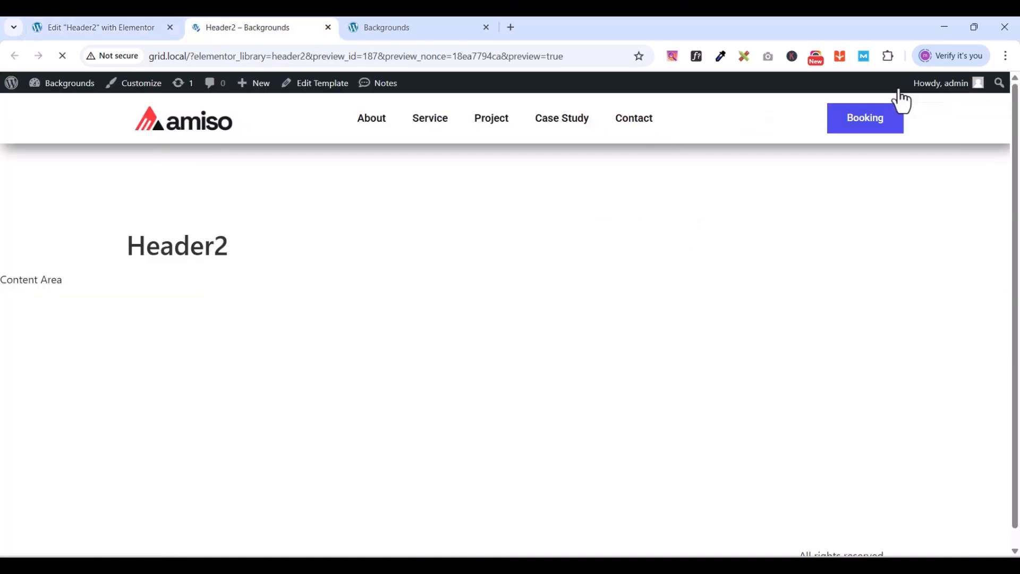
{"action": "left_click", "coordinate": [122, 28]}
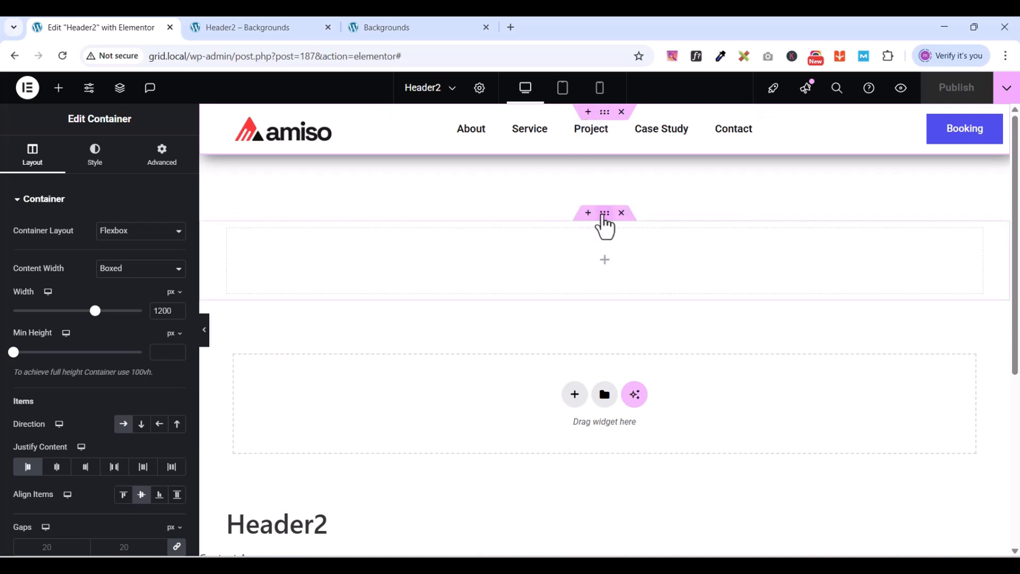
Set the empty lower container's boxed width to 1200 px and unlink its padding with 0 on all sides
{"action": "left_click", "coordinate": [604, 216]}
{"action": "left_click", "coordinate": [33, 158]}
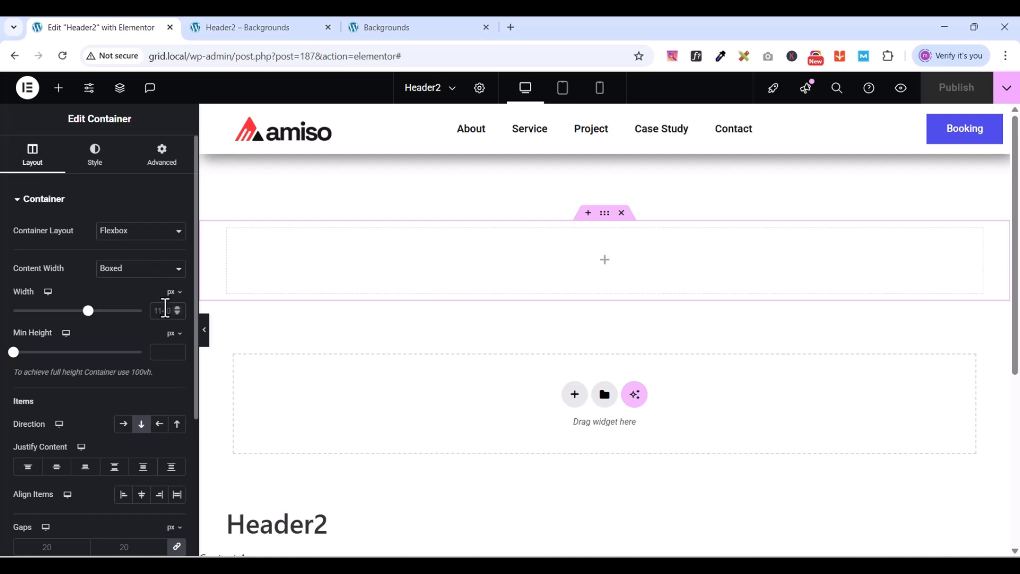
{"action": "left_click", "coordinate": [165, 310]}
{"action": "type", "text": "1200"}
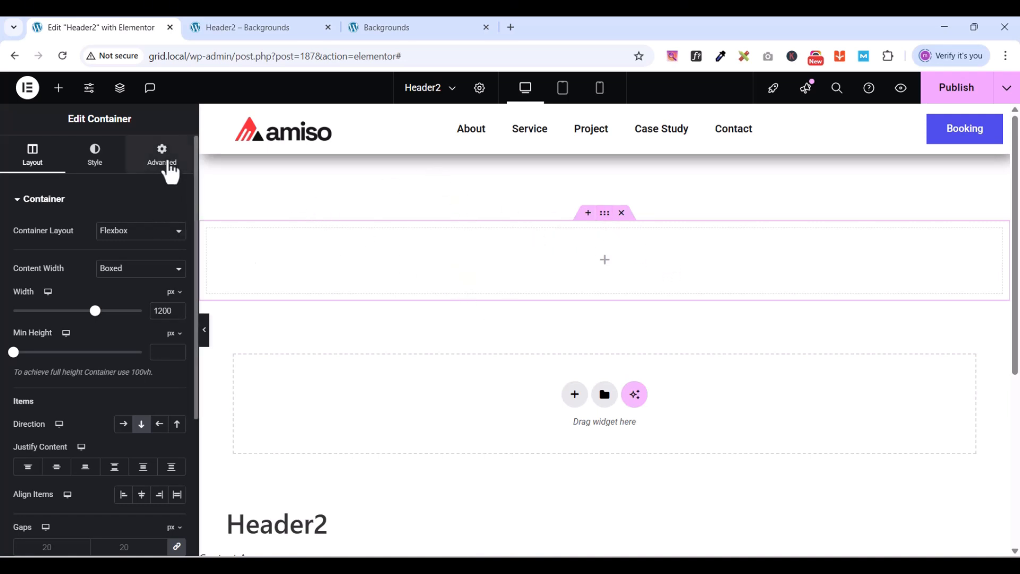
{"action": "left_click", "coordinate": [167, 165]}
{"action": "left_click", "coordinate": [176, 298]}
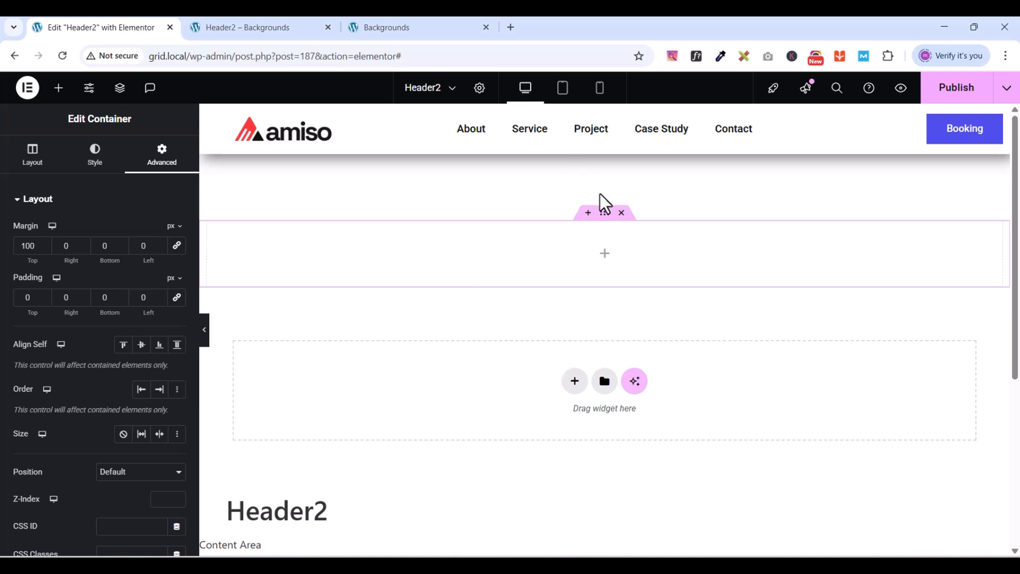
Add an Icon List widget to the empty lower container and delete its second and third items
{"action": "left_click", "coordinate": [413, 31]}
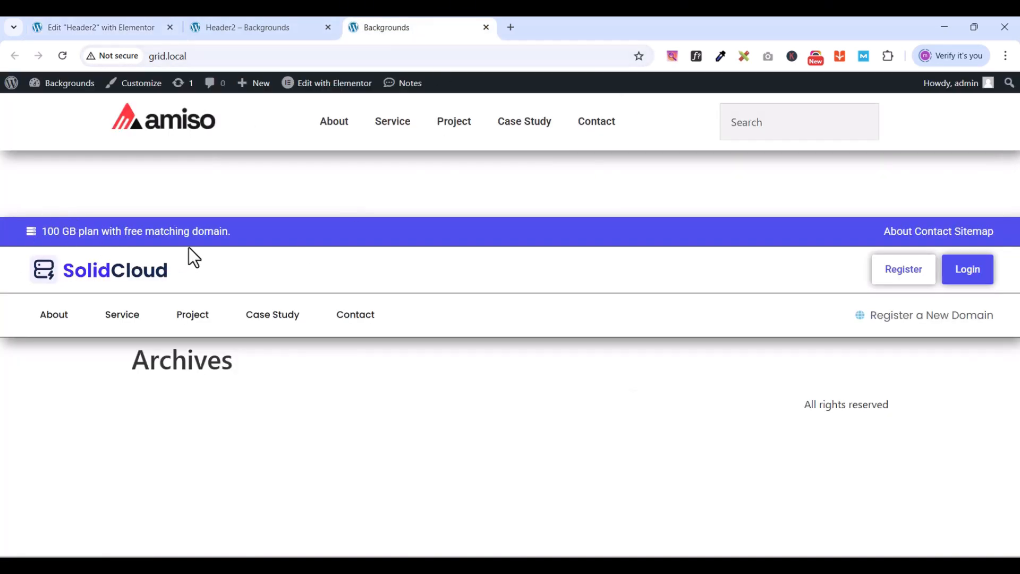
{"action": "left_click", "coordinate": [264, 29]}
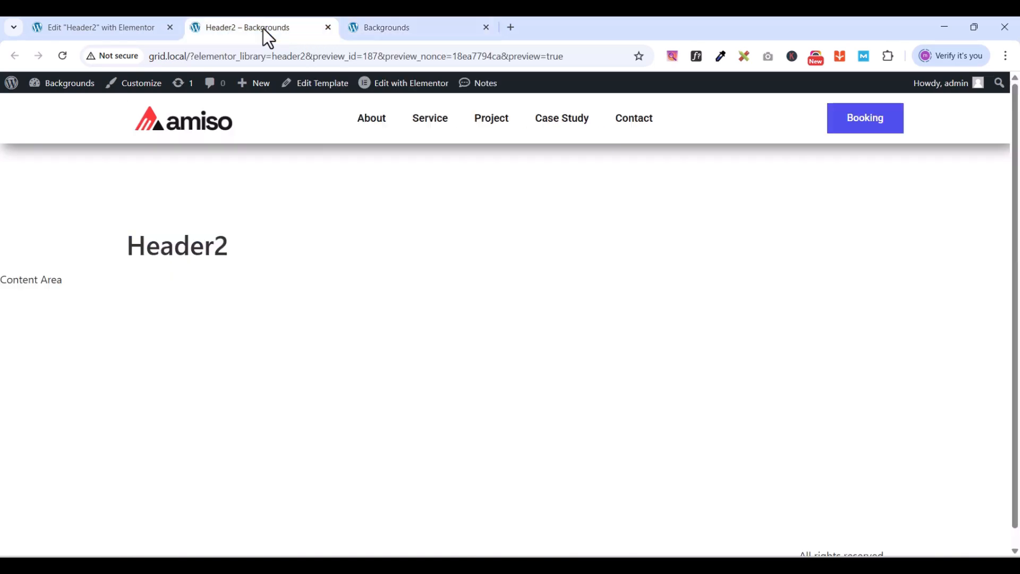
{"action": "left_click", "coordinate": [127, 28]}
{"action": "left_click", "coordinate": [58, 90]}
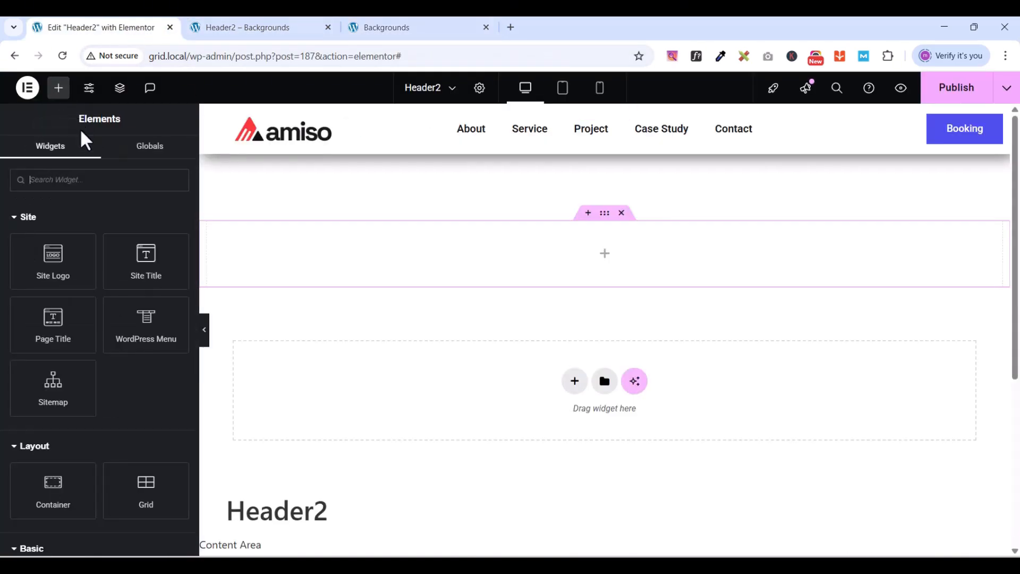
{"action": "type", "text": "lis"}
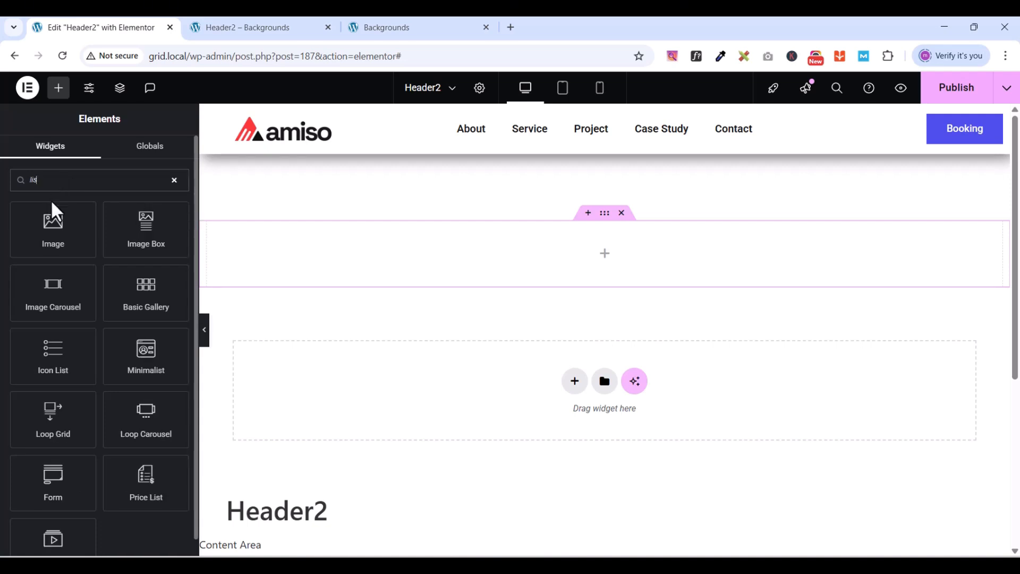
{"action": "left_click_drag", "start_coordinate": [50, 353], "coordinate": [621, 266]}
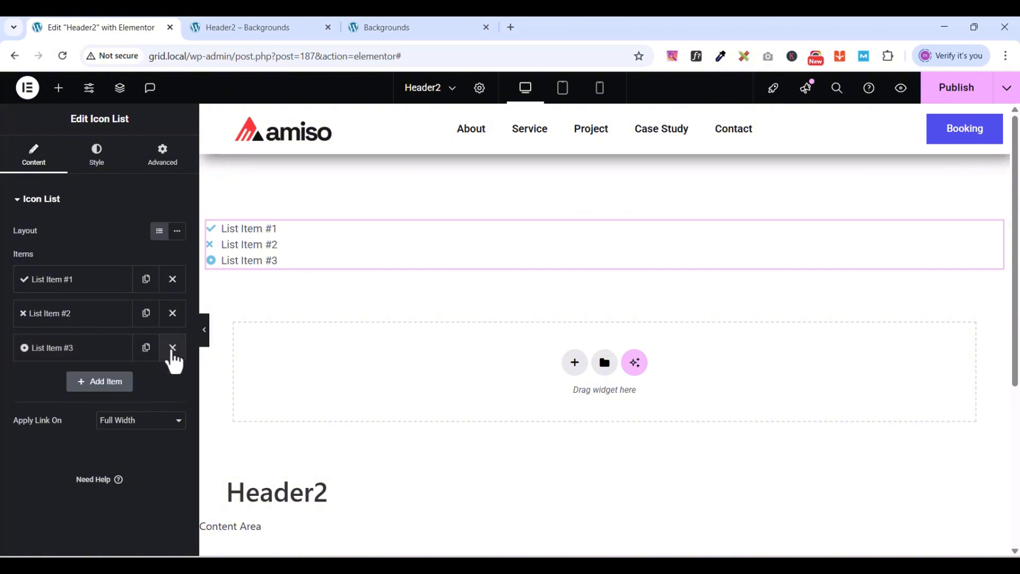
{"action": "left_click", "coordinate": [172, 348]}
{"action": "left_click", "coordinate": [173, 314]}
Replace the remaining list item's text with "100 GB plan with free matching domain." copied from the Backgrounds site's header
{"action": "left_click", "coordinate": [87, 279]}
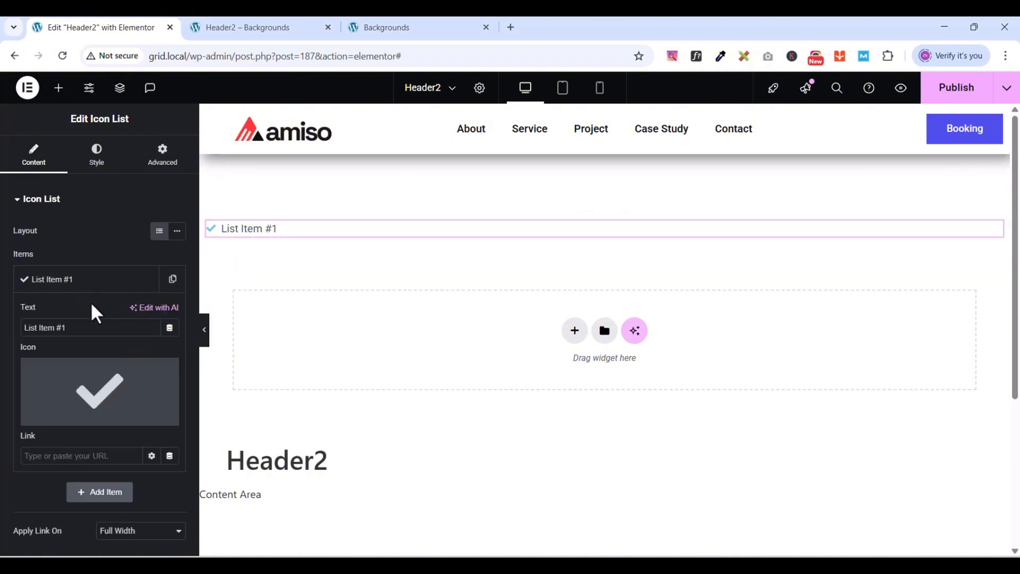
{"action": "left_click", "coordinate": [411, 27]}
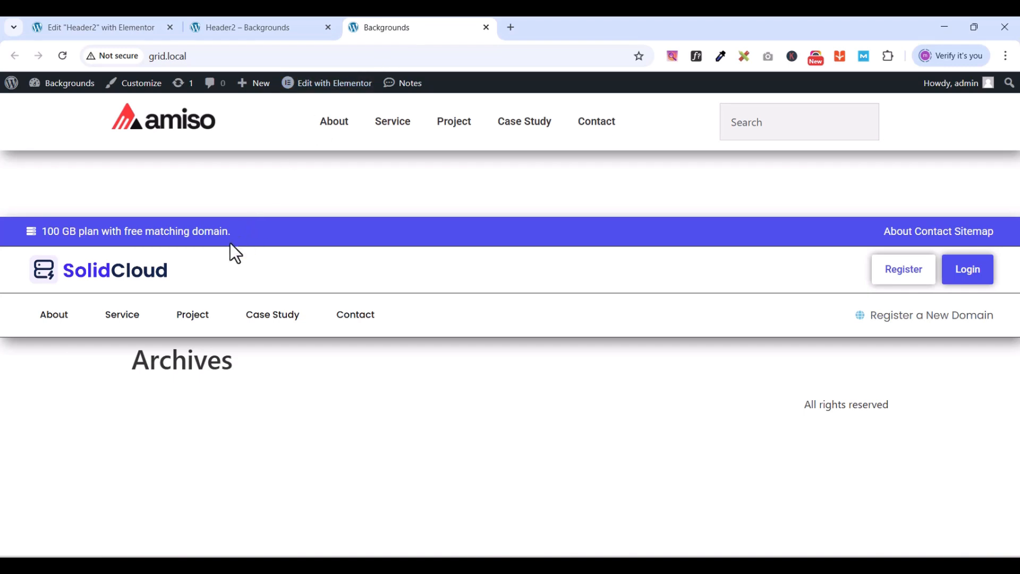
{"action": "left_click_drag", "start_coordinate": [237, 232], "coordinate": [47, 232]}
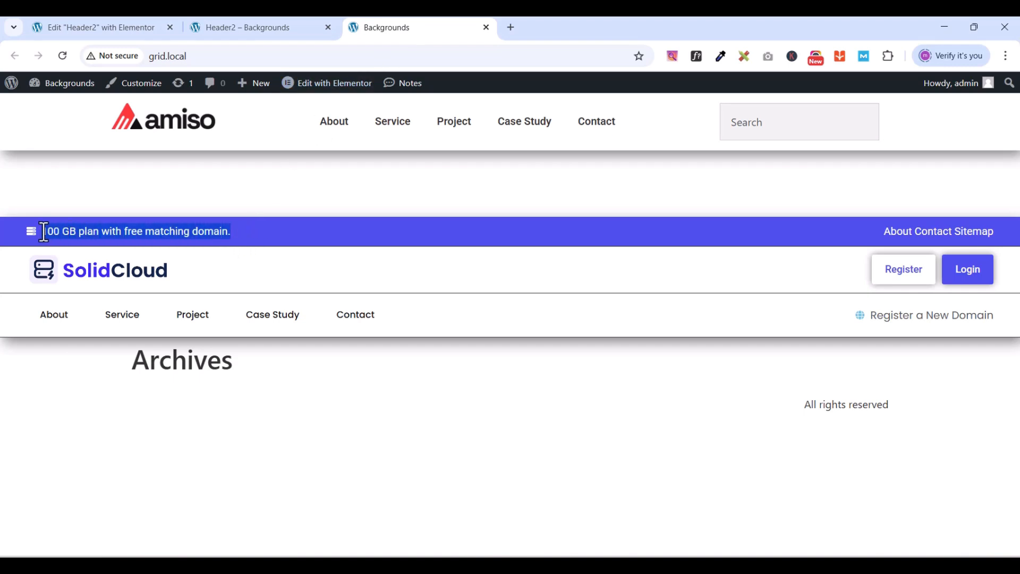
{"action": "right_click", "coordinate": [48, 233]}
{"action": "left_click", "coordinate": [124, 245]}
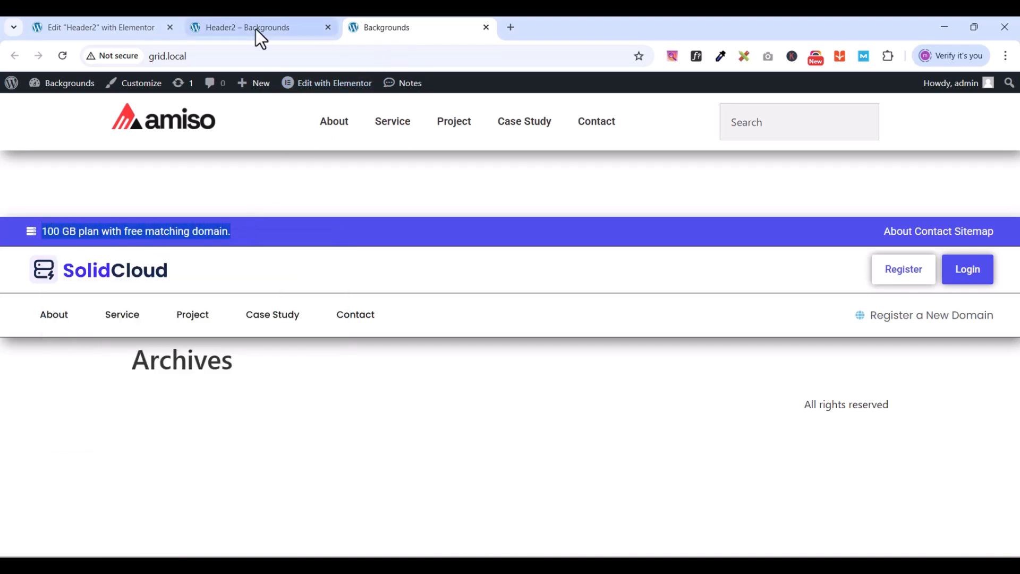
{"action": "left_click", "coordinate": [109, 30]}
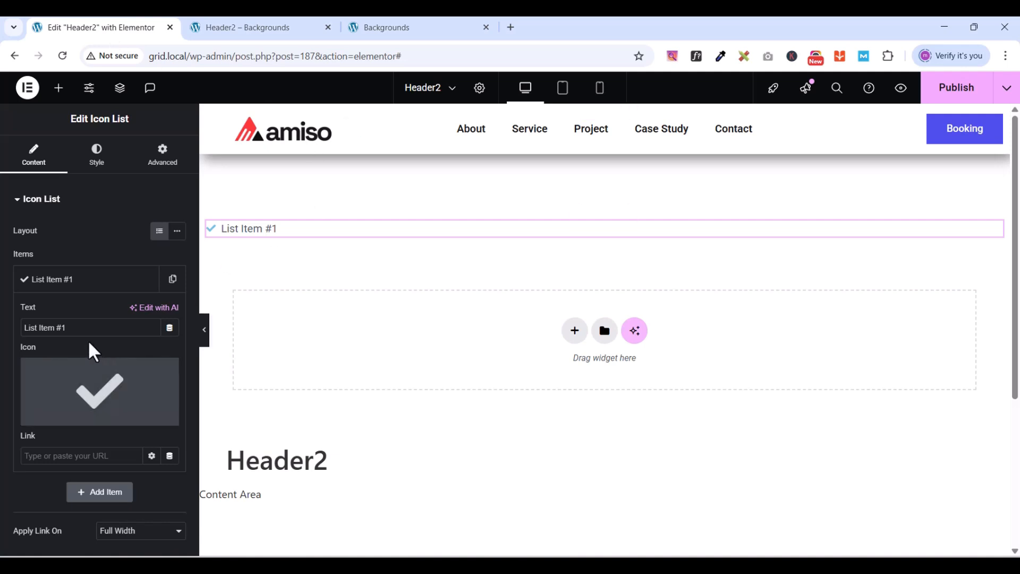
{"action": "key", "text": "ctrl+v"}
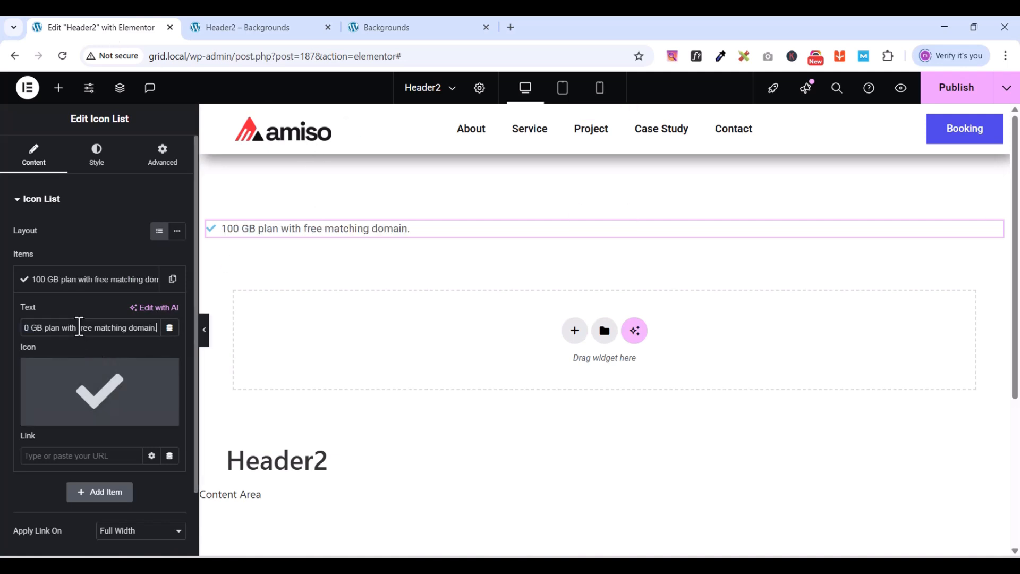
Change the list item's icon to the Server icon from the icon library
{"action": "left_click", "coordinate": [60, 419]}
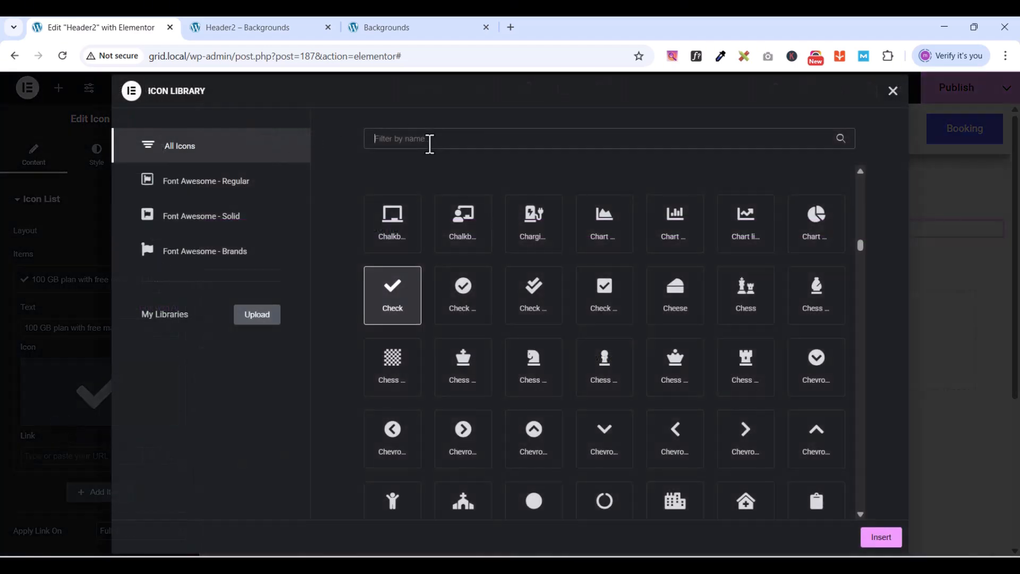
{"action": "left_click", "coordinate": [430, 139]}
{"action": "type", "text": "serve"}
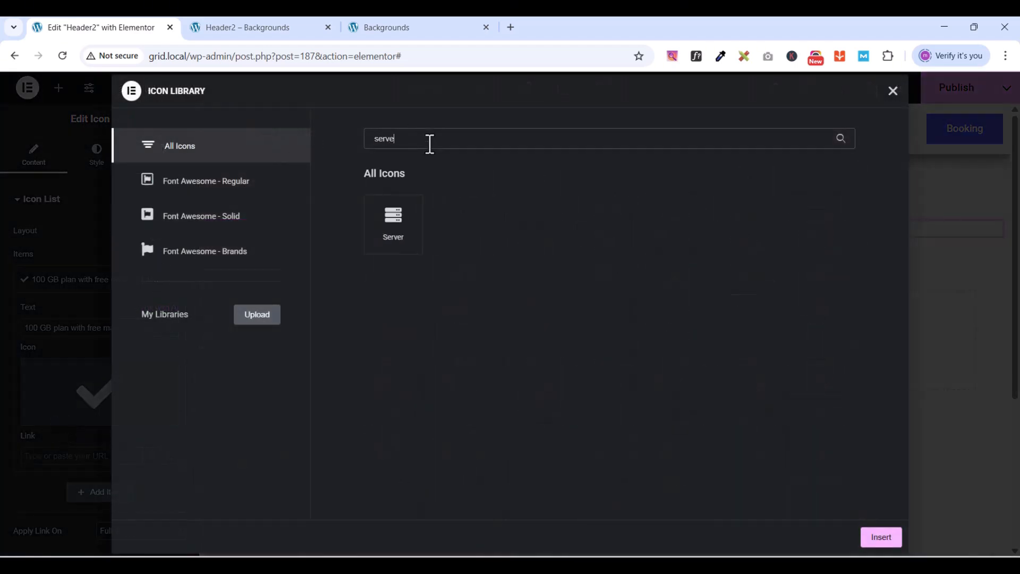
{"action": "left_click", "coordinate": [410, 240]}
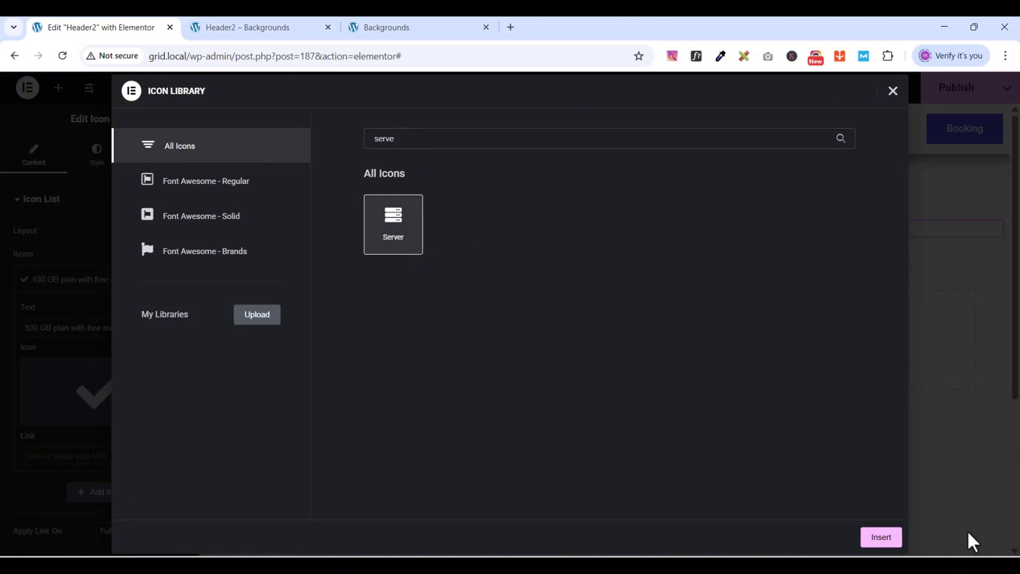
{"action": "left_click", "coordinate": [875, 540]}
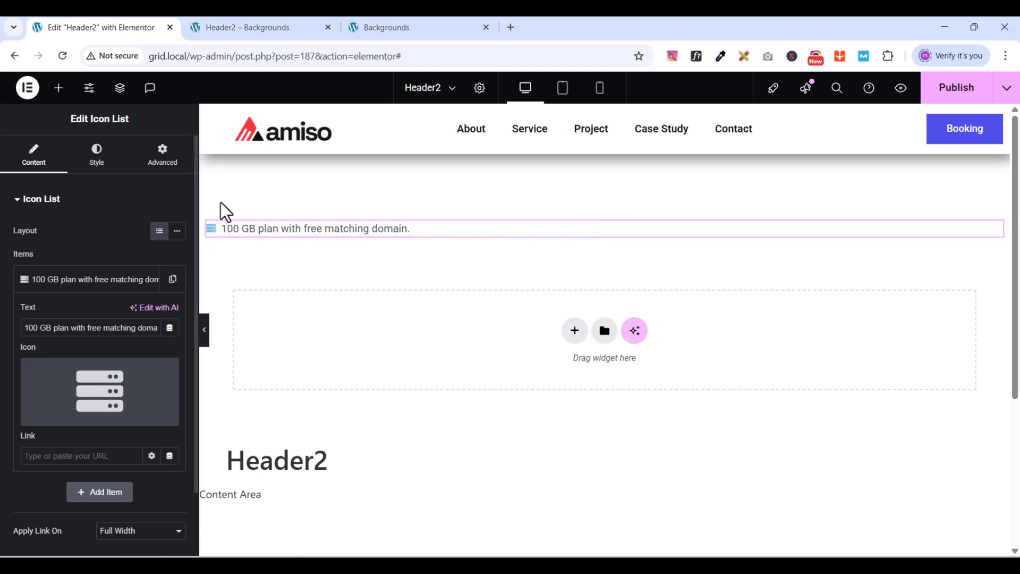
Set the icon list text's font family to Poppins
{"action": "left_click", "coordinate": [87, 176]}
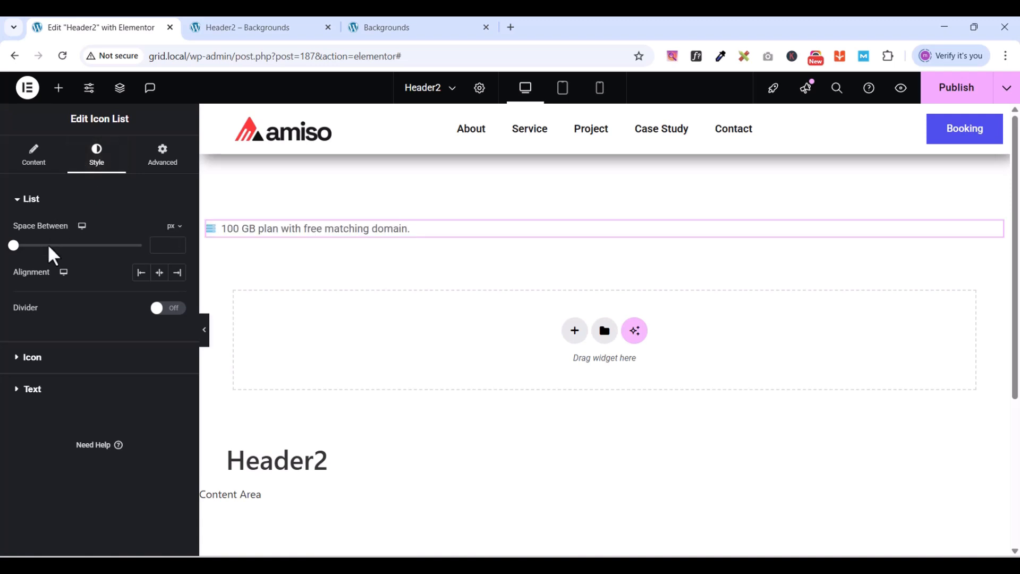
{"action": "left_click", "coordinate": [16, 391]}
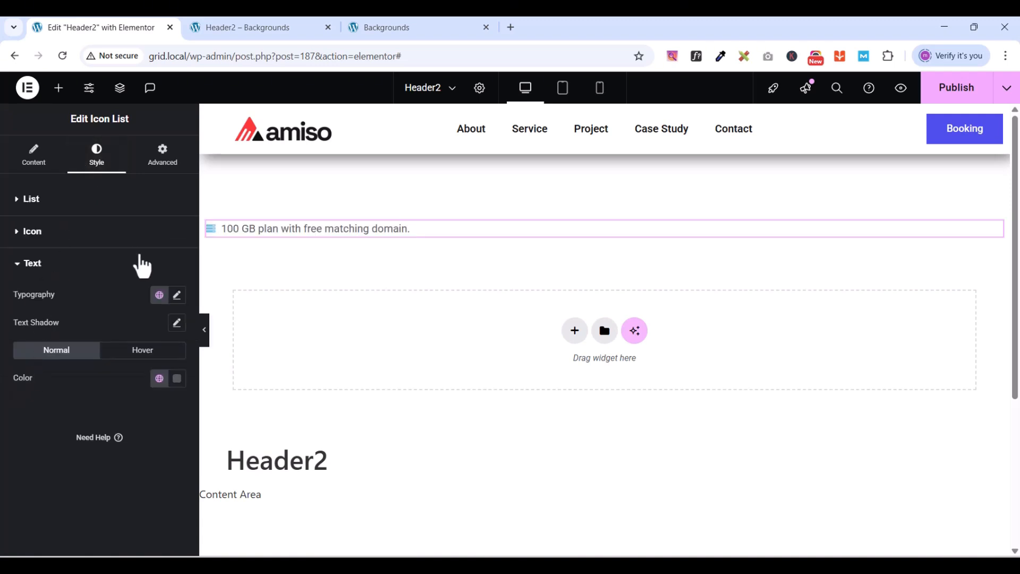
{"action": "left_click", "coordinate": [176, 296]}
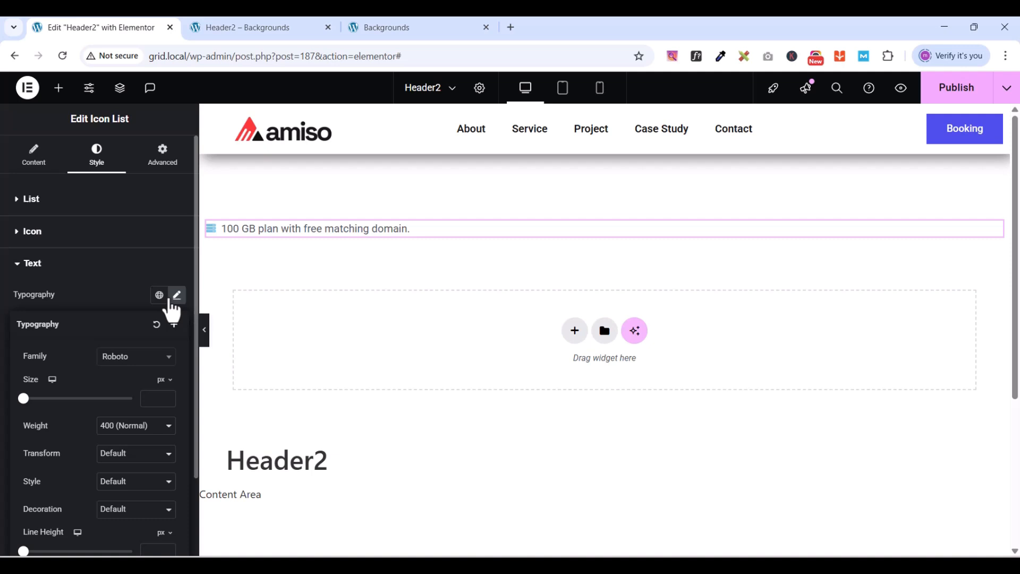
{"action": "left_click", "coordinate": [142, 360]}
{"action": "left_click", "coordinate": [142, 361]}
{"action": "left_click", "coordinate": [143, 361]}
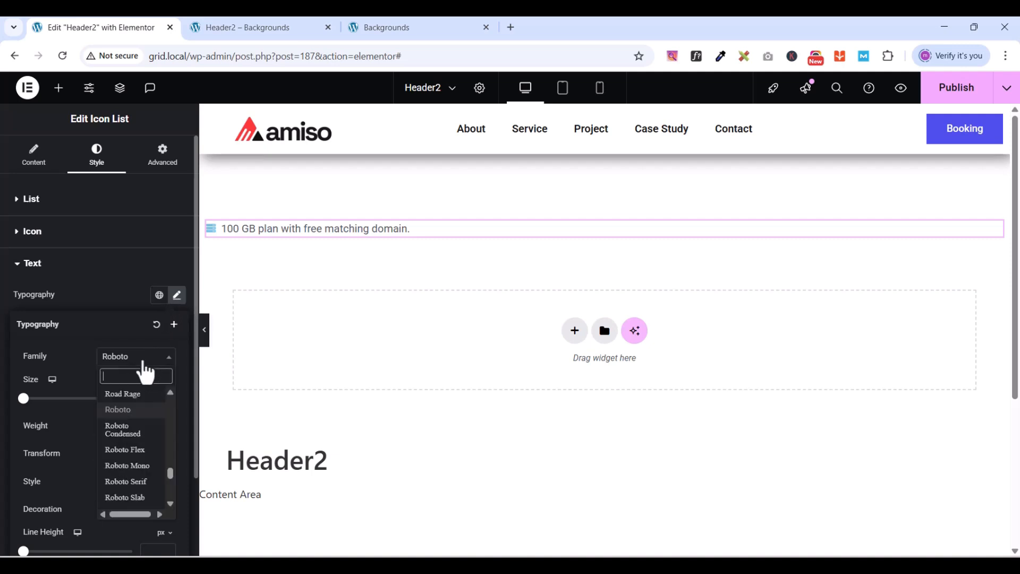
{"action": "type", "text": "pop"}
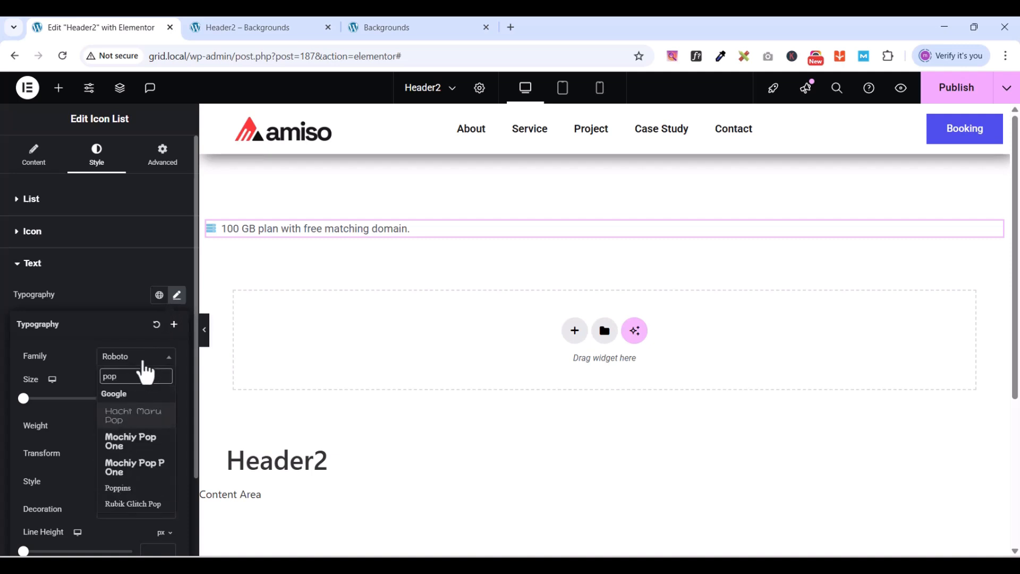
{"action": "left_click", "coordinate": [133, 489]}
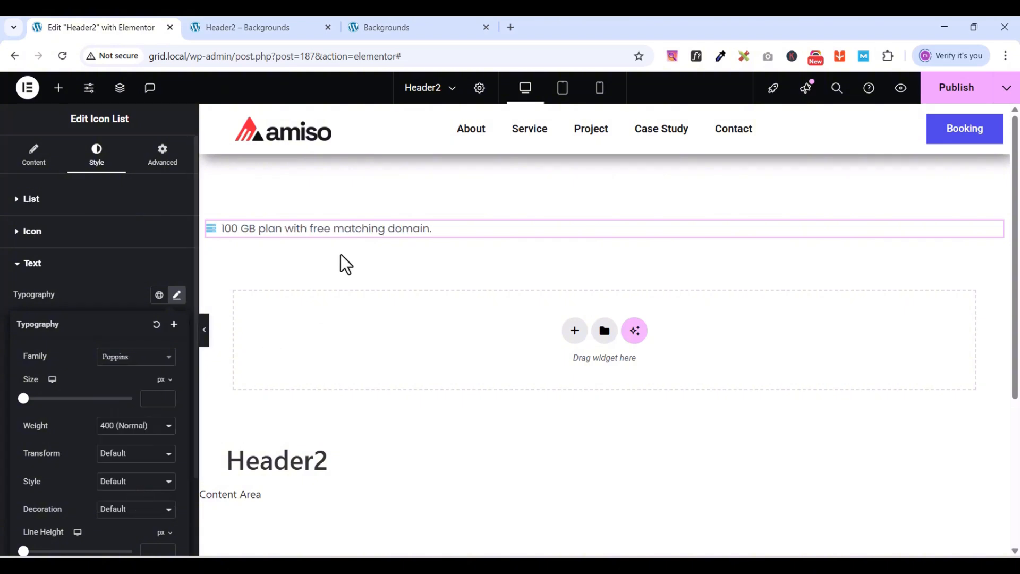
Set the icon list text size to 16 px and publish the changes
{"action": "left_click", "coordinate": [167, 393]}
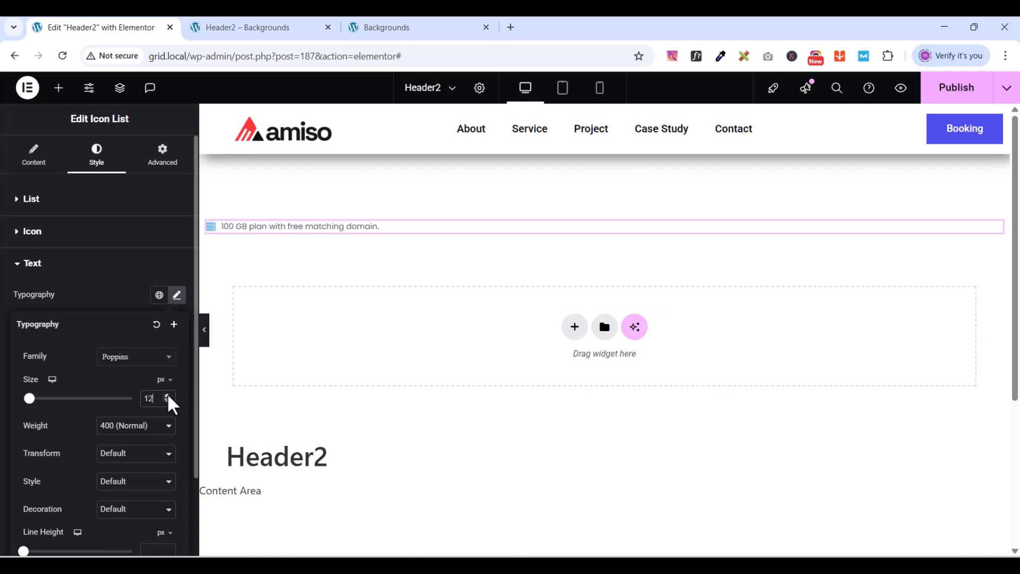
{"action": "left_click", "coordinate": [167, 393]}
{"action": "left_click", "coordinate": [167, 393]}
{"action": "left_click", "coordinate": [168, 393]}
{"action": "left_click", "coordinate": [167, 393]}
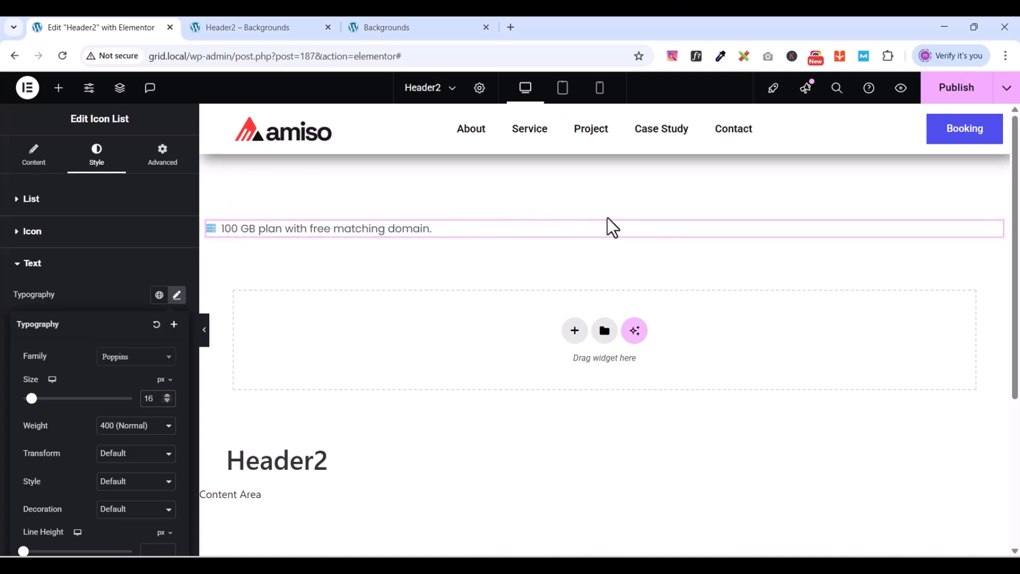
{"action": "left_click", "coordinate": [944, 93]}
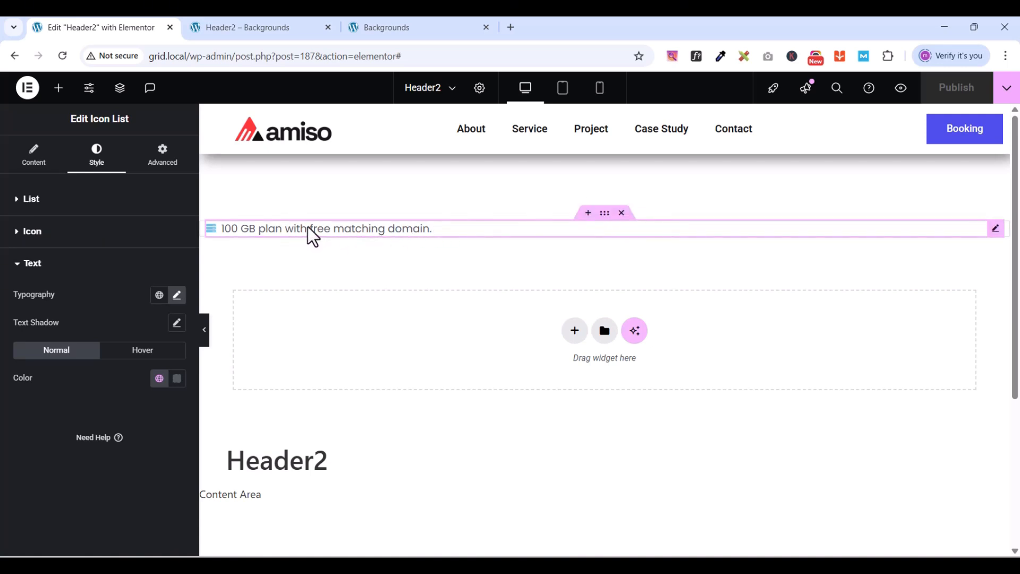
Insert a nested container above the icon list in the lower container and move the icon list into it
{"action": "left_click", "coordinate": [57, 89]}
{"action": "left_click_drag", "start_coordinate": [50, 485], "coordinate": [302, 237]}
{"action": "left_click_drag", "start_coordinate": [313, 233], "coordinate": [308, 227]}
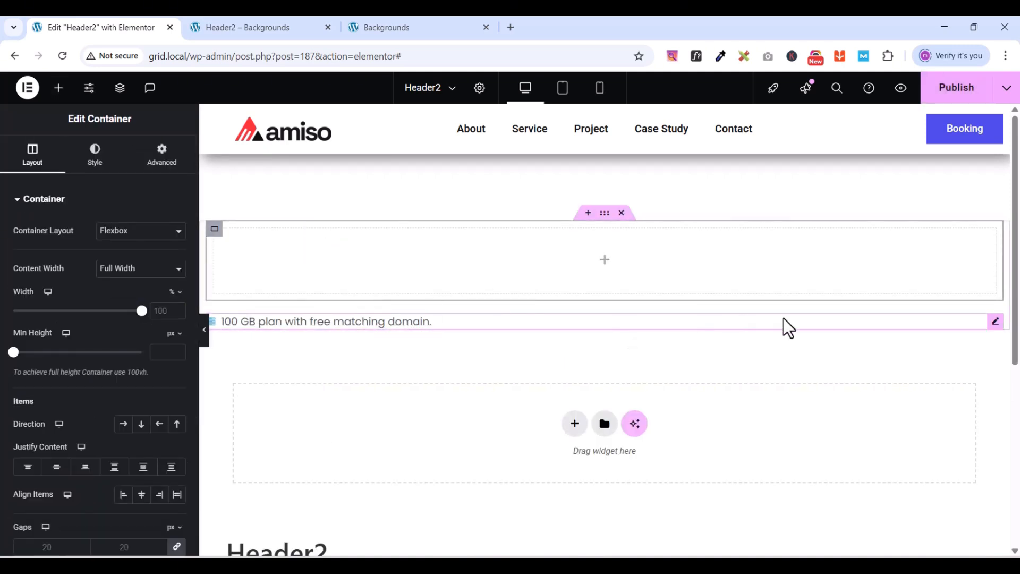
{"action": "left_click_drag", "start_coordinate": [1002, 332], "coordinate": [882, 261]}
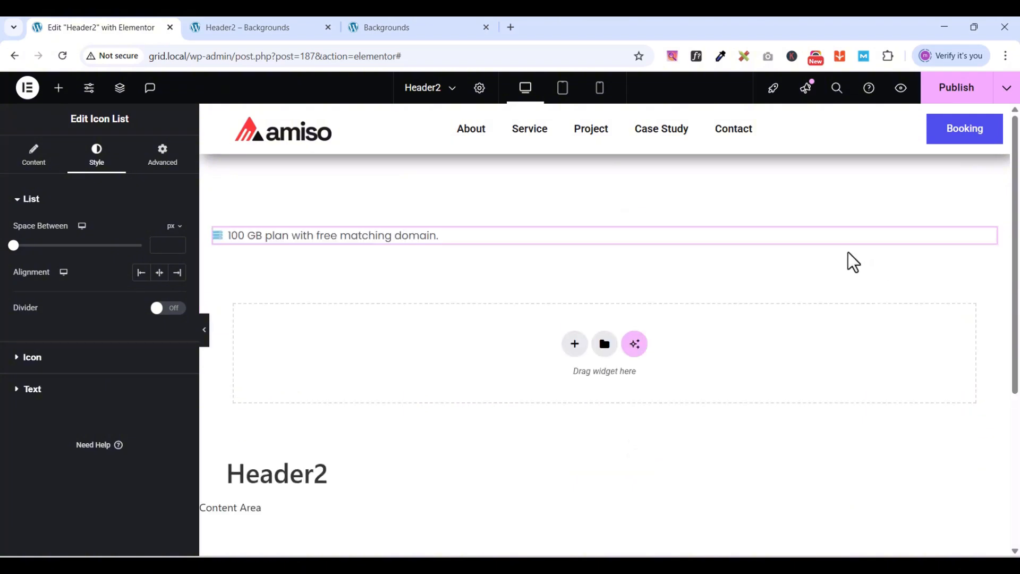
Set the padding of the nested container around the icon list to 0 px on all sides
{"action": "left_click", "coordinate": [218, 240]}
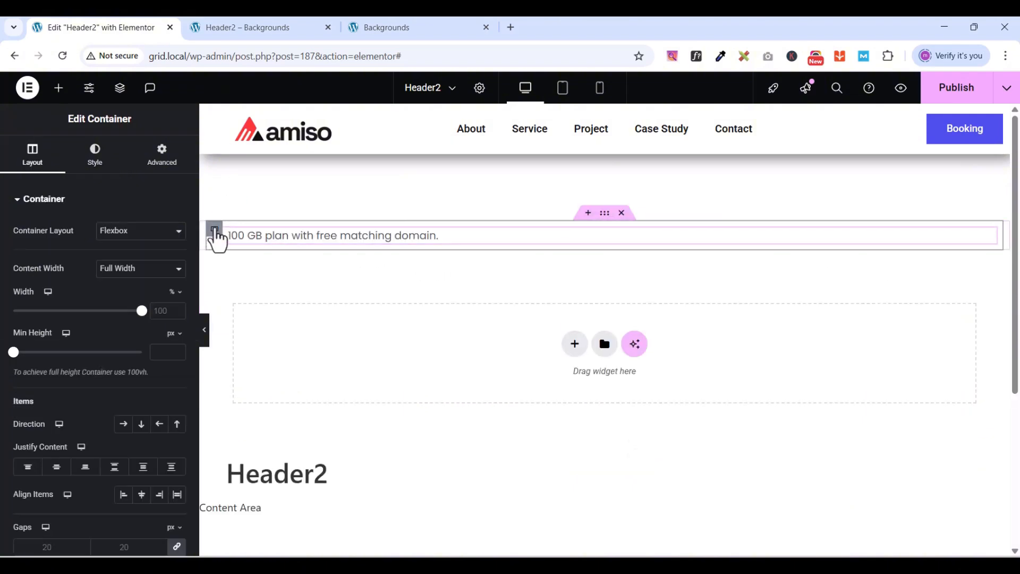
{"action": "left_click", "coordinate": [164, 159]}
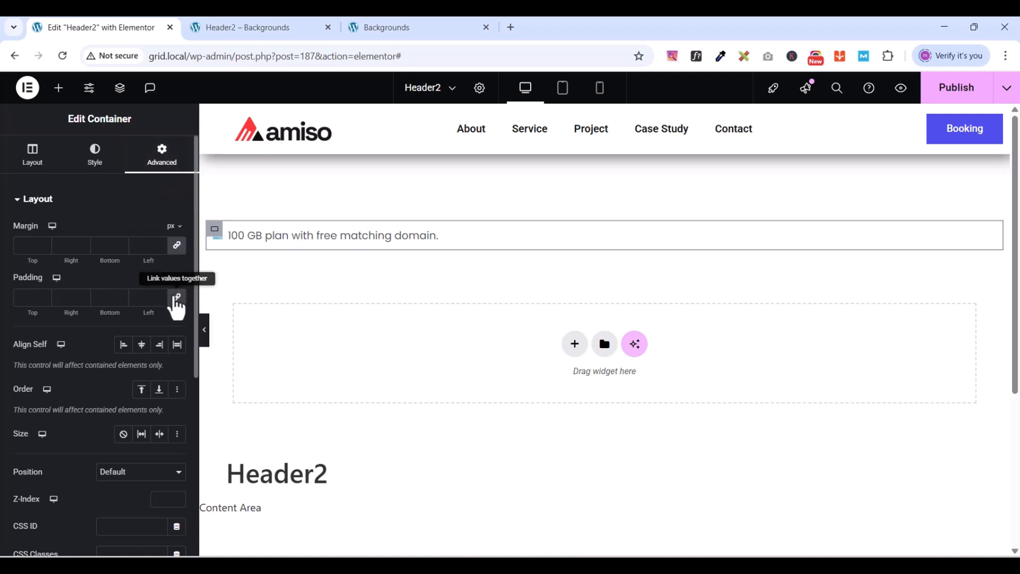
{"action": "left_click", "coordinate": [177, 297]}
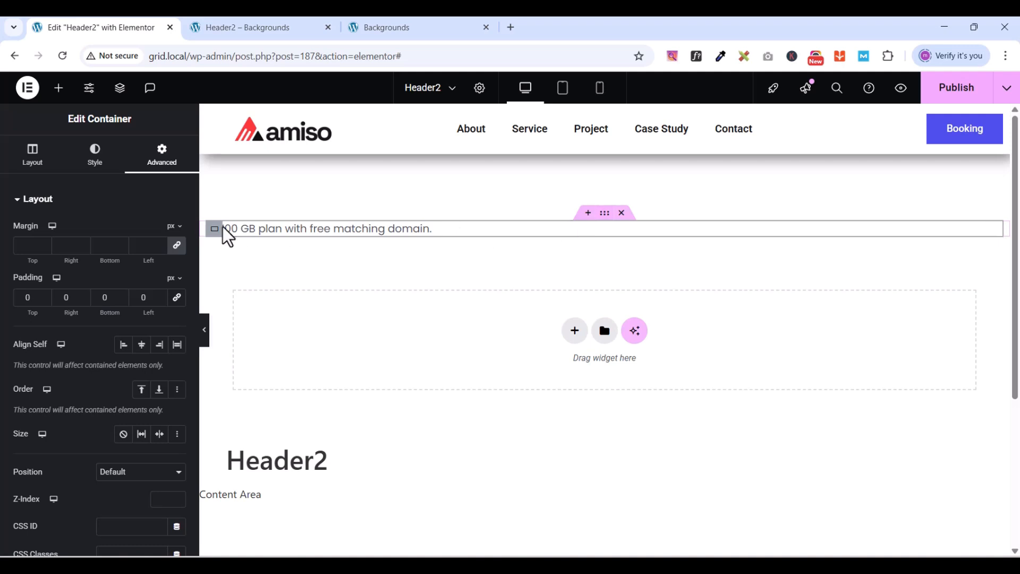
Give the nested container a classic background in the global color Nnew Cyan
{"action": "left_click", "coordinate": [103, 168]}
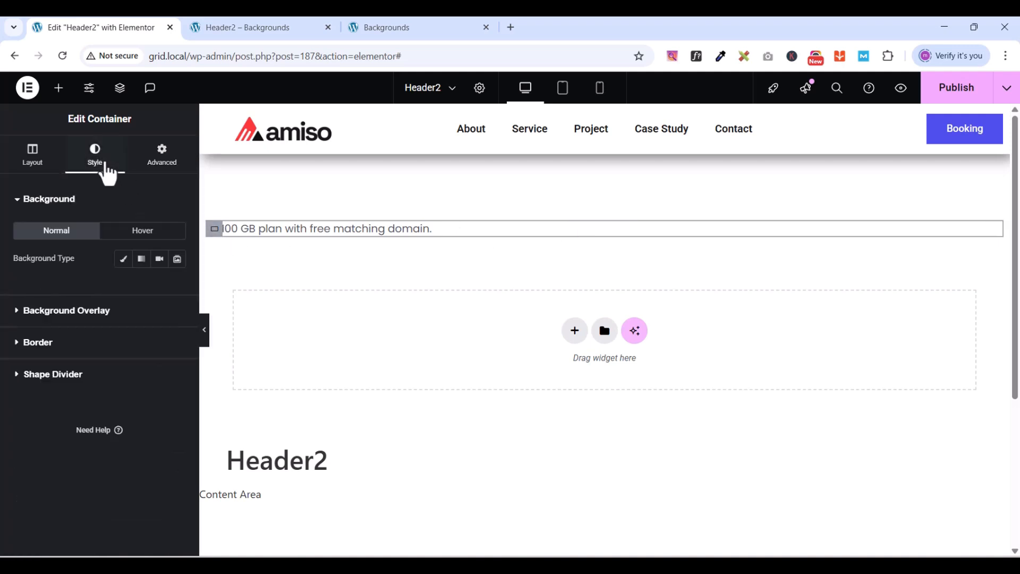
{"action": "left_click", "coordinate": [118, 260]}
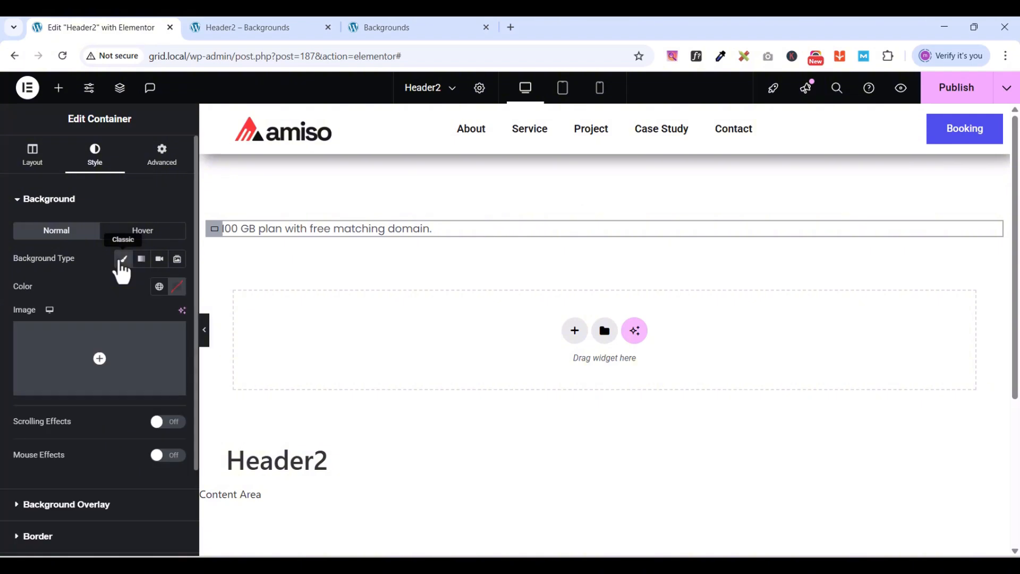
{"action": "left_click", "coordinate": [158, 287]}
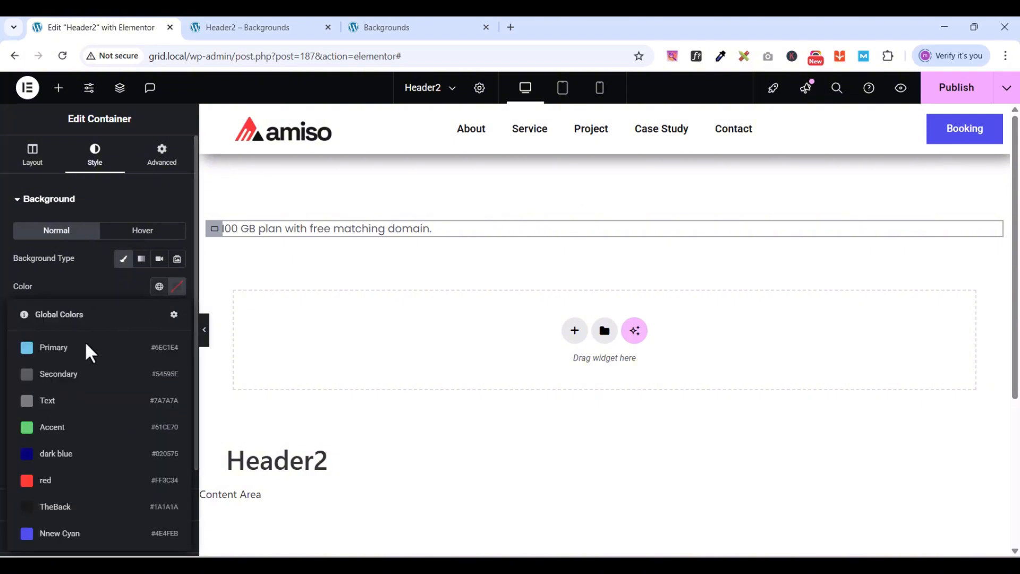
{"action": "left_click", "coordinate": [54, 535]}
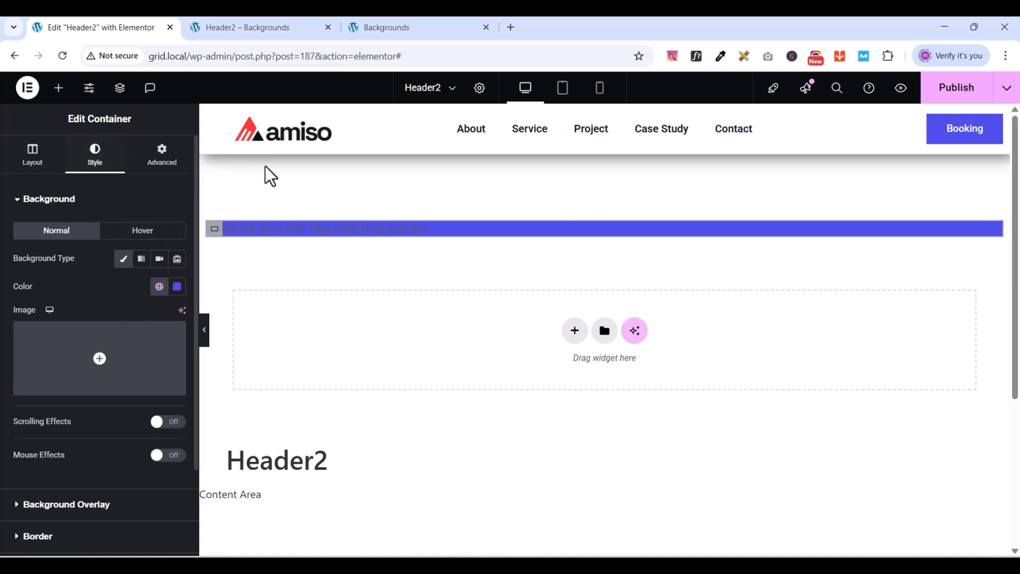
{"action": "left_click", "coordinate": [17, 205]}
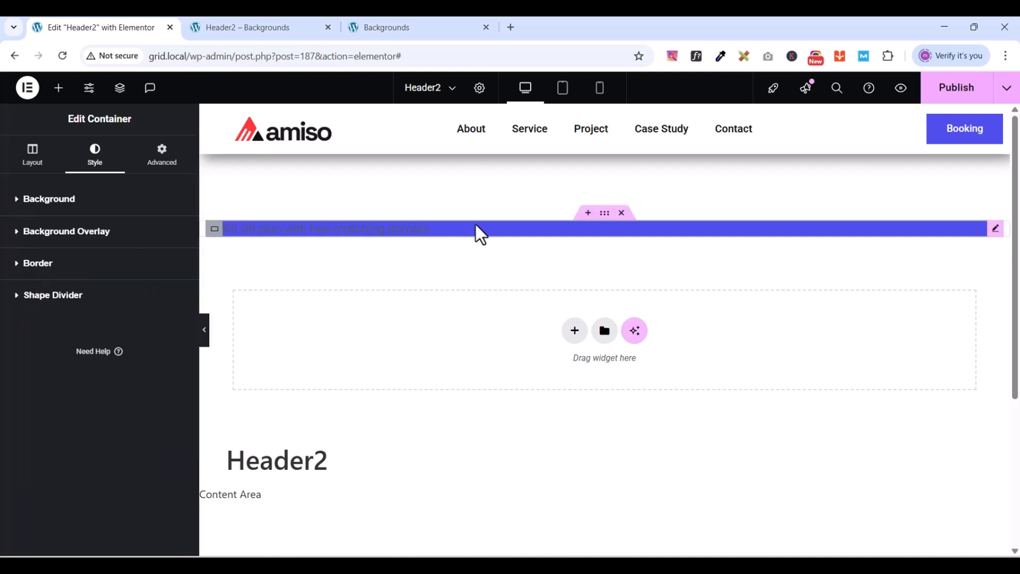
Change the icon list's normal text color to white
{"action": "left_click", "coordinate": [996, 232]}
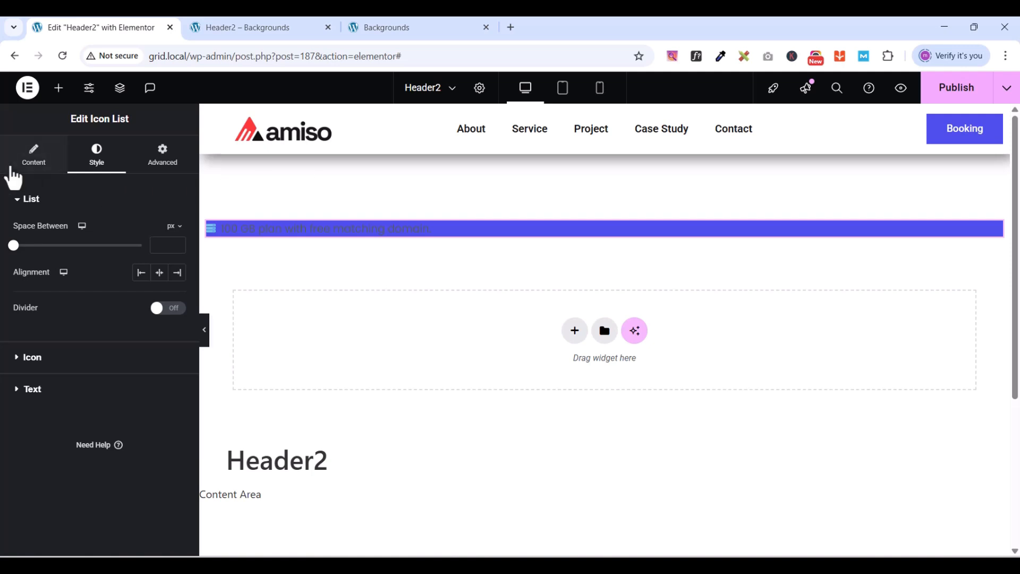
{"action": "left_click", "coordinate": [24, 389]}
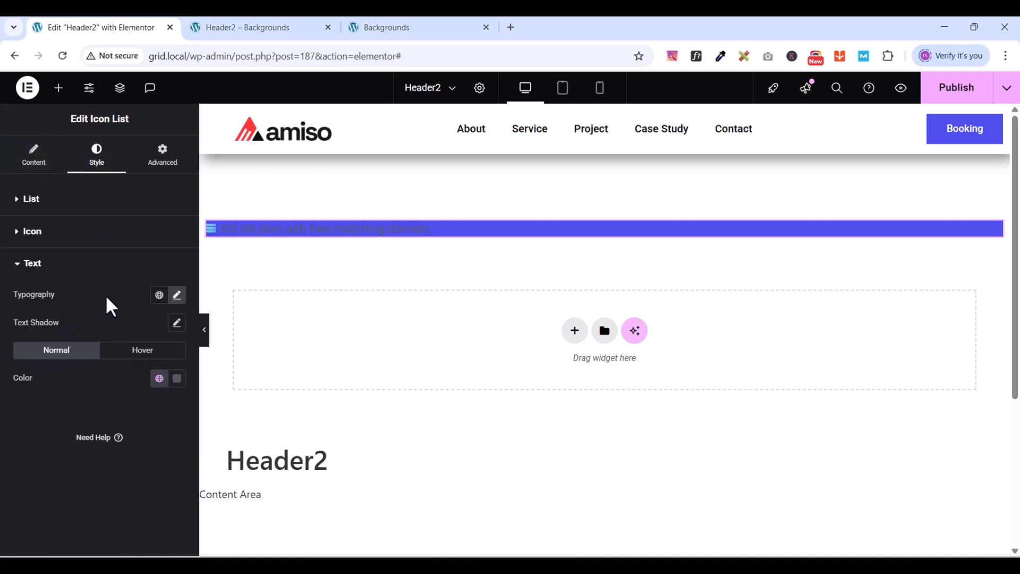
{"action": "left_click", "coordinate": [160, 379]}
{"action": "left_click", "coordinate": [177, 378]}
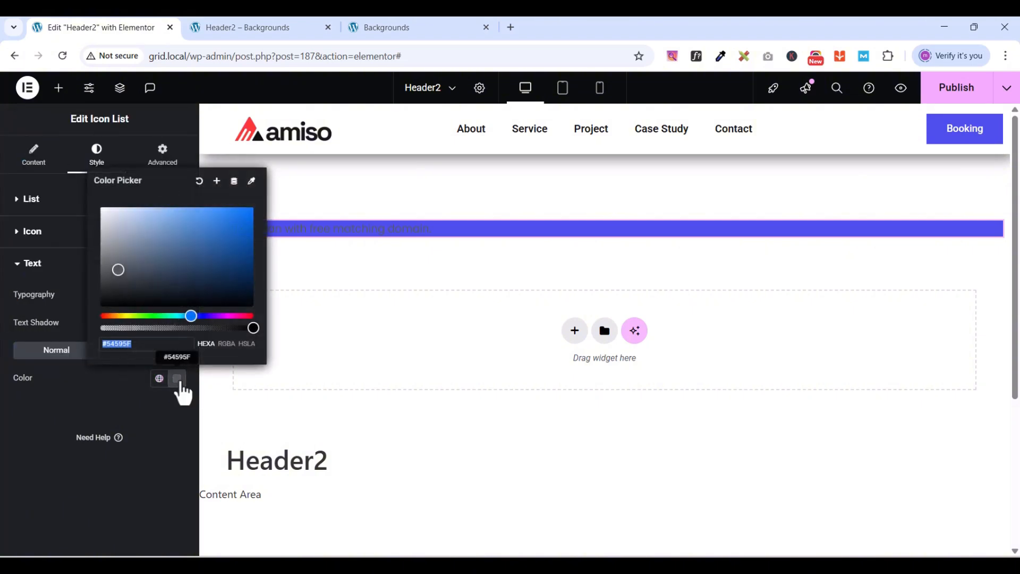
{"action": "left_click_drag", "start_coordinate": [127, 276], "coordinate": [73, 183]}
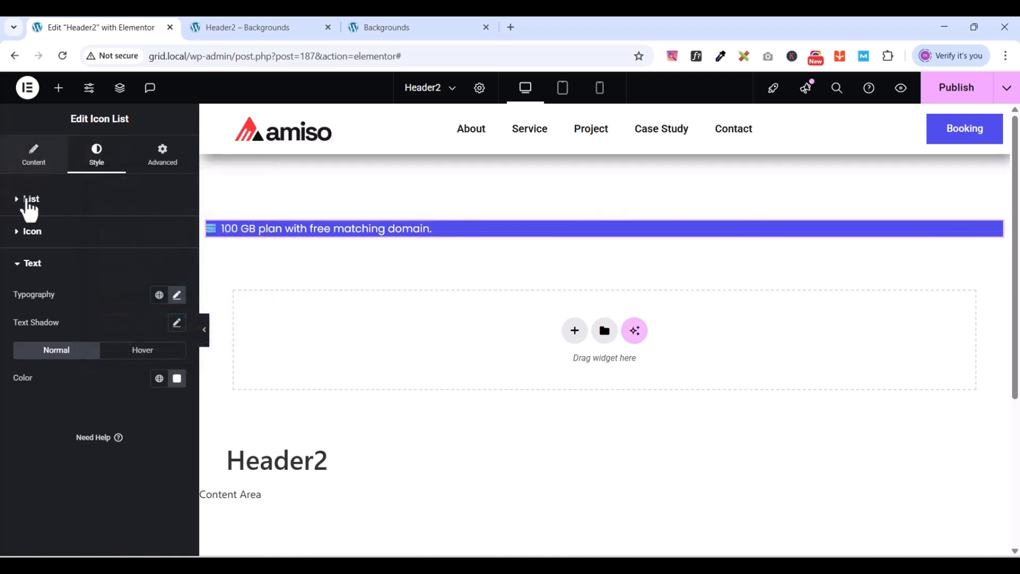
Set the normal icon color of the "100 GB plan" icon list to white (#FFFFFF)
{"action": "left_click", "coordinate": [24, 232]}
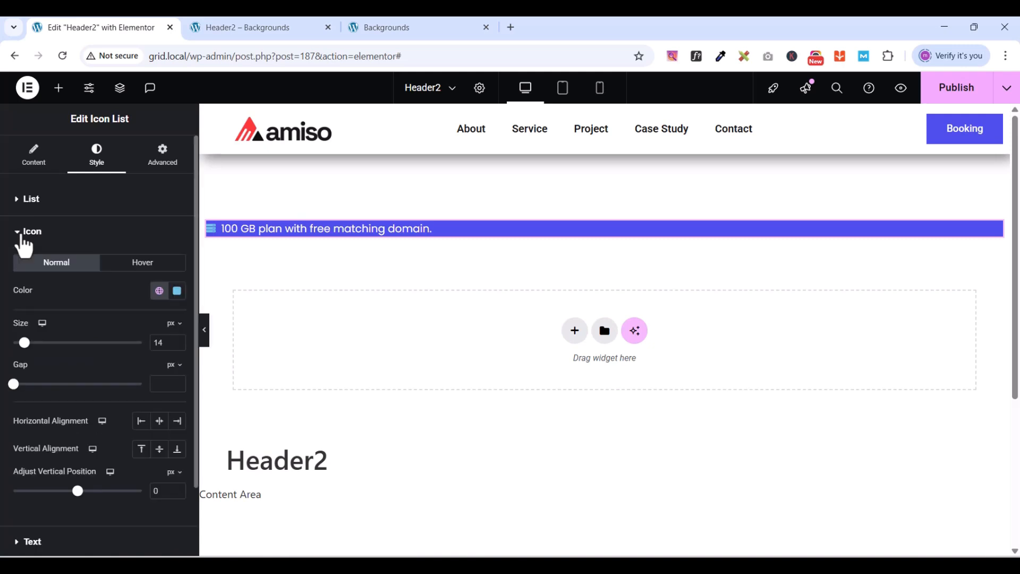
{"action": "left_click", "coordinate": [159, 293]}
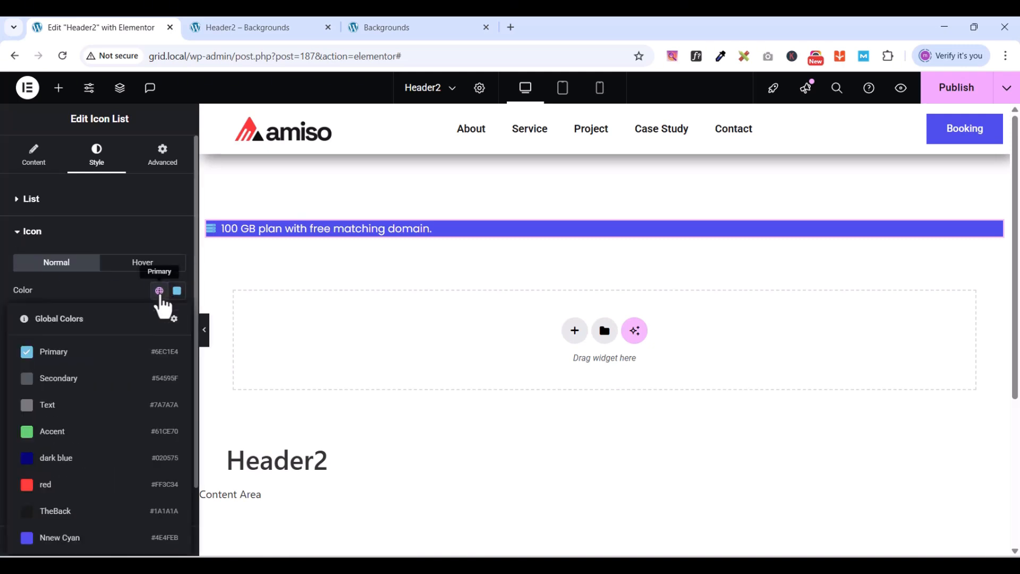
{"action": "left_click", "coordinate": [177, 291]}
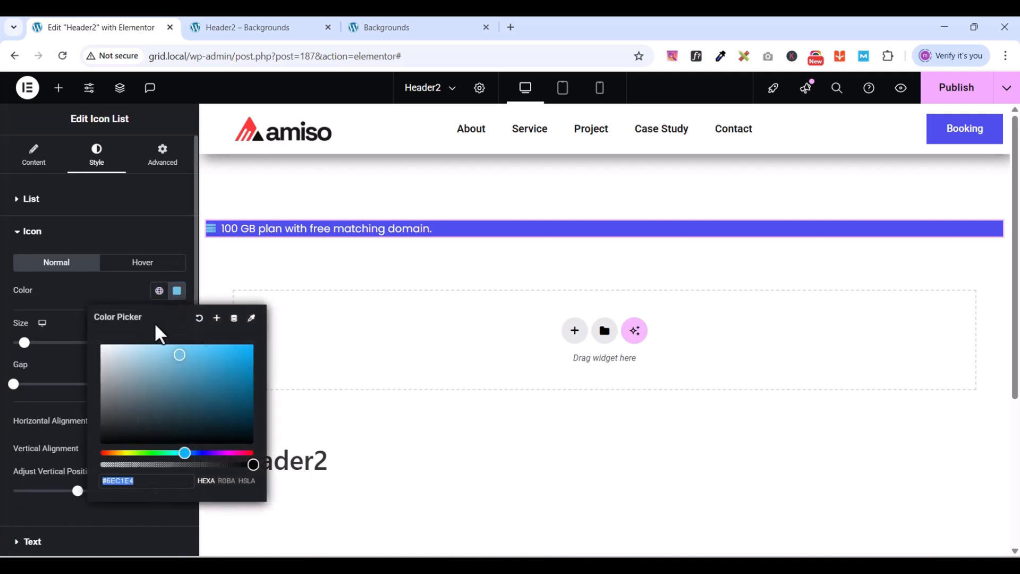
{"action": "left_click_drag", "start_coordinate": [140, 372], "coordinate": [64, 330]}
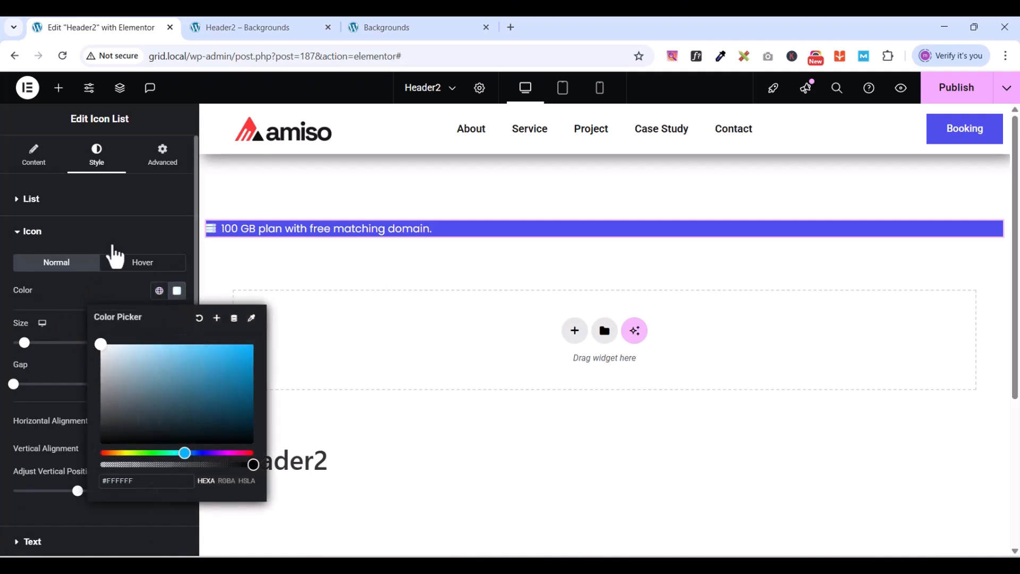
{"action": "left_click", "coordinate": [13, 232]}
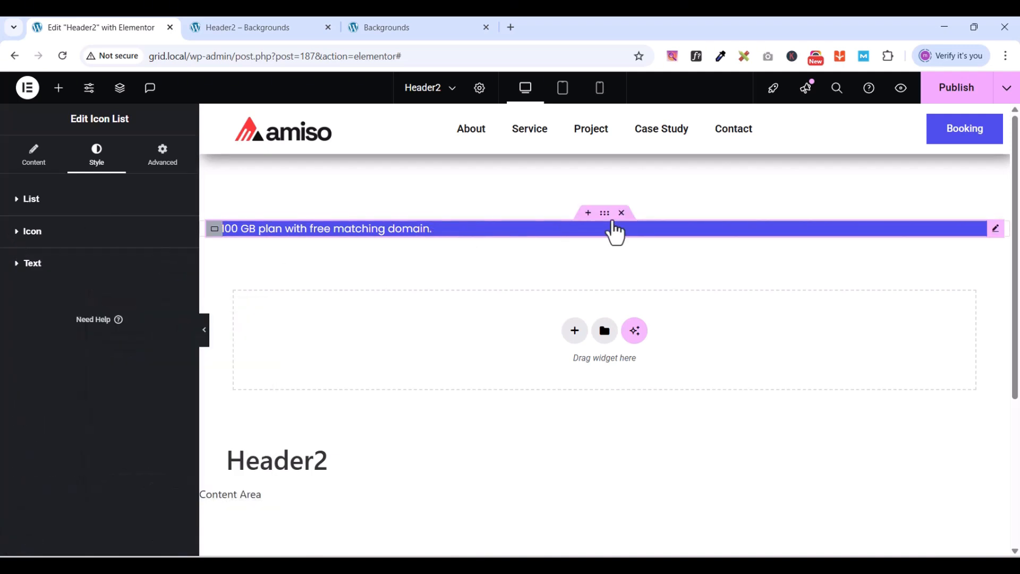
Set the blue bar container's padding to 10 px top, 40 px right, 10 px bottom and 40 px left
{"action": "left_click", "coordinate": [215, 237]}
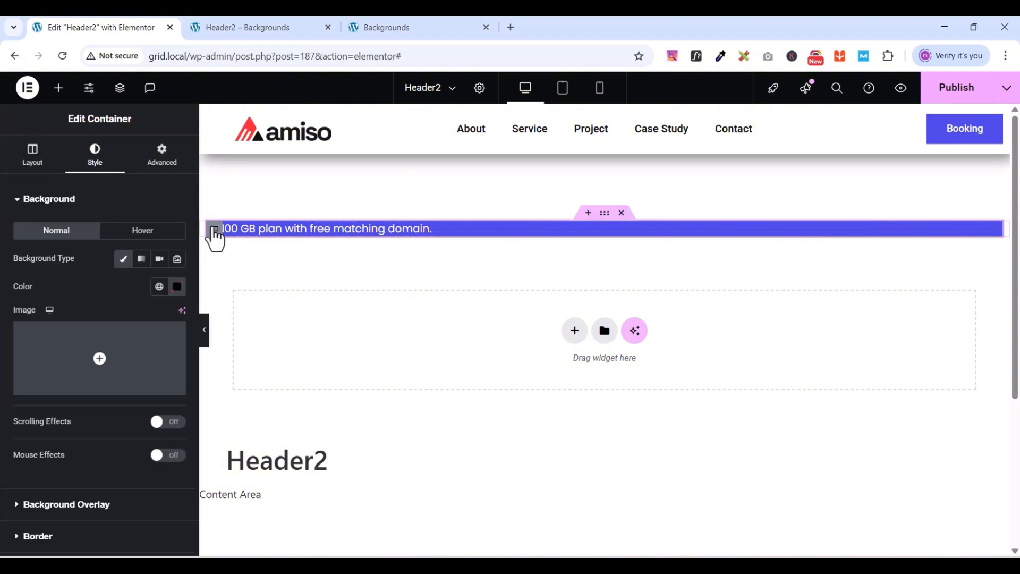
{"action": "left_click", "coordinate": [162, 155]}
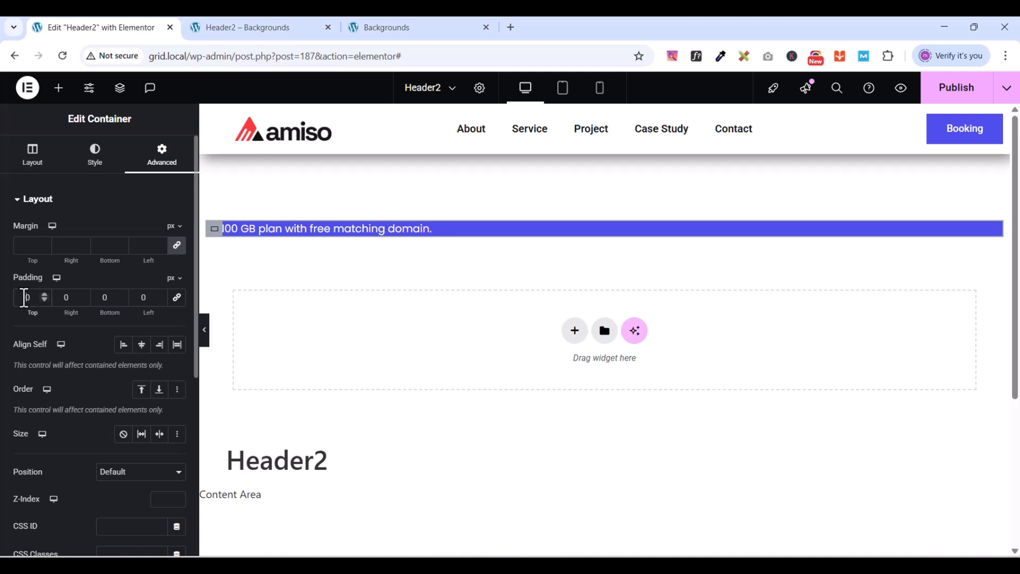
{"action": "type", "text": "1"}
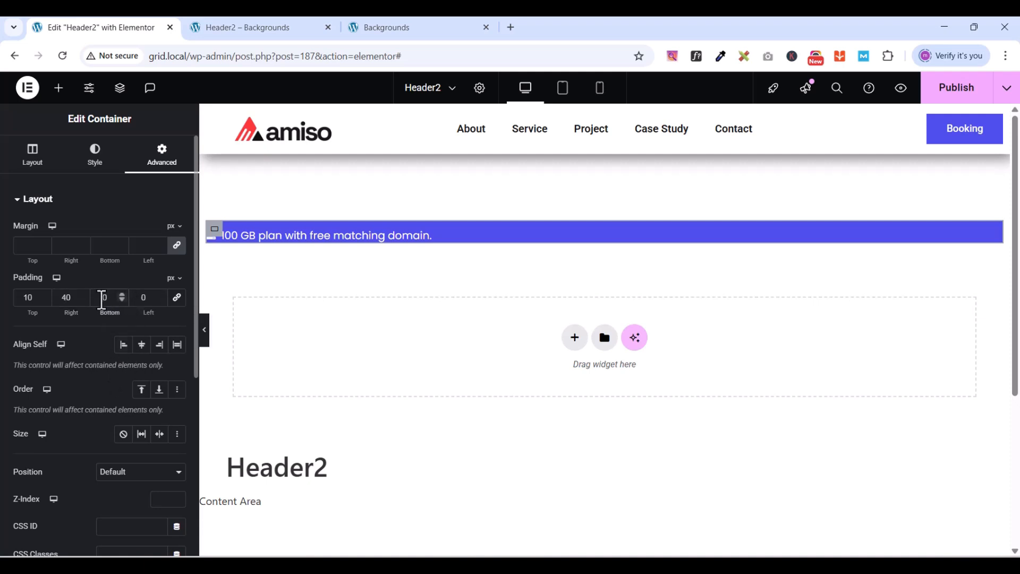
{"action": "type", "text": "1"}
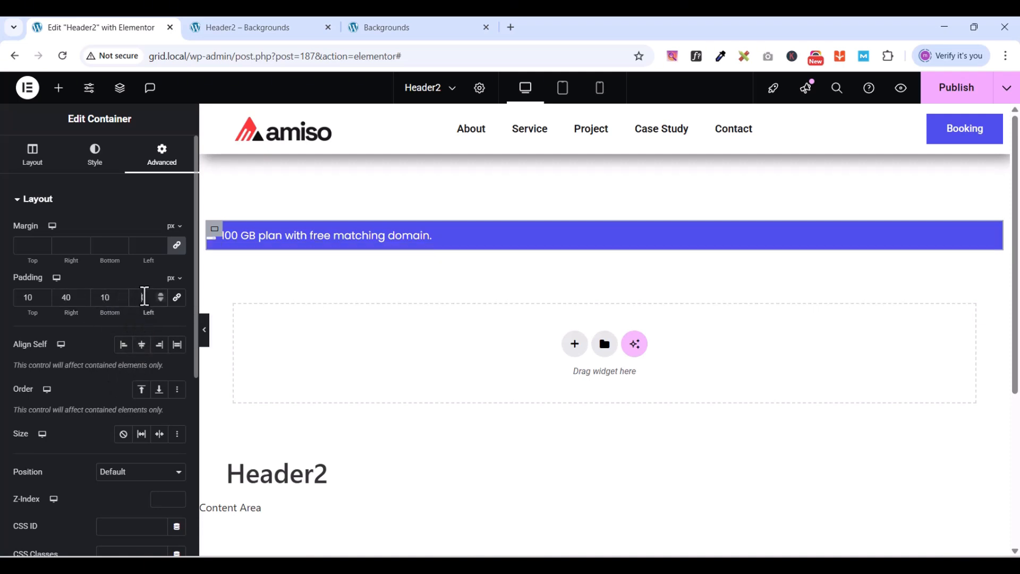
{"action": "type", "text": "40"}
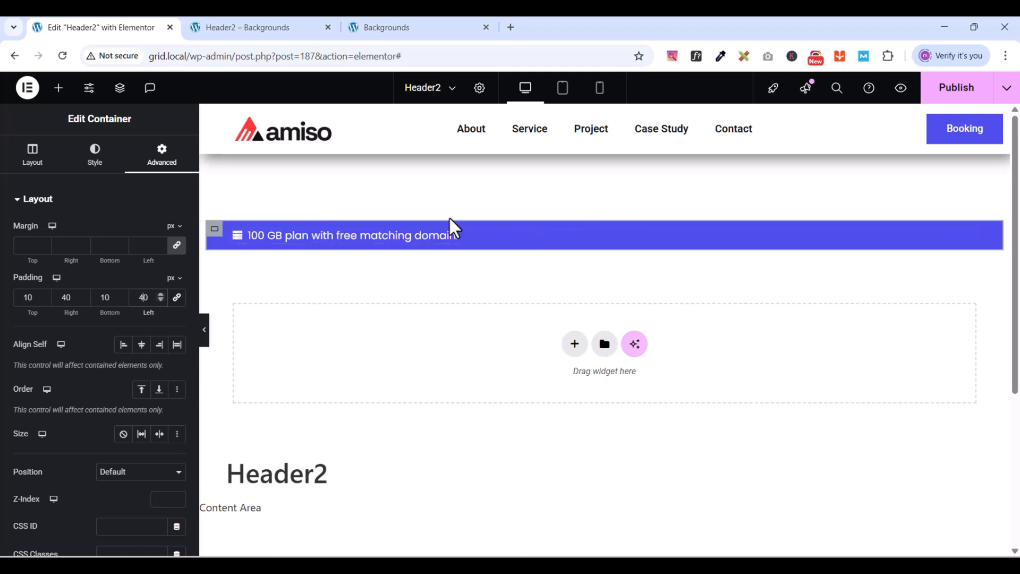
Check the reference header on the Backgrounds page and duplicate the icon list inside the blue bar container
{"action": "left_click", "coordinate": [386, 32]}
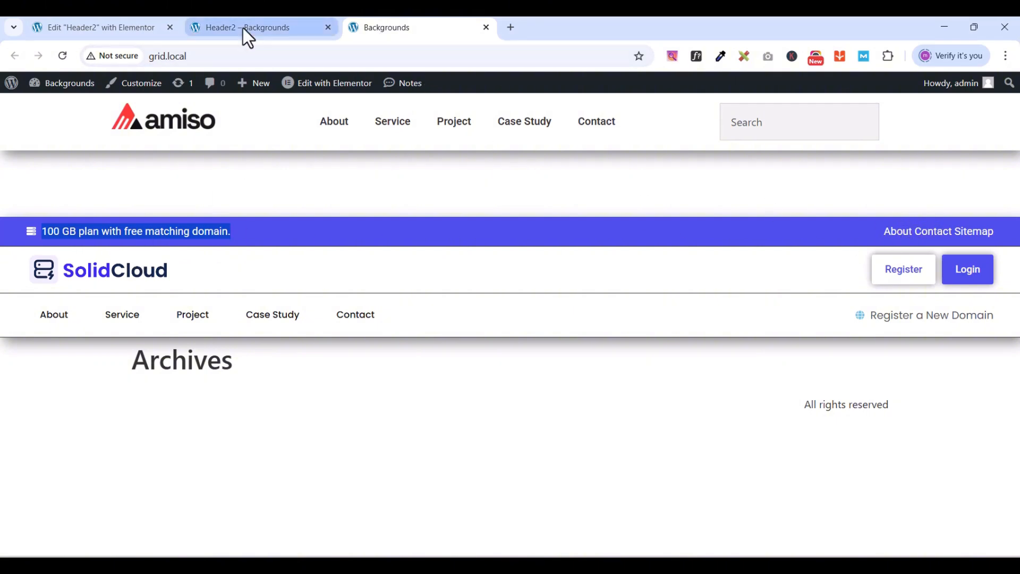
{"action": "left_click", "coordinate": [137, 27]}
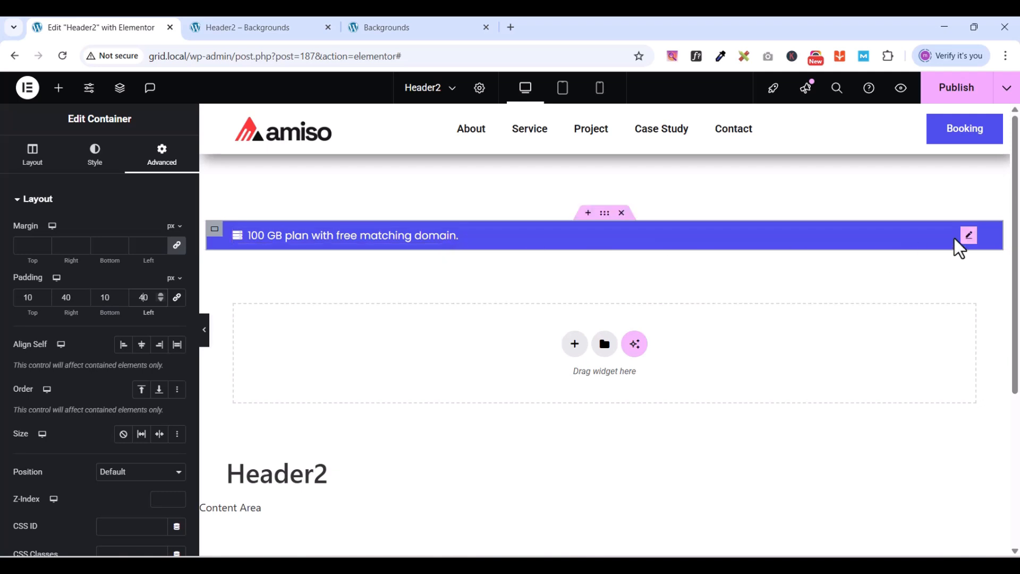
{"action": "right_click", "coordinate": [973, 244]}
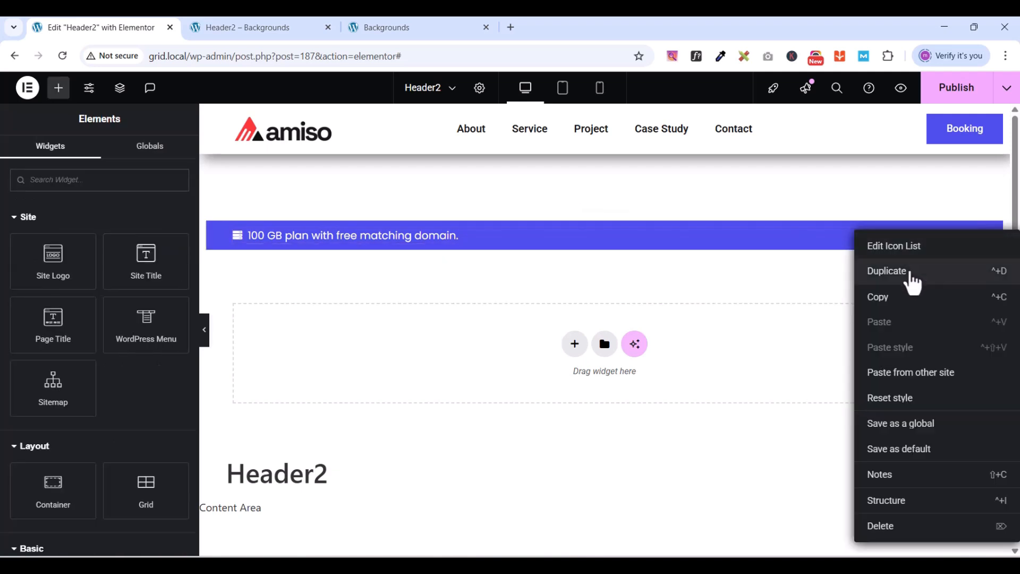
{"action": "left_click", "coordinate": [907, 271]}
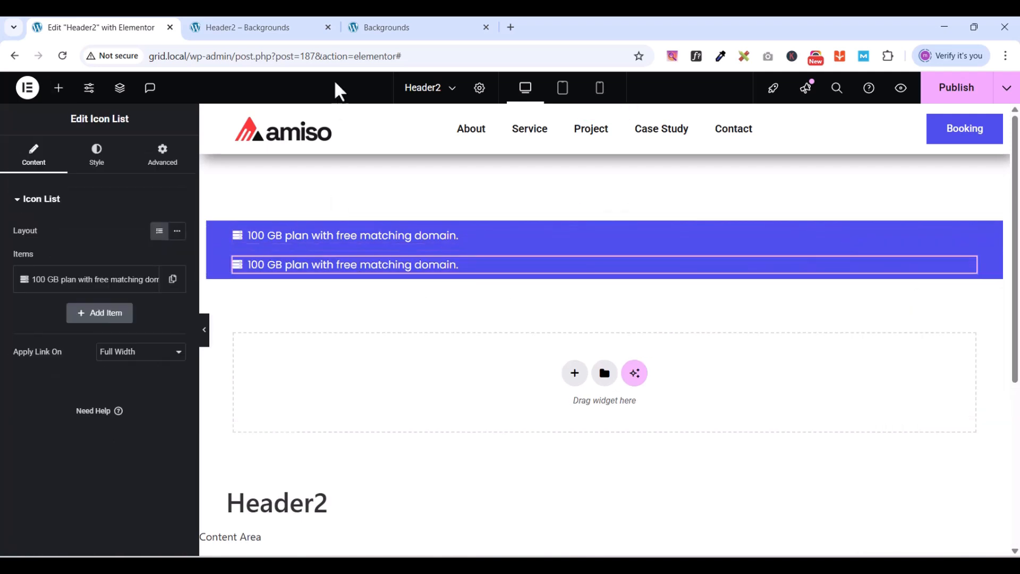
Copy "About Contact Sitemap" from the reference header and use it as the duplicated icon list's item text
{"action": "left_click", "coordinate": [401, 27]}
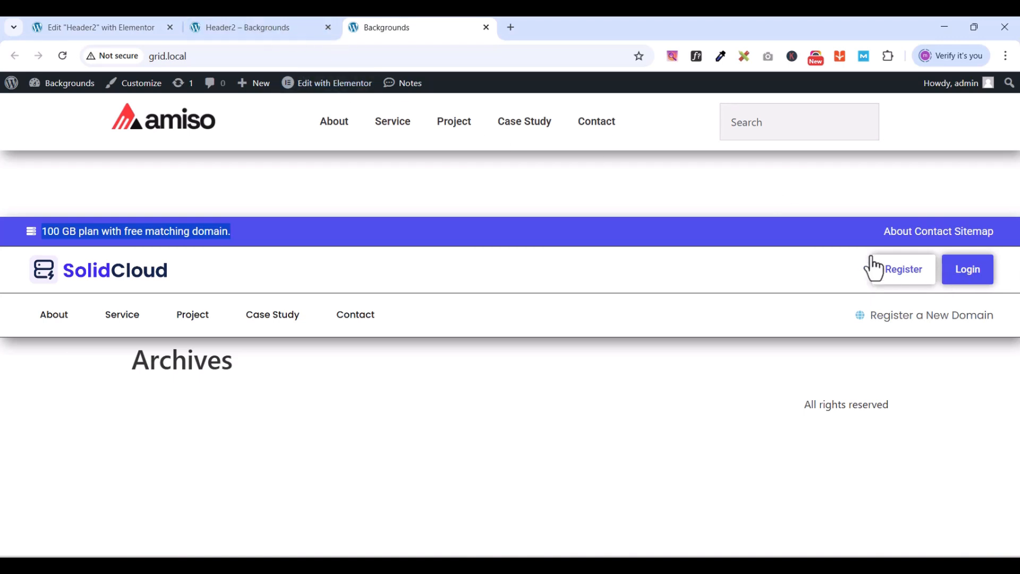
{"action": "left_click_drag", "start_coordinate": [889, 233], "coordinate": [986, 233]}
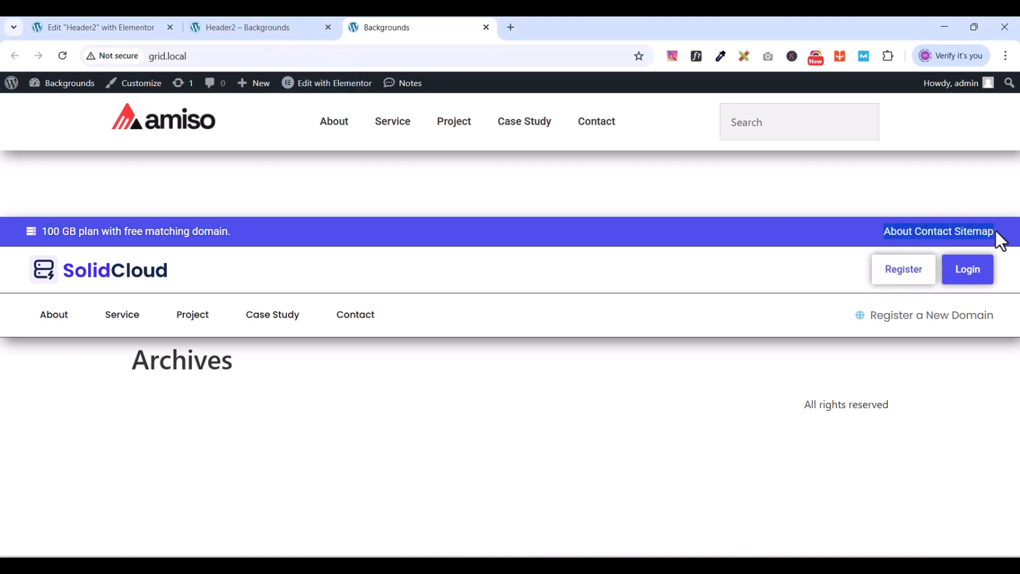
{"action": "right_click", "coordinate": [996, 232]}
{"action": "left_click", "coordinate": [814, 246]}
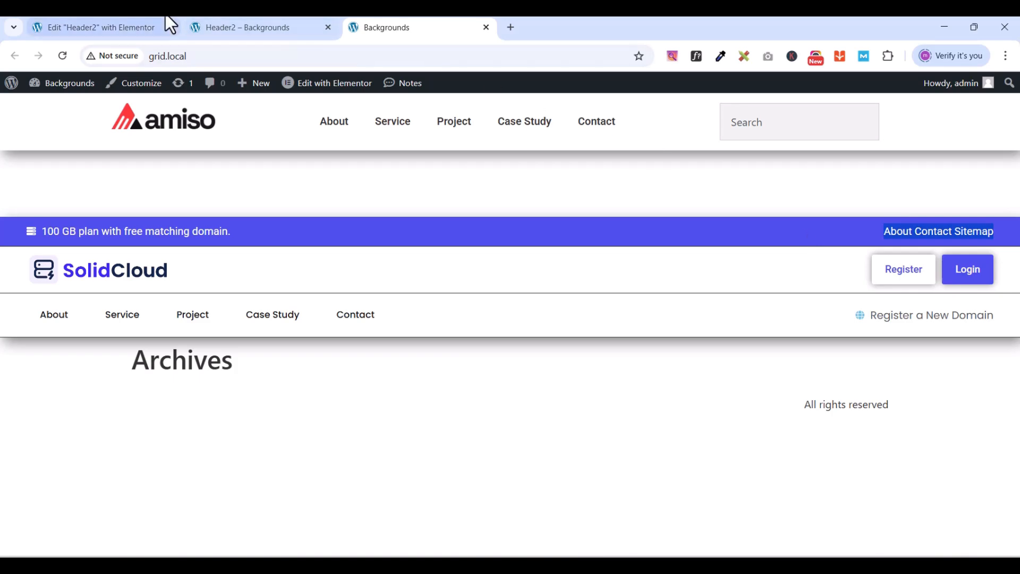
{"action": "left_click", "coordinate": [143, 27]}
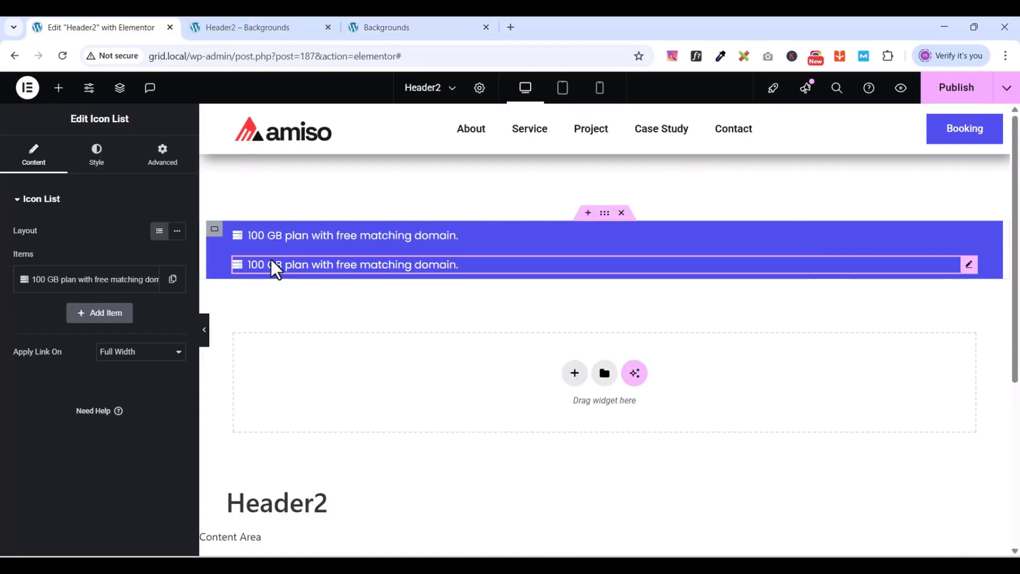
{"action": "left_click", "coordinate": [112, 281]}
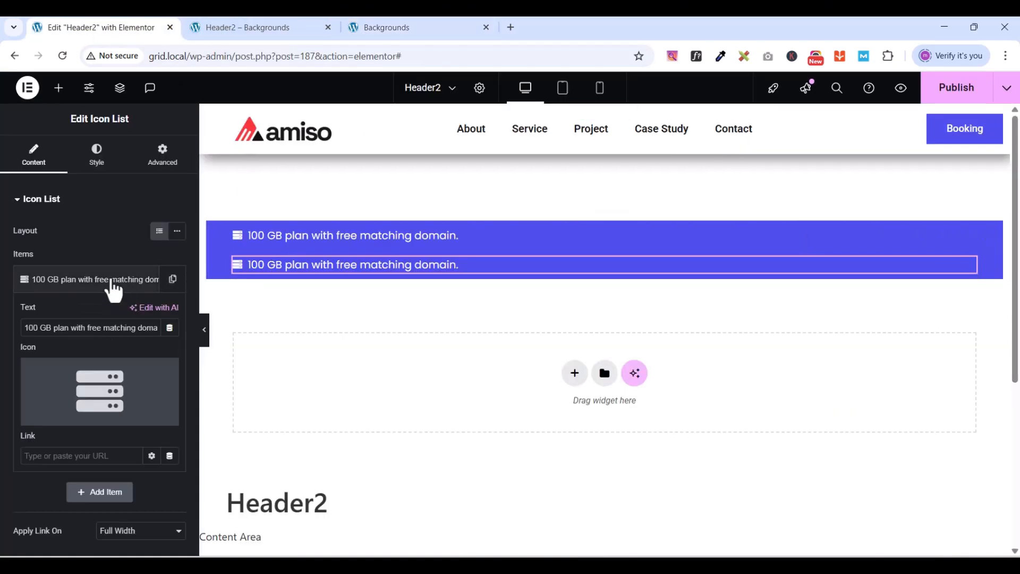
{"action": "triple_click", "coordinate": [70, 332]}
{"action": "key", "text": "ctrl+v"}
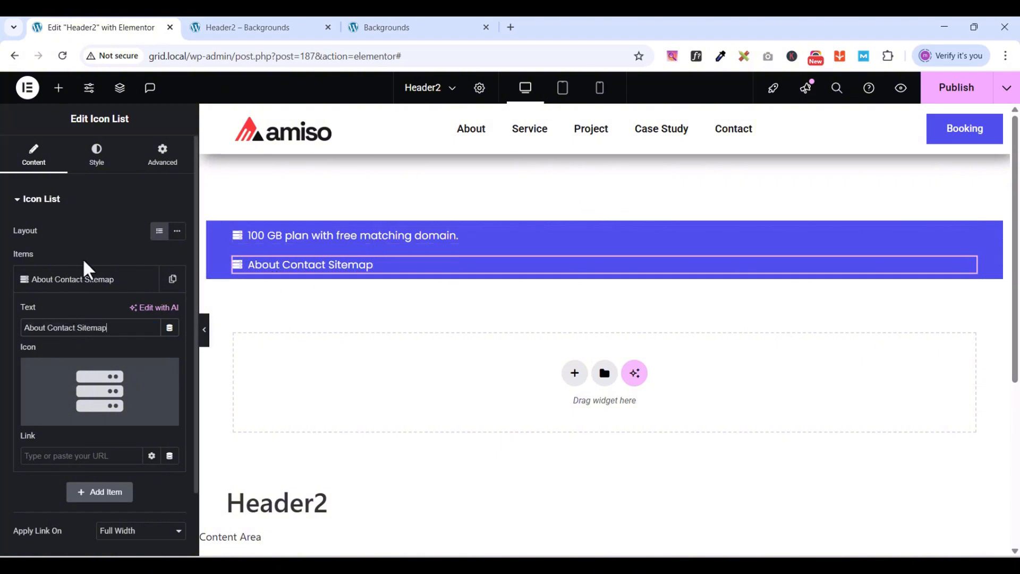
{"action": "left_click", "coordinate": [16, 201]}
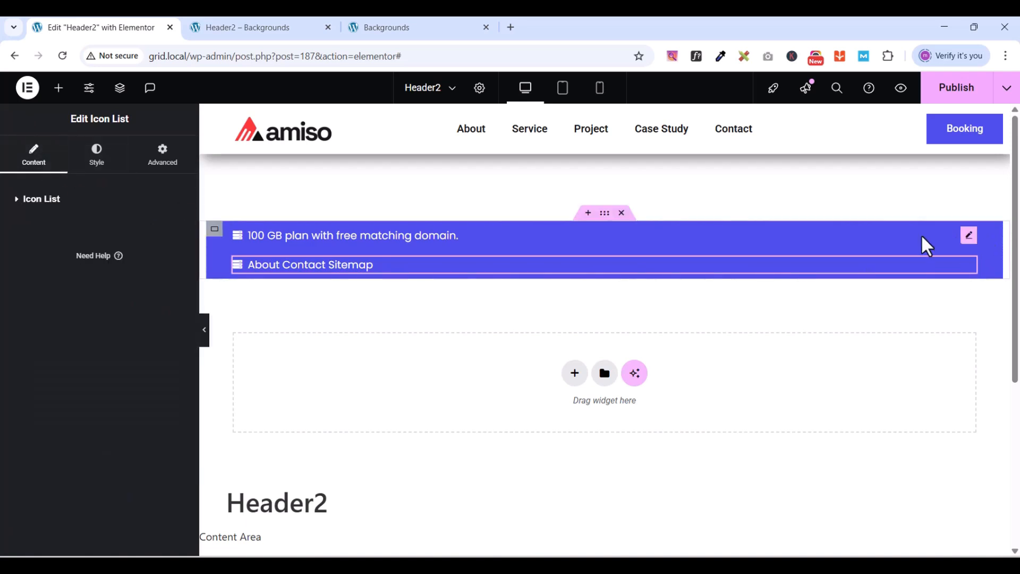
Set the blue bar container's items direction to horizontal row so both icon lists sit side by side
{"action": "left_click", "coordinate": [213, 232]}
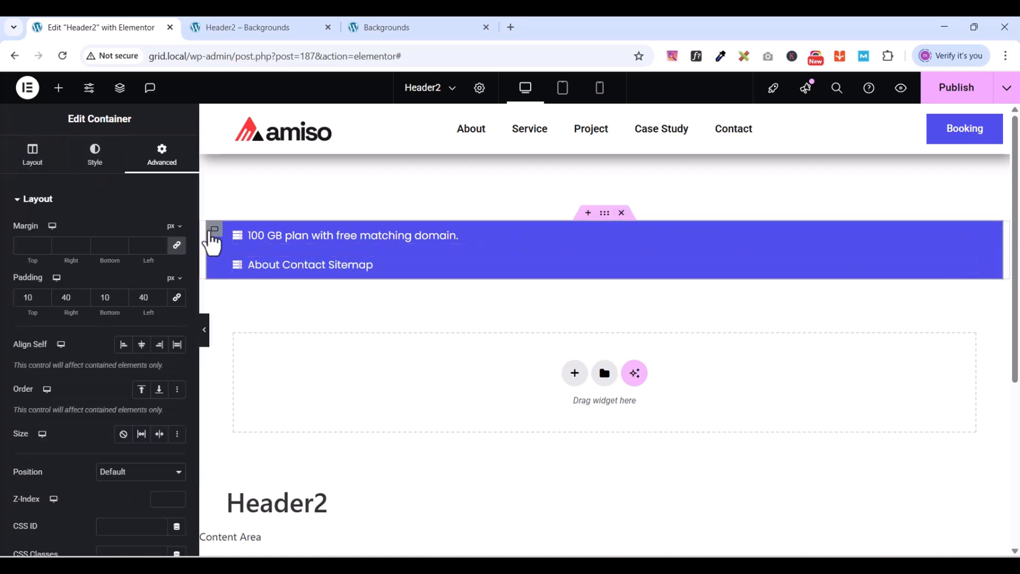
{"action": "left_click", "coordinate": [35, 162]}
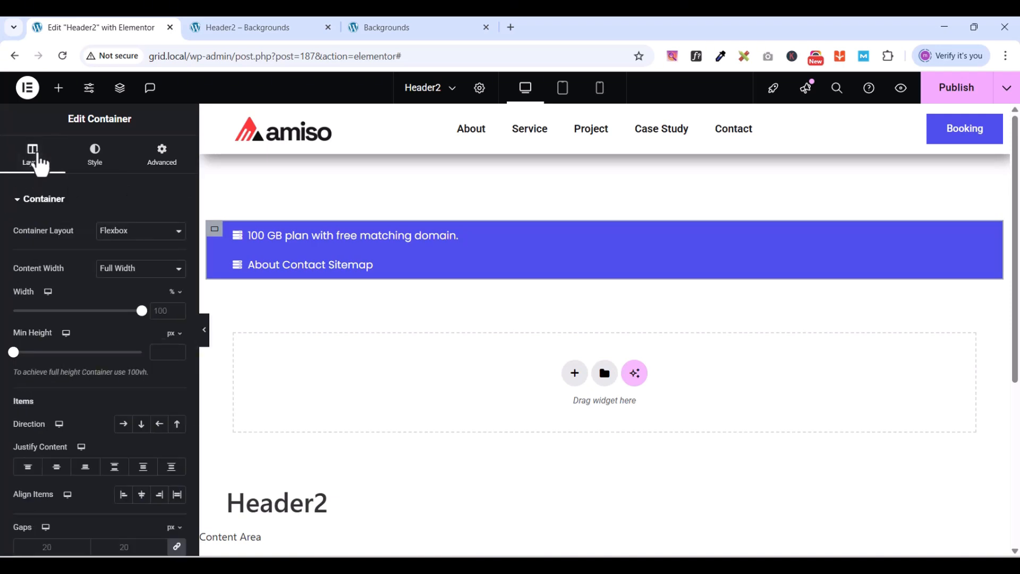
{"action": "left_click", "coordinate": [125, 427]}
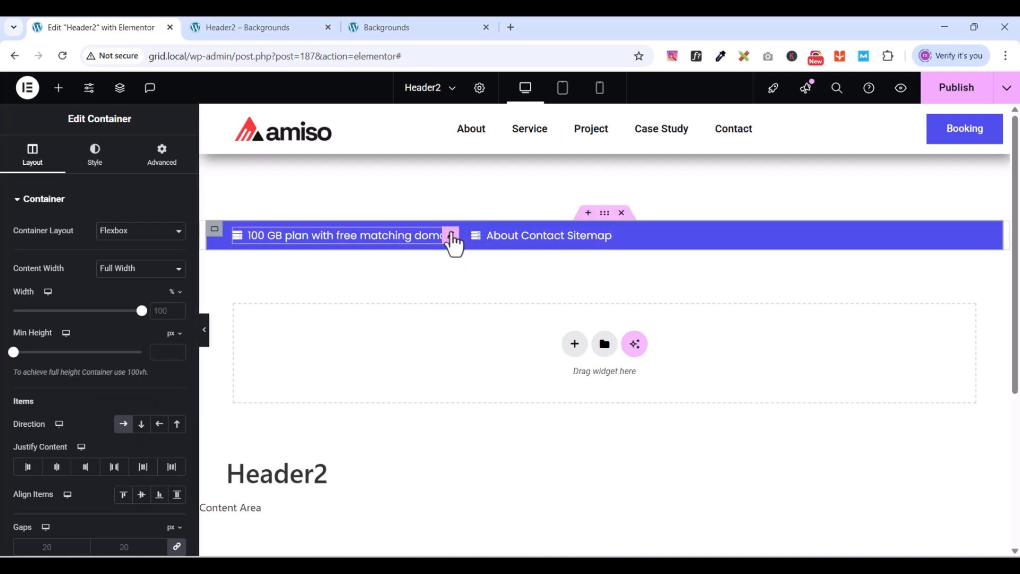
Set the "100 GB plan" icon list's size to Grow and publish the Header2 template
{"action": "left_click", "coordinate": [452, 236]}
{"action": "left_click", "coordinate": [180, 170]}
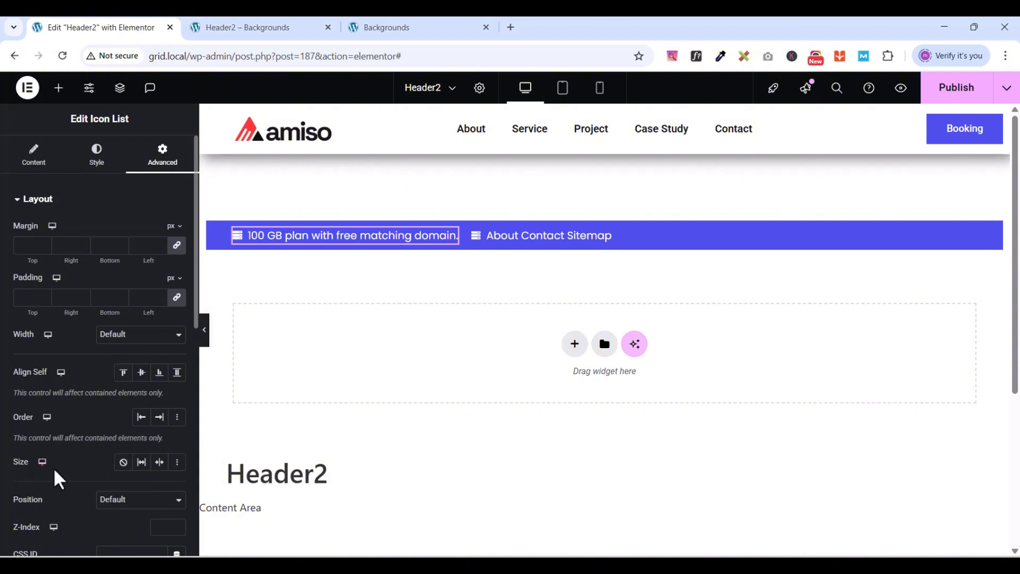
{"action": "left_click", "coordinate": [142, 462]}
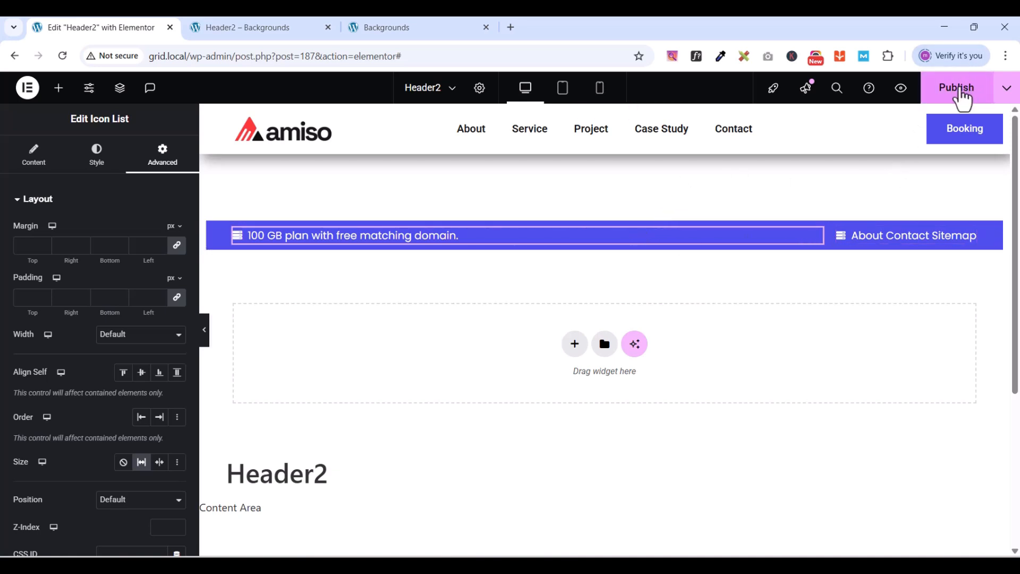
{"action": "left_click", "coordinate": [963, 99]}
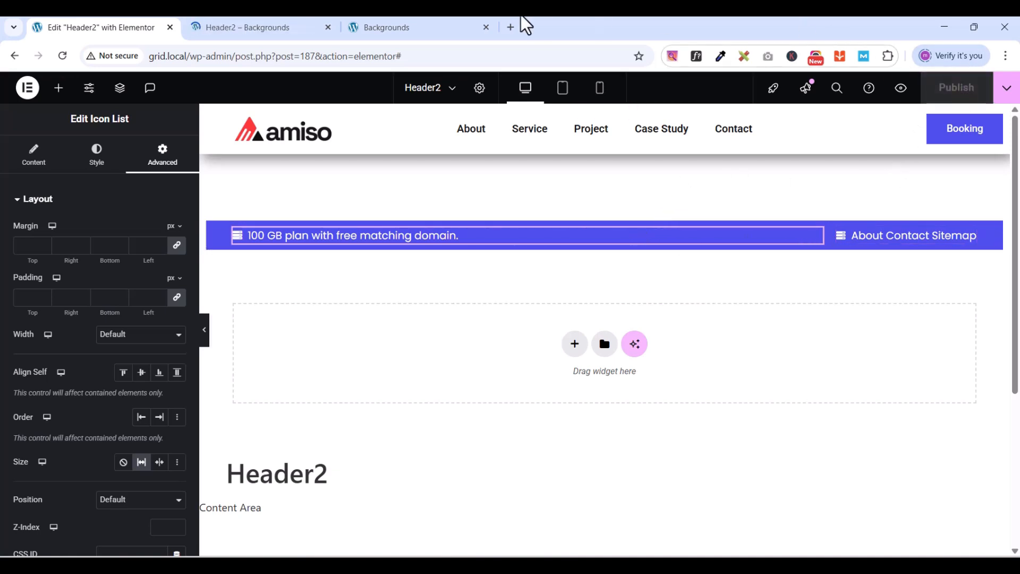
Add a new container directly below the blue bar and set its padding to 0 px on all sides with the values unlinked
{"action": "left_click", "coordinate": [425, 27]}
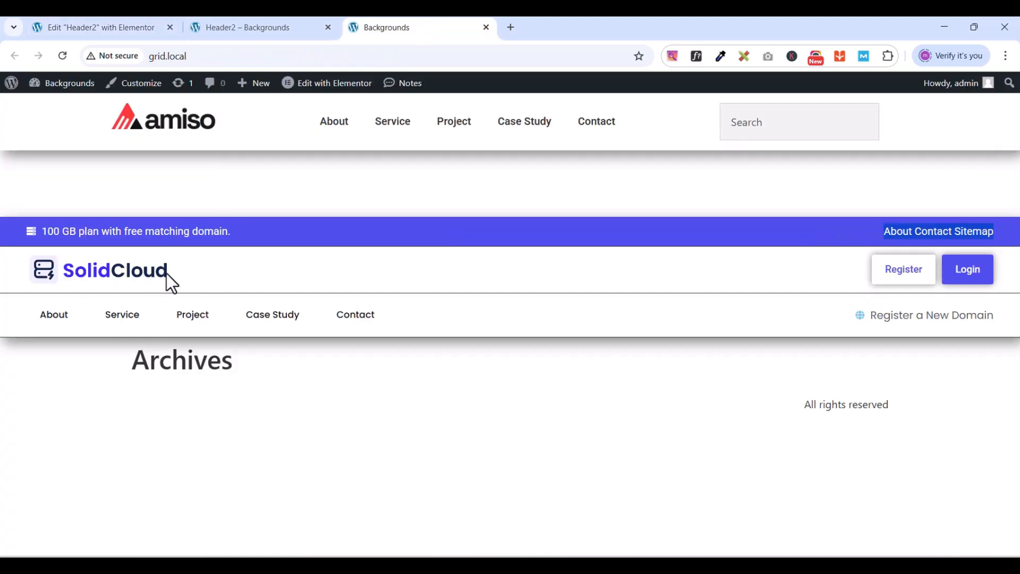
{"action": "left_click", "coordinate": [107, 33]}
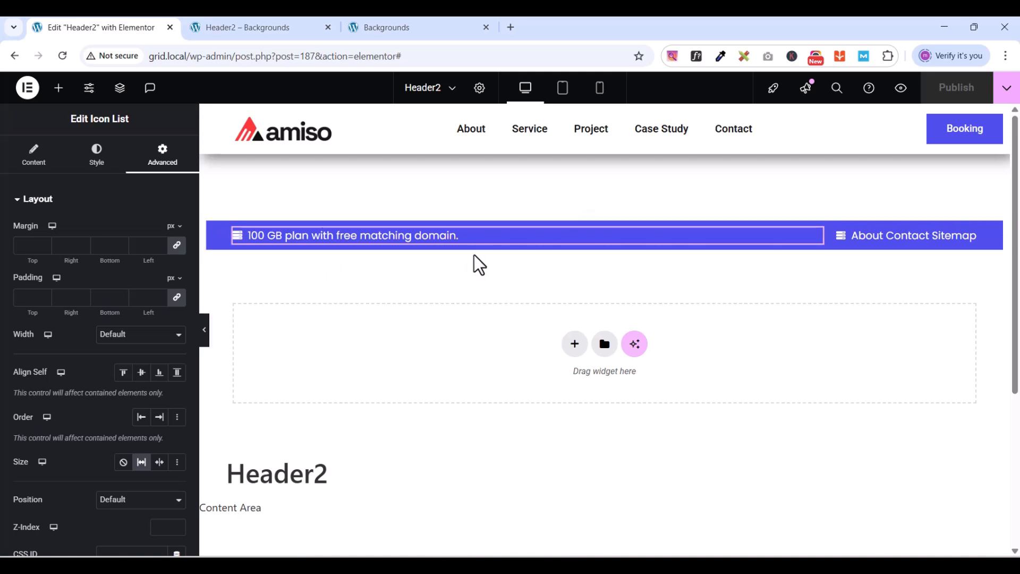
{"action": "left_click", "coordinate": [59, 89]}
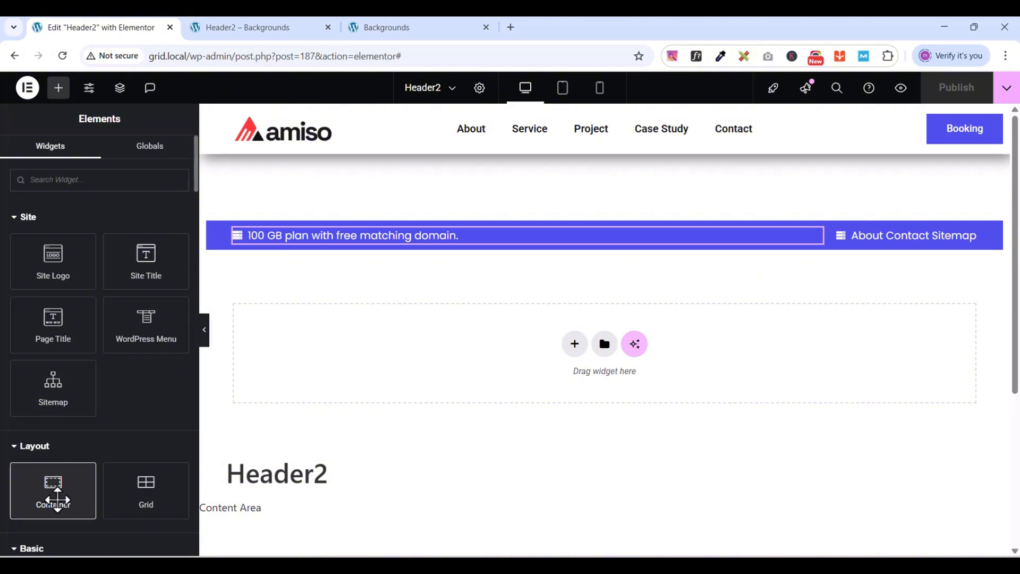
{"action": "left_click_drag", "start_coordinate": [57, 501], "coordinate": [562, 255]}
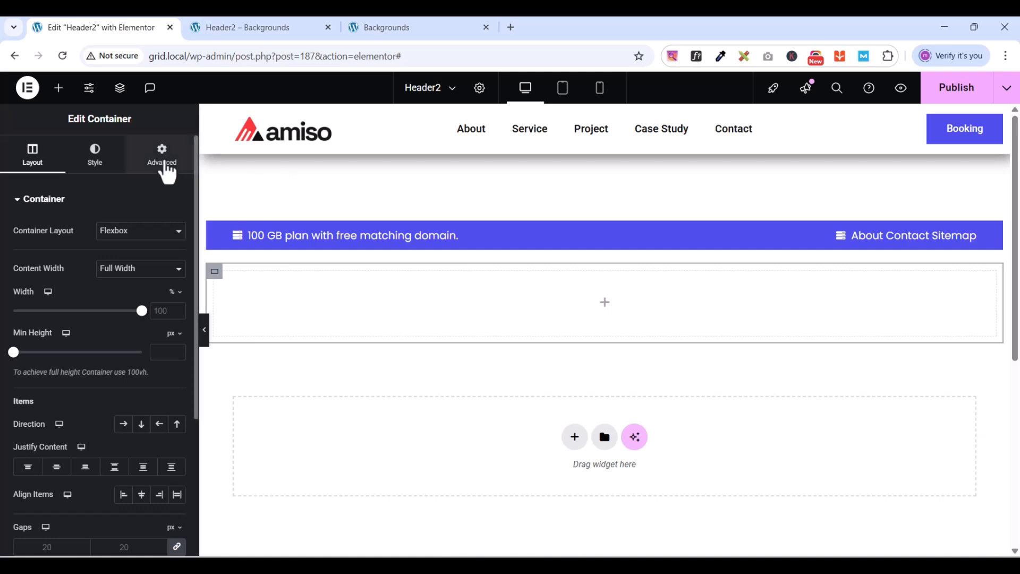
{"action": "left_click", "coordinate": [162, 162]}
{"action": "left_click", "coordinate": [177, 297]}
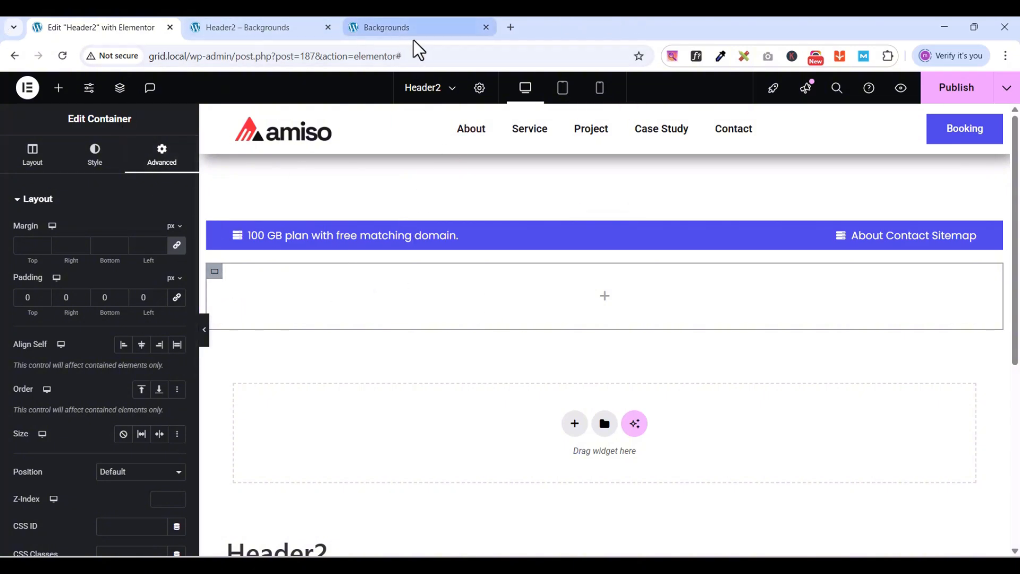
Compare the reference header on the Backgrounds page with the Header2 preview and return to the editor
{"action": "left_click", "coordinate": [402, 29]}
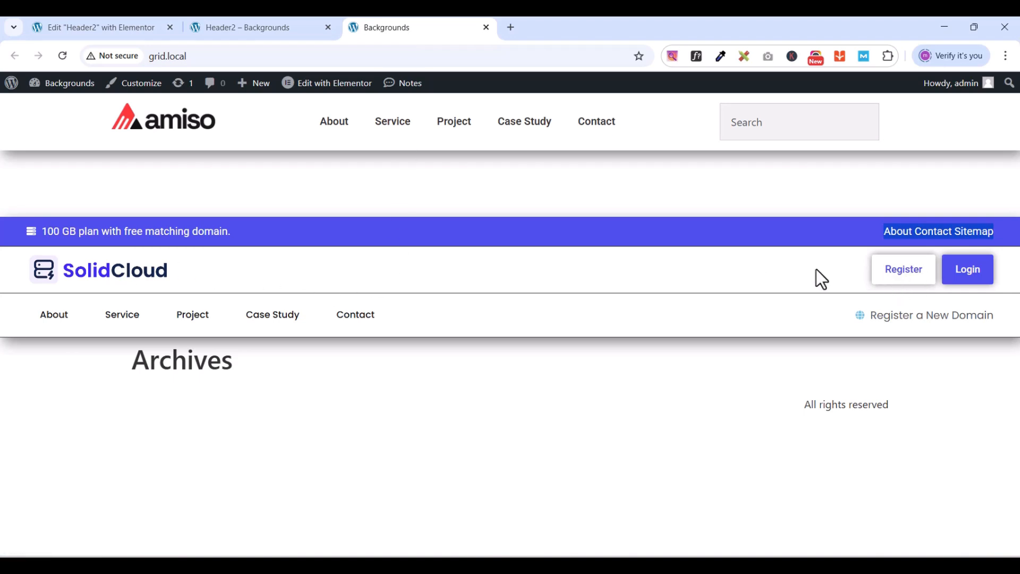
{"action": "left_click", "coordinate": [254, 29]}
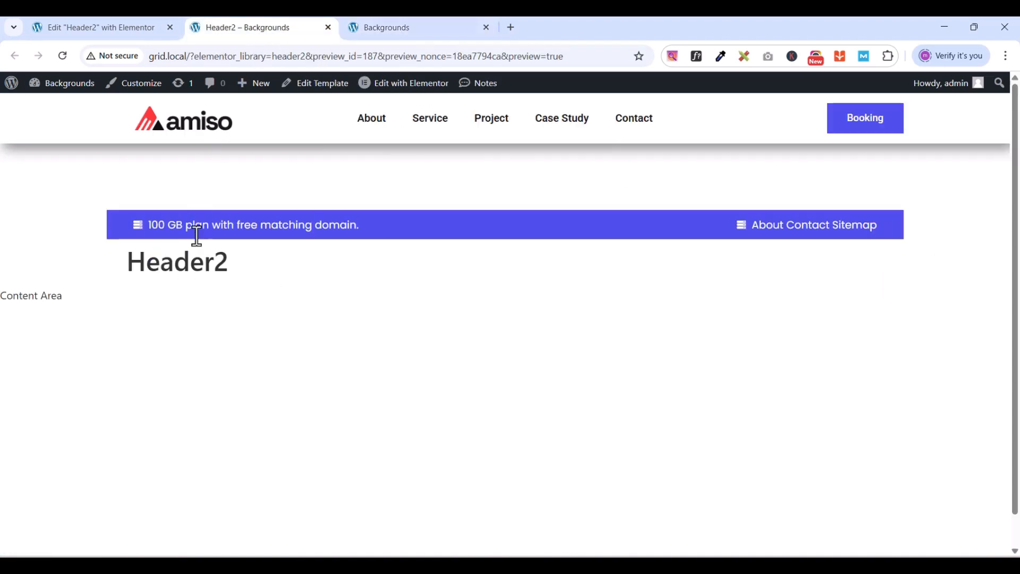
{"action": "left_click", "coordinate": [129, 31]}
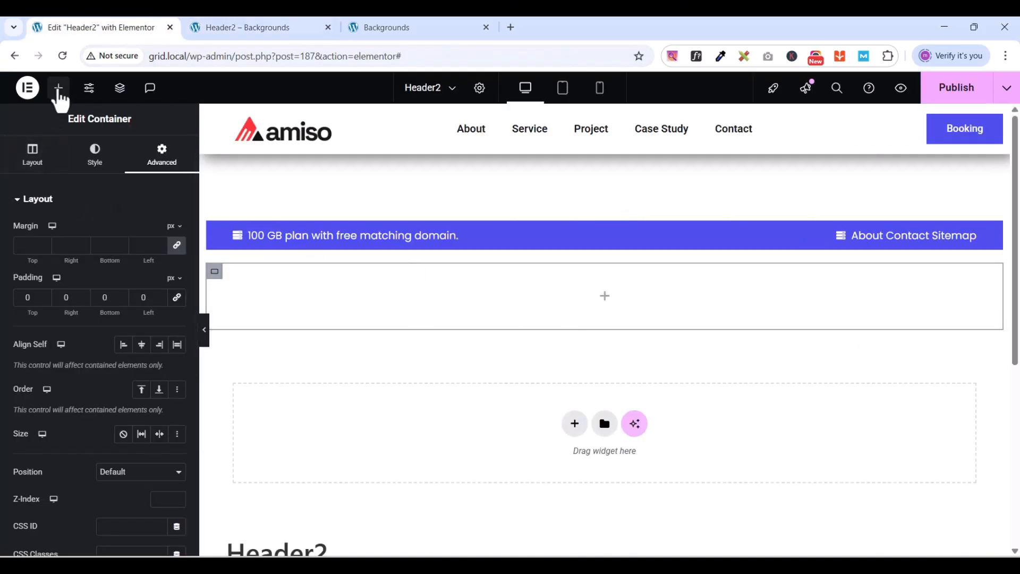
Add an Image widget to the empty container below the blue bar and set its image to the SolidCloud logo
{"action": "left_click", "coordinate": [59, 93]}
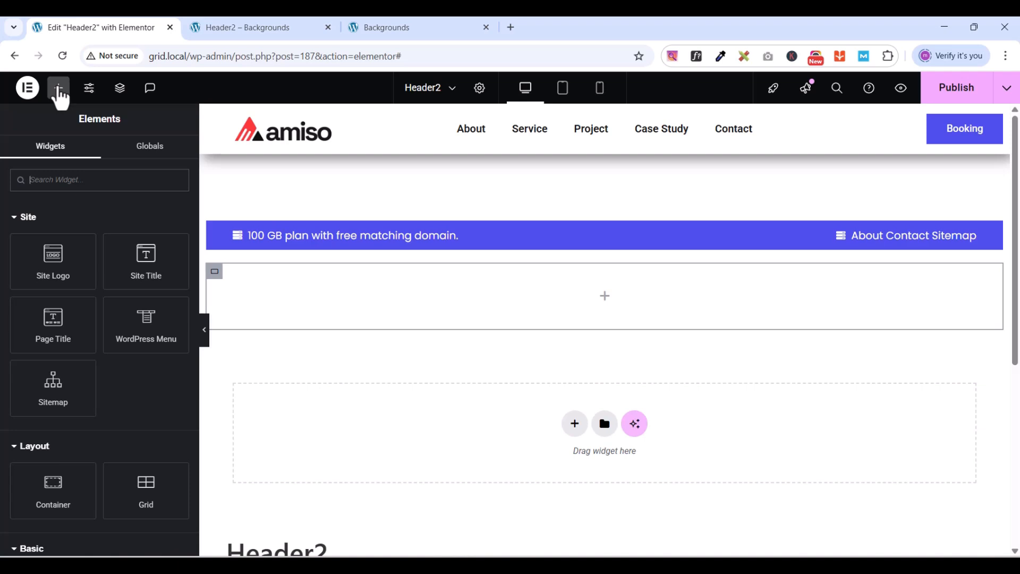
{"action": "type", "text": "ima"}
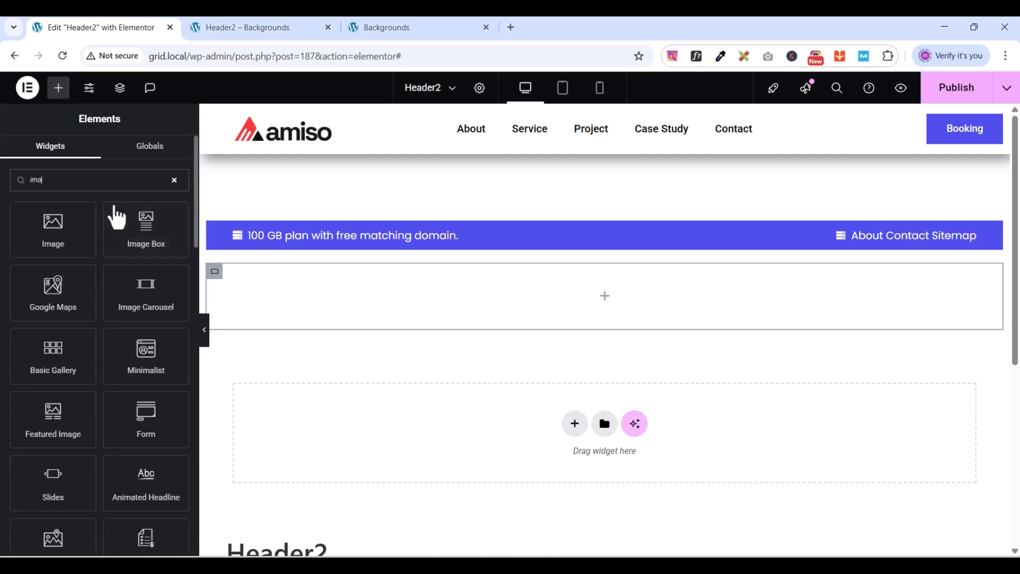
{"action": "left_click_drag", "start_coordinate": [62, 238], "coordinate": [623, 298]}
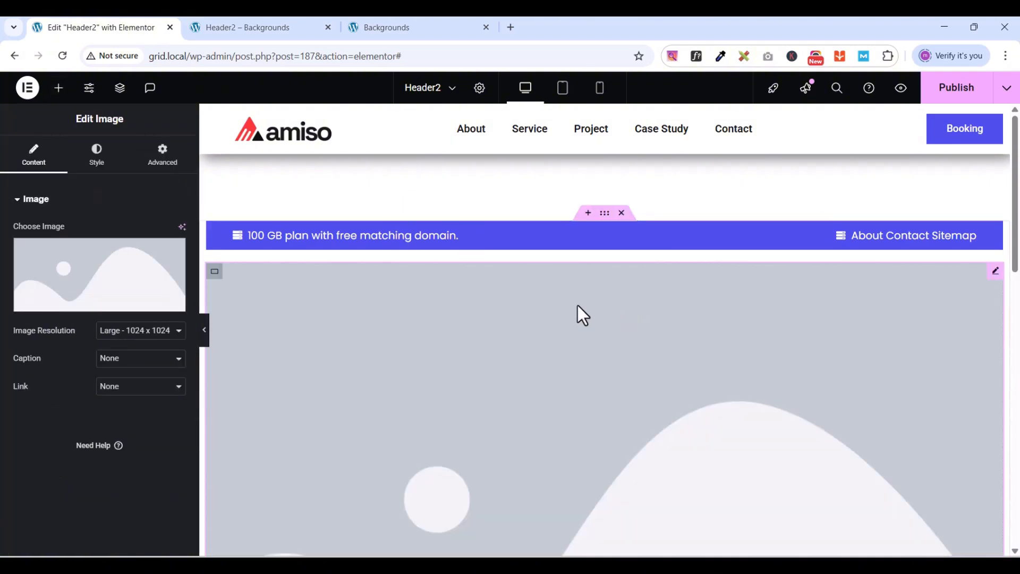
{"action": "left_click", "coordinate": [69, 304]}
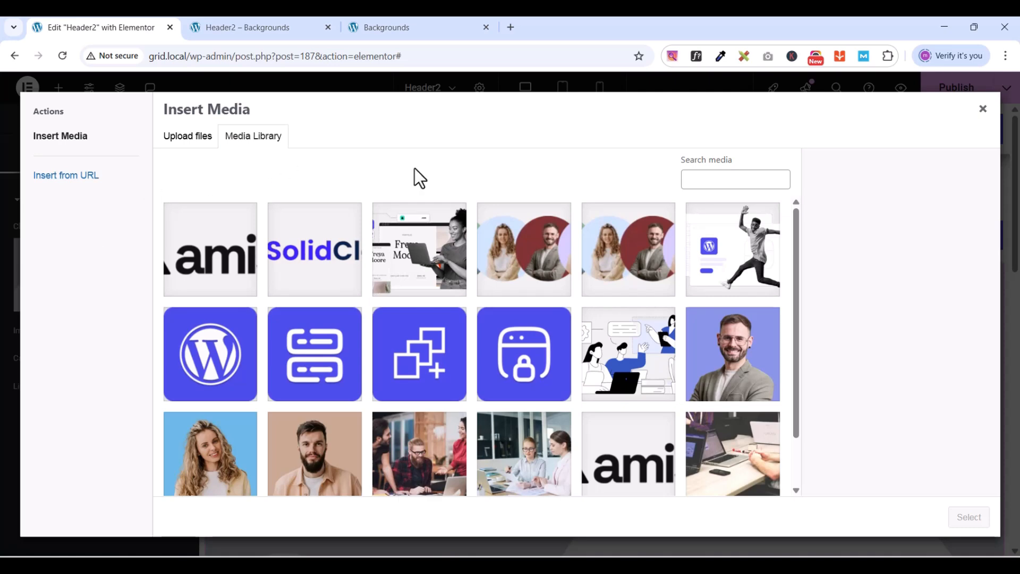
{"action": "left_click", "coordinate": [319, 256]}
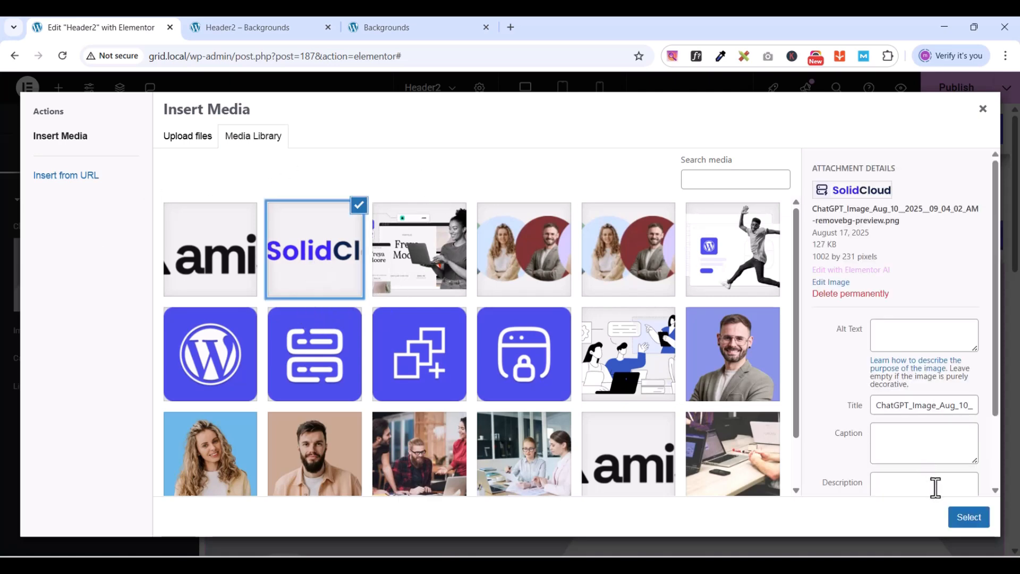
{"action": "left_click", "coordinate": [968, 517]}
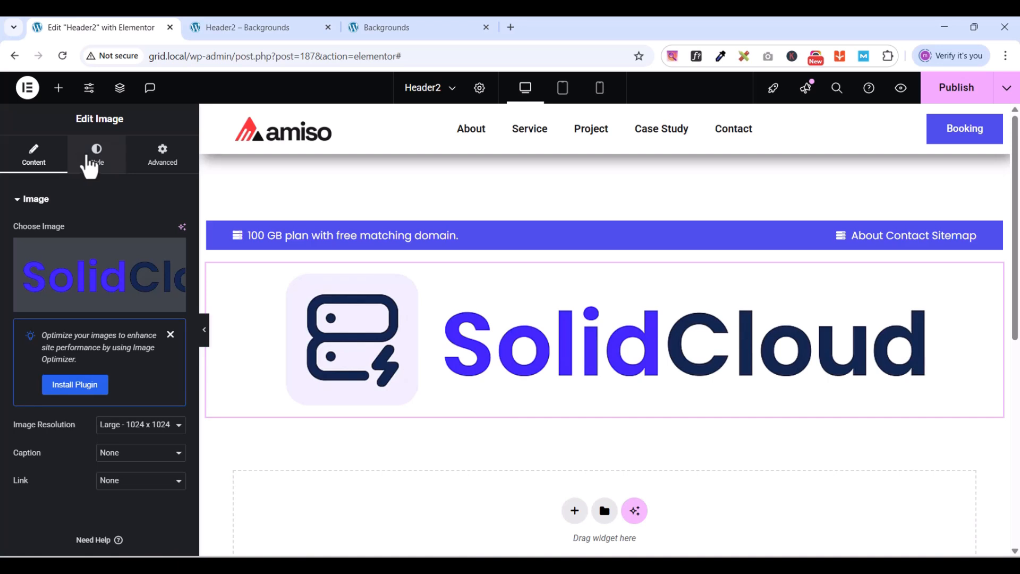
Set the SolidCloud logo's width to 31% and align it left
{"action": "left_click", "coordinate": [89, 165]}
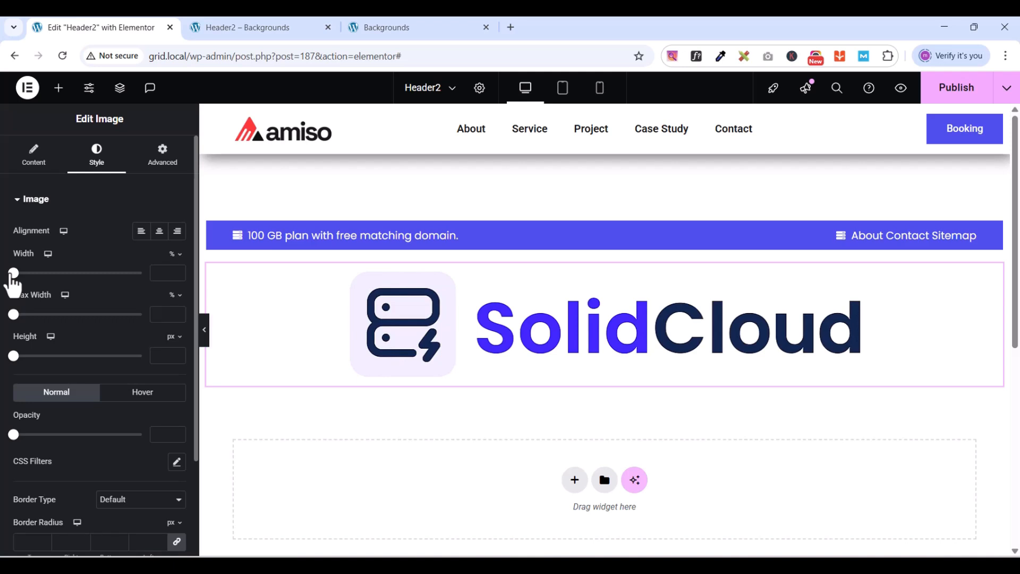
{"action": "left_click_drag", "start_coordinate": [12, 276], "coordinate": [52, 293]}
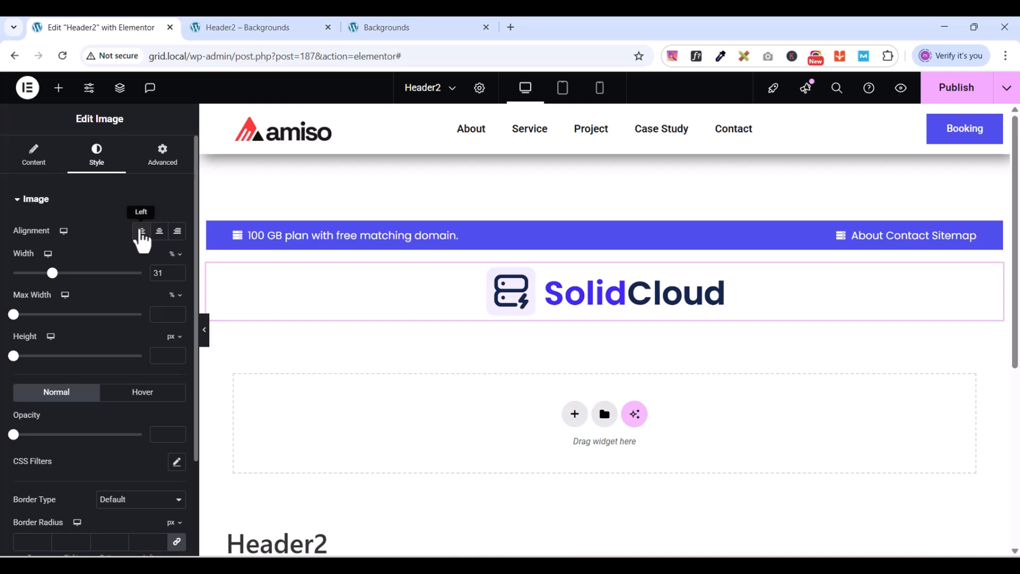
{"action": "left_click", "coordinate": [142, 232]}
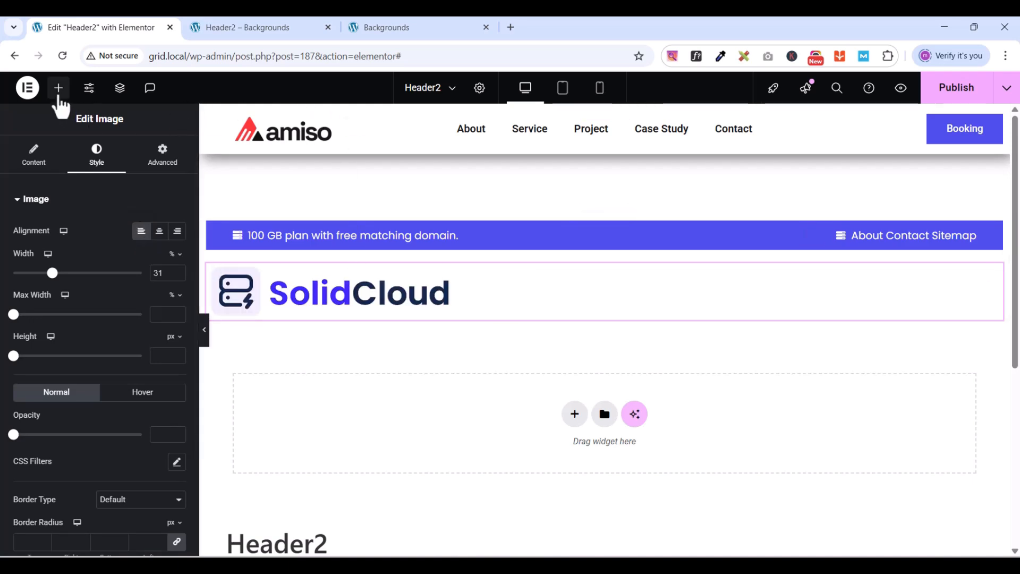
Add a Button widget below the SolidCloud logo in the same container, with the text "Register" and the Default type
{"action": "left_click", "coordinate": [59, 98]}
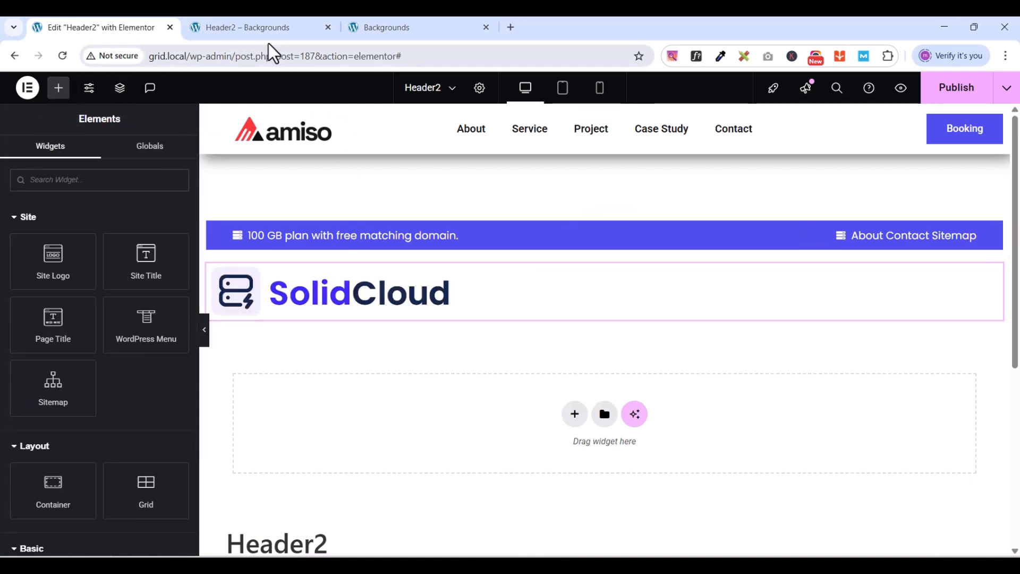
{"action": "left_click", "coordinate": [378, 34]}
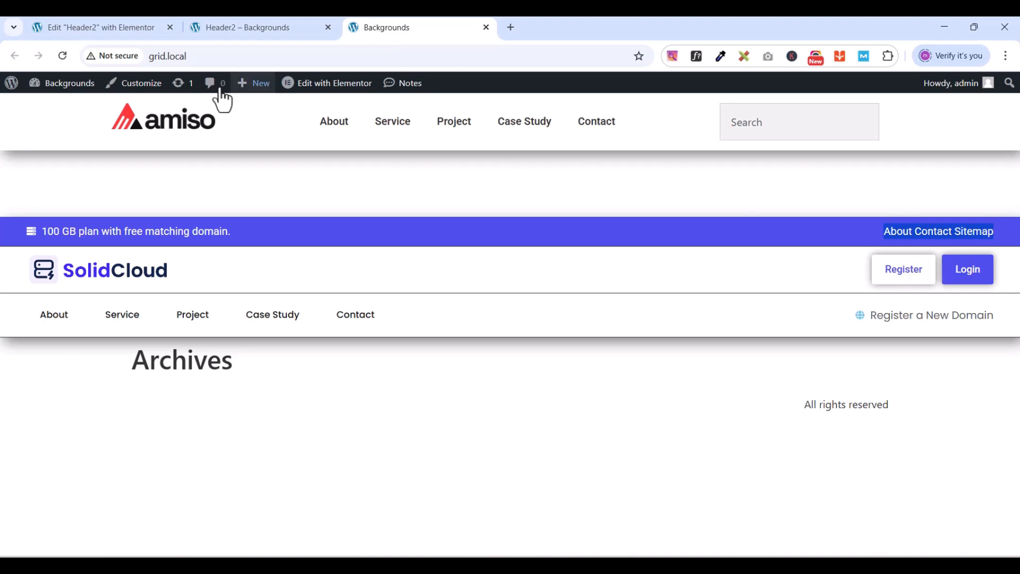
{"action": "left_click", "coordinate": [126, 31]}
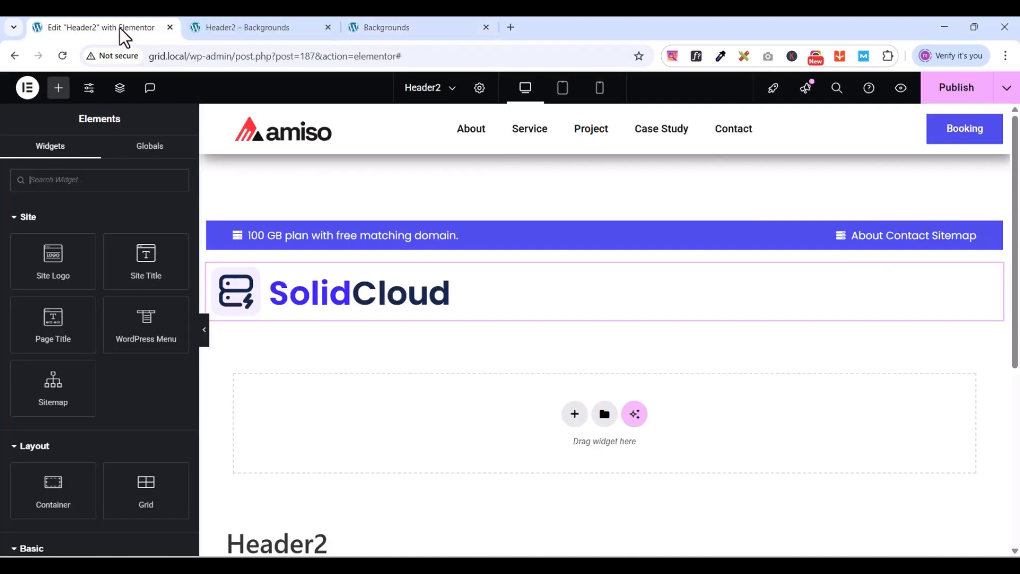
{"action": "left_click", "coordinate": [85, 180]}
{"action": "type", "text": "but"}
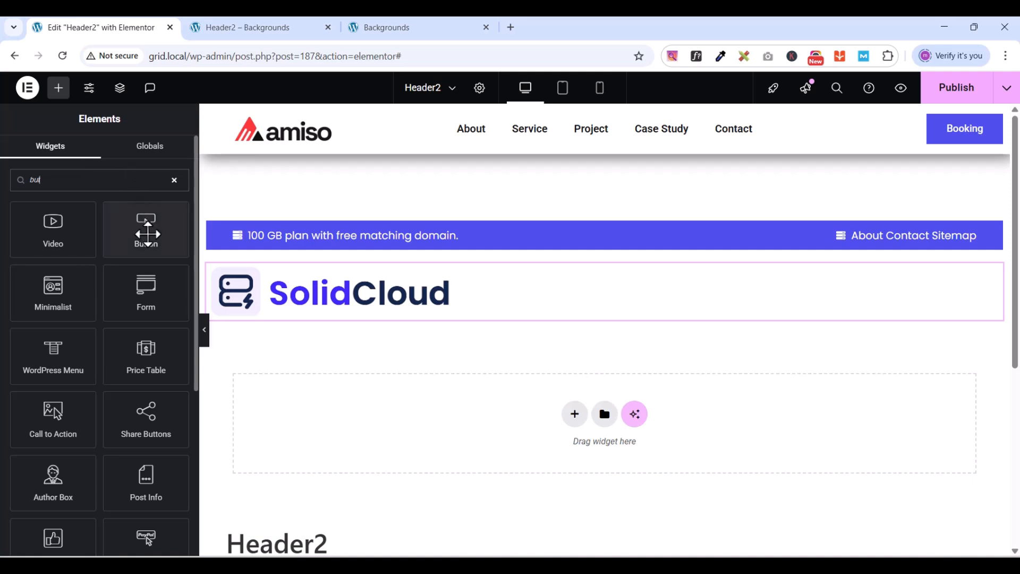
{"action": "left_click_drag", "start_coordinate": [147, 225], "coordinate": [372, 318]}
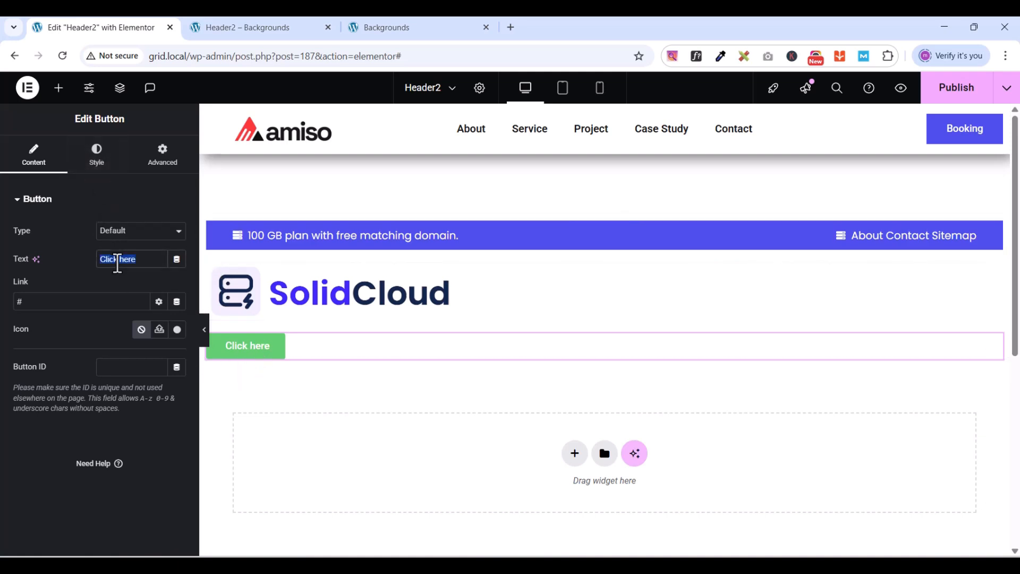
{"action": "type", "text": "Register"}
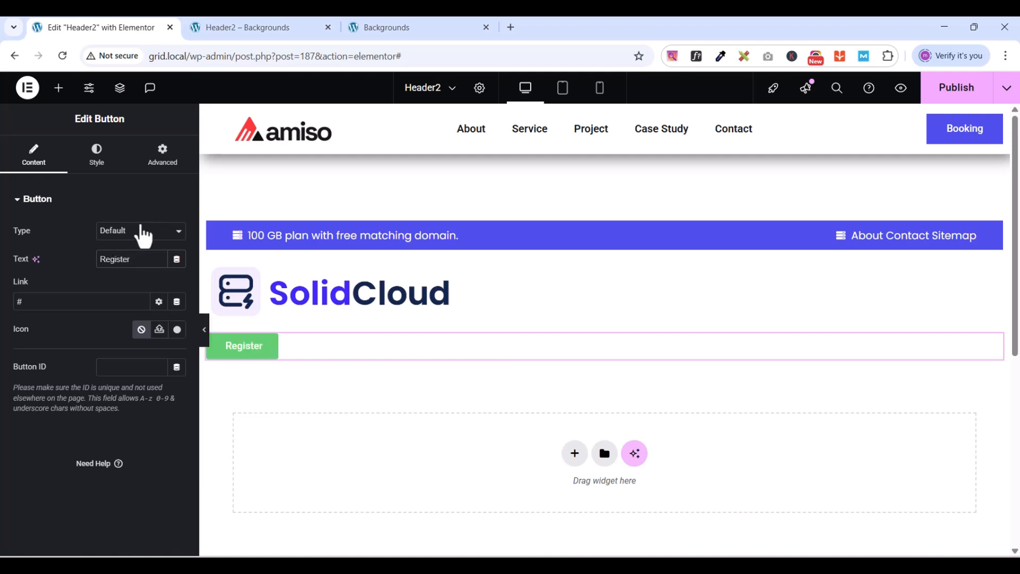
{"action": "left_click", "coordinate": [141, 234]}
{"action": "left_click", "coordinate": [140, 244]}
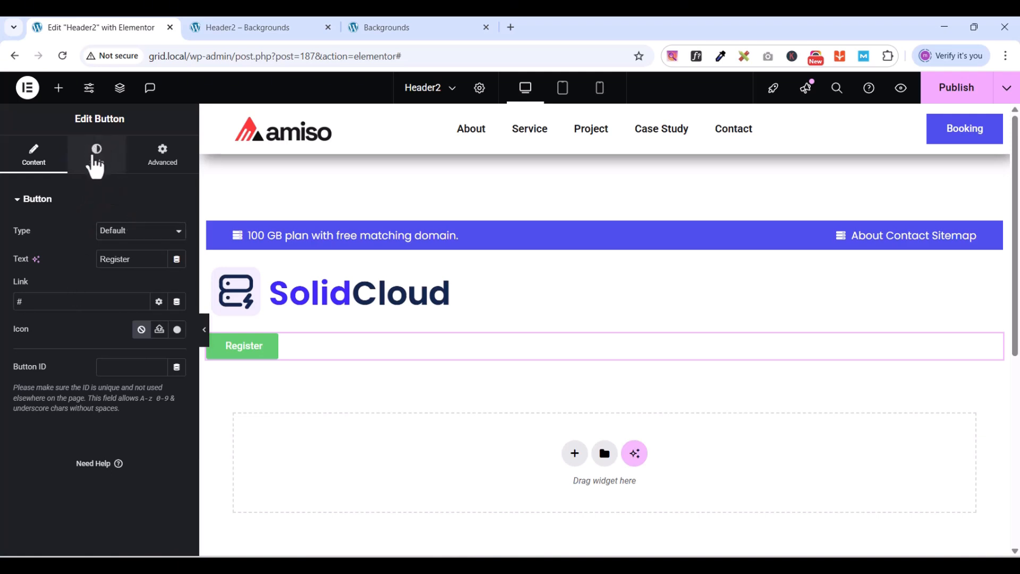
Set the Register button's font family to Poppins
{"action": "left_click", "coordinate": [96, 156]}
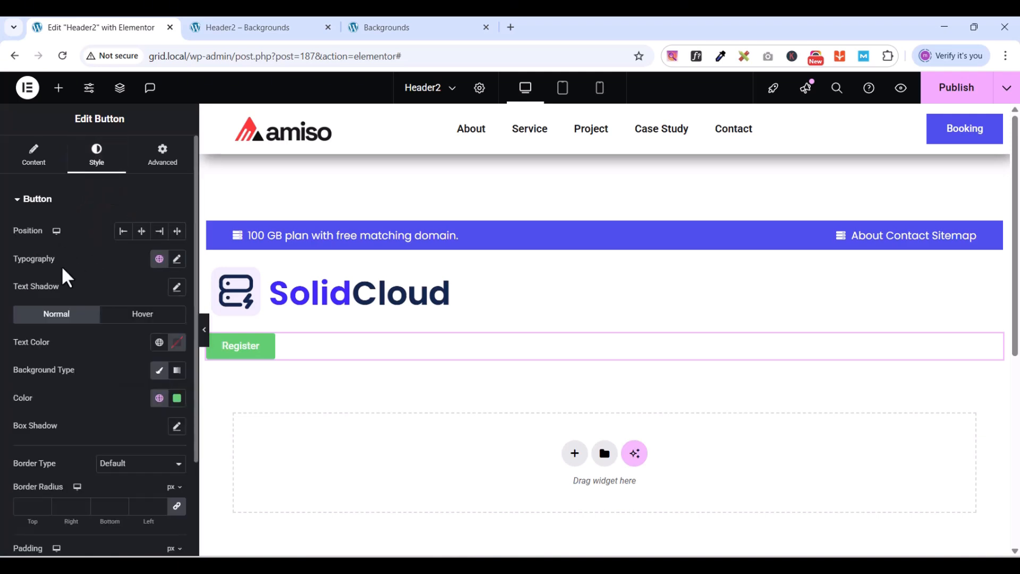
{"action": "left_click", "coordinate": [177, 259]}
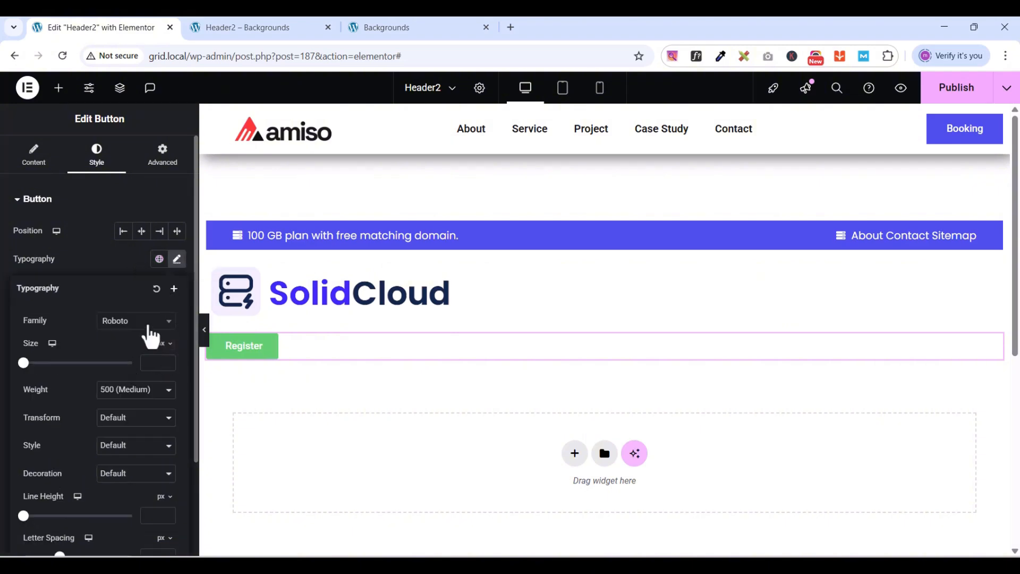
{"action": "left_click", "coordinate": [145, 321]}
{"action": "type", "text": "po"}
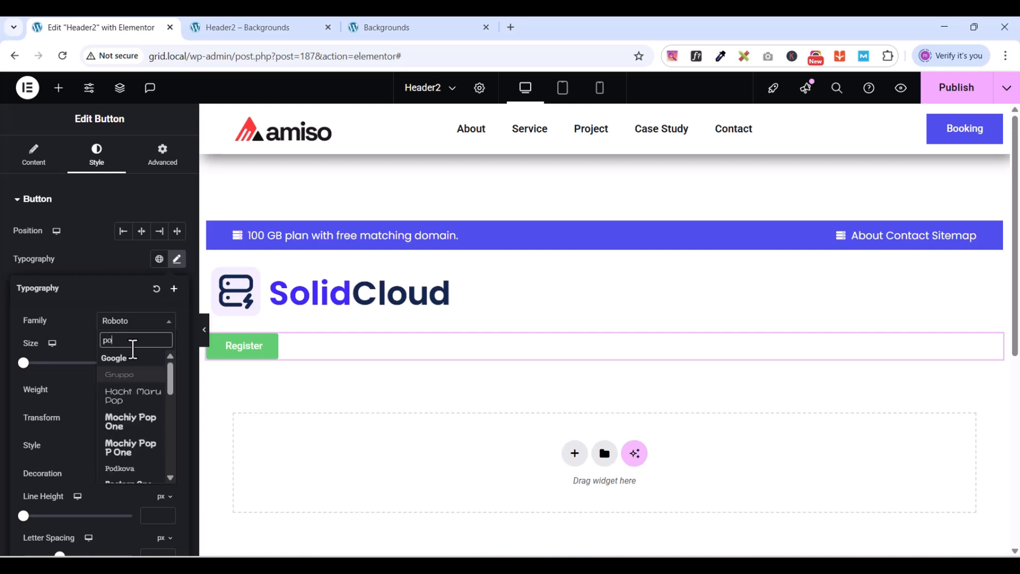
{"action": "type", "text": "p"}
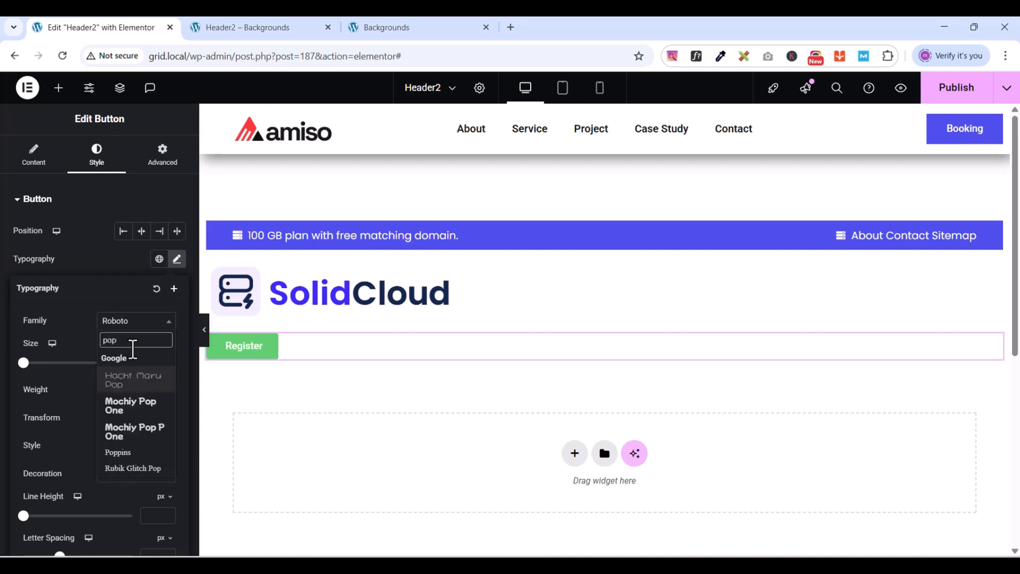
{"action": "left_click", "coordinate": [114, 453]}
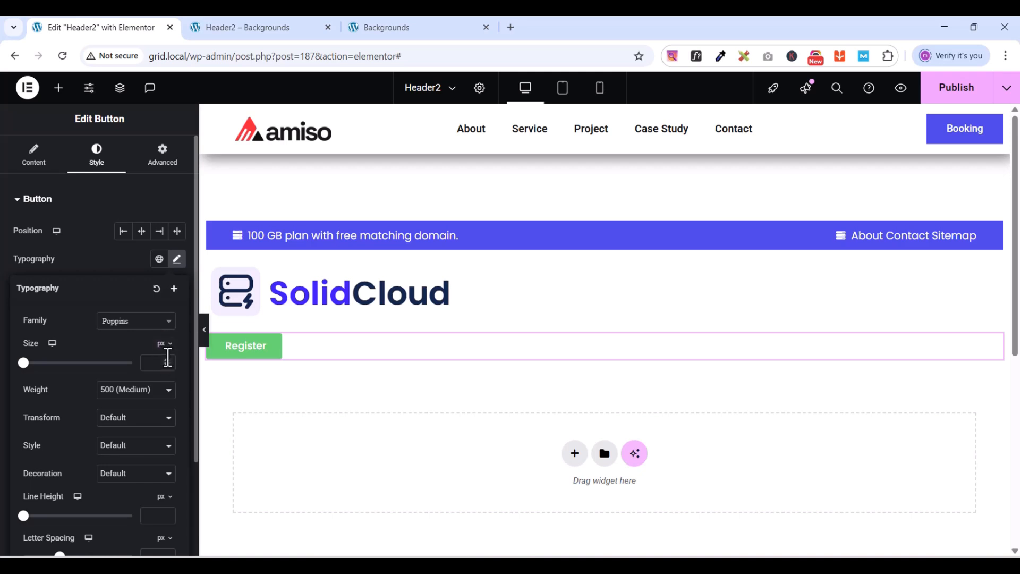
Set the Register button's font size to 15 px and close its typography settings
{"action": "left_click", "coordinate": [167, 360]}
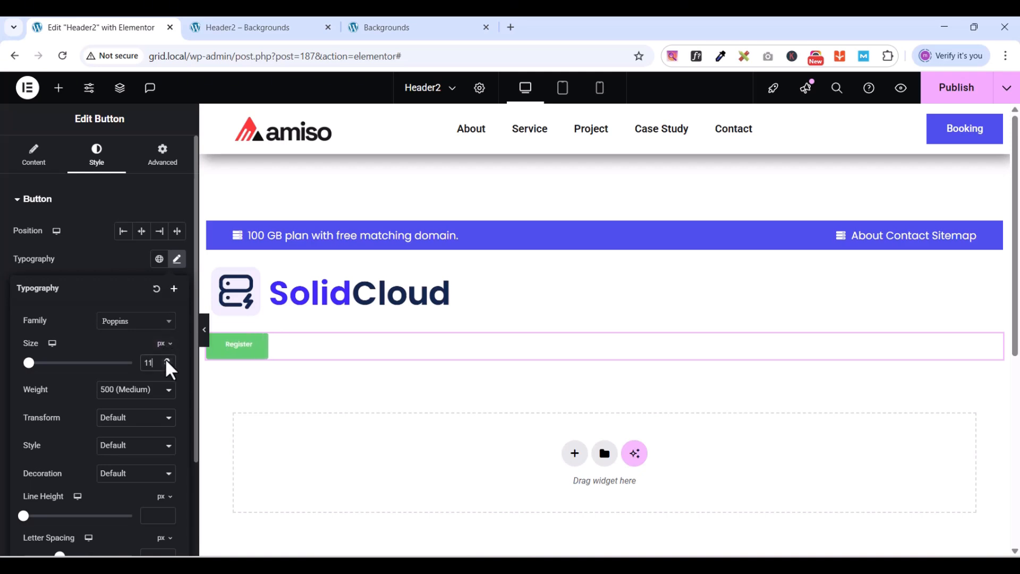
{"action": "left_click", "coordinate": [167, 361]}
{"action": "left_click", "coordinate": [168, 360]}
{"action": "left_click", "coordinate": [167, 361]}
{"action": "left_click", "coordinate": [167, 360]}
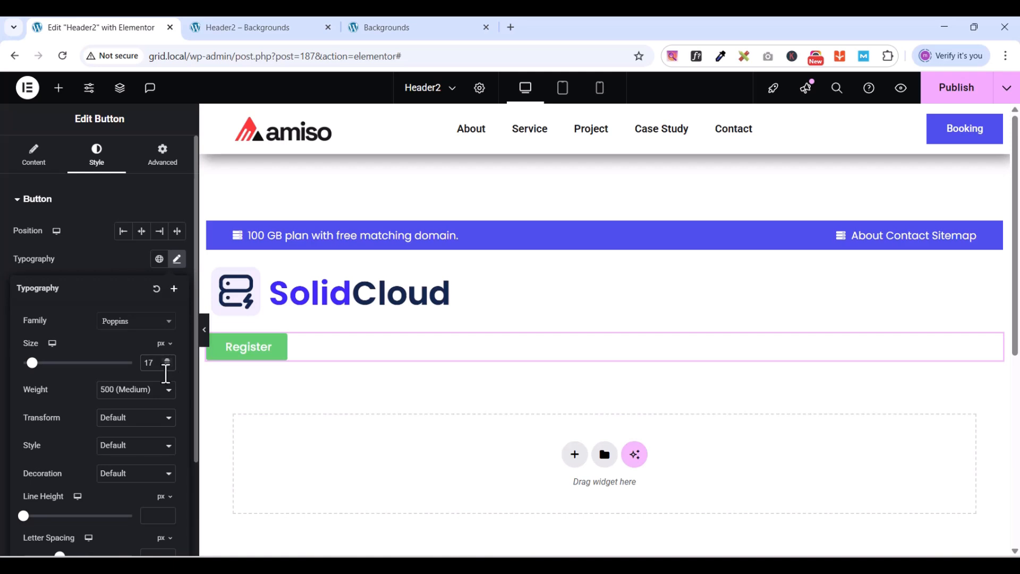
{"action": "left_click", "coordinate": [167, 366]}
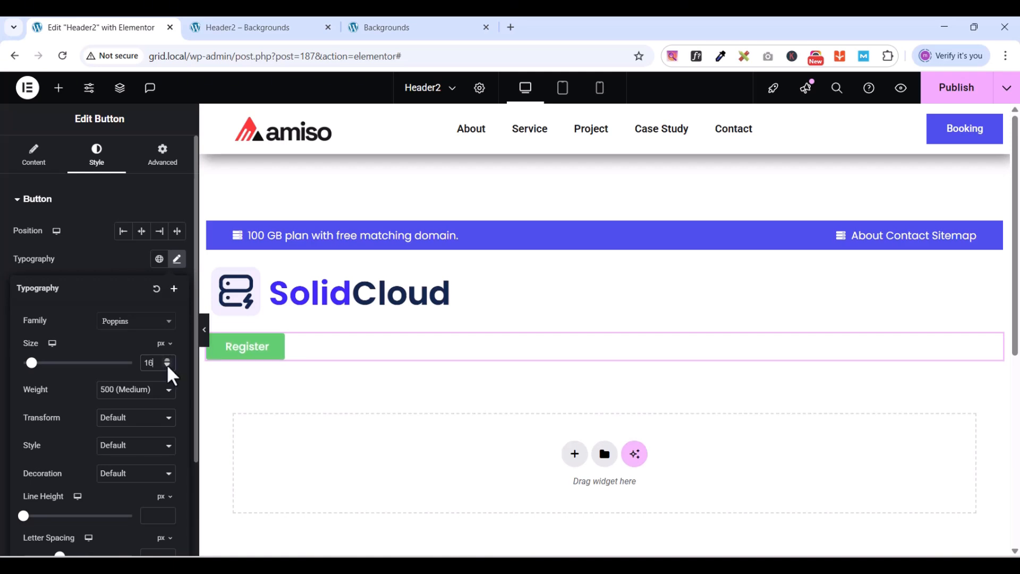
{"action": "left_click", "coordinate": [167, 366]}
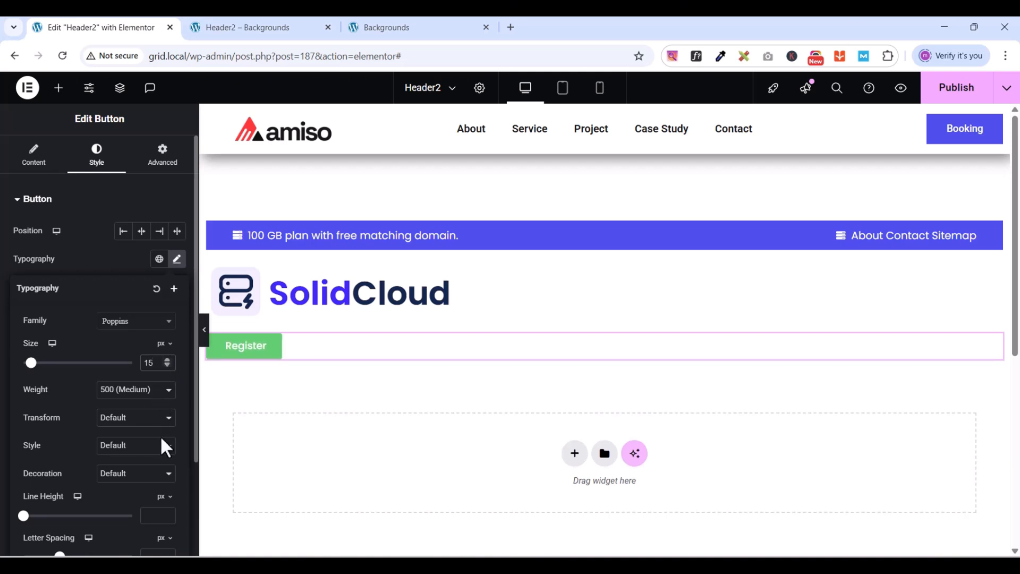
{"action": "scroll", "coordinate": [104, 438], "scroll_direction": "down", "scroll_amount": 1}
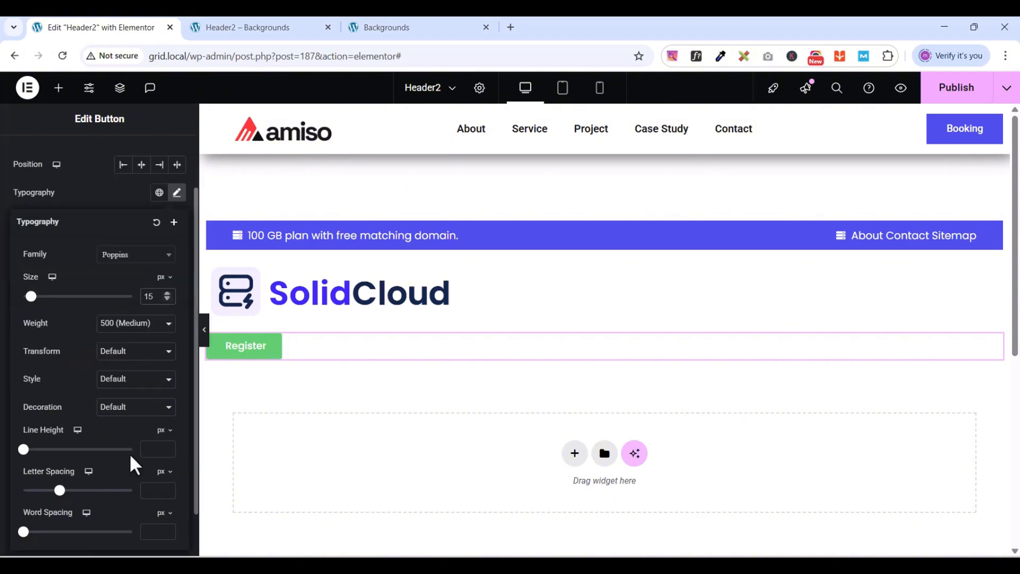
{"action": "scroll", "coordinate": [117, 324], "scroll_direction": "up", "scroll_amount": 1}
{"action": "left_click", "coordinate": [109, 259]}
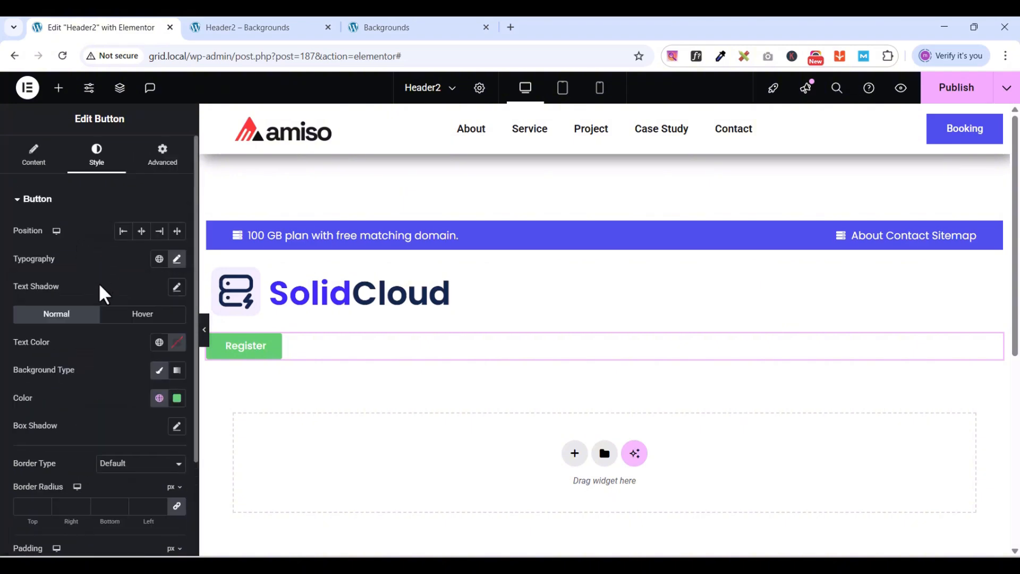
Give the Register button the global color Nnew Cyan as background and padding of 15 px top and bottom, 20 px right and left
{"action": "left_click", "coordinate": [159, 398]}
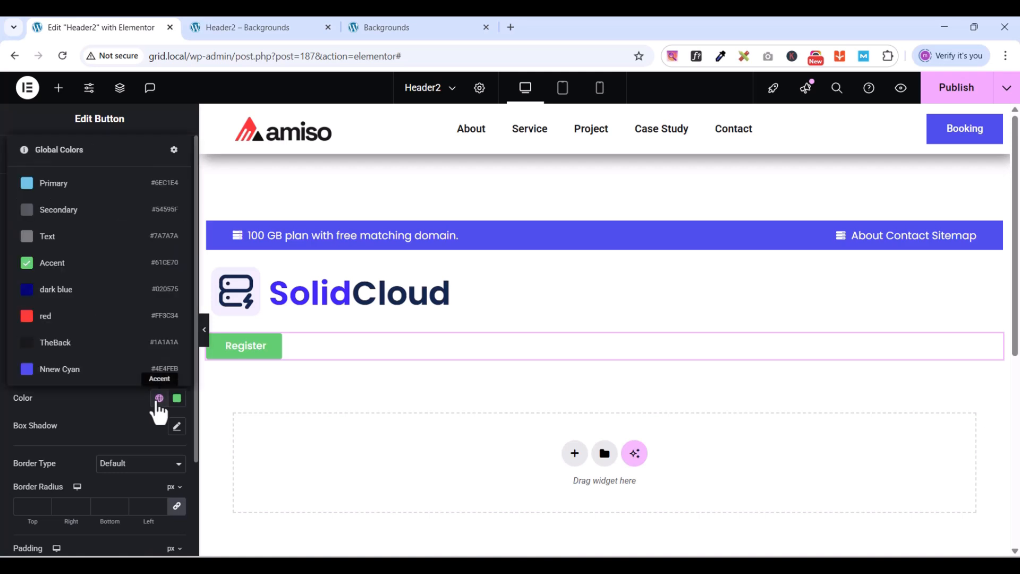
{"action": "left_click", "coordinate": [80, 369]}
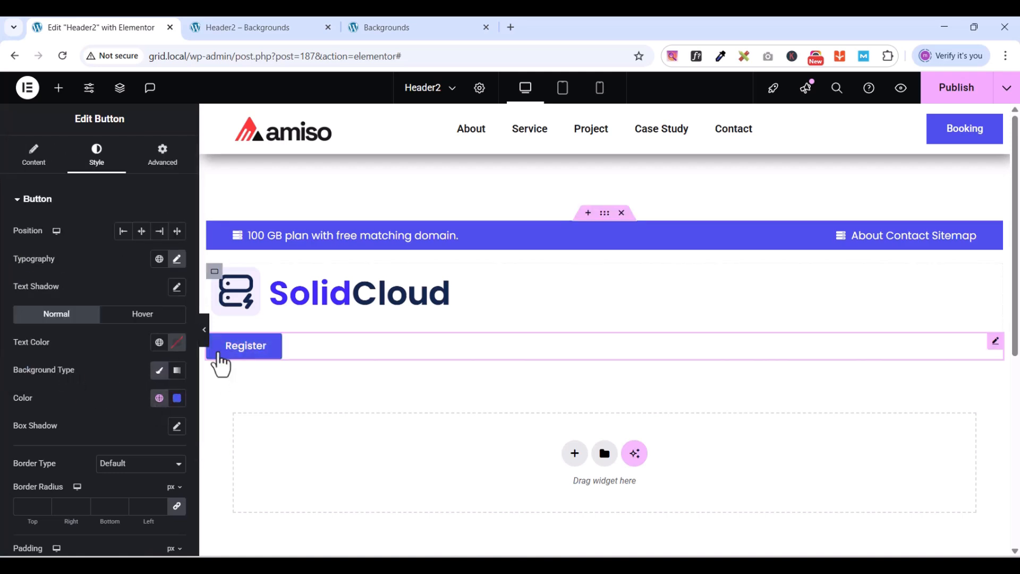
{"action": "scroll", "coordinate": [107, 446], "scroll_direction": "down", "scroll_amount": 1}
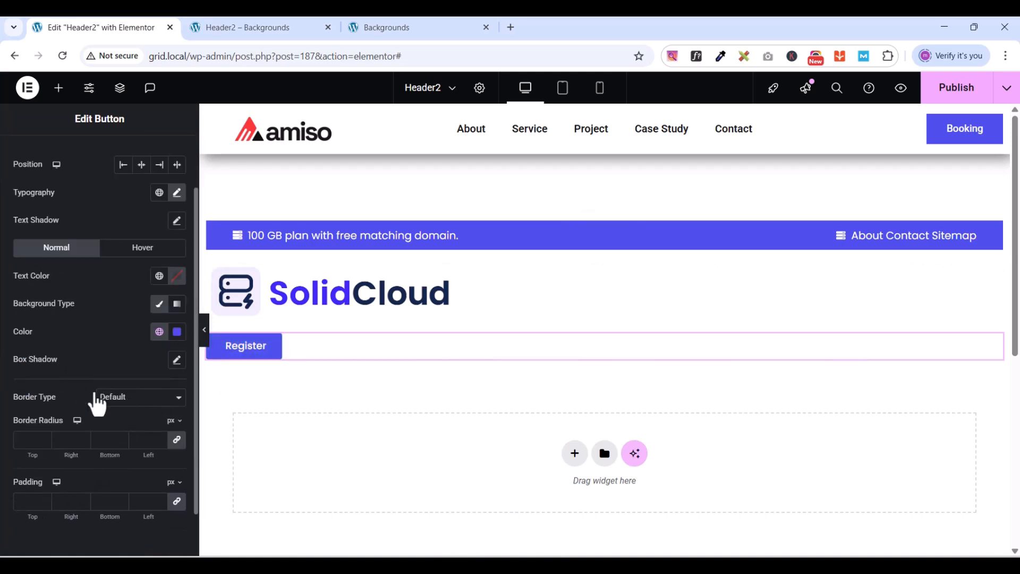
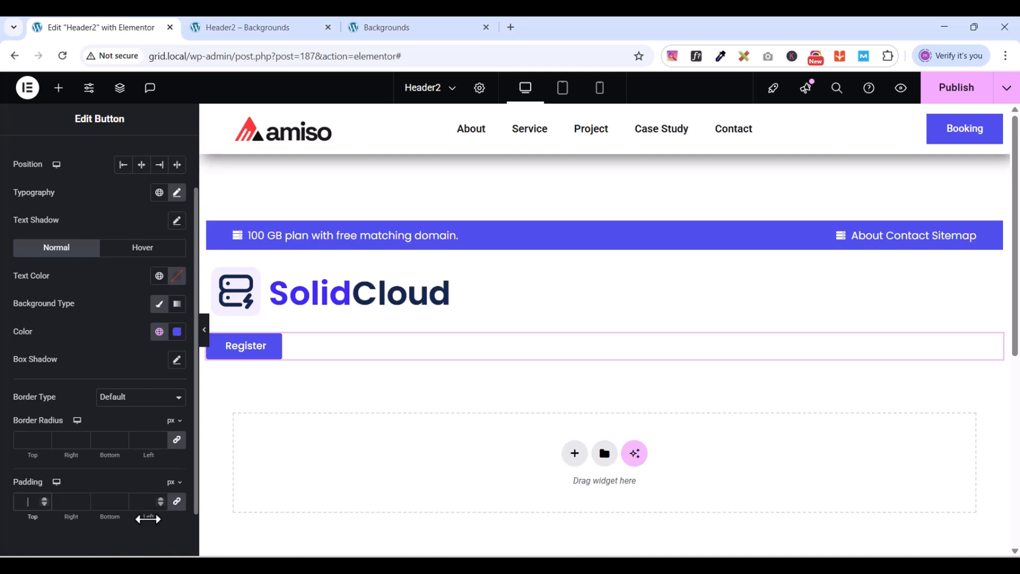
{"action": "type", "text": "15"}
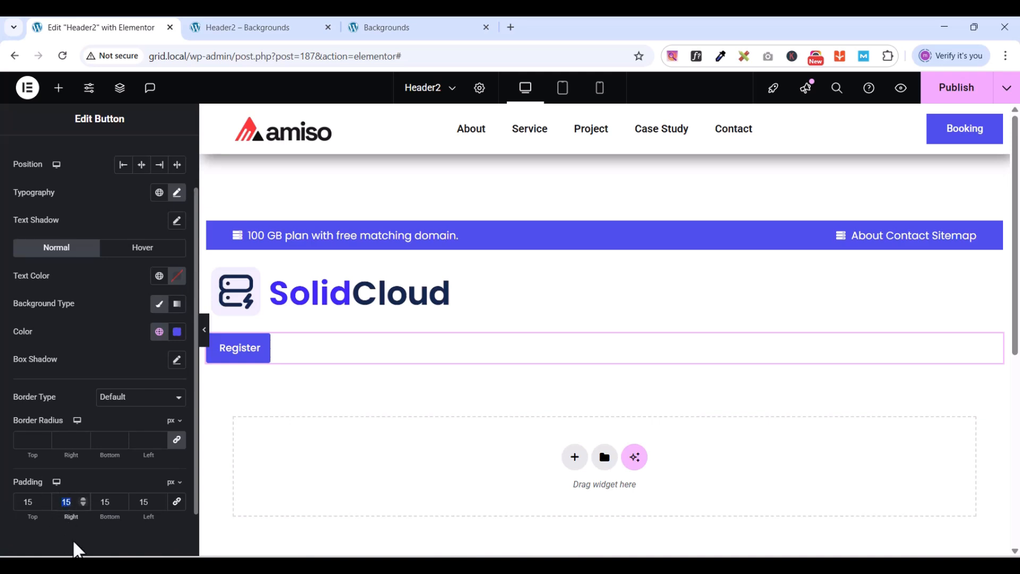
{"action": "type", "text": "20"}
{"action": "double_click", "coordinate": [141, 502]}
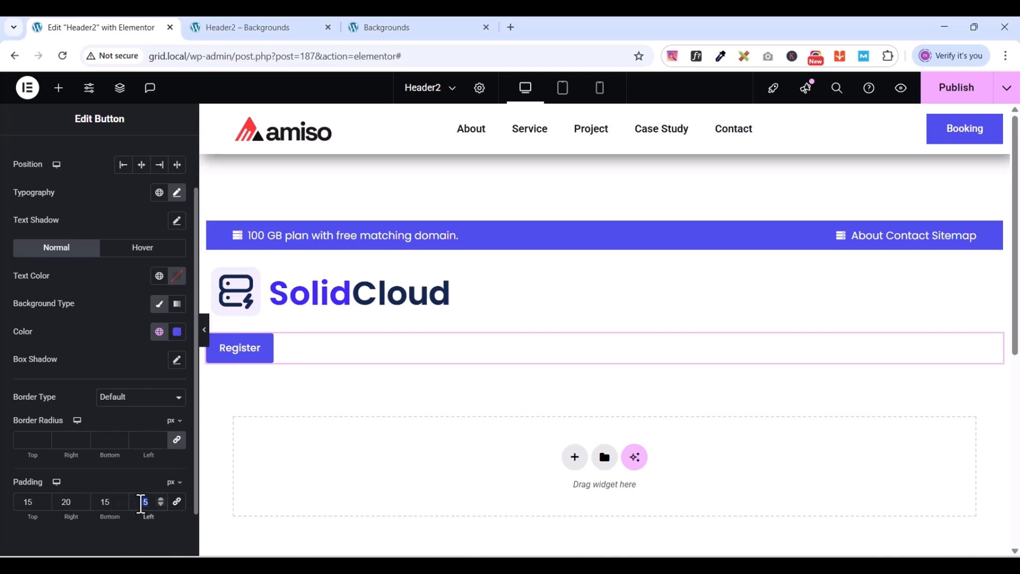
{"action": "type", "text": "20"}
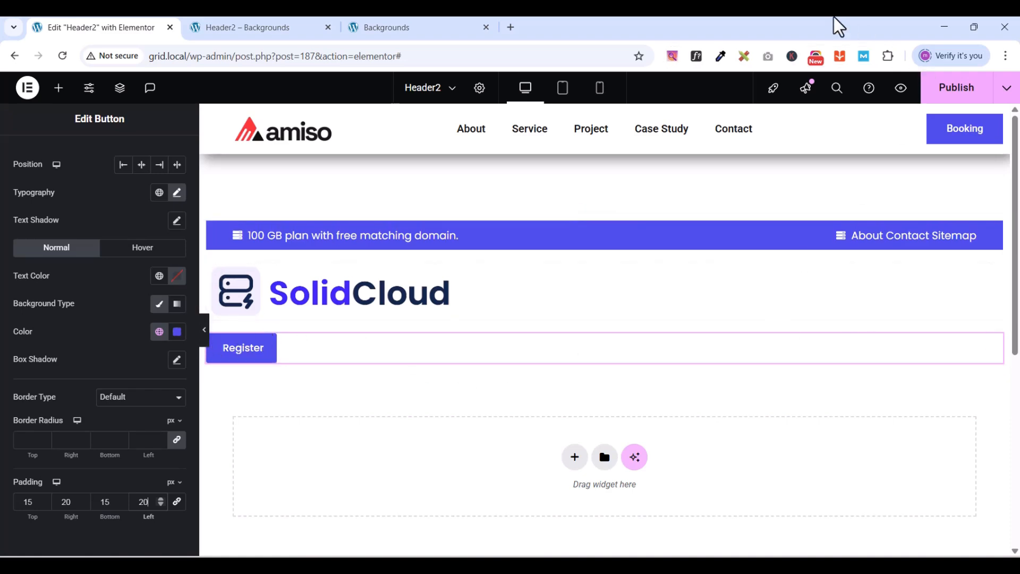
Check the reference header, then set the Register button's background to #FFFFFF and its text to the global color TheBack
{"action": "left_click", "coordinate": [388, 28]}
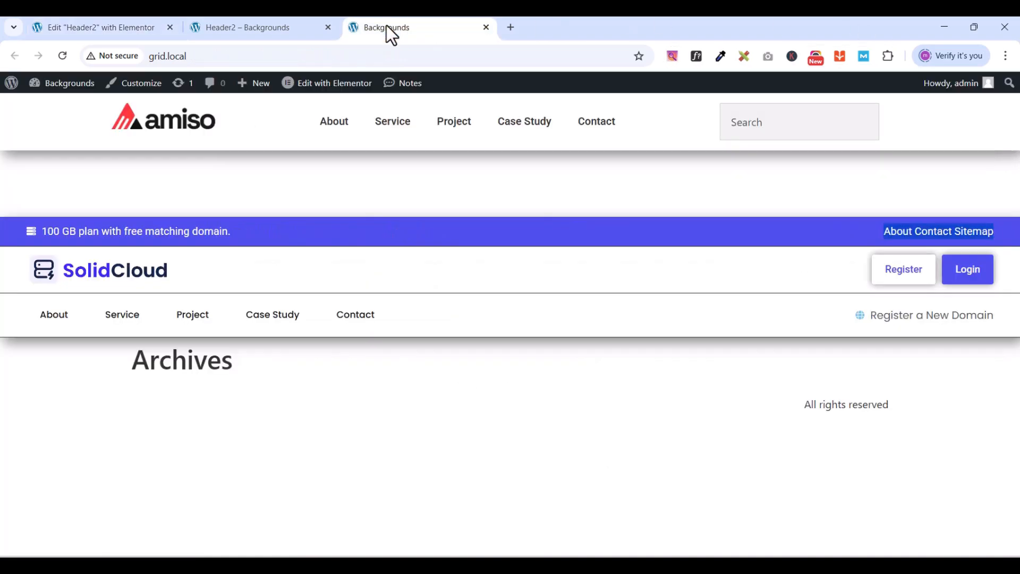
{"action": "left_click", "coordinate": [263, 30]}
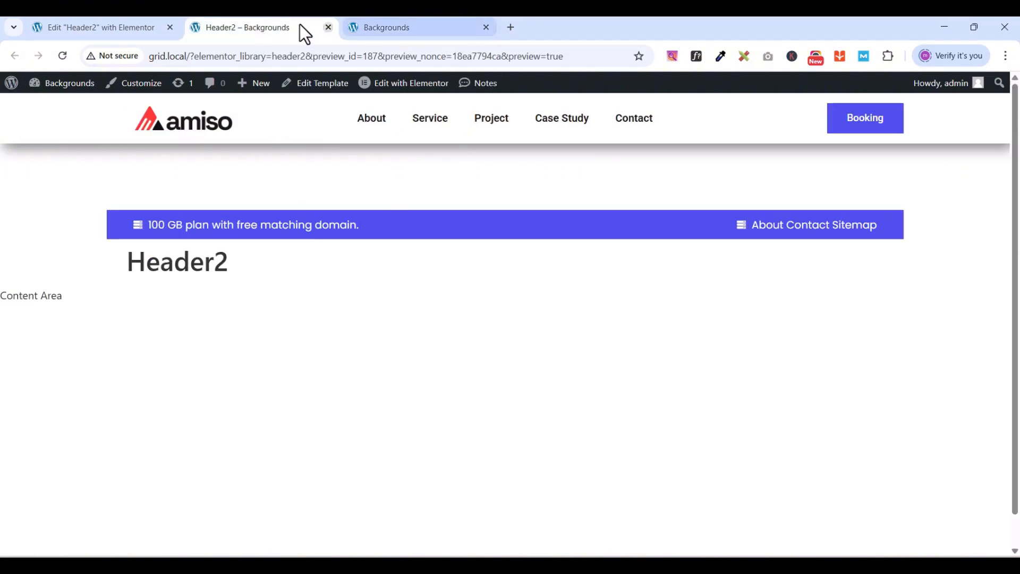
{"action": "left_click", "coordinate": [113, 30]}
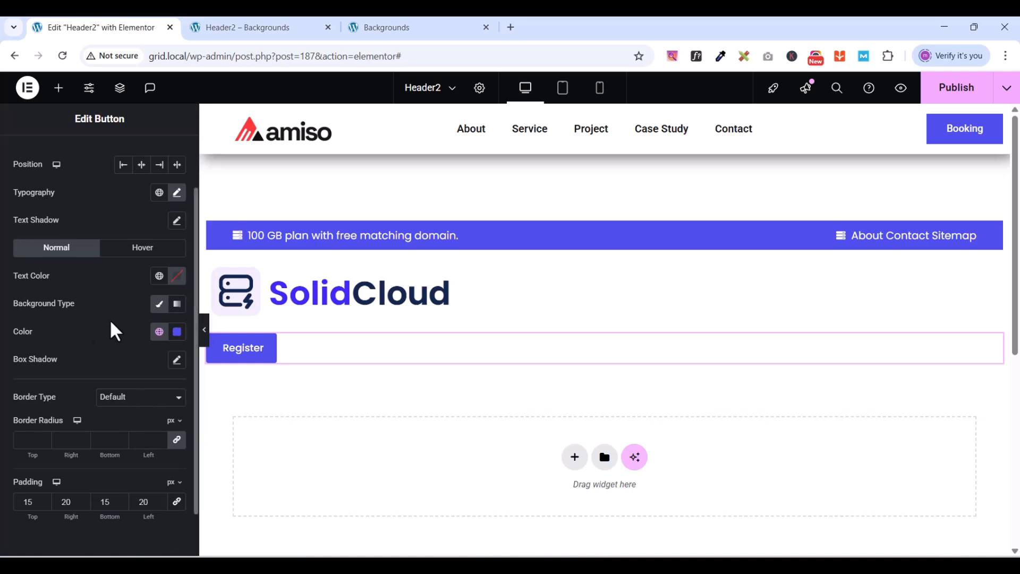
{"action": "left_click", "coordinate": [159, 335]}
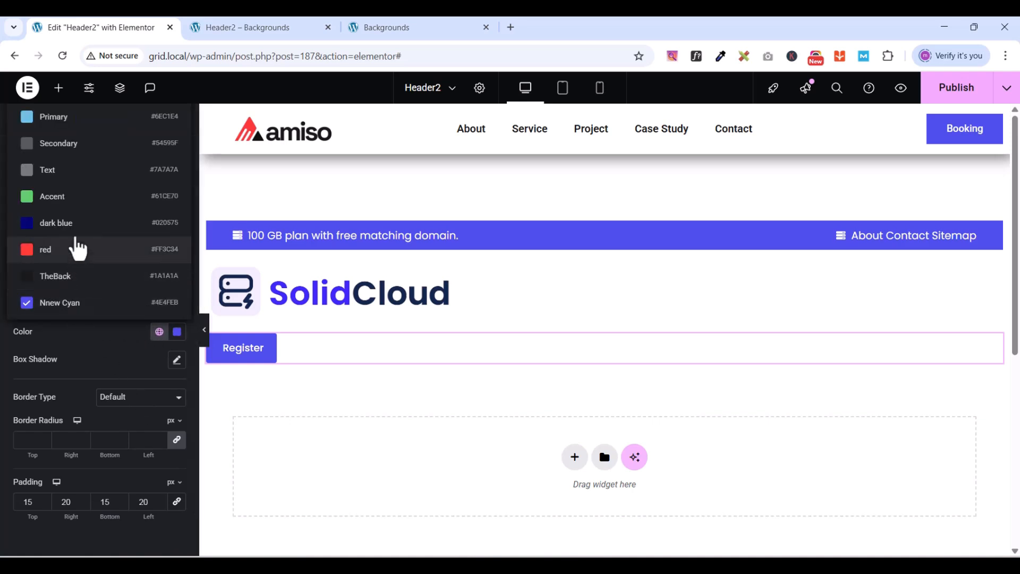
{"action": "left_click", "coordinate": [177, 339]}
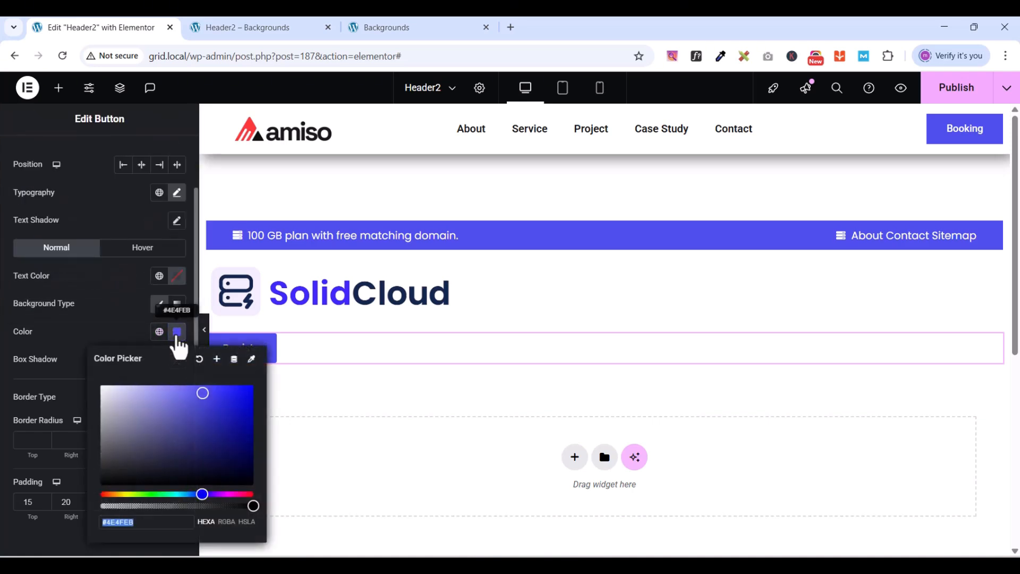
{"action": "type", "text": "#FFFFFF"}
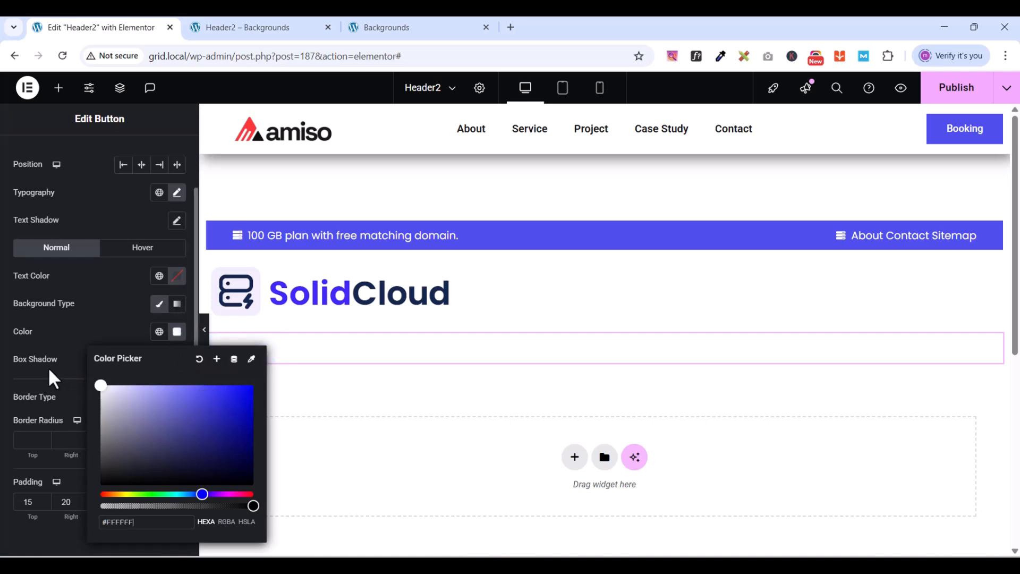
{"action": "left_click", "coordinate": [108, 277]}
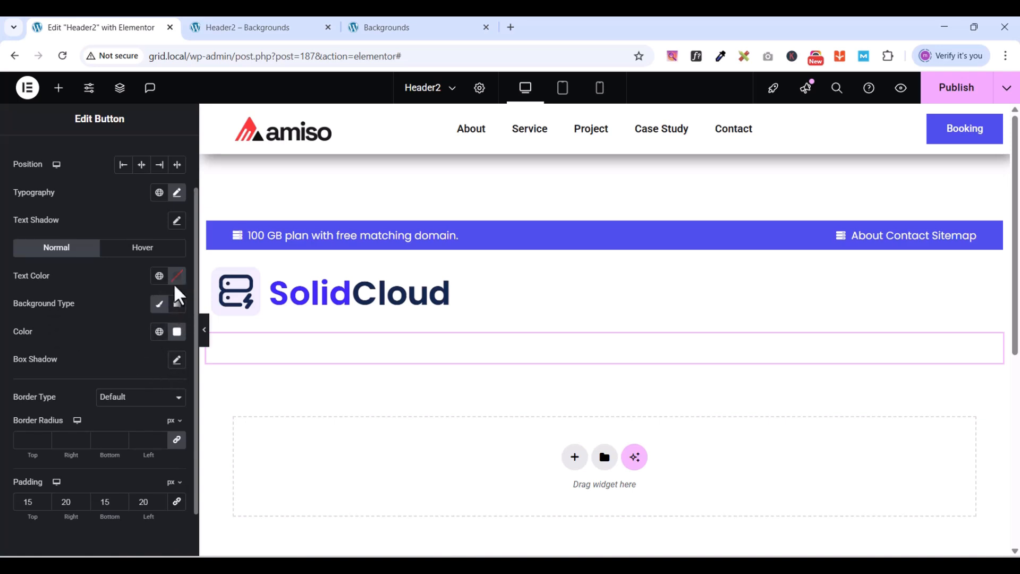
{"action": "left_click", "coordinate": [159, 276]}
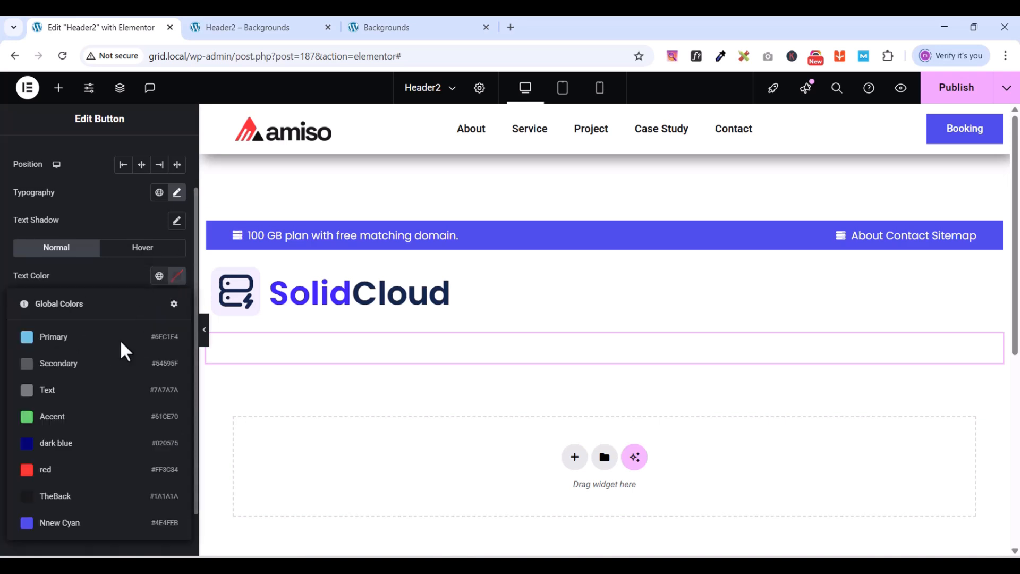
{"action": "left_click", "coordinate": [72, 499]}
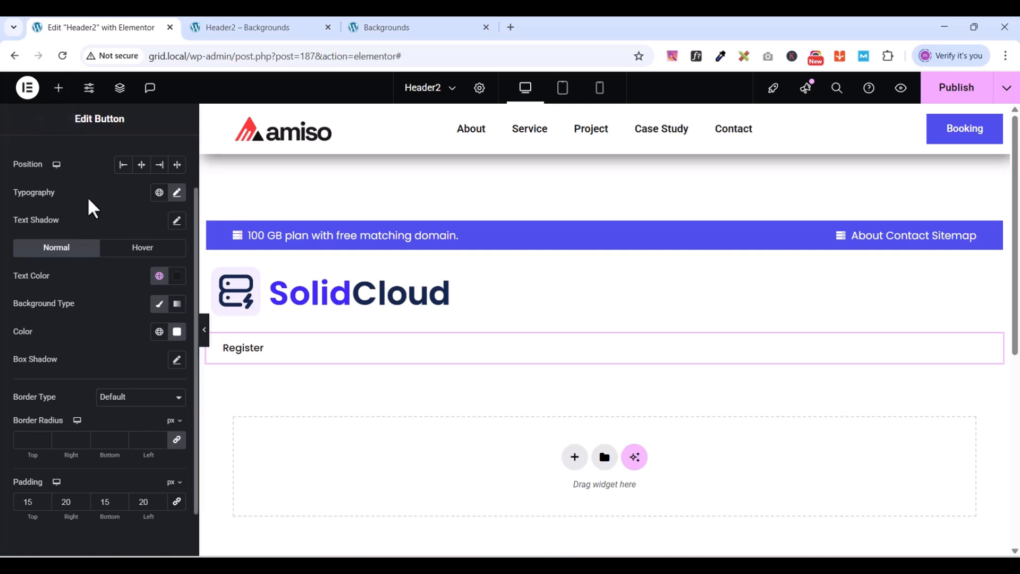
Add a box shadow with the default settings to the Register button
{"action": "scroll", "coordinate": [88, 395], "scroll_direction": "up", "scroll_amount": 1}
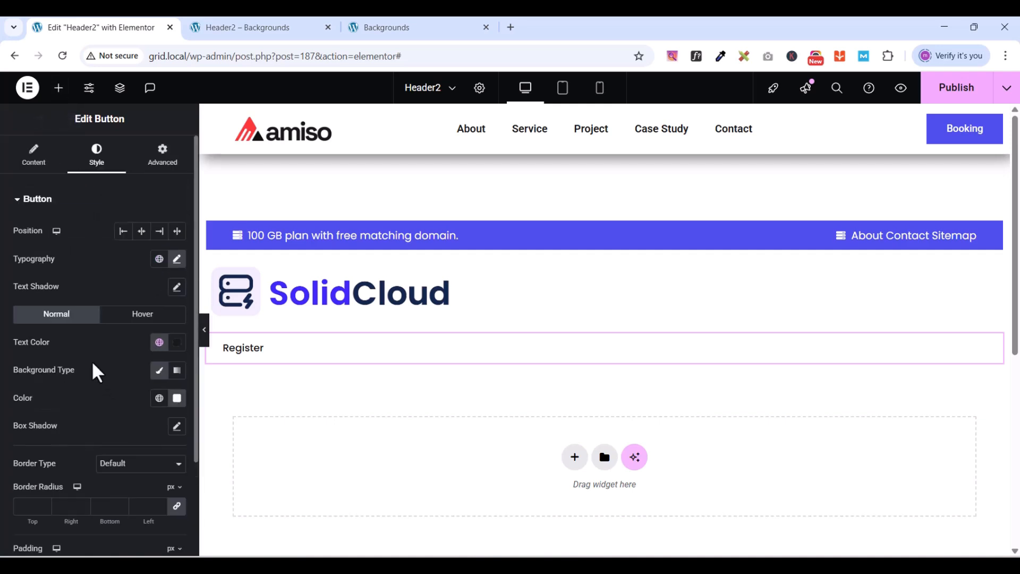
{"action": "scroll", "coordinate": [94, 260], "scroll_direction": "down", "scroll_amount": 2}
{"action": "scroll", "coordinate": [95, 285], "scroll_direction": "up", "scroll_amount": 2}
{"action": "left_click", "coordinate": [14, 202]}
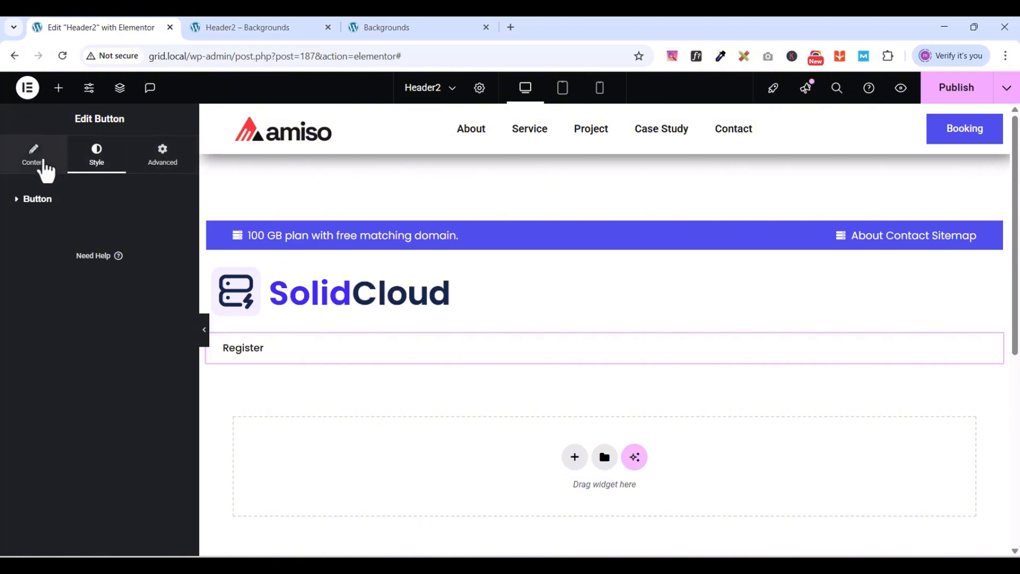
{"action": "left_click", "coordinate": [132, 165]}
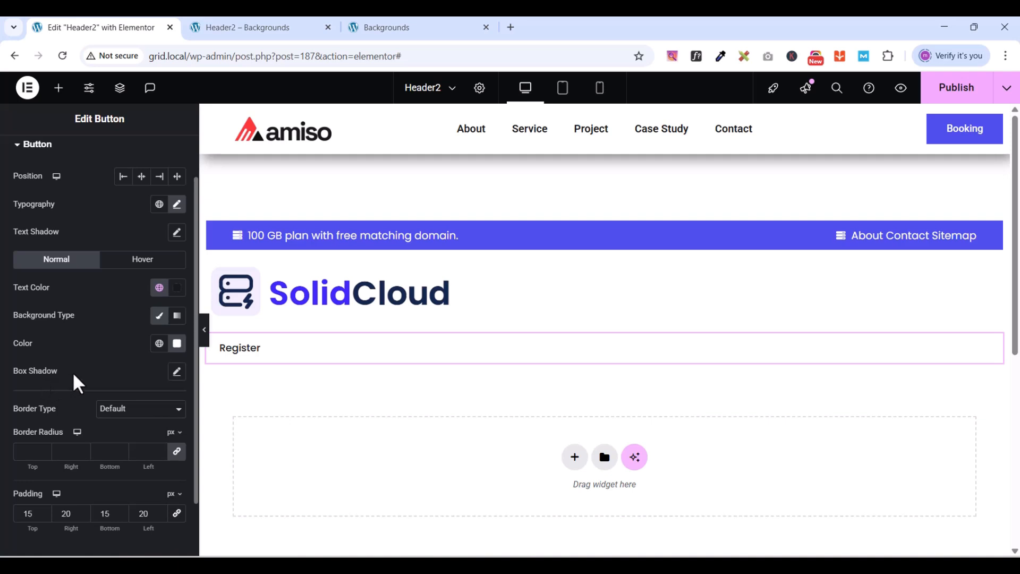
{"action": "left_click", "coordinate": [177, 371]}
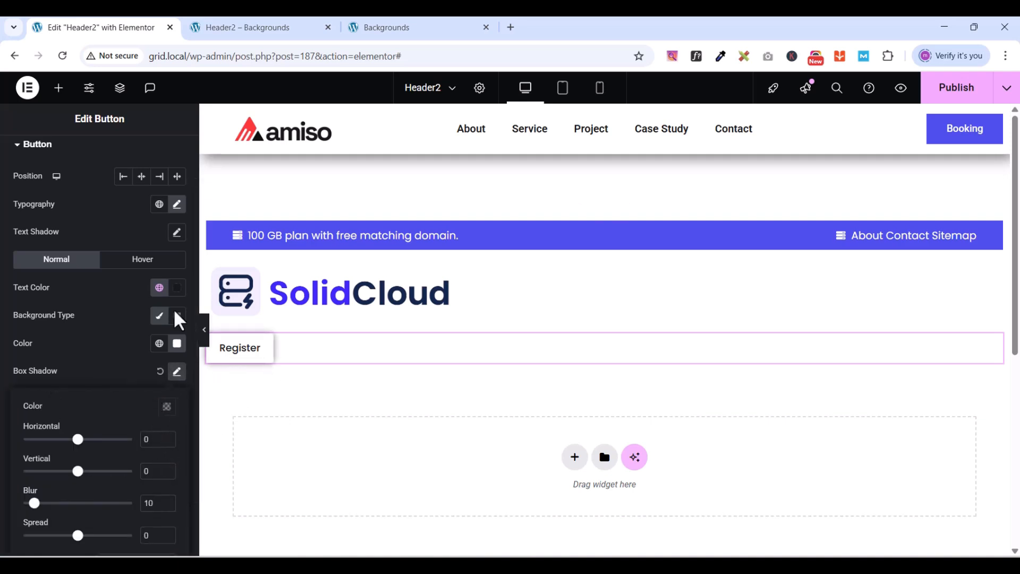
{"action": "left_click", "coordinate": [17, 151]}
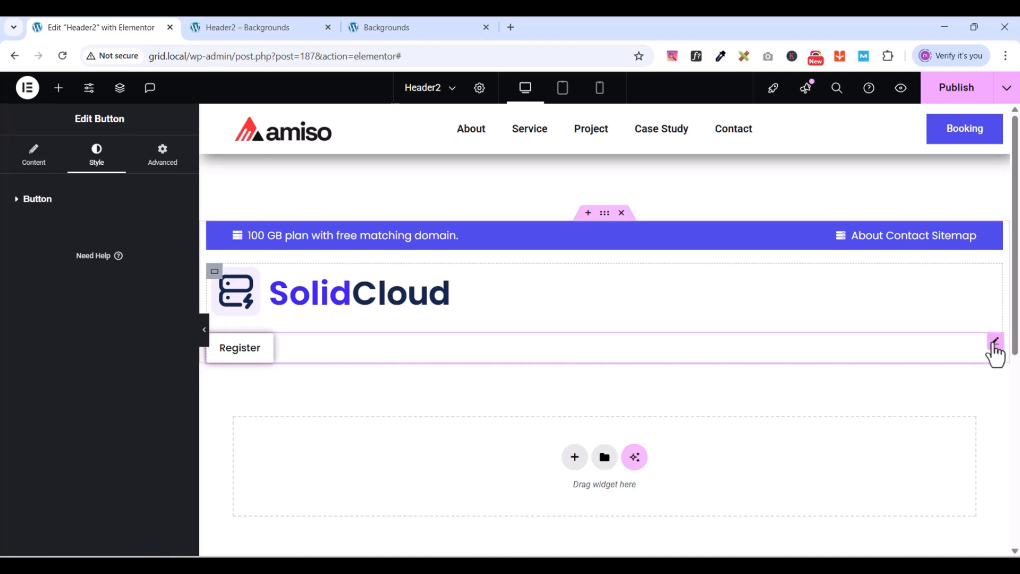
Duplicate the Register button and set the copy's text to "Login"
{"action": "right_click", "coordinate": [992, 350]}
{"action": "left_click", "coordinate": [909, 287]}
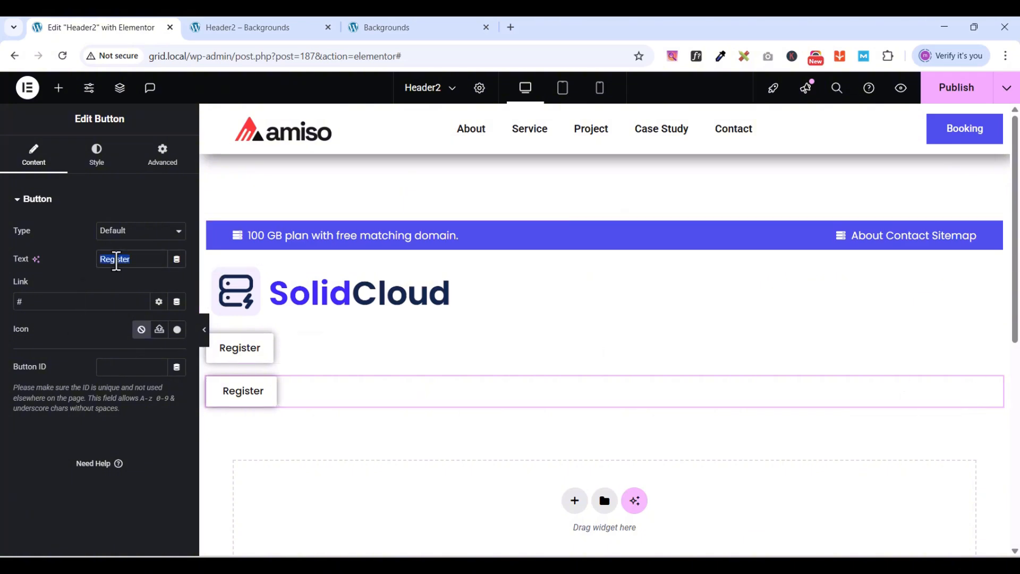
{"action": "type", "text": "Login"}
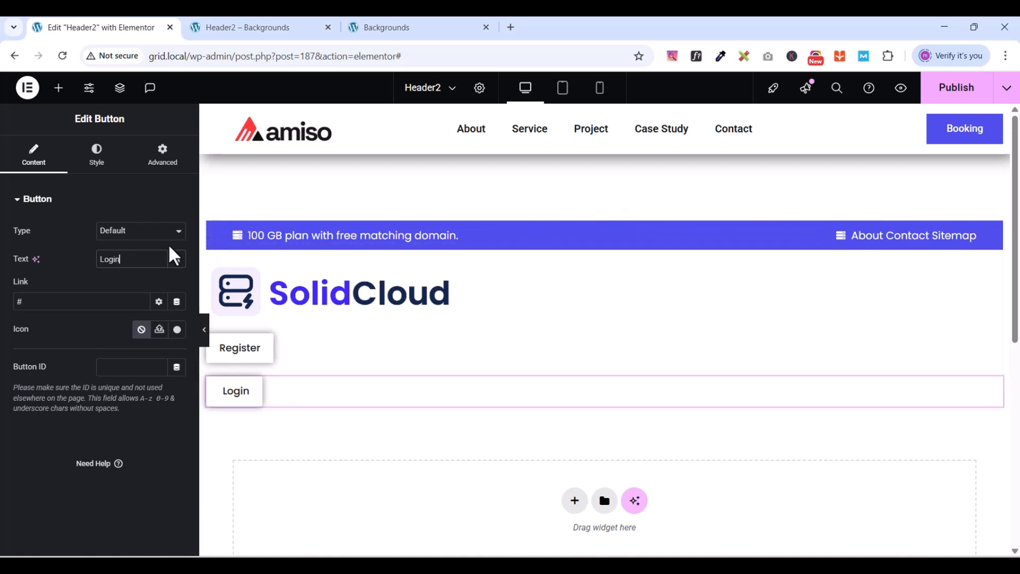
Set the Login button's background color to the global color Nnew Cyan
{"action": "left_click", "coordinate": [93, 160]}
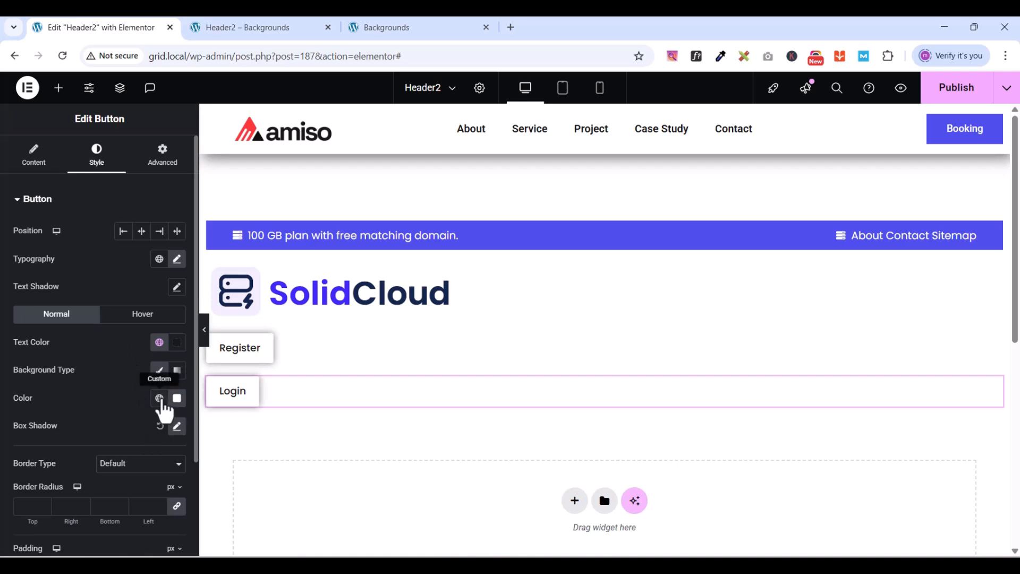
{"action": "left_click", "coordinate": [159, 400]}
{"action": "left_click", "coordinate": [63, 370]}
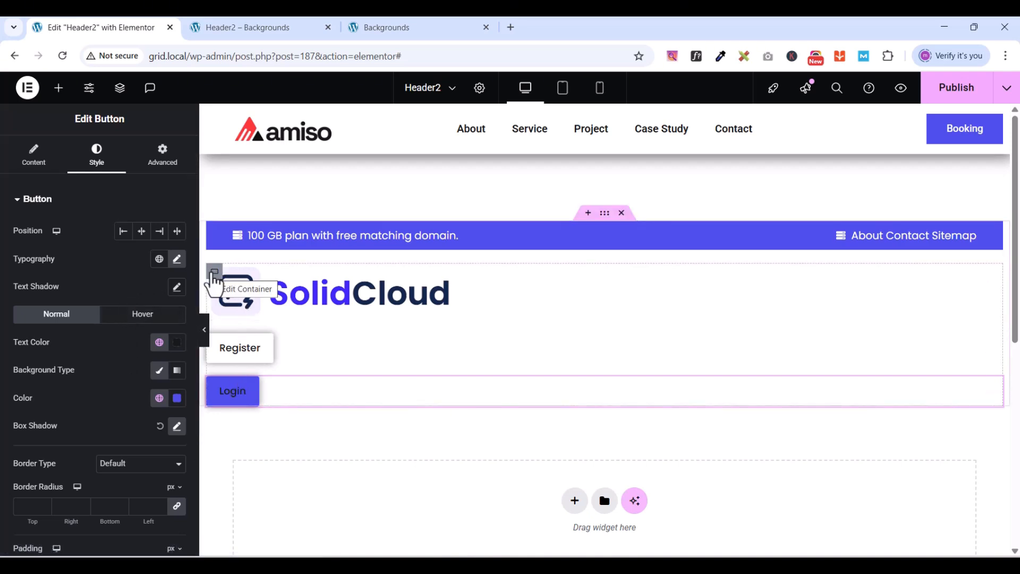
Set the direction of the container holding the logo and both buttons to Row - horizontal
{"action": "left_click", "coordinate": [214, 272]}
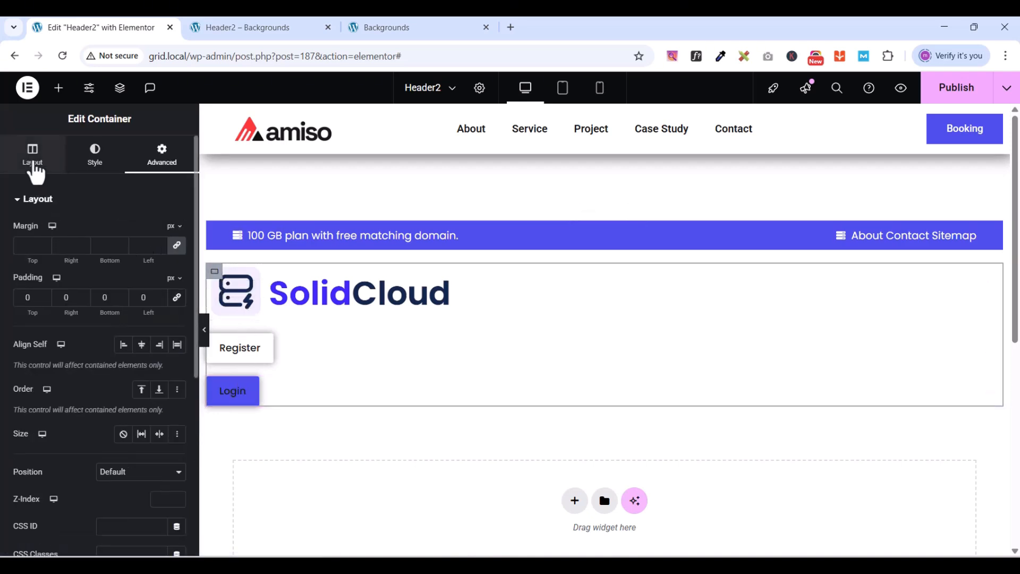
{"action": "left_click", "coordinate": [33, 169]}
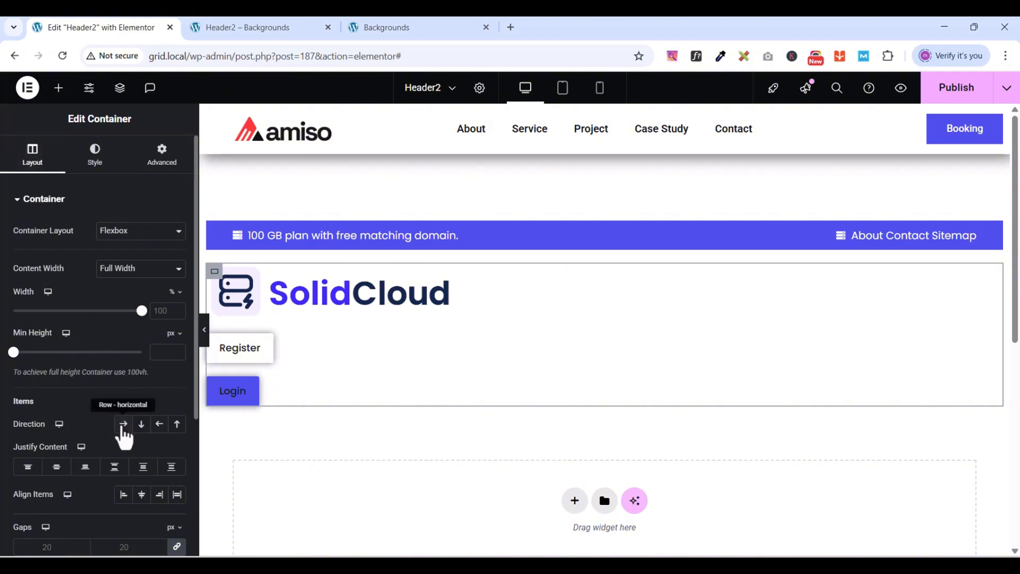
{"action": "left_click", "coordinate": [123, 427]}
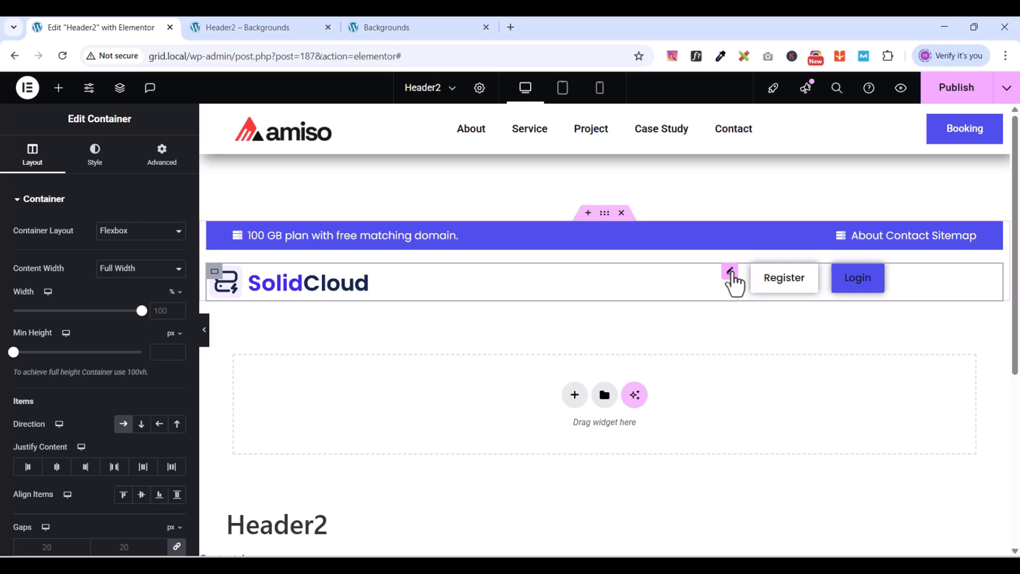
Set the SolidCloud logo image's size to Grow within its row container
{"action": "left_click", "coordinate": [731, 272]}
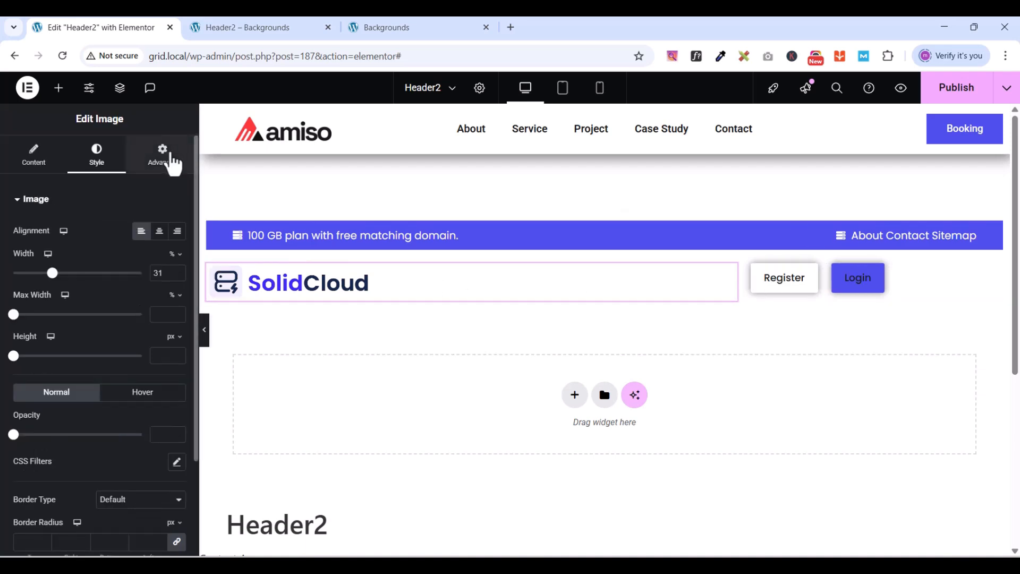
{"action": "left_click", "coordinate": [161, 170]}
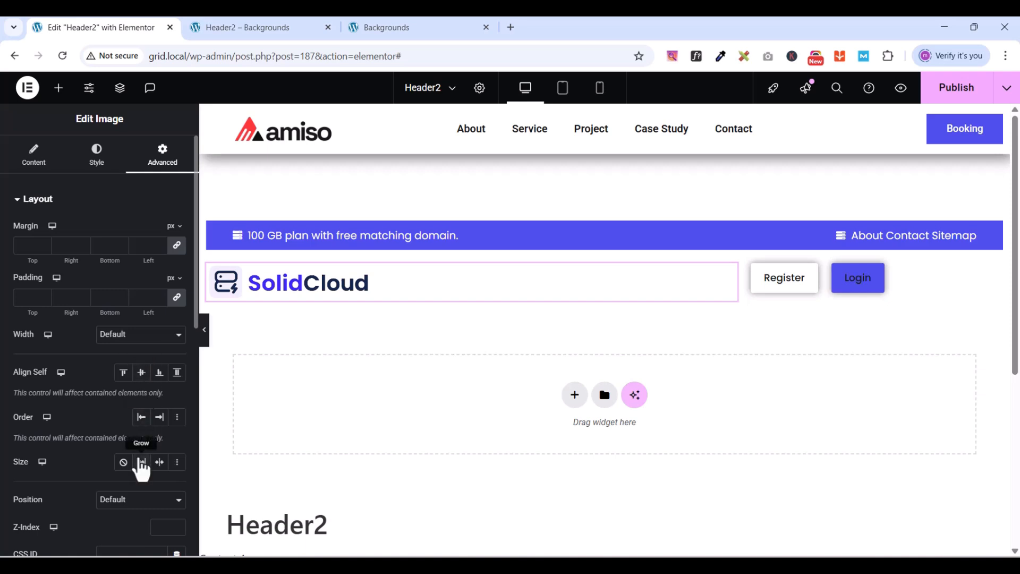
{"action": "left_click", "coordinate": [142, 462]}
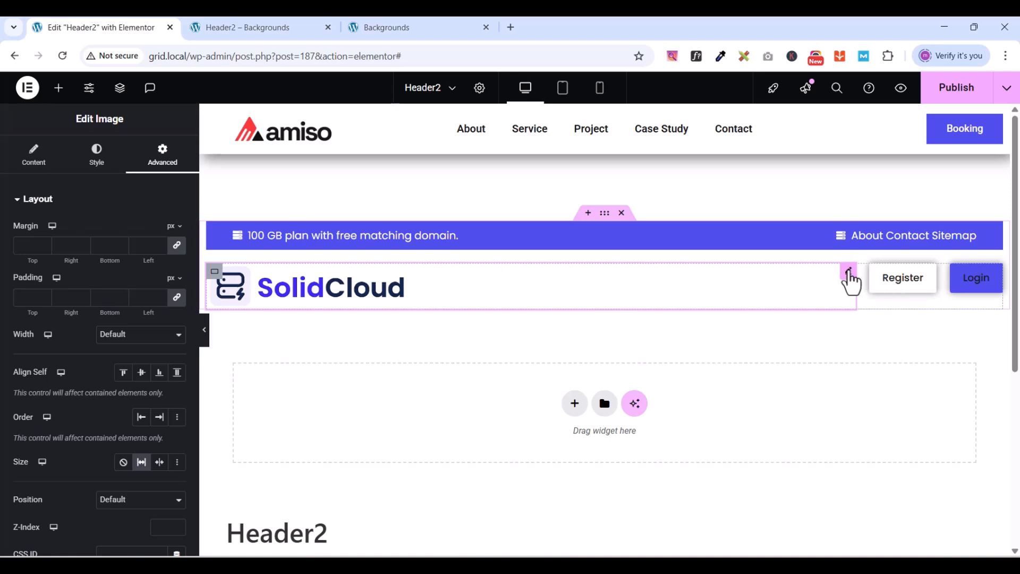
Reduce the SolidCloud logo image's width to 21%
{"action": "left_click", "coordinate": [97, 158]}
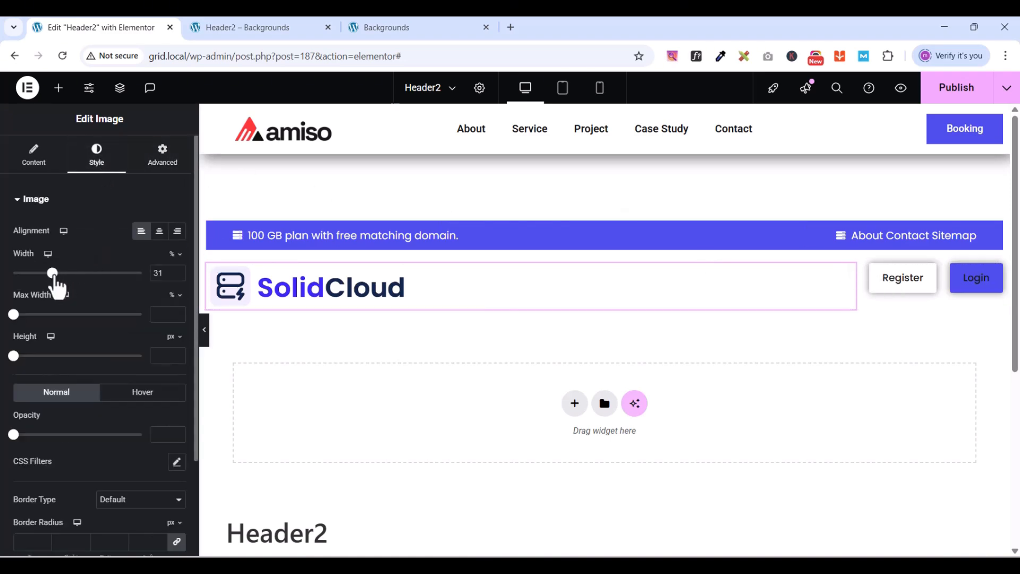
{"action": "left_click_drag", "start_coordinate": [55, 278], "coordinate": [46, 280]}
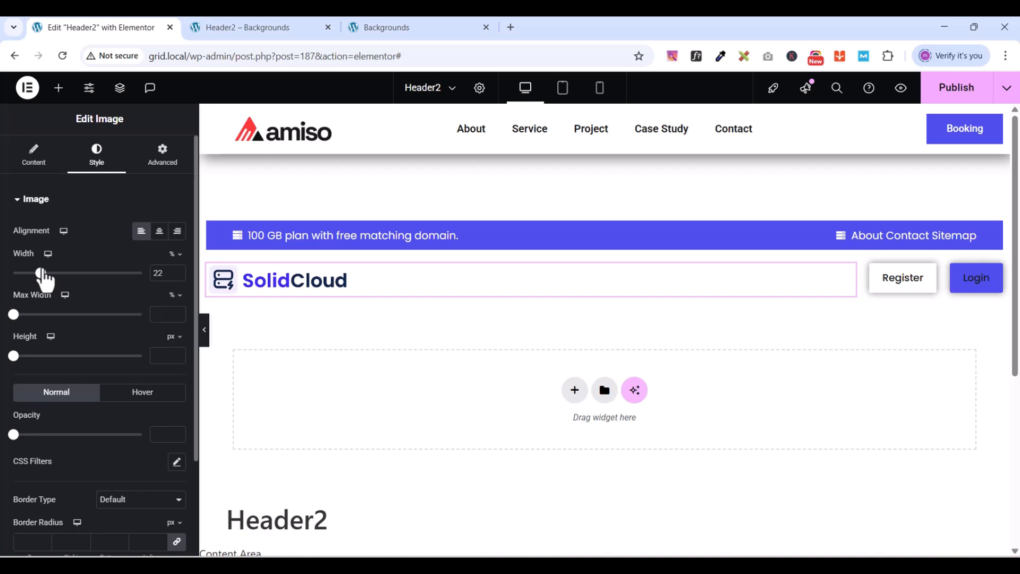
{"action": "left_click_drag", "start_coordinate": [46, 280], "coordinate": [44, 278]}
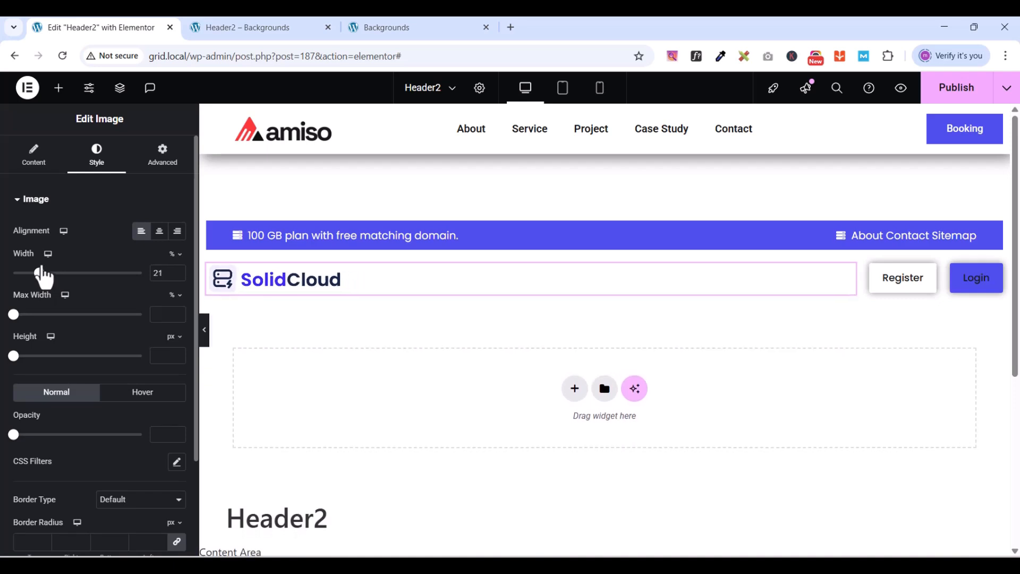
Set the logo row container's padding to 10 px top and bottom and 40 px right and left
{"action": "left_click", "coordinate": [215, 274]}
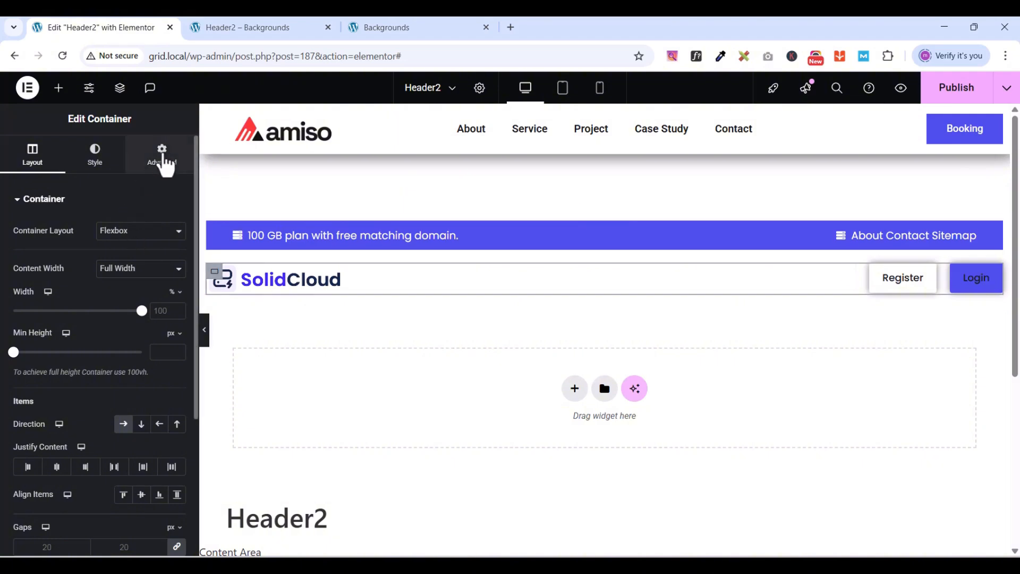
{"action": "left_click", "coordinate": [164, 161]}
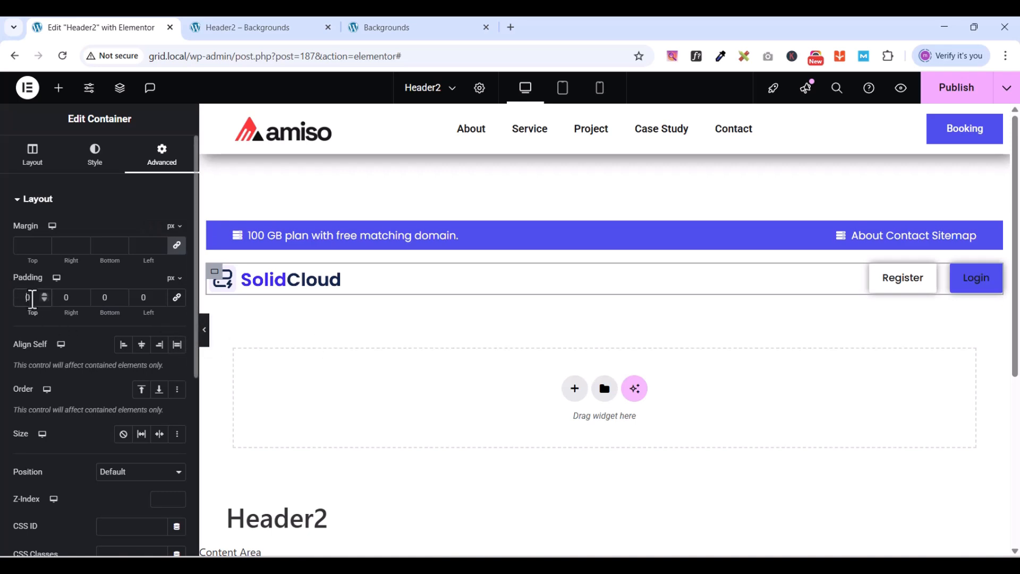
{"action": "type", "text": "1"}
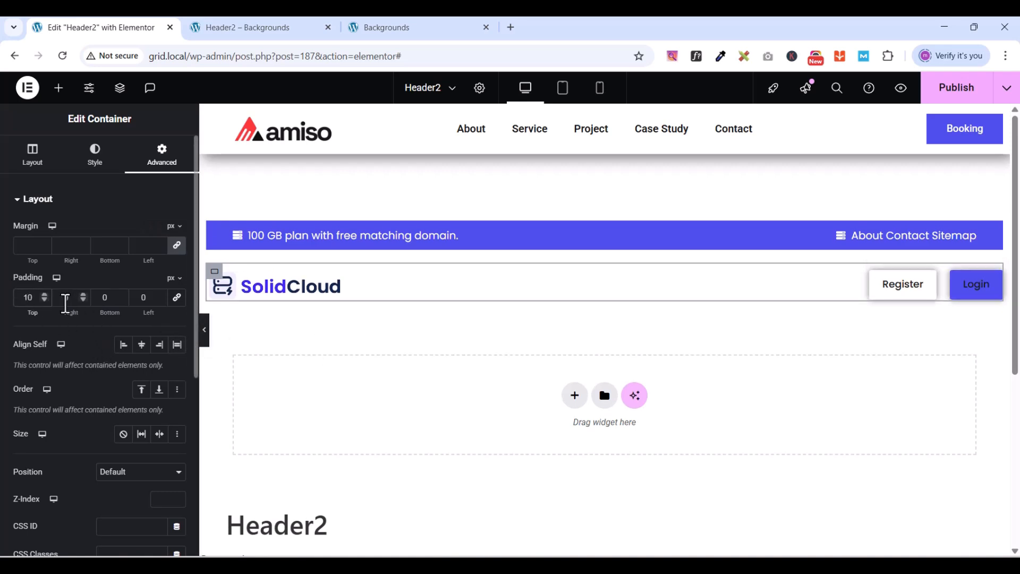
{"action": "type", "text": "40"}
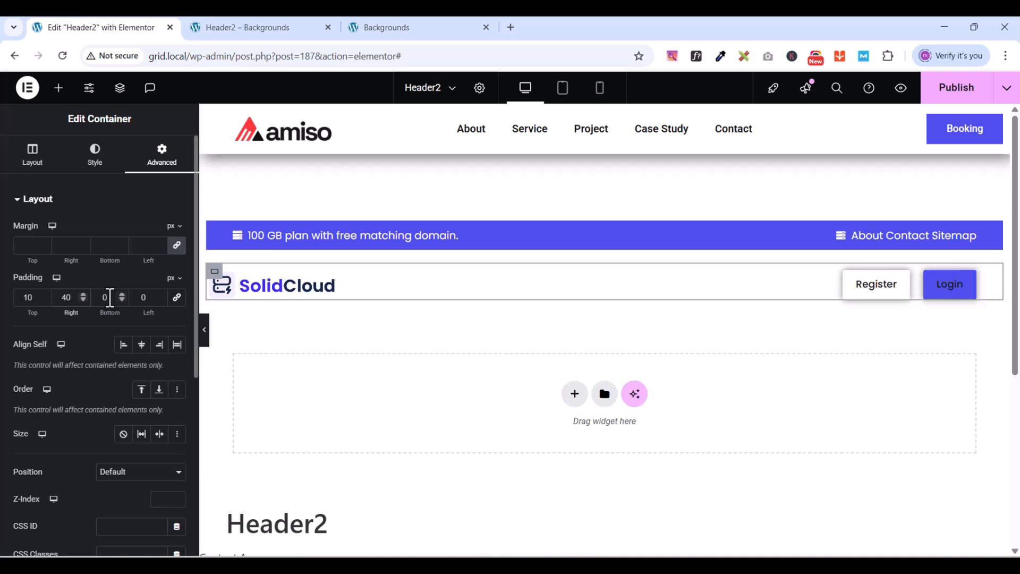
{"action": "left_click", "coordinate": [105, 296]}
{"action": "type", "text": "10"}
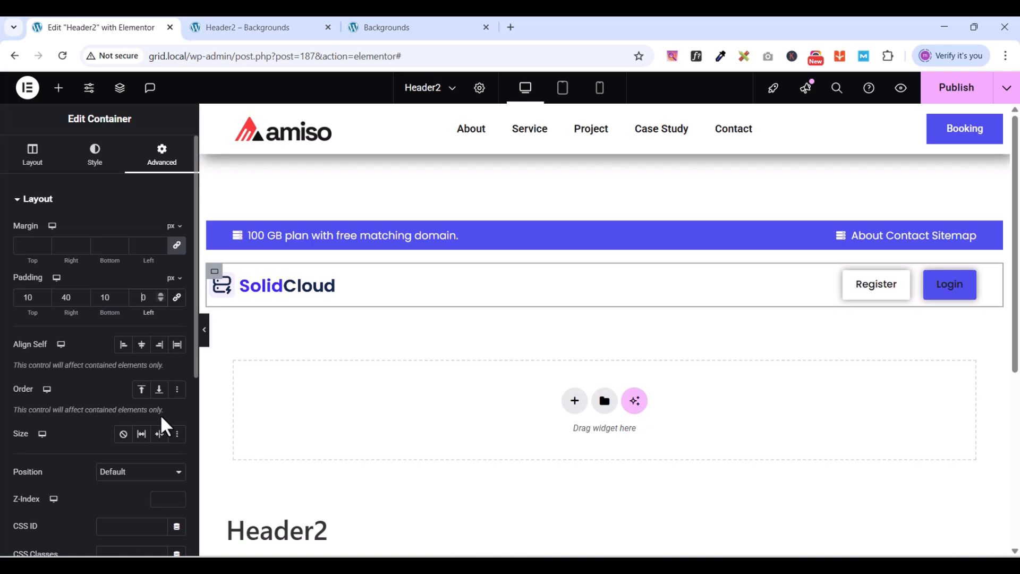
{"action": "type", "text": "4"}
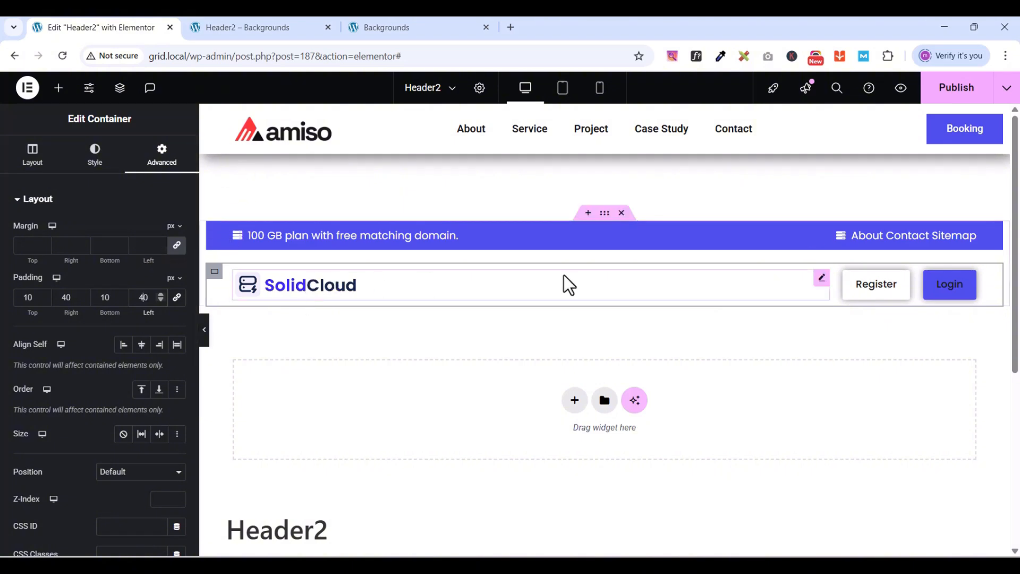
Give the logo row container a solid border 1 px wide at top and bottom and 0 on the sides, and preview the header
{"action": "left_click", "coordinate": [412, 32]}
{"action": "left_click", "coordinate": [114, 38]}
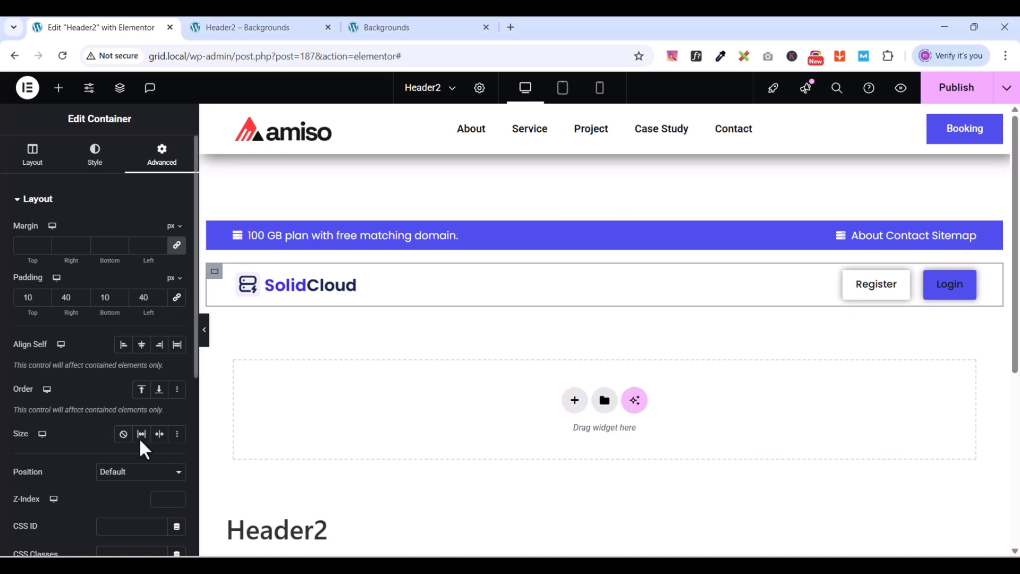
{"action": "left_click", "coordinate": [98, 160]}
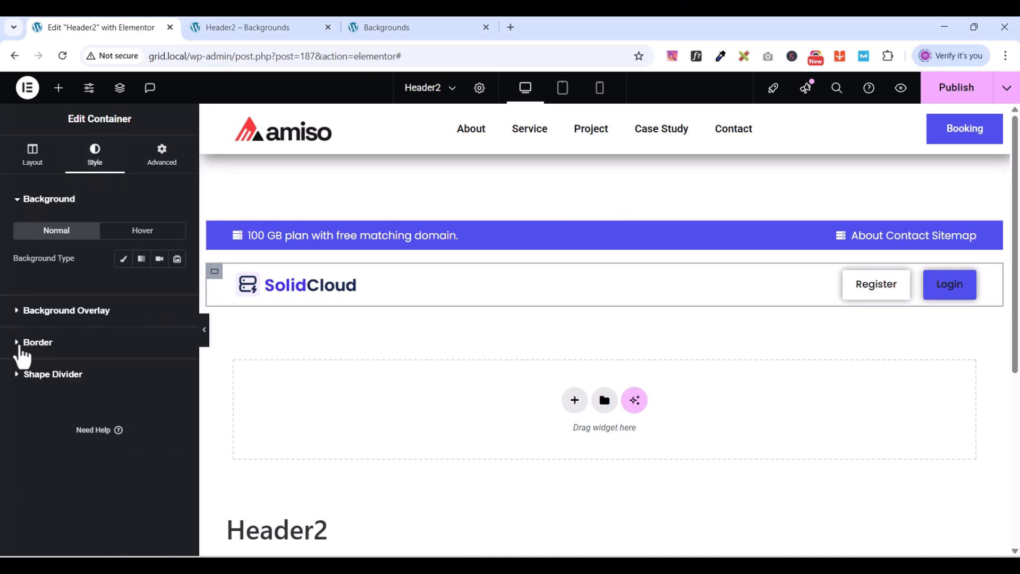
{"action": "left_click", "coordinate": [23, 350]}
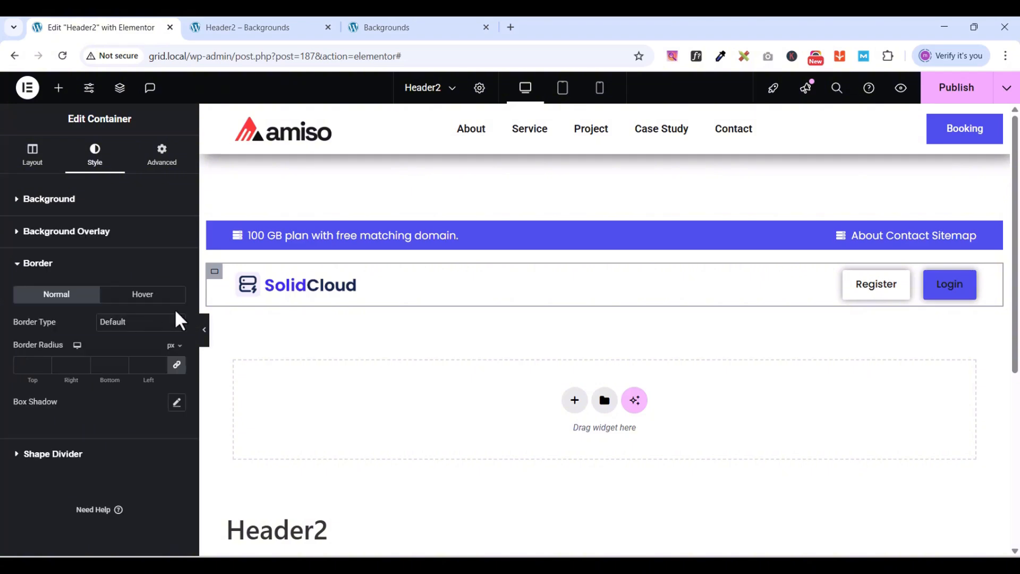
{"action": "left_click", "coordinate": [140, 325]}
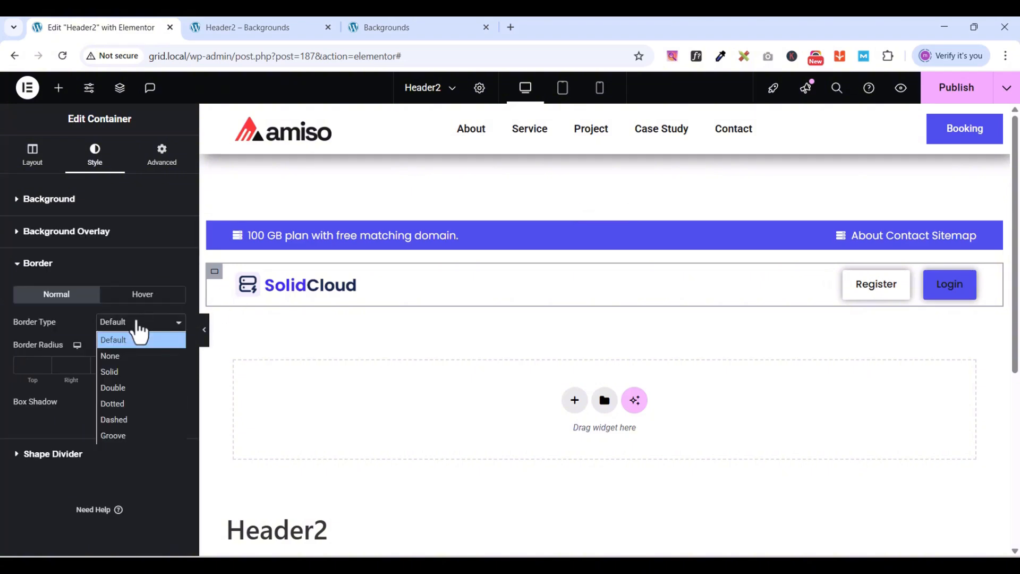
{"action": "left_click", "coordinate": [121, 371]}
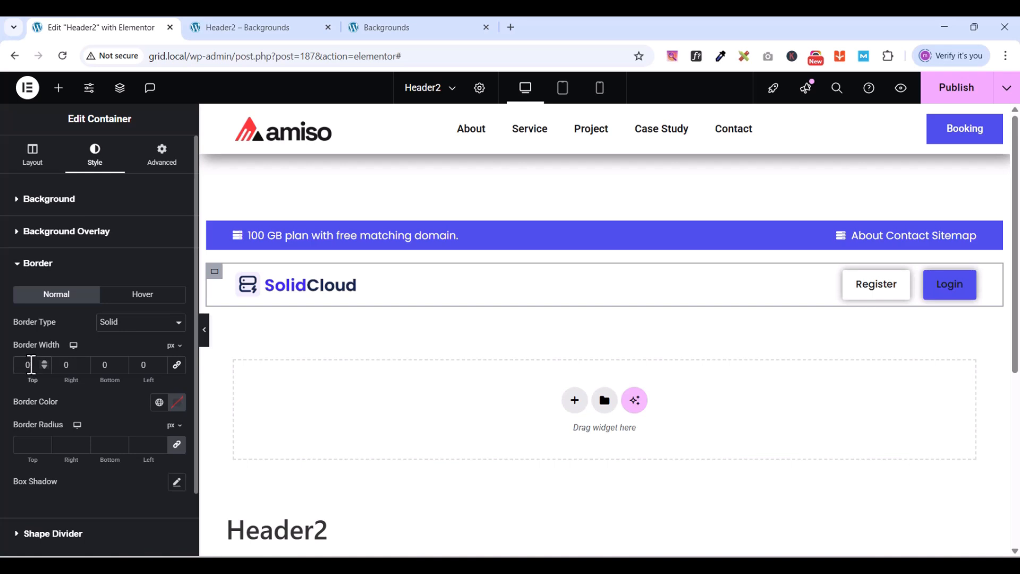
{"action": "type", "text": "1"}
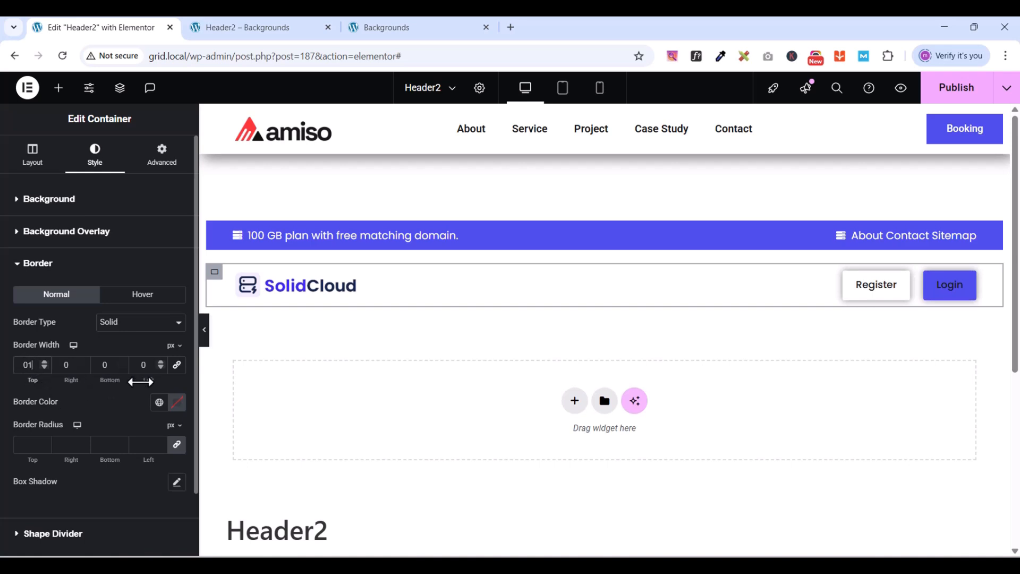
{"action": "type", "text": "1"}
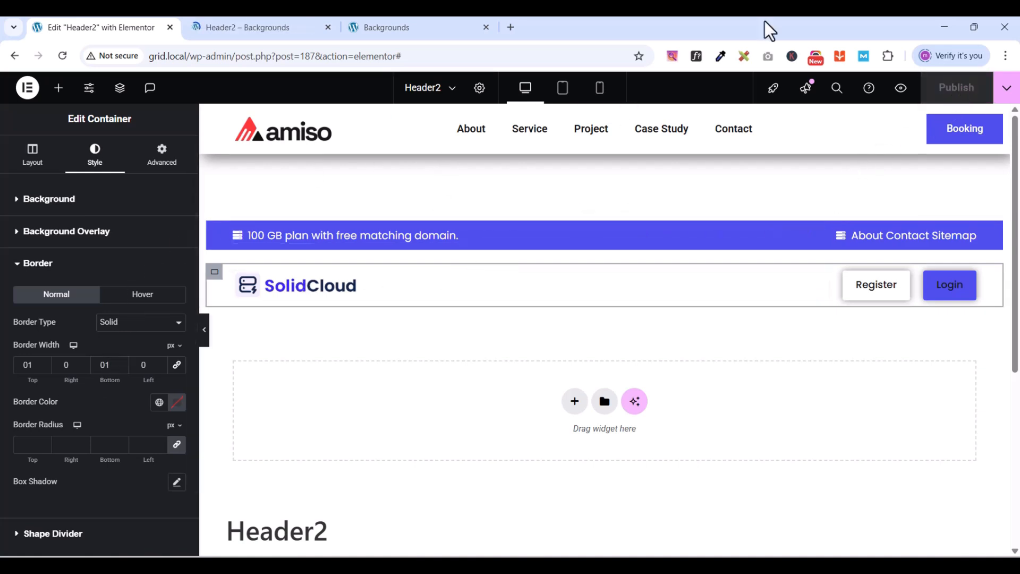
{"action": "left_click", "coordinate": [901, 89]}
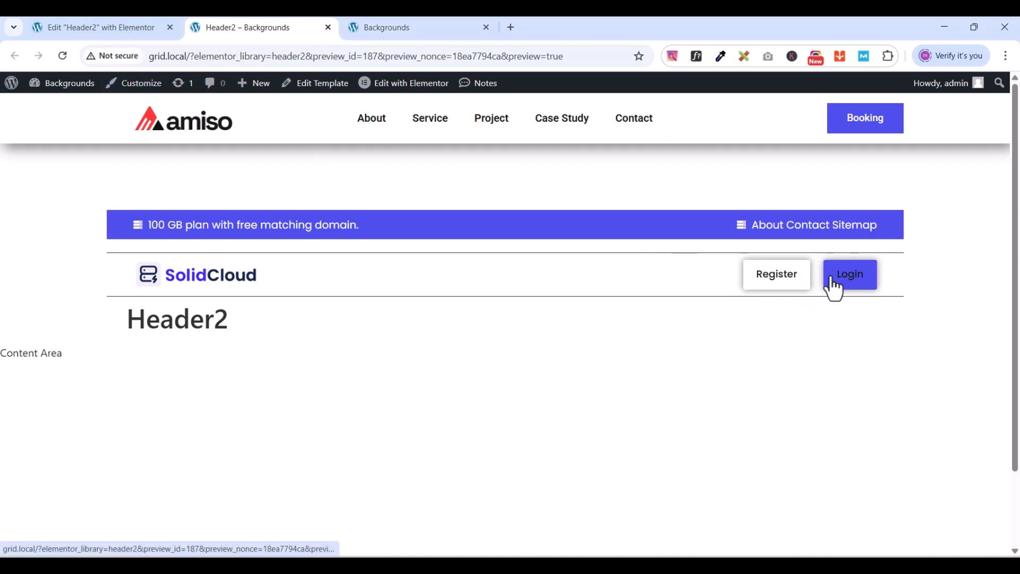
{"action": "left_click", "coordinate": [104, 28]}
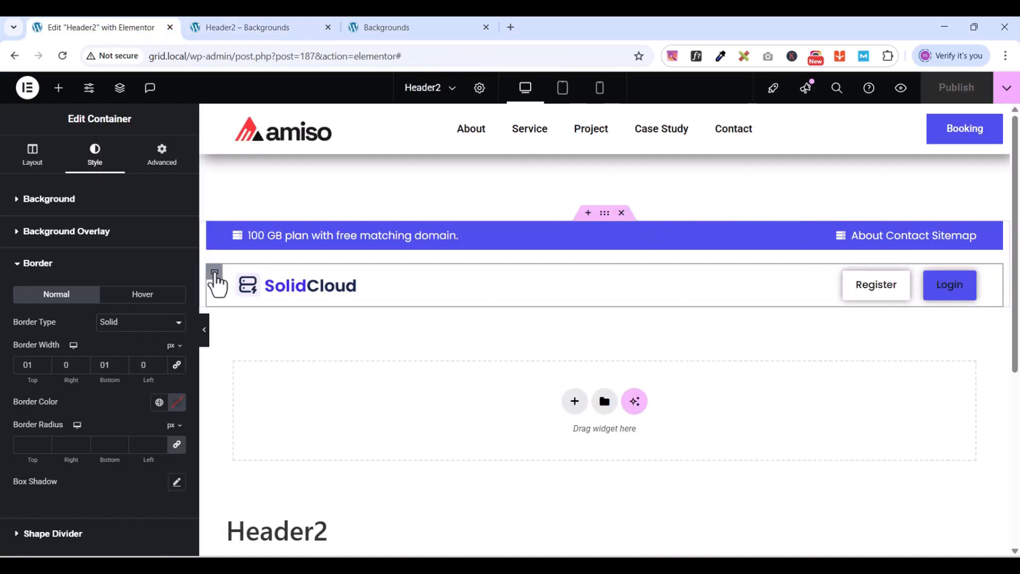
Set the logo row container's column and row gaps to 10 px, publish the header and check its preview
{"action": "scroll", "coordinate": [125, 478], "scroll_direction": "down", "scroll_amount": 1}
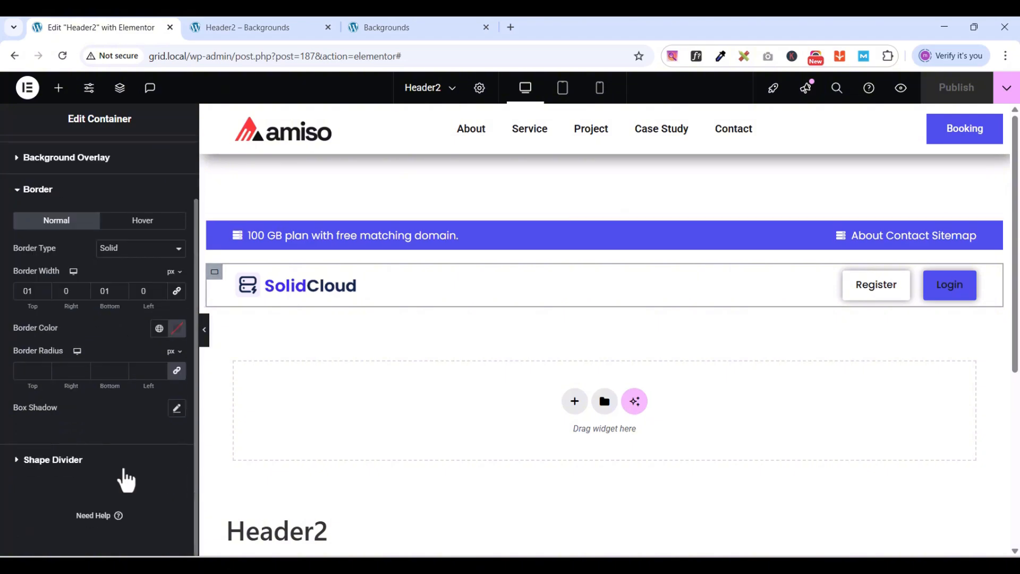
{"action": "scroll", "coordinate": [127, 476], "scroll_direction": "up", "scroll_amount": 1}
{"action": "left_click", "coordinate": [32, 165]}
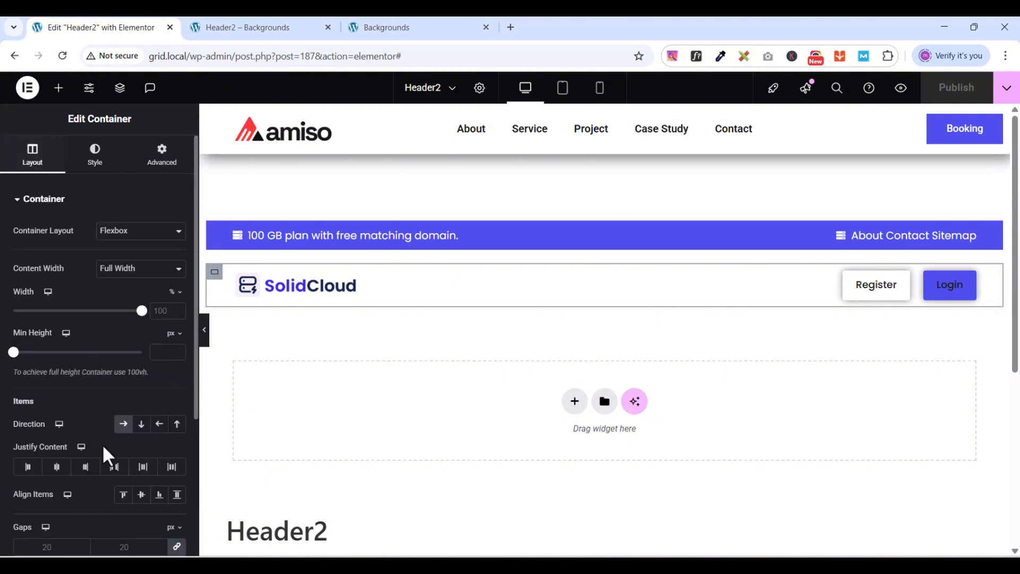
{"action": "scroll", "coordinate": [105, 453], "scroll_direction": "down", "scroll_amount": 3}
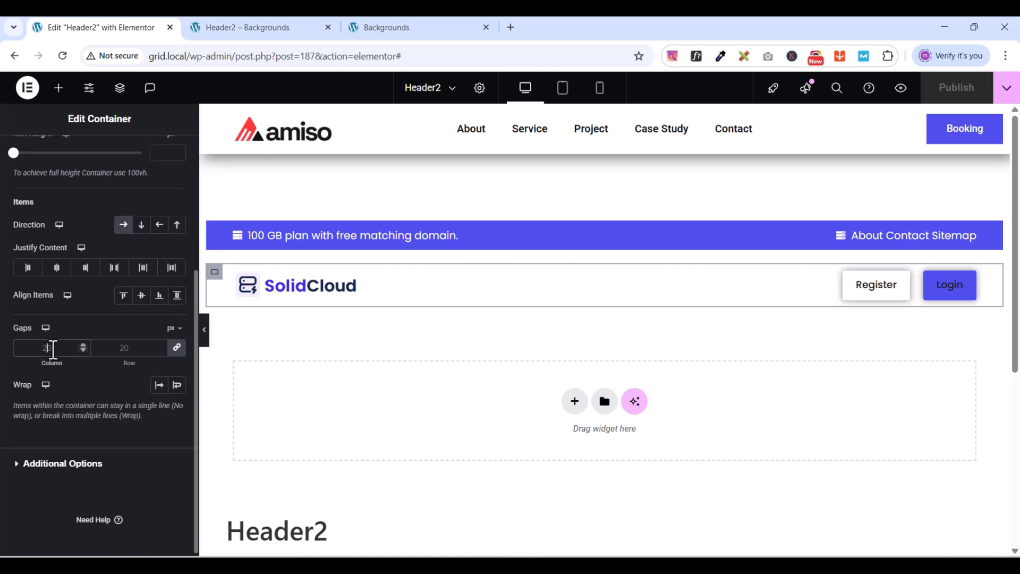
{"action": "left_click", "coordinate": [53, 348]}
{"action": "type", "text": "1"}
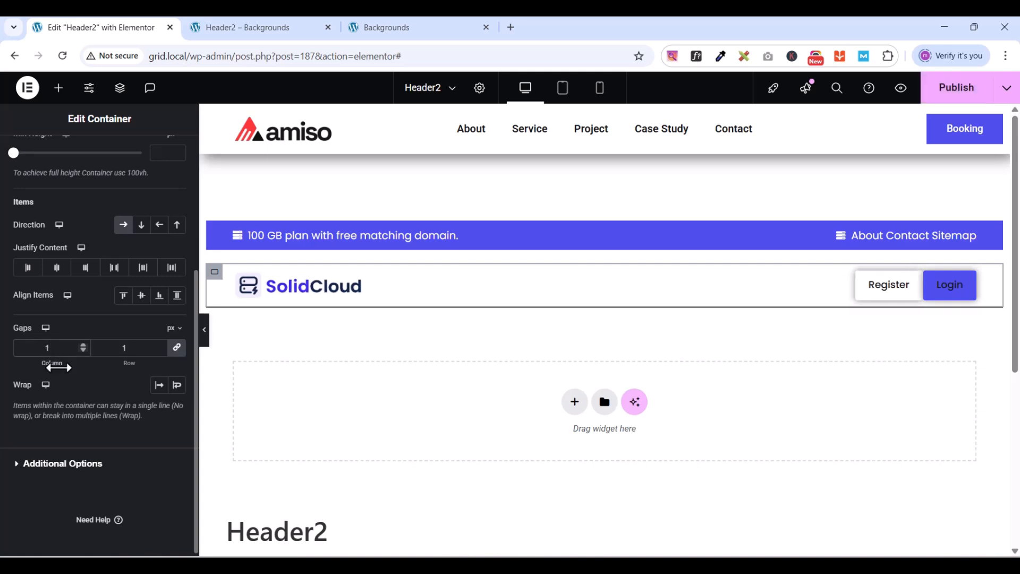
{"action": "type", "text": "0"}
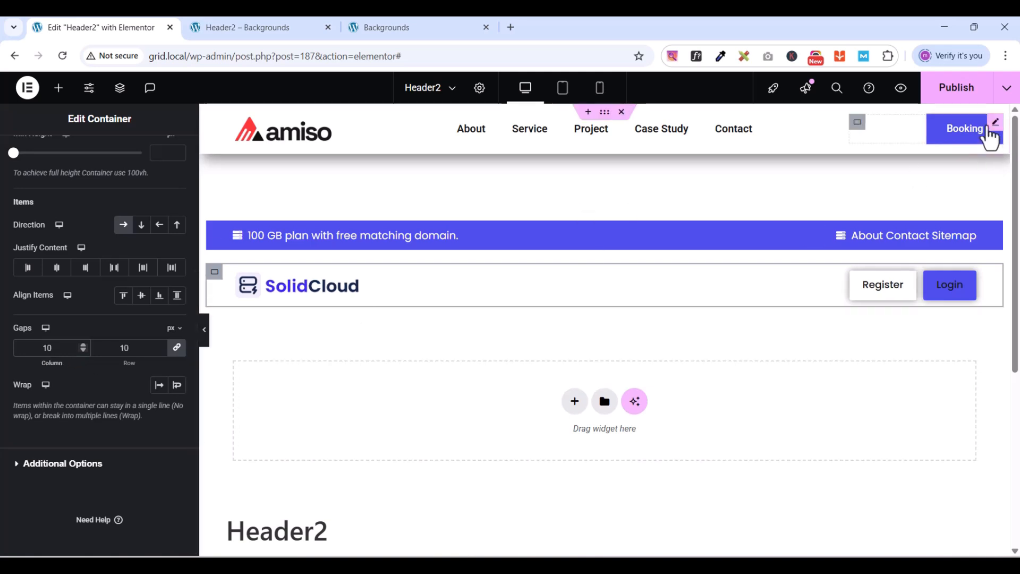
{"action": "left_click", "coordinate": [954, 98]}
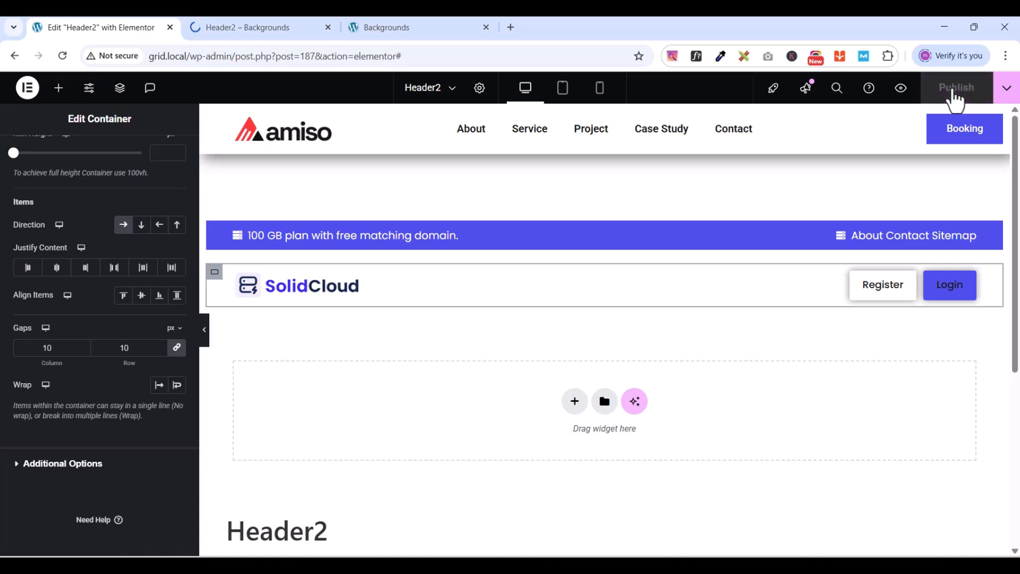
{"action": "left_click", "coordinate": [230, 29]}
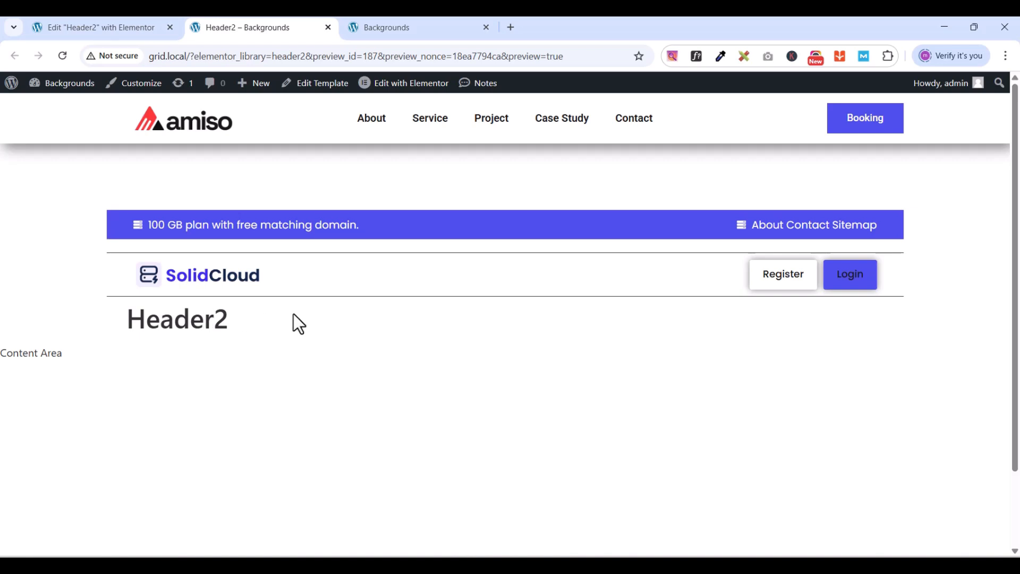
Add a new container below the logo row and set its padding to 0 on all sides
{"action": "left_click", "coordinate": [418, 31]}
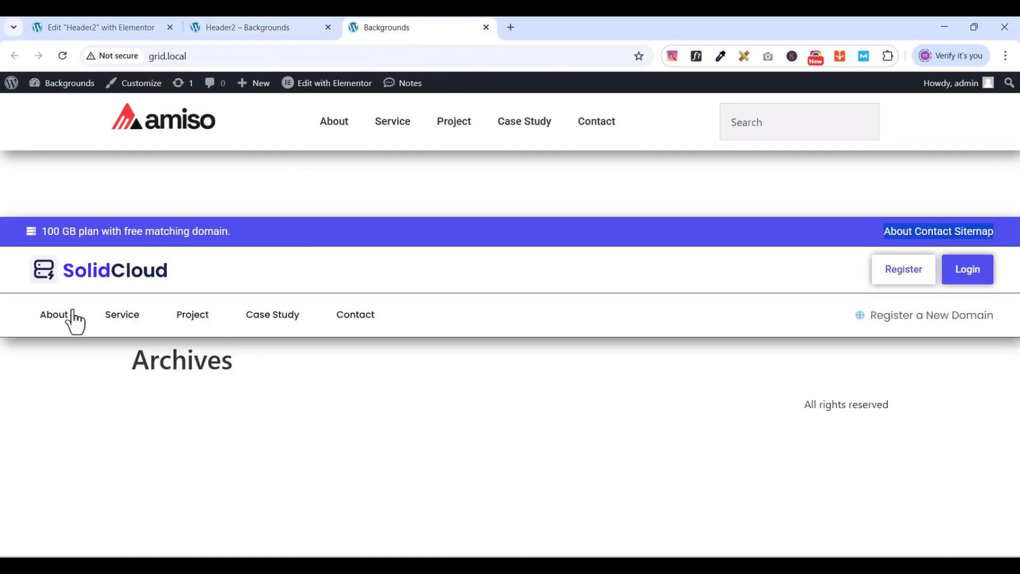
{"action": "left_click", "coordinate": [123, 29]}
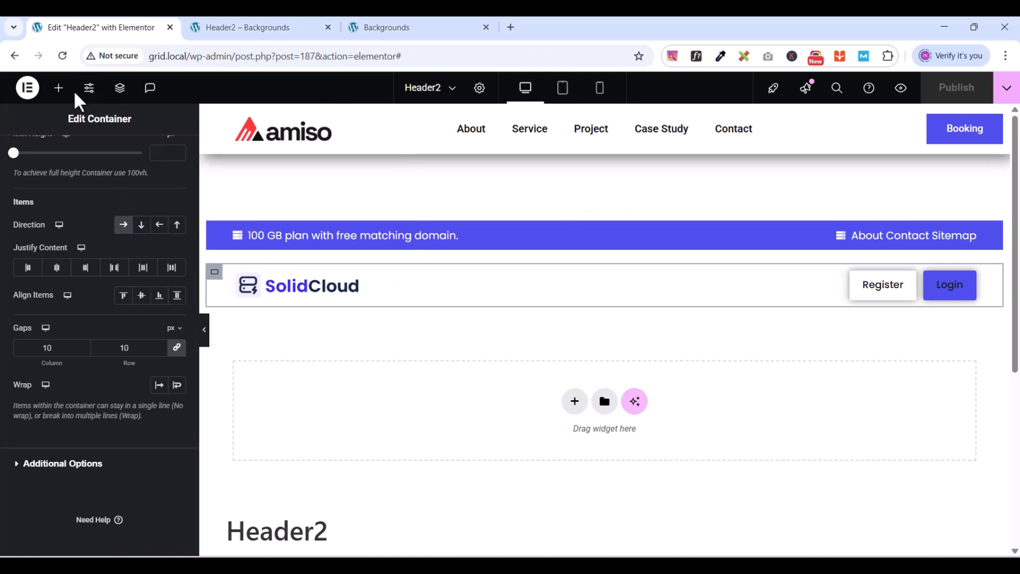
{"action": "left_click", "coordinate": [57, 88]}
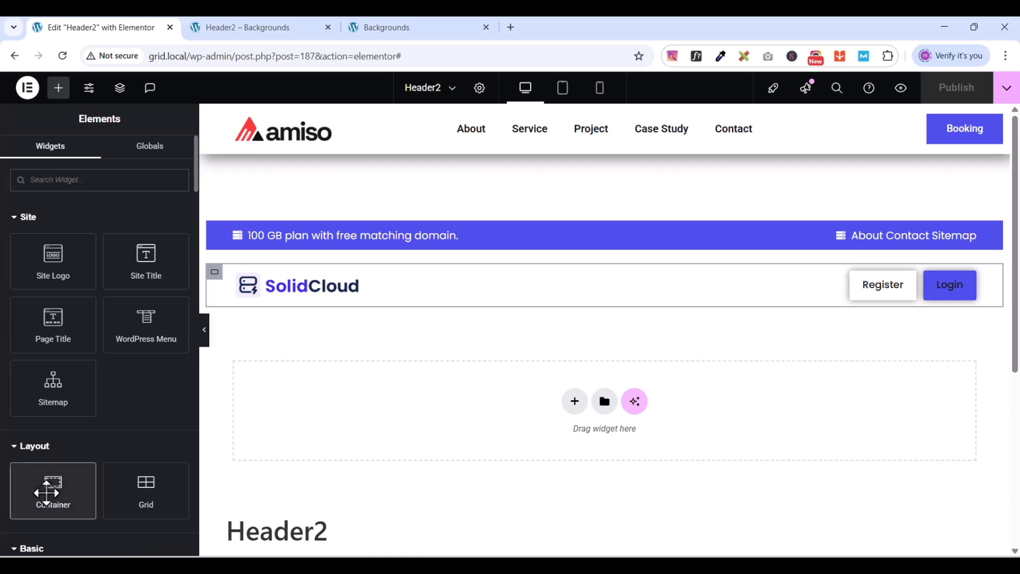
{"action": "left_click_drag", "start_coordinate": [51, 486], "coordinate": [401, 320]}
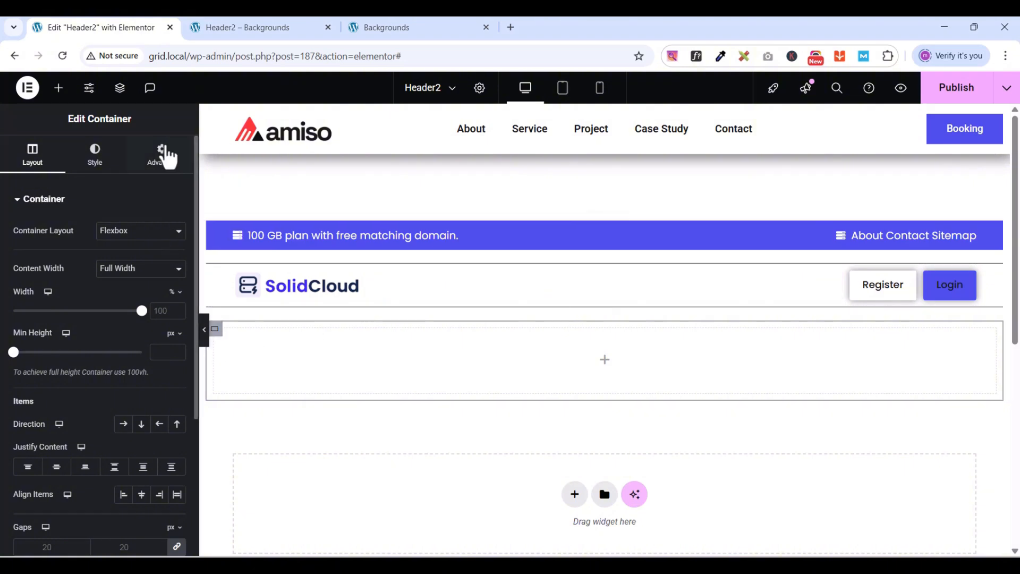
{"action": "left_click", "coordinate": [163, 153]}
{"action": "left_click", "coordinate": [177, 297]}
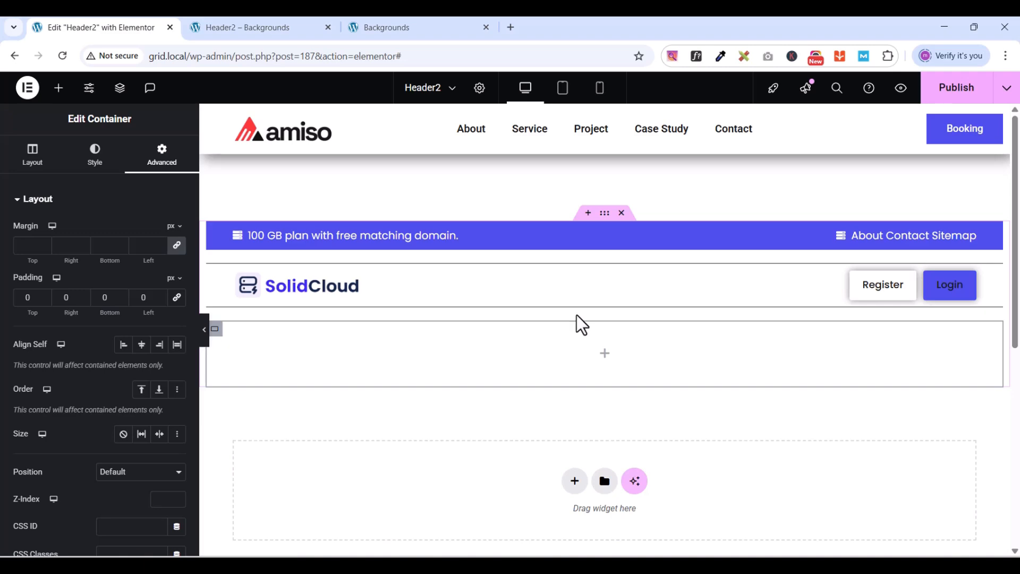
Check the reference header's third row and insert a WordPress Menu widget into the new empty container
{"action": "left_click", "coordinate": [403, 28]}
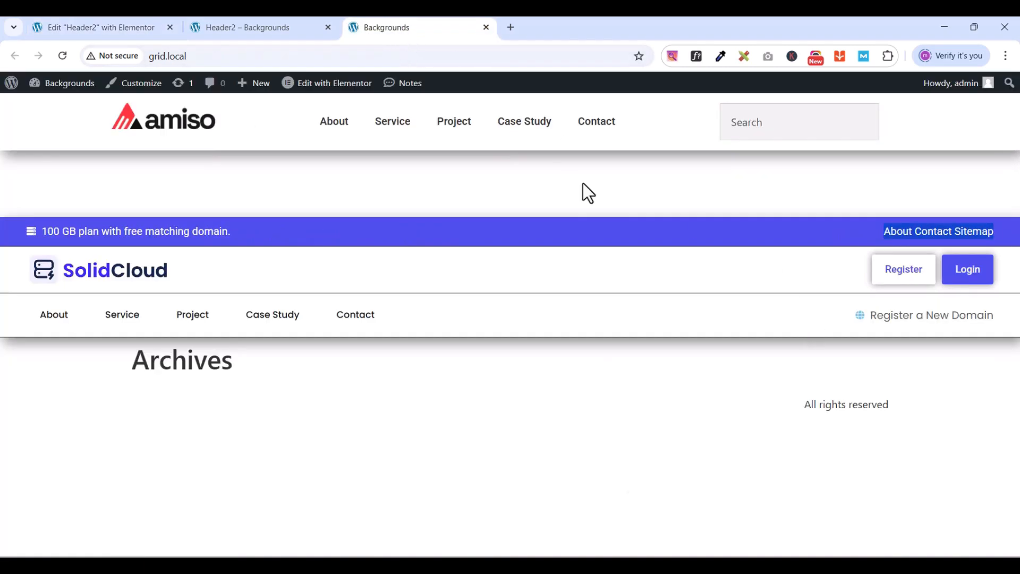
{"action": "left_click", "coordinate": [96, 27]}
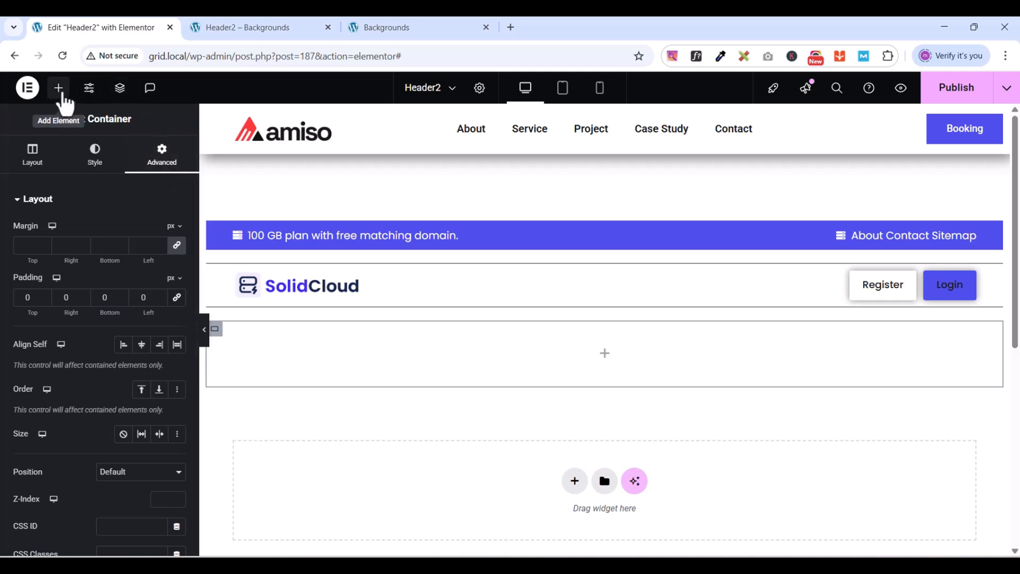
{"action": "left_click", "coordinate": [58, 88]}
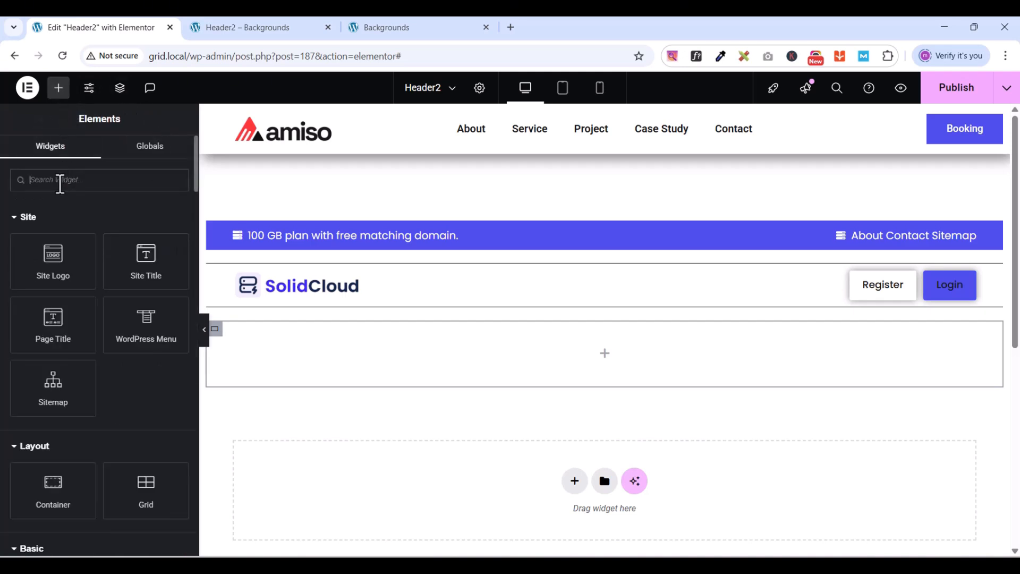
{"action": "type", "text": "men"}
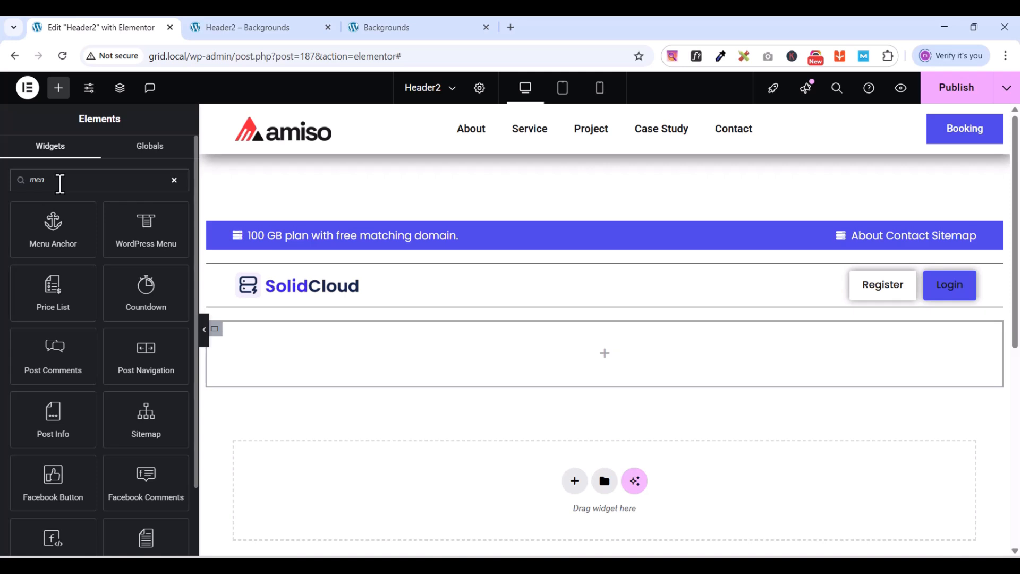
{"action": "left_click_drag", "start_coordinate": [148, 233], "coordinate": [459, 353]}
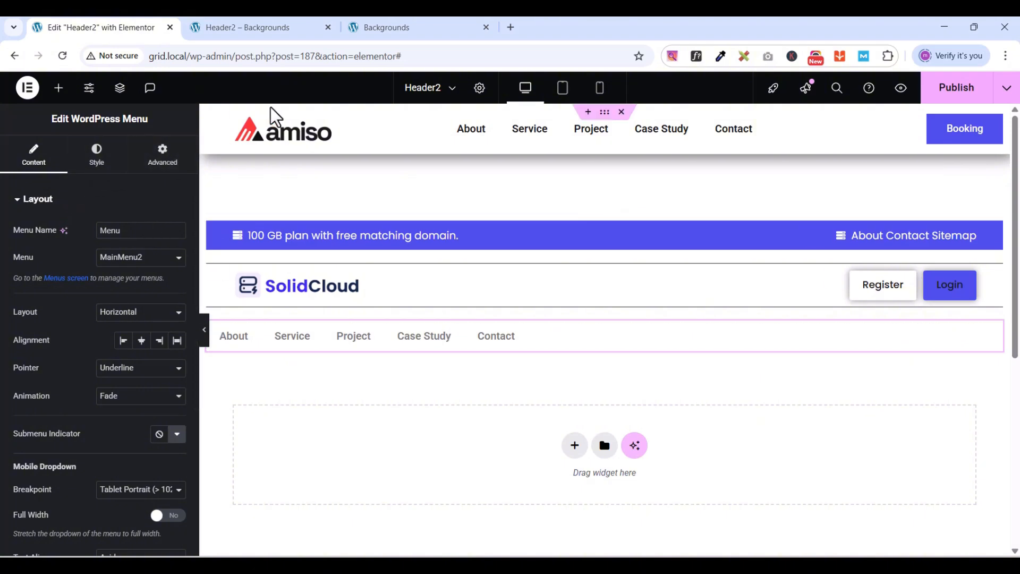
Add an Icon List widget below the navigation menu and delete its second and third list items
{"action": "left_click", "coordinate": [58, 91]}
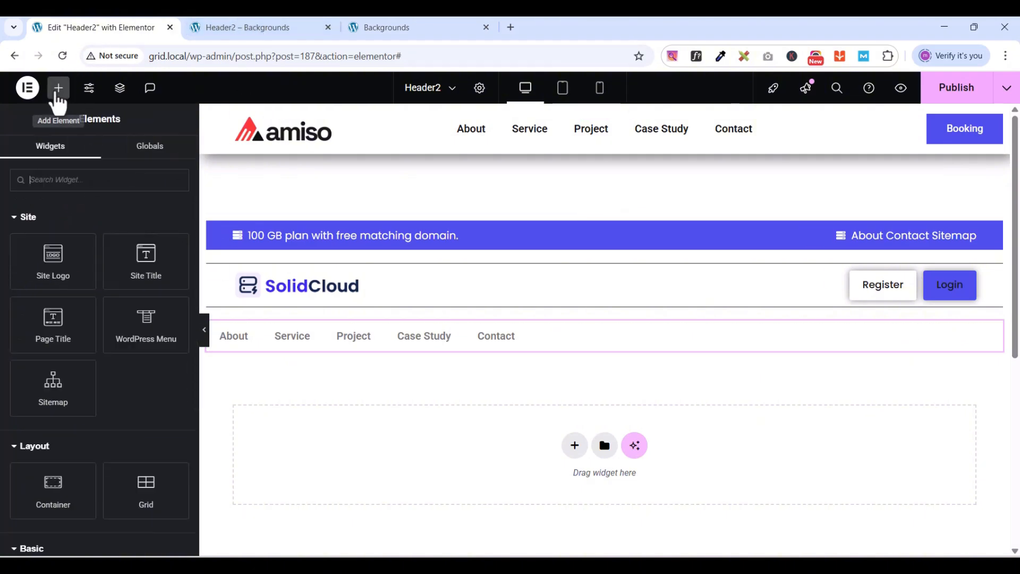
{"action": "type", "text": "list"}
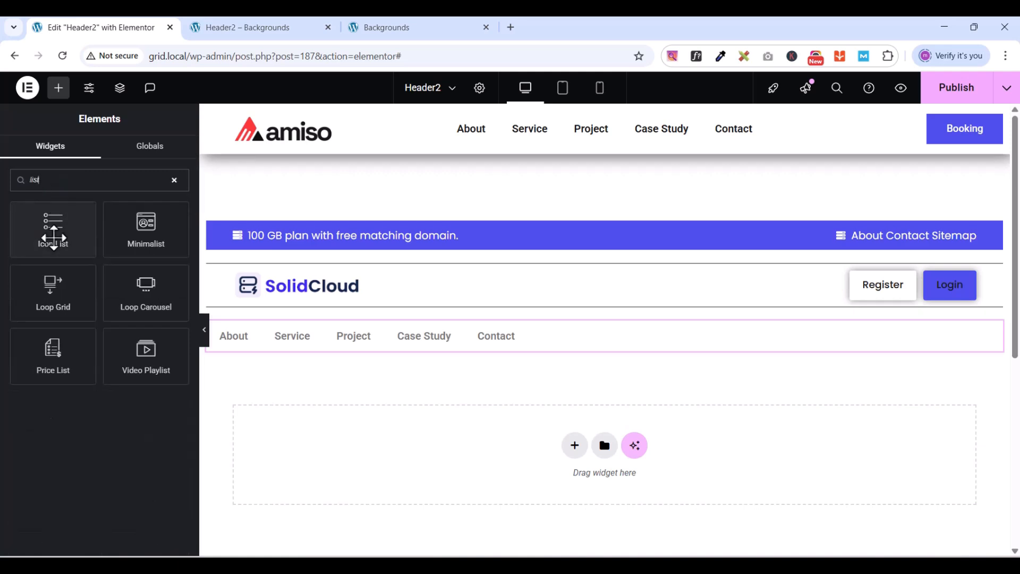
{"action": "left_click_drag", "start_coordinate": [53, 228], "coordinate": [312, 378]}
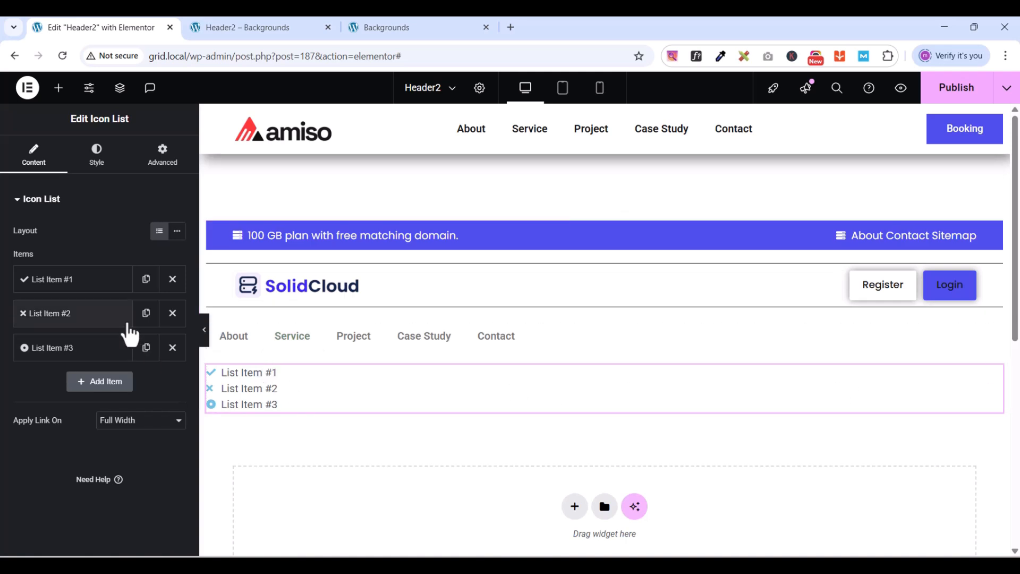
{"action": "left_click", "coordinate": [172, 348]}
{"action": "left_click", "coordinate": [172, 314]}
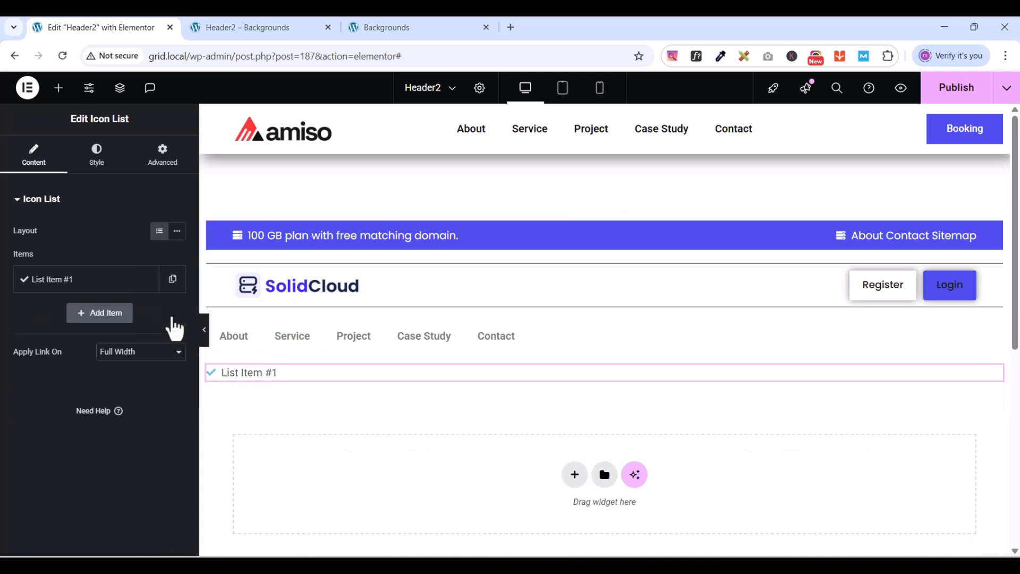
Replace the remaining icon list item's text with "Register a New Domain" copied from the reference header page
{"action": "left_click", "coordinate": [92, 287]}
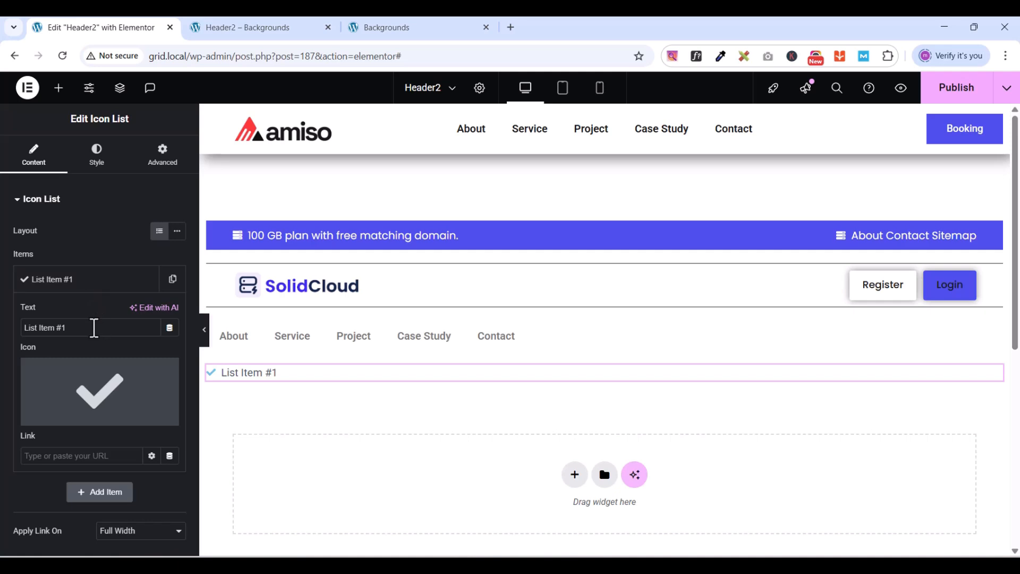
{"action": "left_click", "coordinate": [409, 32]}
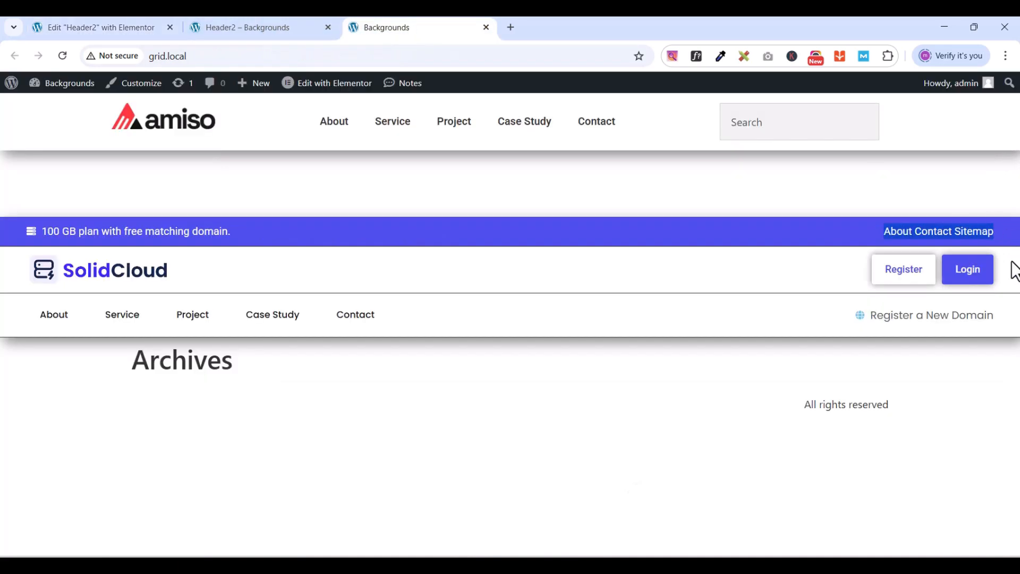
{"action": "left_click_drag", "start_coordinate": [994, 316], "coordinate": [871, 316]}
{"action": "right_click", "coordinate": [871, 316]}
{"action": "left_click", "coordinate": [674, 329]}
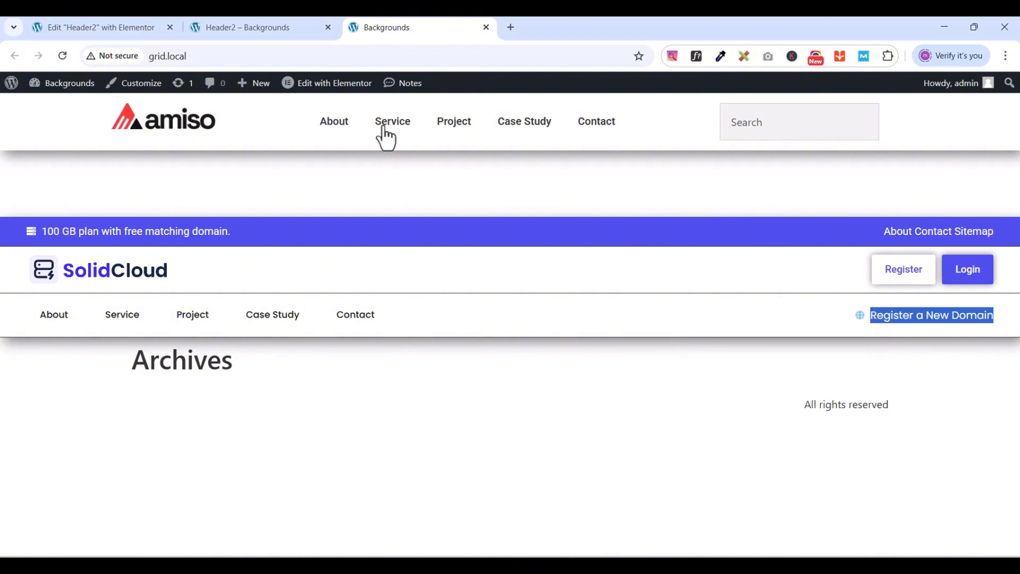
{"action": "left_click", "coordinate": [139, 27]}
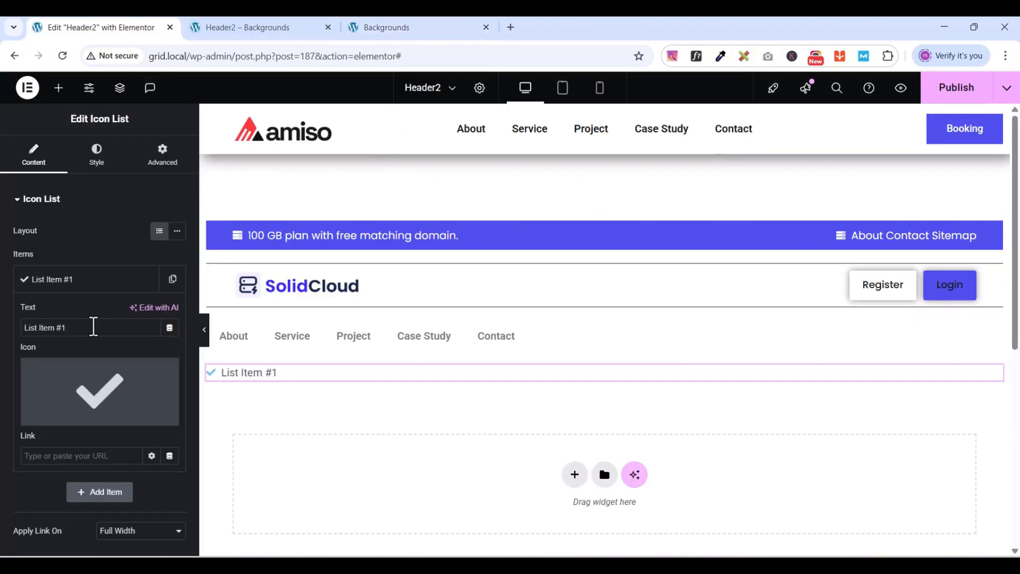
{"action": "key", "text": "ctrl+v"}
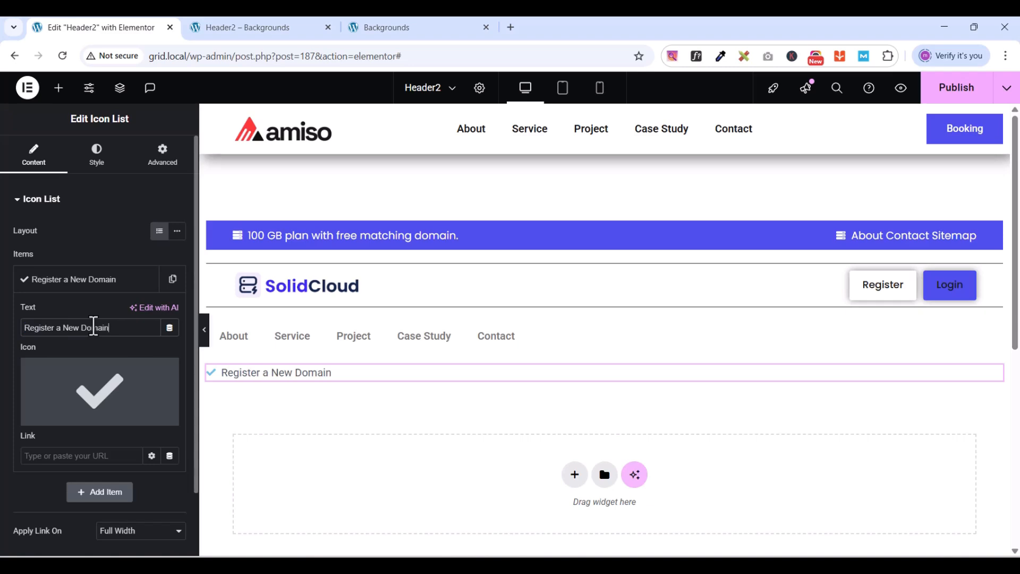
Replace the check icon of the Register a New Domain item with the plain Globe icon from the icon library
{"action": "mouse_move", "coordinate": [63, 412]}
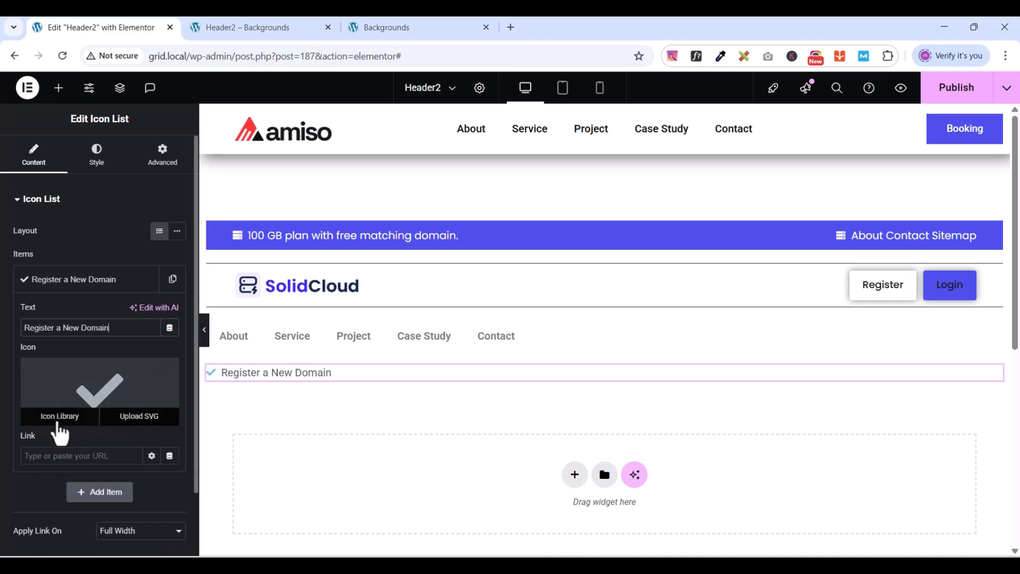
{"action": "left_click", "coordinate": [58, 423]}
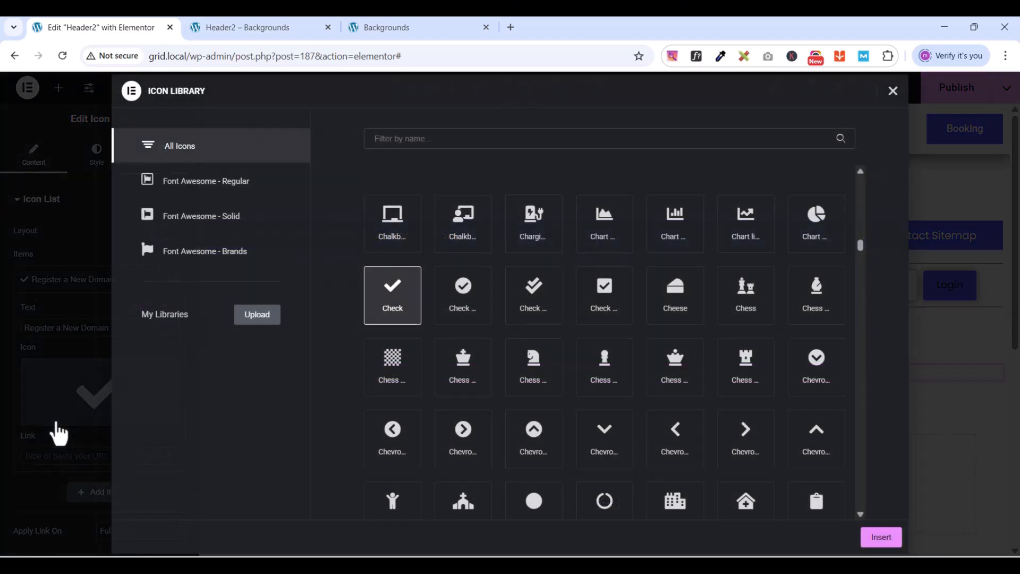
{"action": "left_click", "coordinate": [466, 133]}
{"action": "type", "text": "glob"}
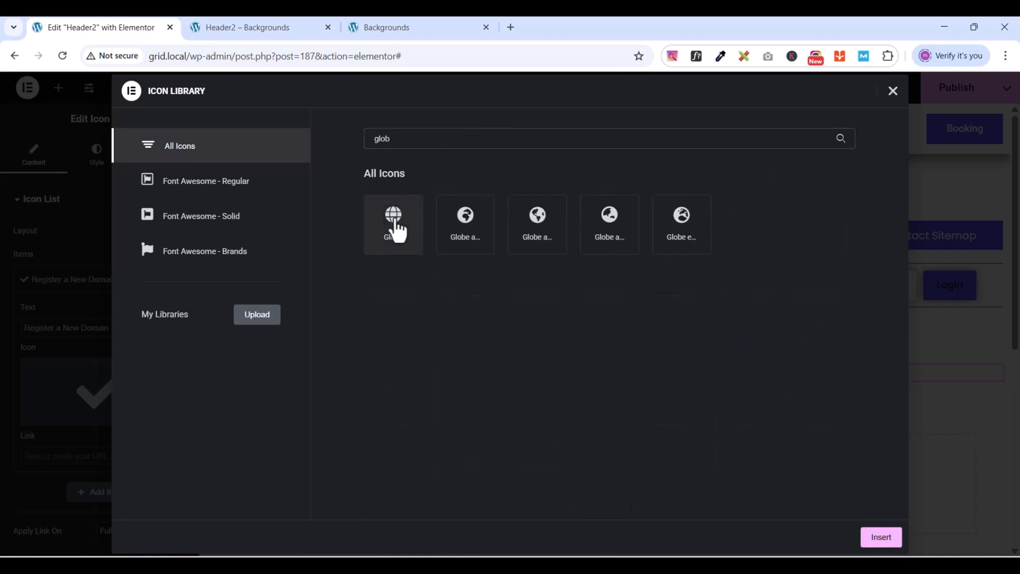
{"action": "left_click", "coordinate": [391, 227]}
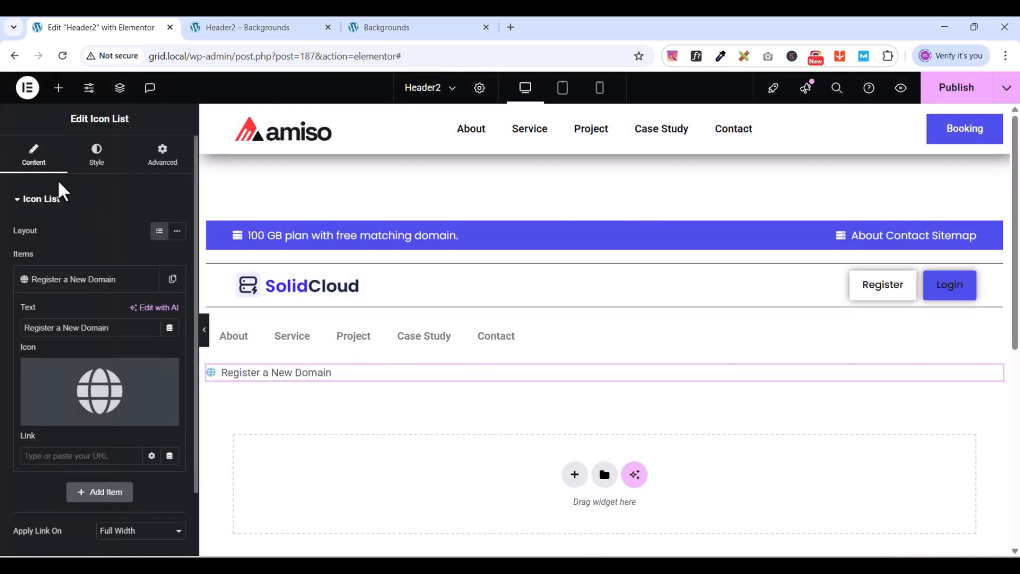
Set the font family of the Register a New Domain list text to Poppins
{"action": "left_click", "coordinate": [21, 205]}
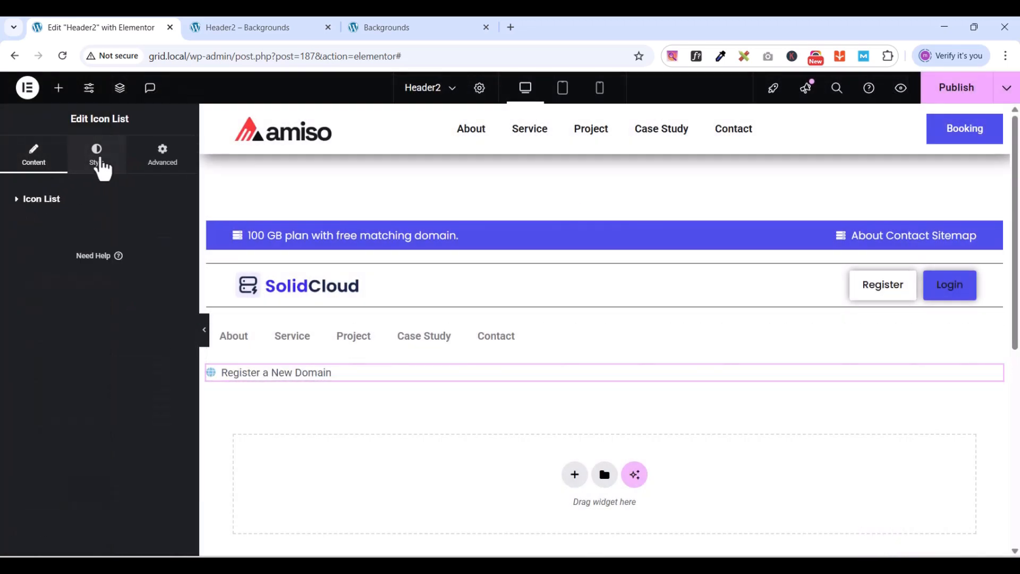
{"action": "left_click", "coordinate": [98, 160]}
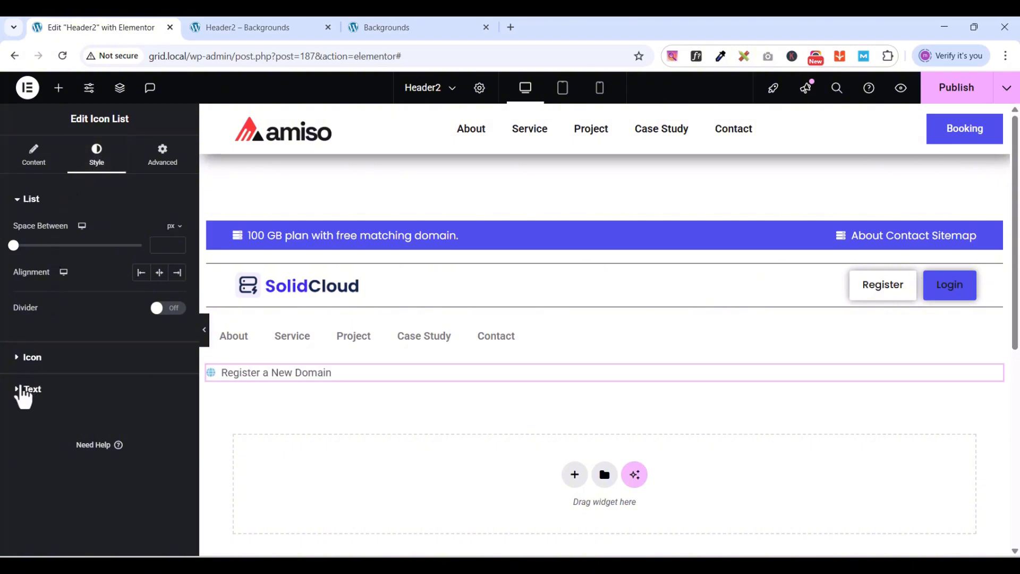
{"action": "left_click", "coordinate": [23, 389]}
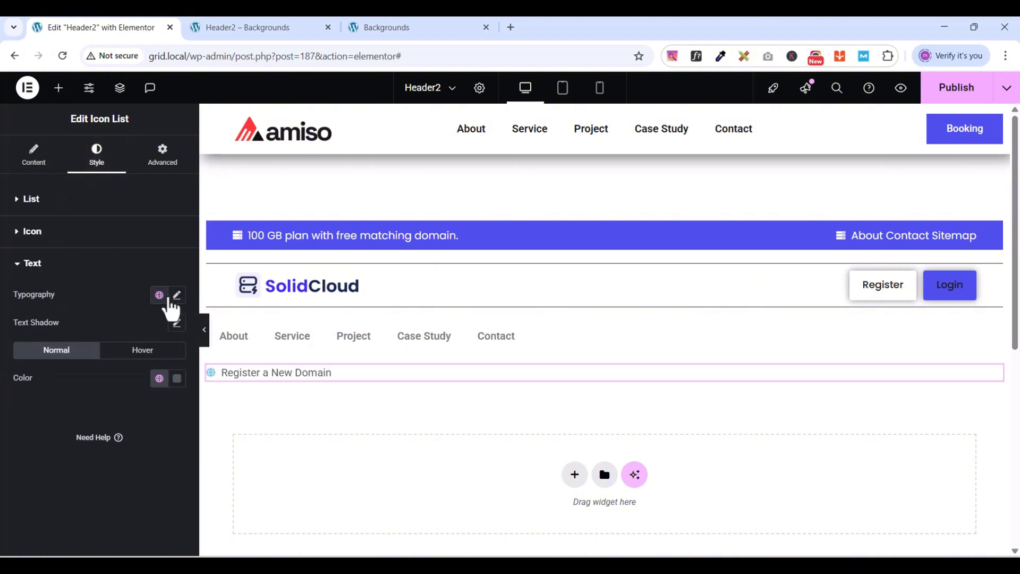
{"action": "left_click", "coordinate": [178, 295]}
{"action": "left_click", "coordinate": [143, 359]}
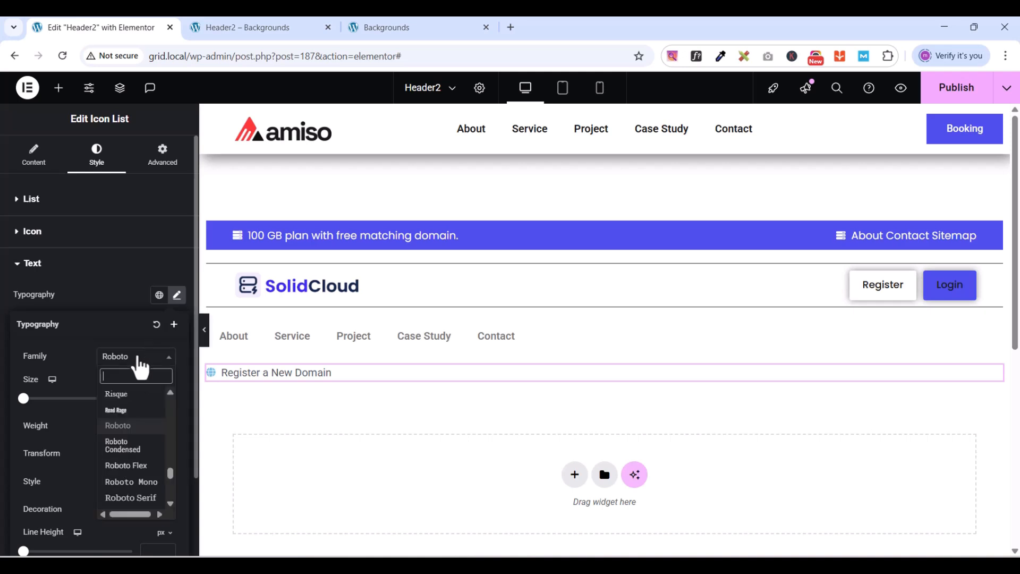
{"action": "type", "text": "pop"}
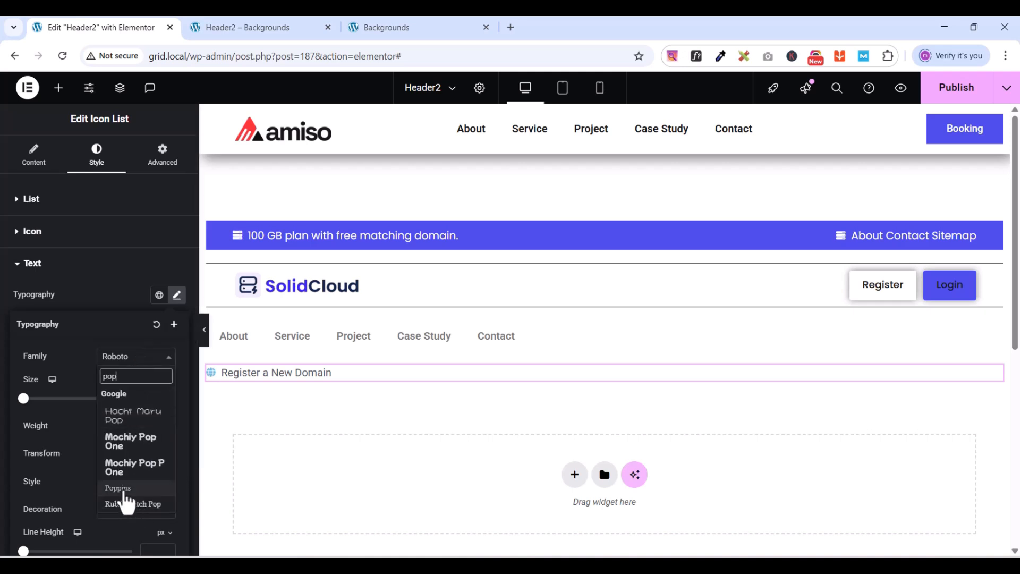
{"action": "left_click", "coordinate": [124, 489]}
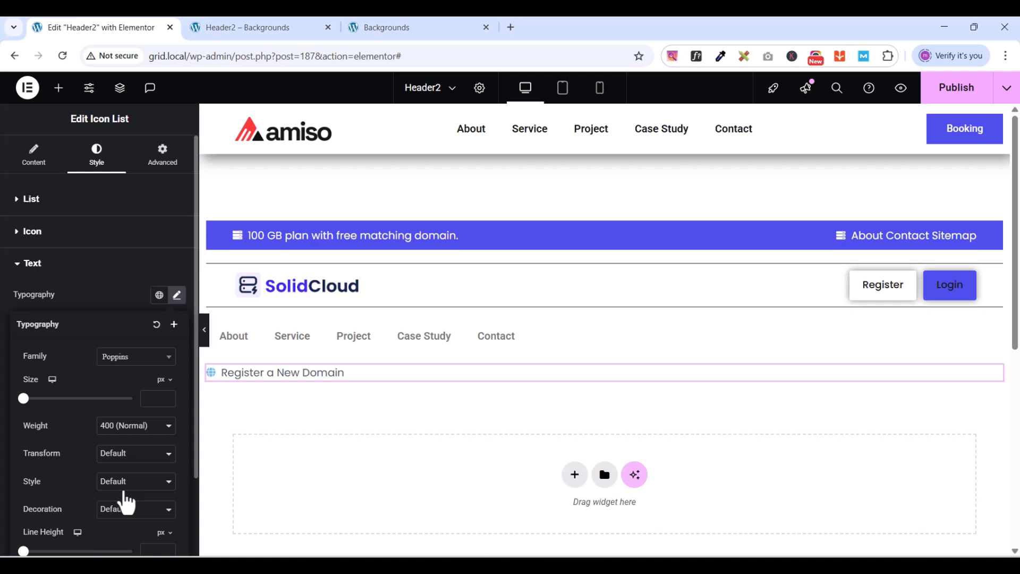
Set the Register a New Domain text size to 16 px
{"action": "left_click", "coordinate": [167, 396]}
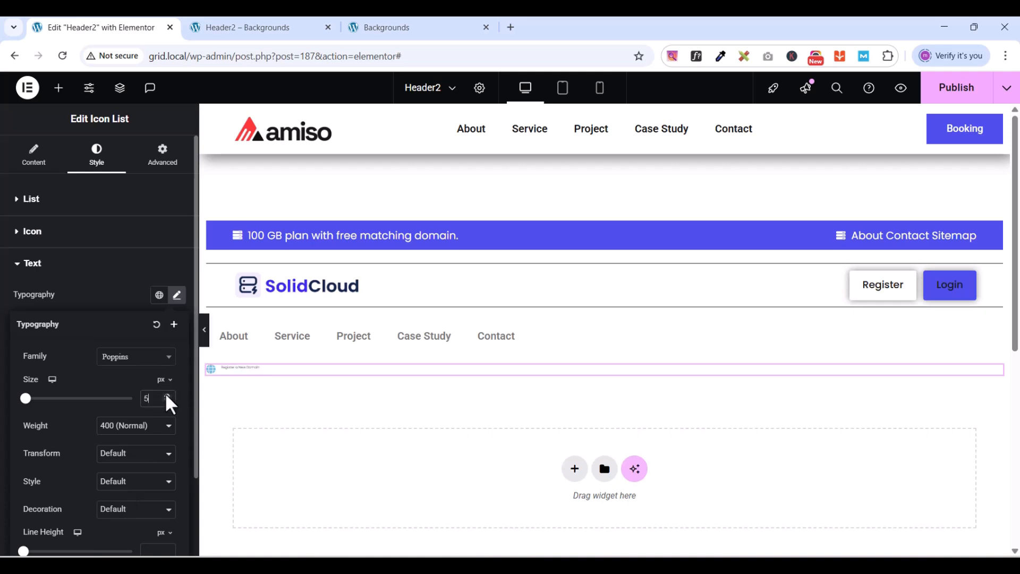
{"action": "left_click", "coordinate": [166, 396]}
{"action": "left_click", "coordinate": [167, 396]}
{"action": "left_click", "coordinate": [167, 395]}
{"action": "left_click", "coordinate": [167, 396]}
{"action": "left_click", "coordinate": [167, 396]}
{"action": "left_click", "coordinate": [167, 396]}
{"action": "left_click", "coordinate": [167, 396]}
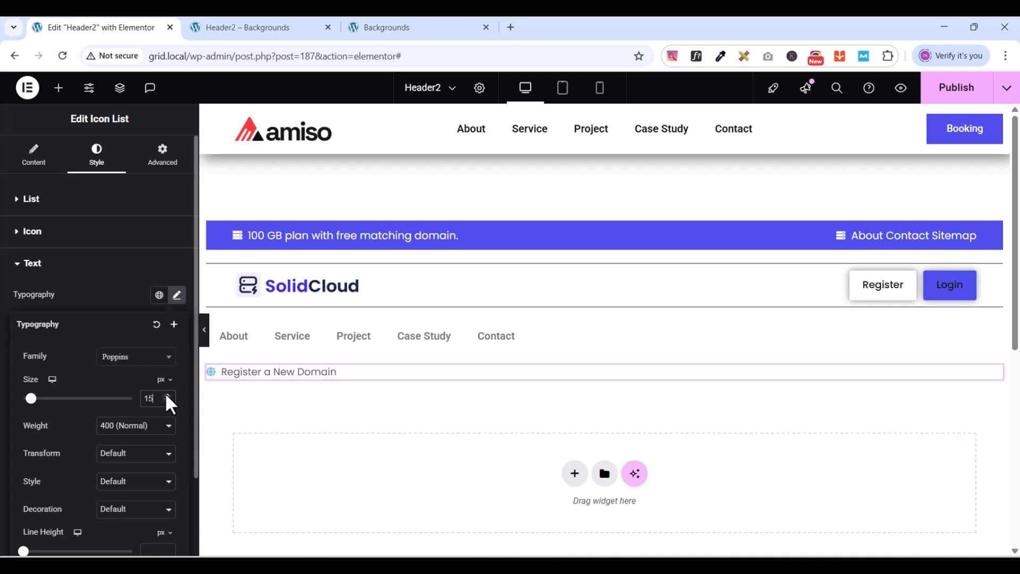
{"action": "left_click", "coordinate": [166, 396]}
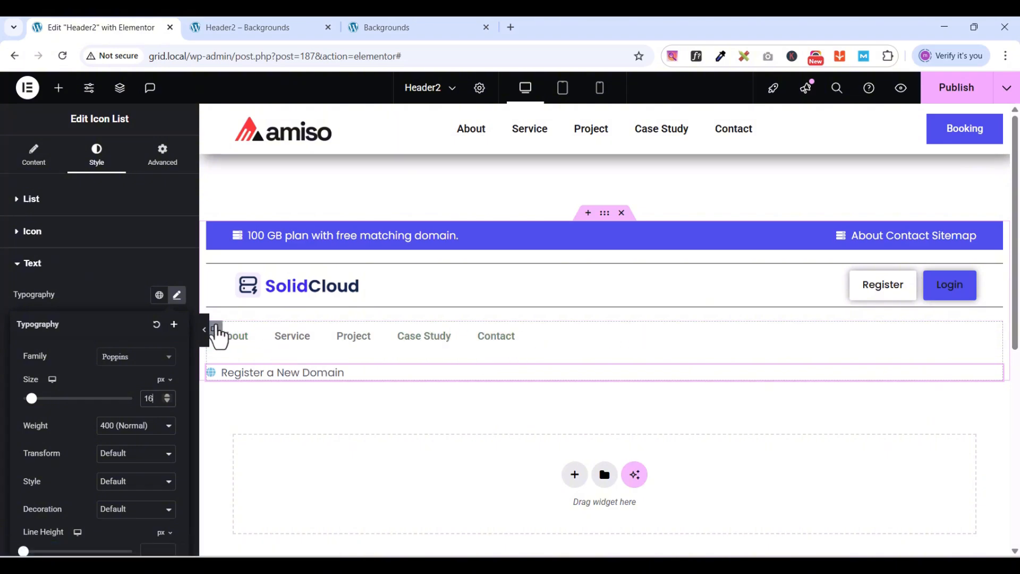
Change the third-row container's direction to a horizontal row so the menu and icon list sit side by side
{"action": "left_click", "coordinate": [217, 328]}
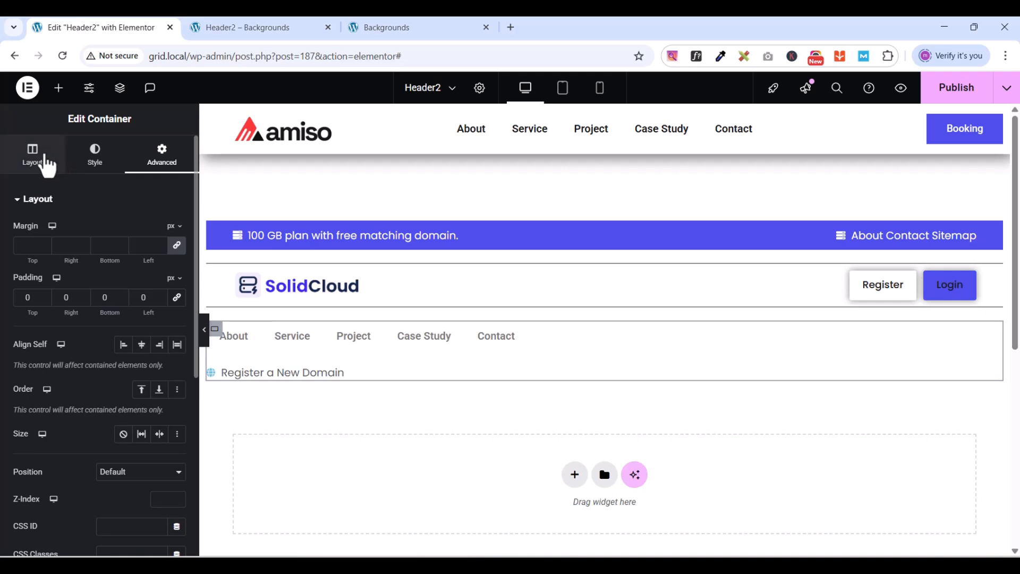
{"action": "left_click", "coordinate": [46, 164]}
{"action": "left_click", "coordinate": [124, 424]}
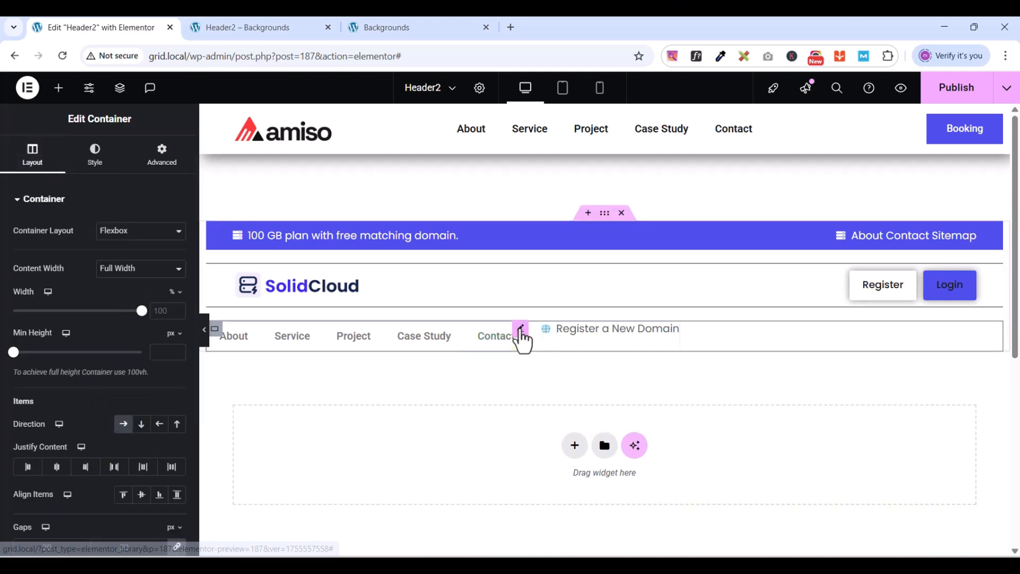
Set the WordPress Menu widget's size to Grow so it fills the free width of the third row
{"action": "left_click", "coordinate": [519, 330]}
{"action": "left_click", "coordinate": [168, 170]}
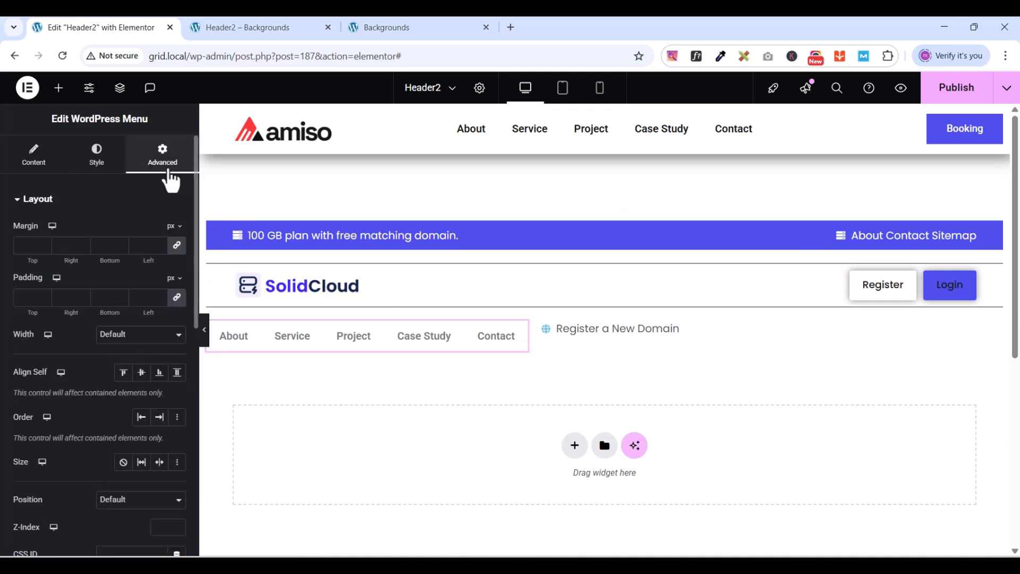
{"action": "left_click", "coordinate": [141, 461]}
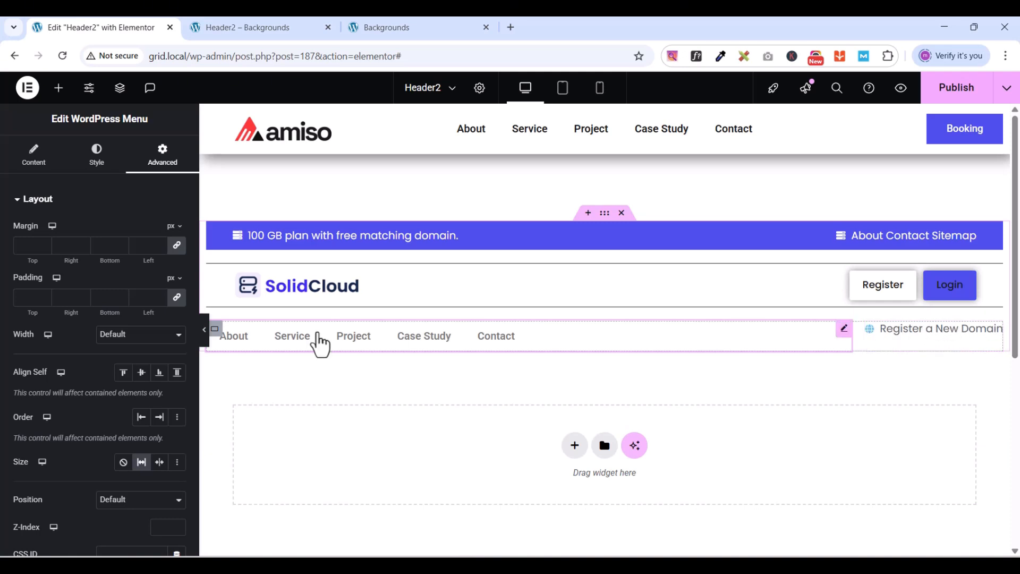
Align the third-row container's items to the vertical center
{"action": "left_click", "coordinate": [216, 329]}
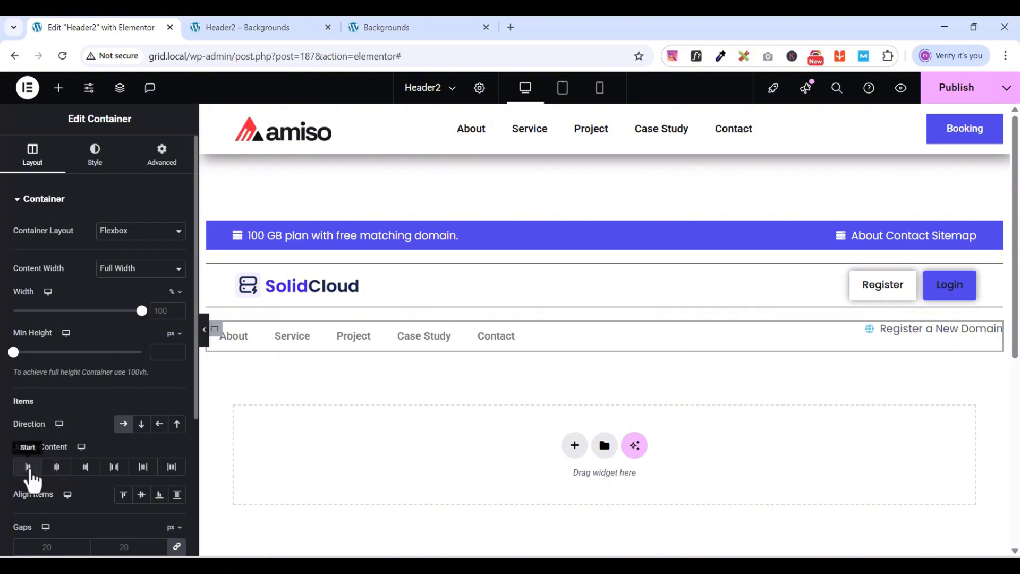
{"action": "left_click", "coordinate": [29, 467]}
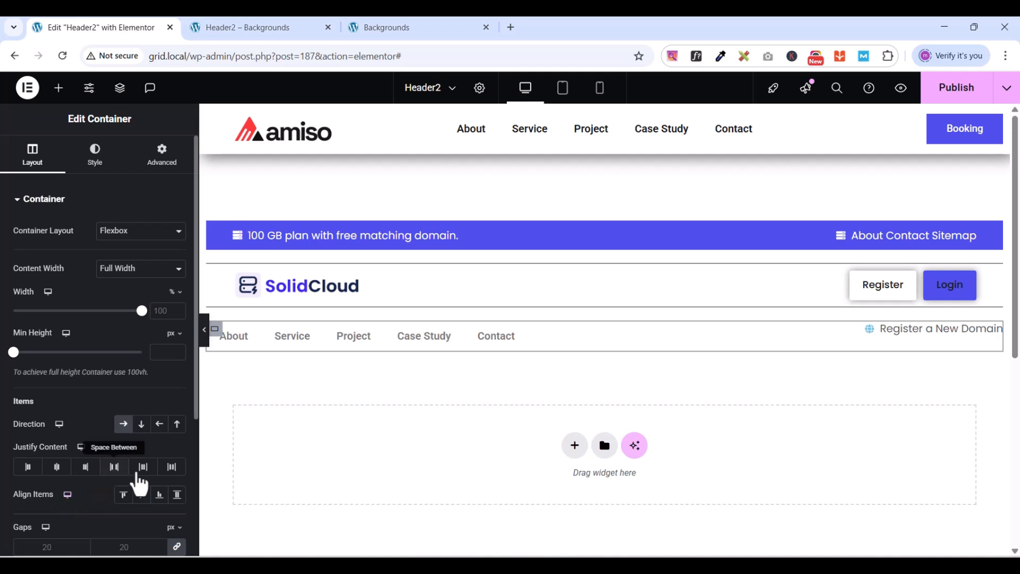
{"action": "left_click", "coordinate": [142, 495]}
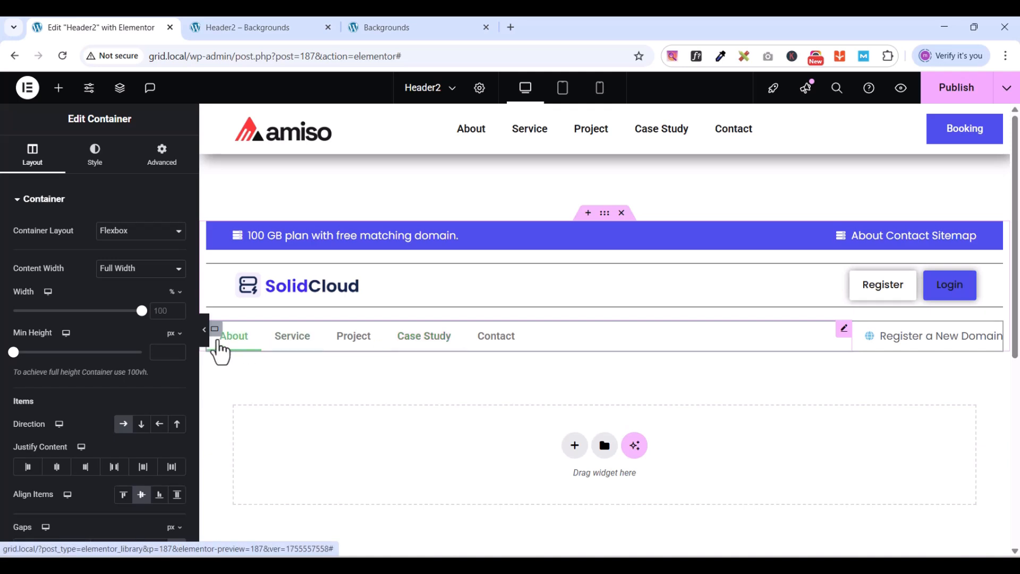
Change the third-row WordPress Menu's pointer style to Background
{"action": "left_click", "coordinate": [843, 328]}
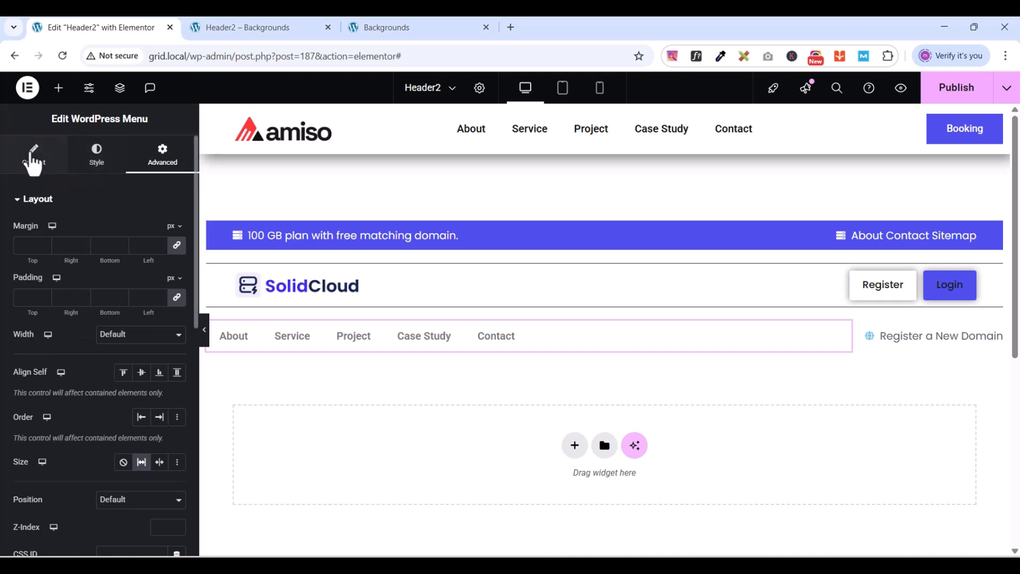
{"action": "left_click", "coordinate": [32, 158]}
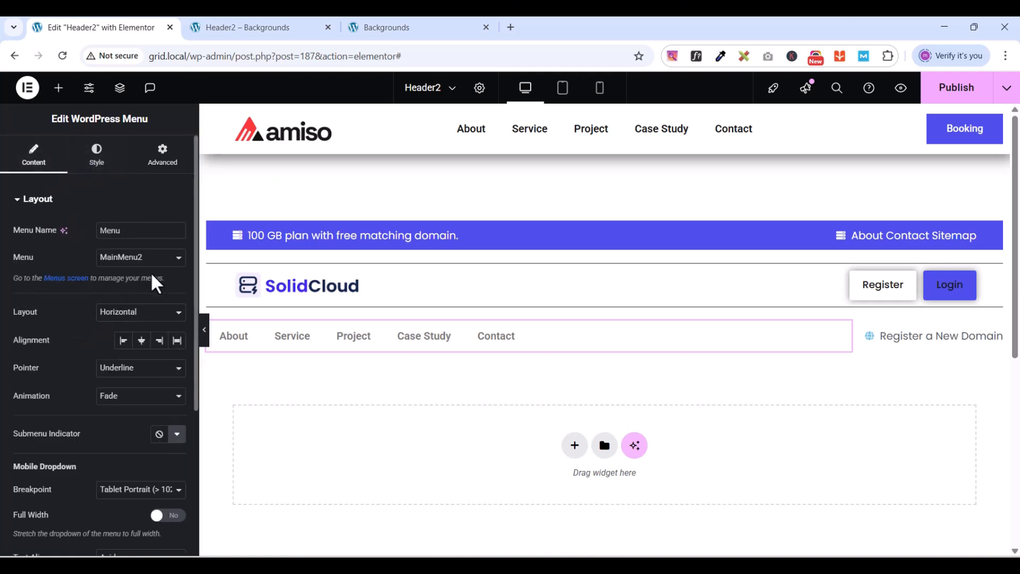
{"action": "scroll", "coordinate": [85, 349], "scroll_direction": "down", "scroll_amount": 1}
{"action": "scroll", "coordinate": [69, 154], "scroll_direction": "up", "scroll_amount": 1}
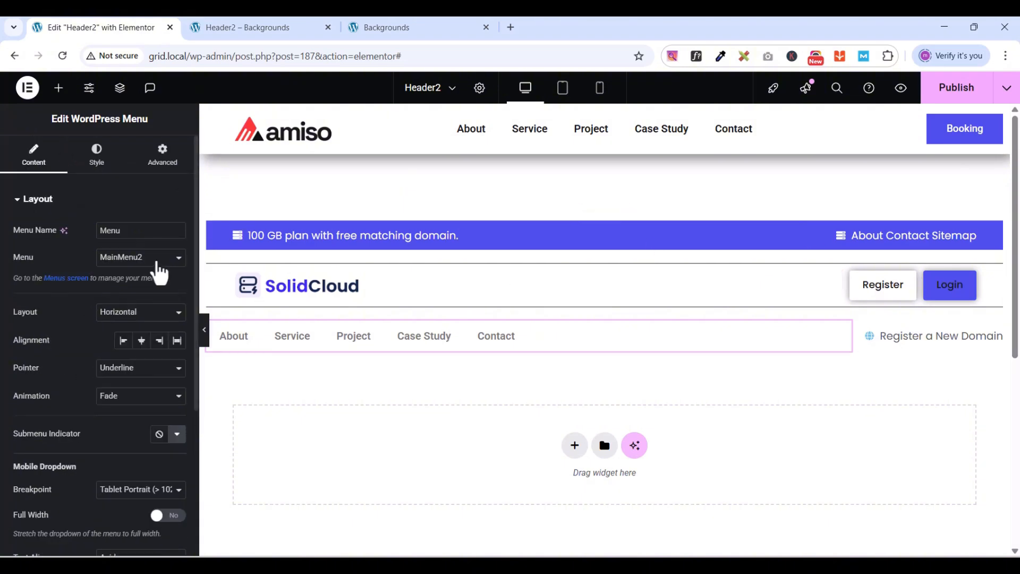
{"action": "scroll", "coordinate": [56, 361], "scroll_direction": "down", "scroll_amount": 3}
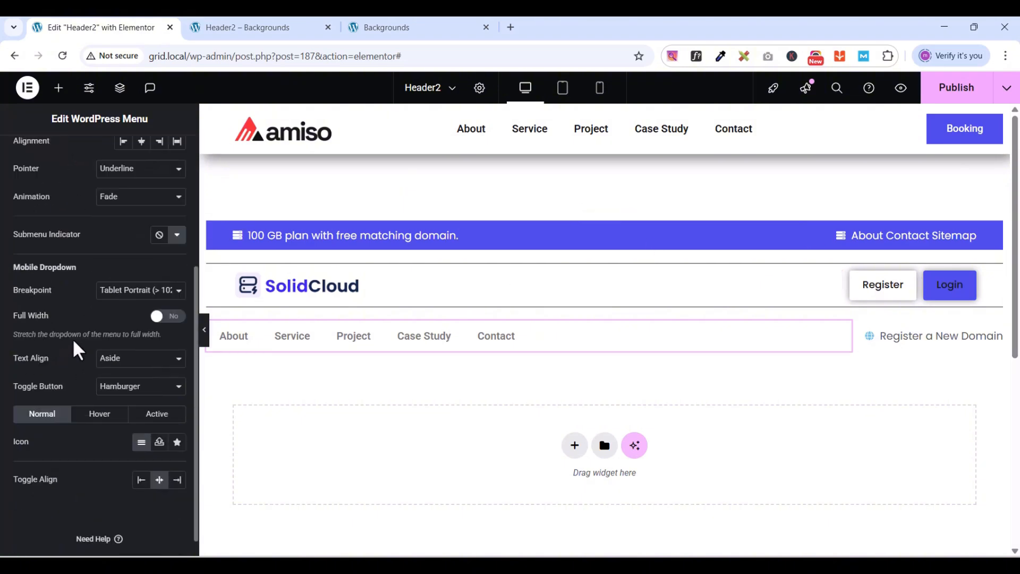
{"action": "scroll", "coordinate": [101, 351], "scroll_direction": "down", "scroll_amount": 1}
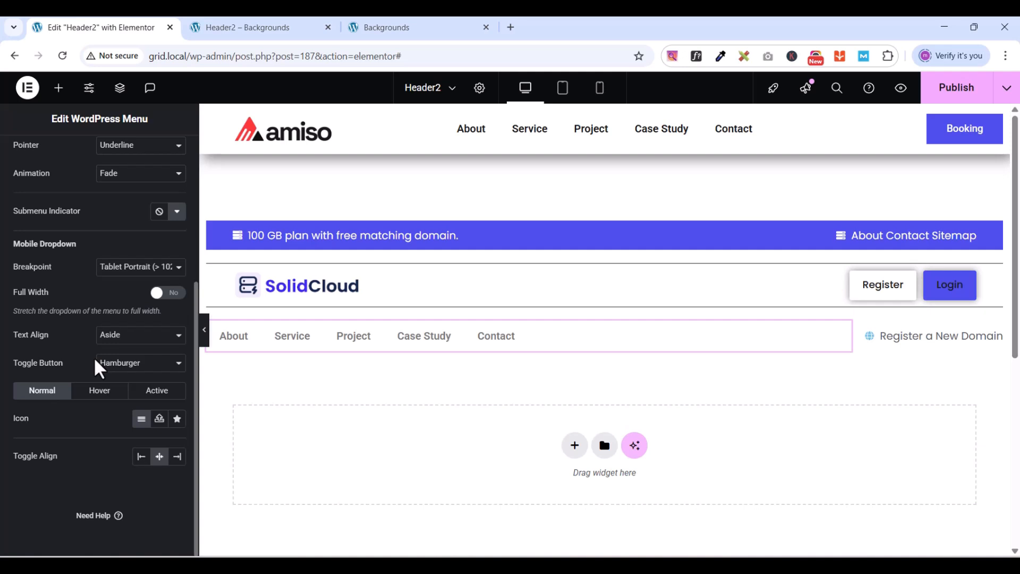
{"action": "scroll", "coordinate": [99, 368], "scroll_direction": "up", "scroll_amount": 2}
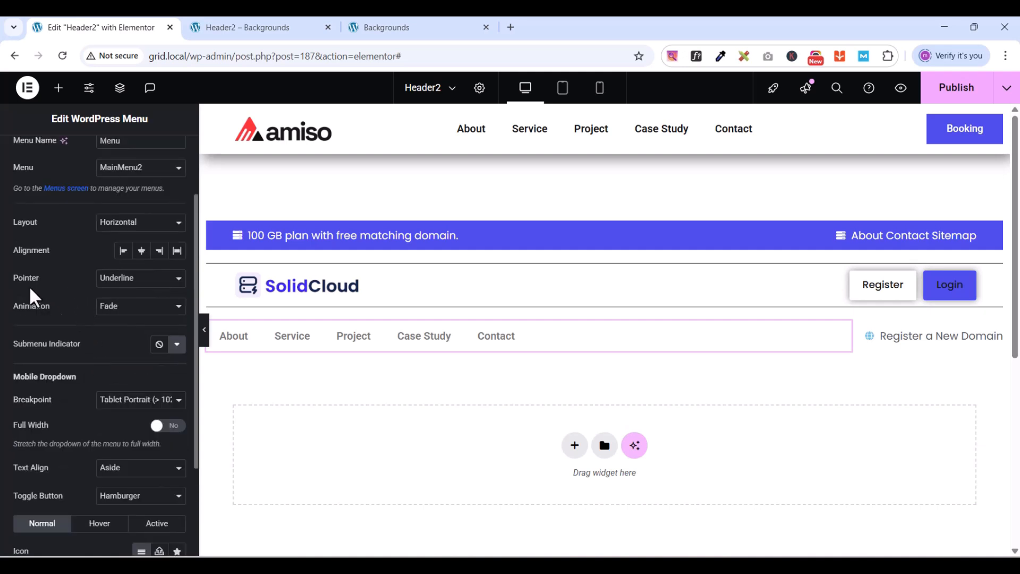
{"action": "left_click", "coordinate": [127, 280]}
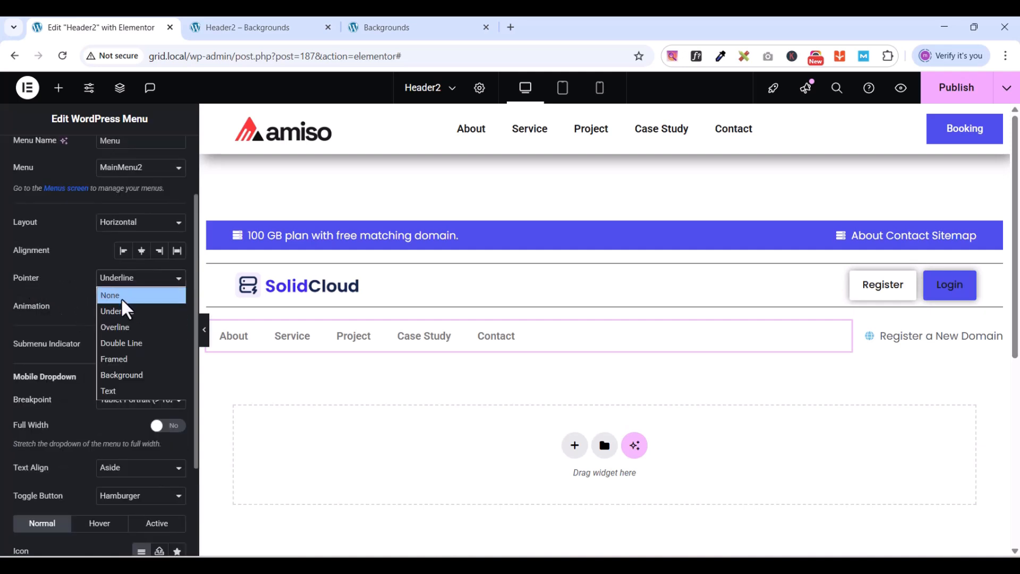
{"action": "left_click", "coordinate": [122, 375]}
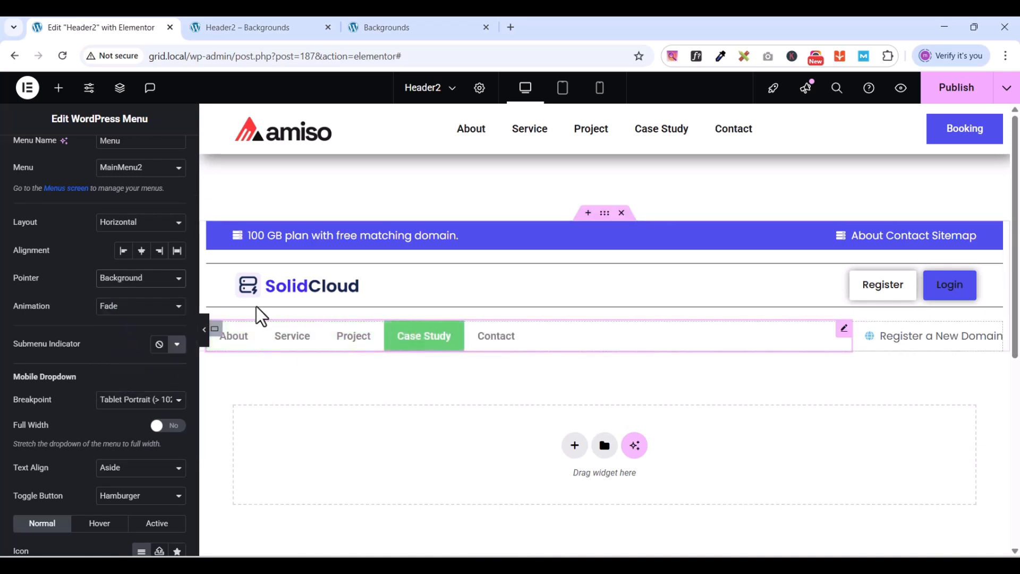
Set the main menu's hover pointer color to the global color Nnew Cyan and return to the normal-state settings
{"action": "scroll", "coordinate": [69, 269], "scroll_direction": "up", "scroll_amount": 2}
{"action": "left_click", "coordinate": [24, 199]}
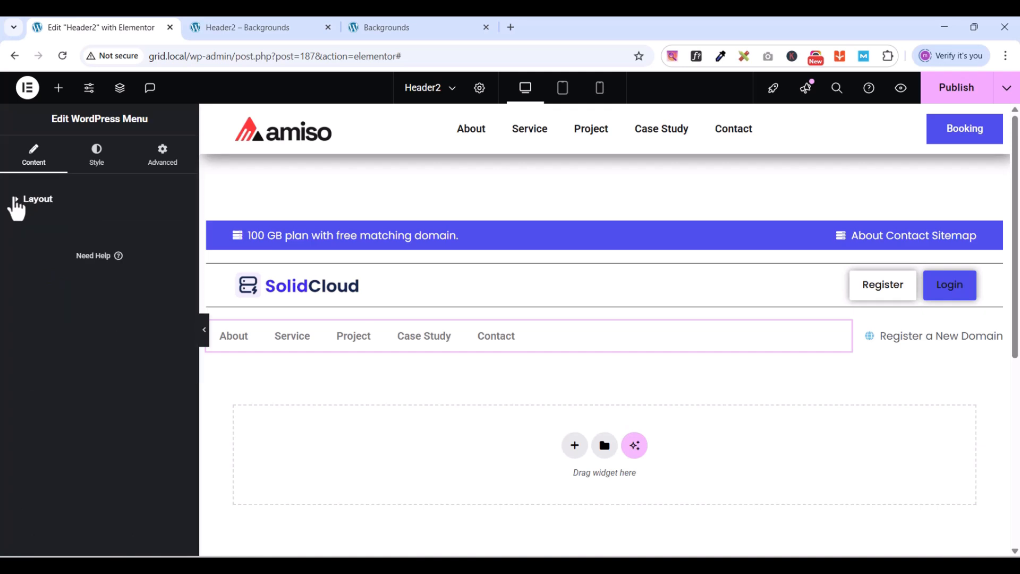
{"action": "left_click", "coordinate": [107, 171]}
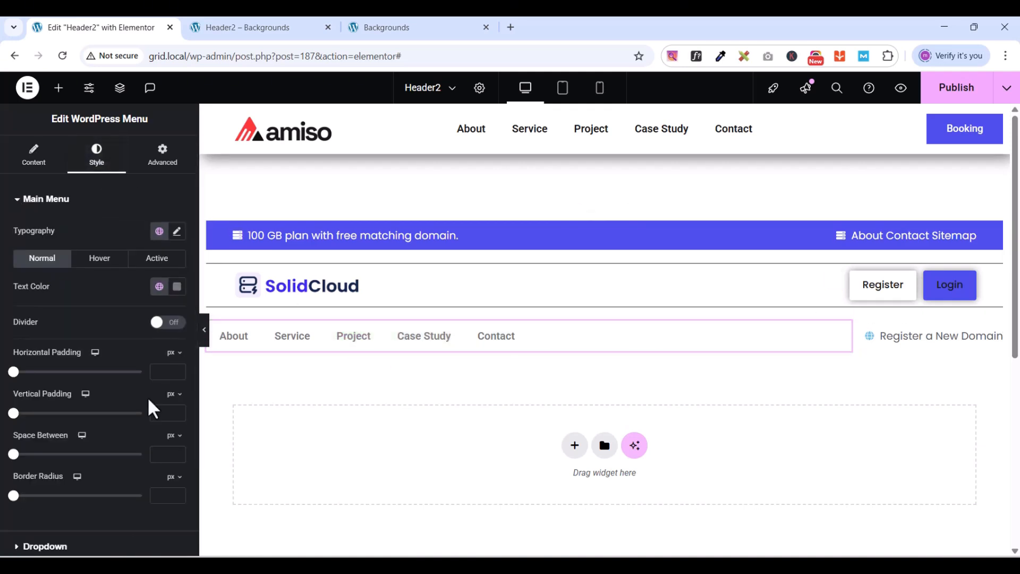
{"action": "scroll", "coordinate": [80, 455], "scroll_direction": "down", "scroll_amount": 2}
{"action": "scroll", "coordinate": [83, 460], "scroll_direction": "up", "scroll_amount": 2}
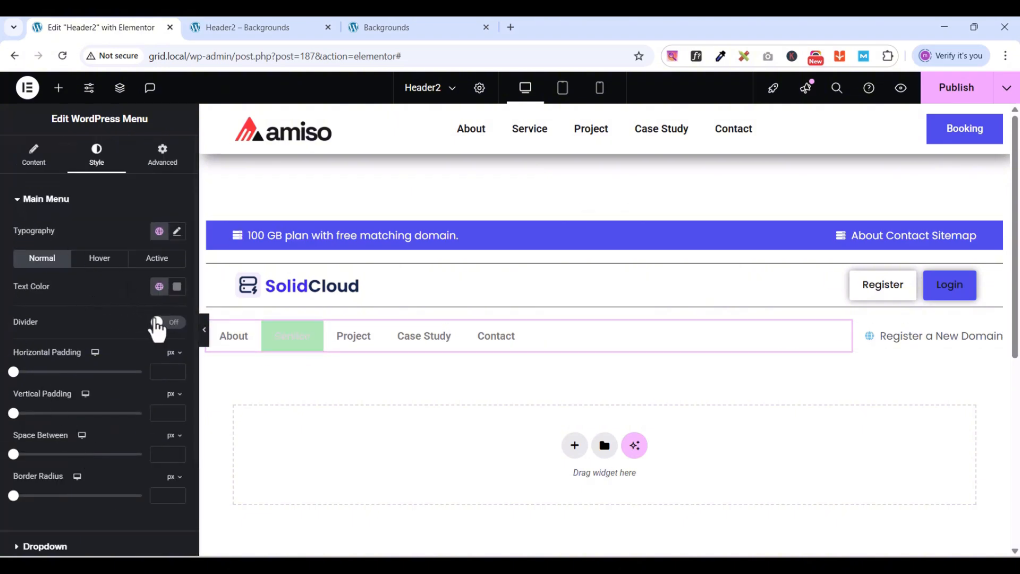
{"action": "left_click", "coordinate": [104, 260]}
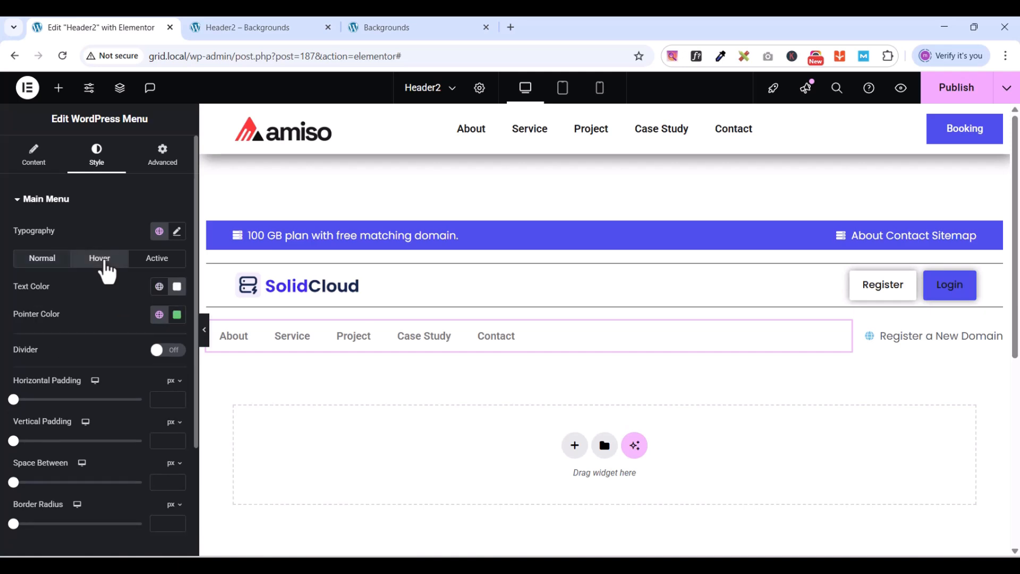
{"action": "left_click", "coordinate": [159, 315]}
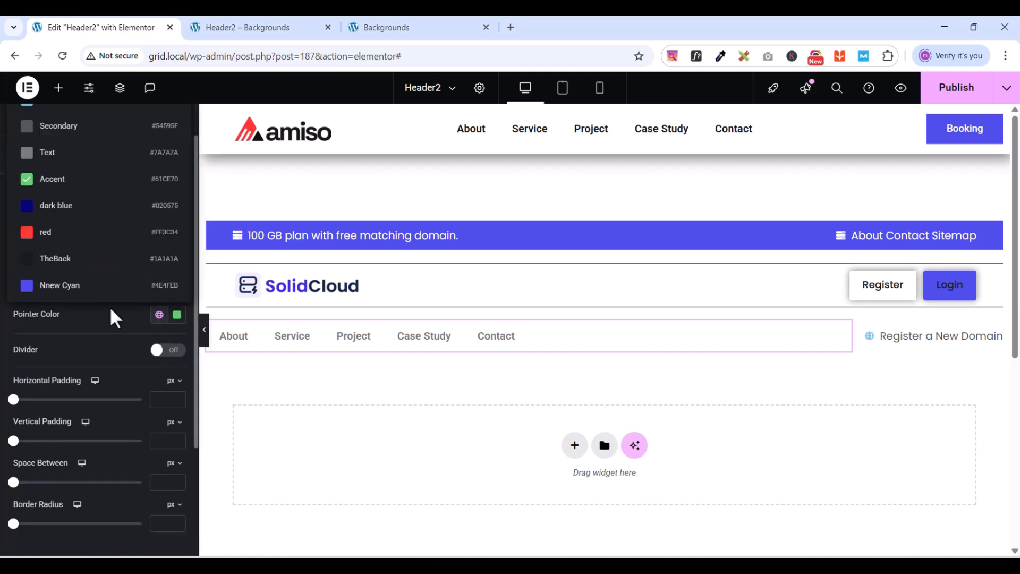
{"action": "left_click", "coordinate": [72, 290]}
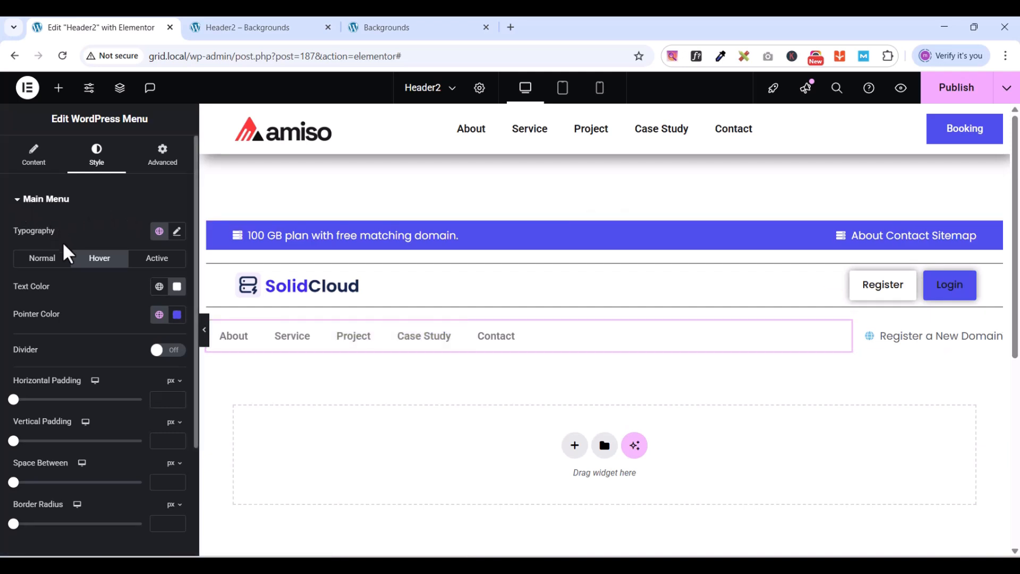
{"action": "left_click", "coordinate": [36, 261]}
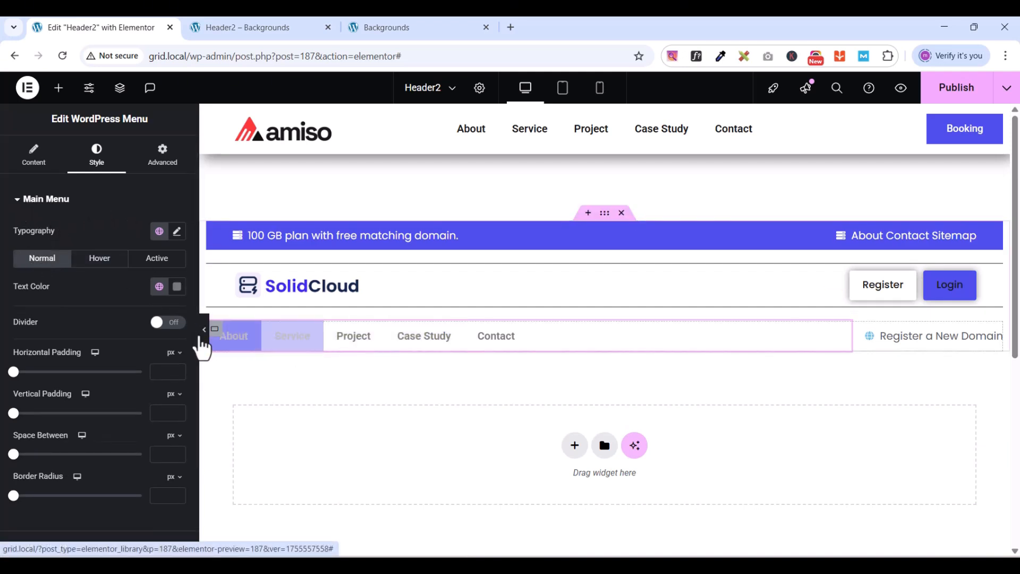
Set the main menu's normal text color to the global color TheBack and the space between its items to 10 px
{"action": "left_click", "coordinate": [177, 287]}
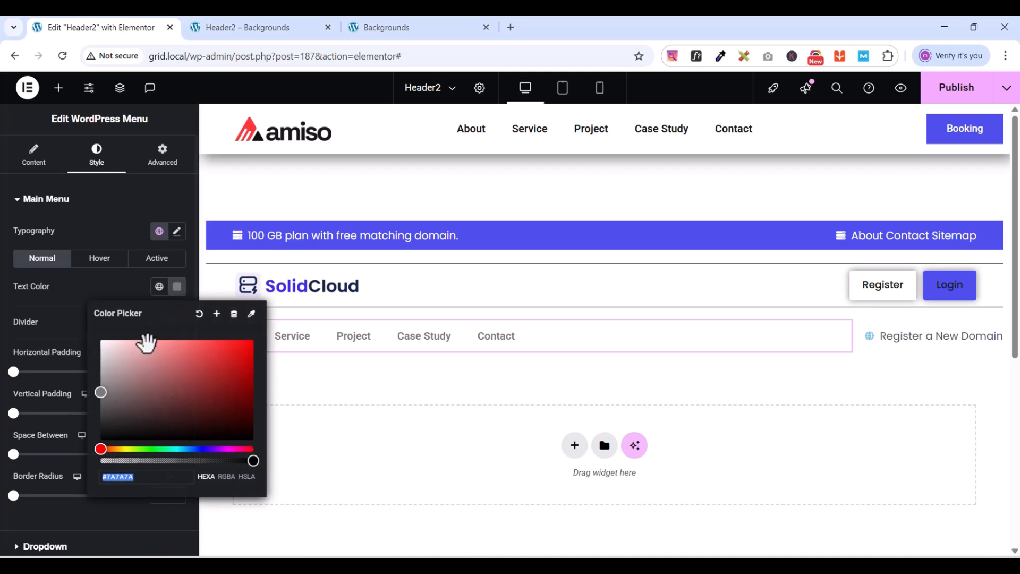
{"action": "left_click", "coordinate": [82, 293]}
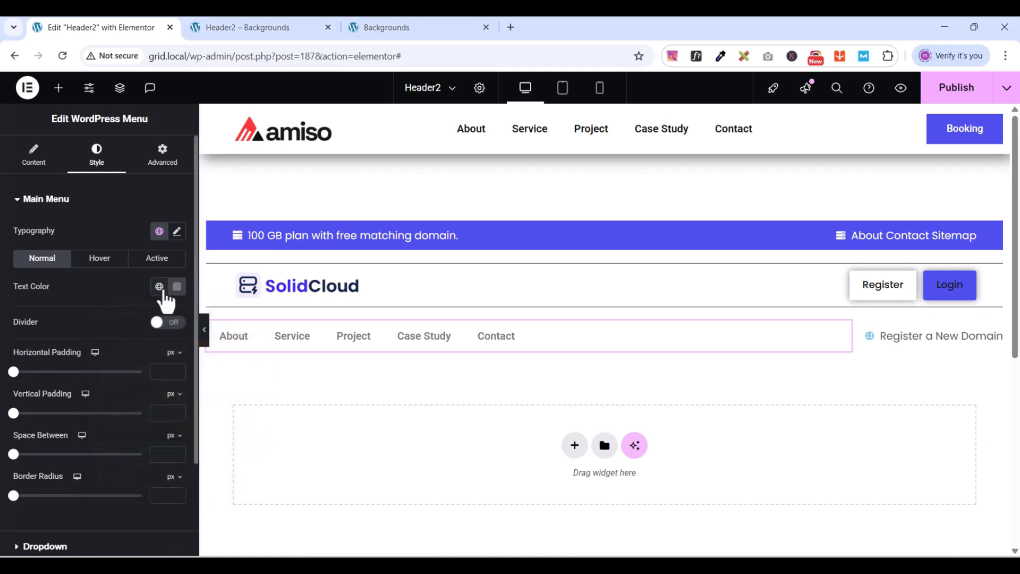
{"action": "left_click", "coordinate": [160, 287]}
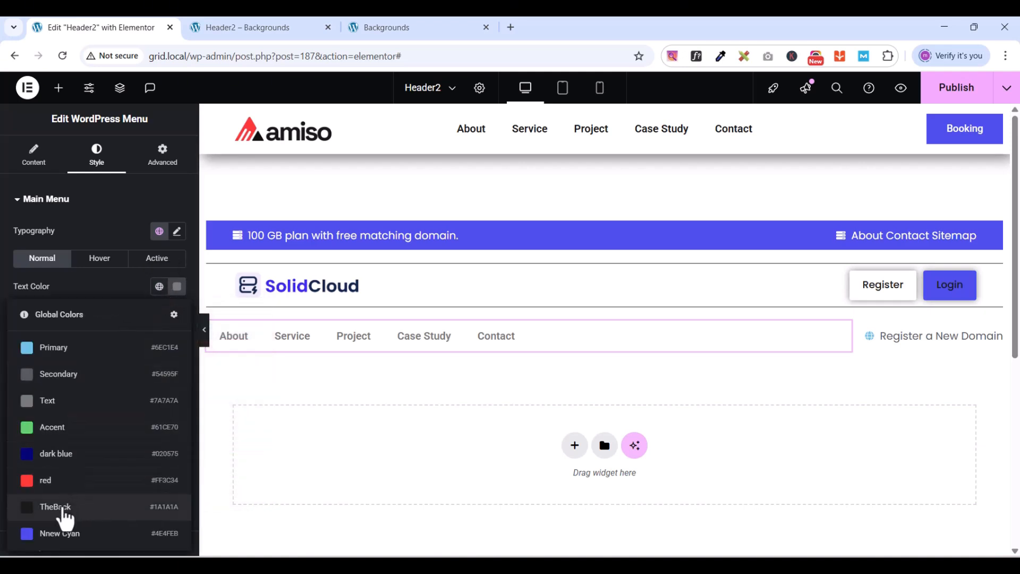
{"action": "left_click", "coordinate": [63, 508]}
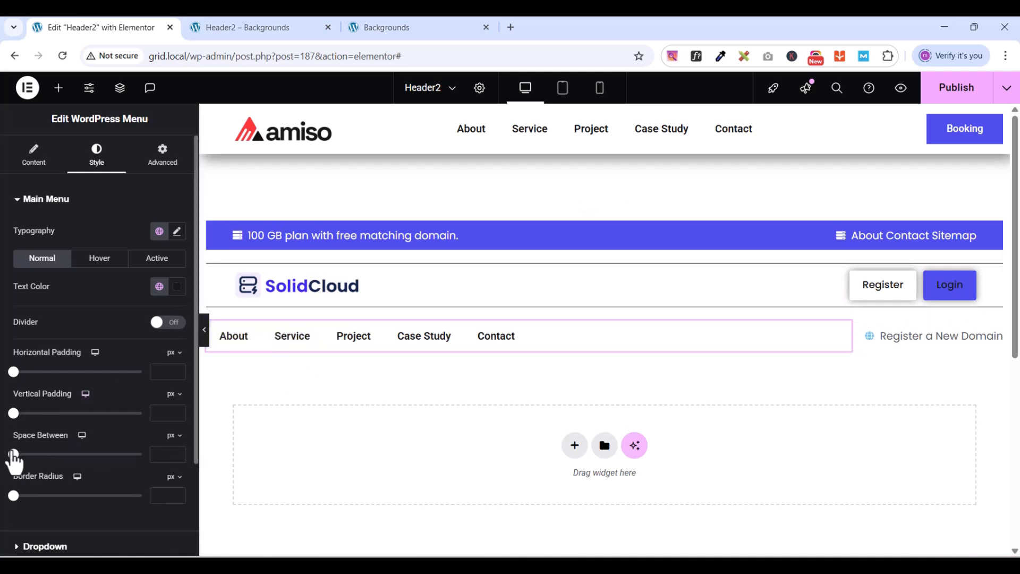
{"action": "left_click_drag", "start_coordinate": [14, 453], "coordinate": [23, 454]}
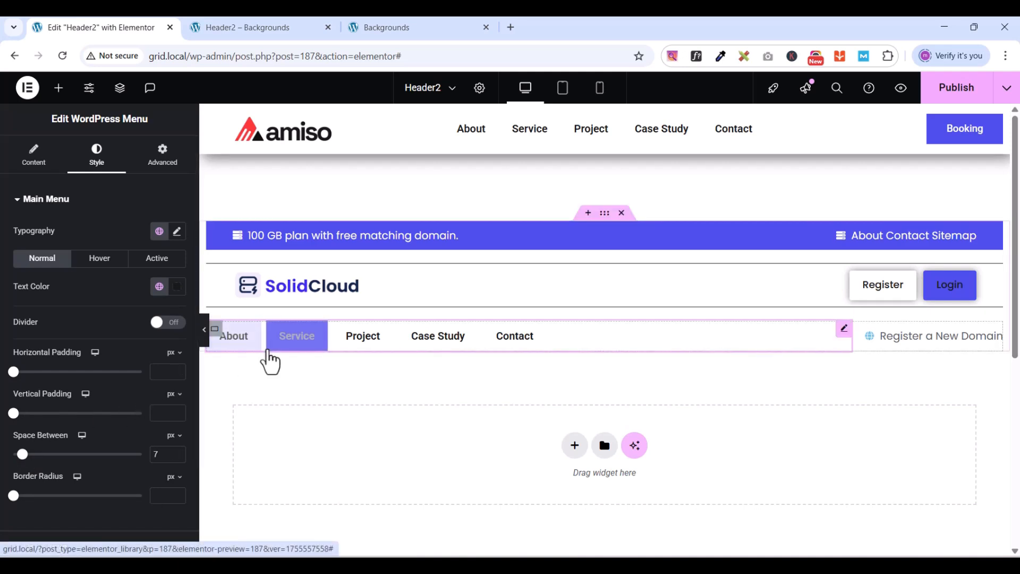
{"action": "left_click_drag", "start_coordinate": [23, 454], "coordinate": [26, 453]}
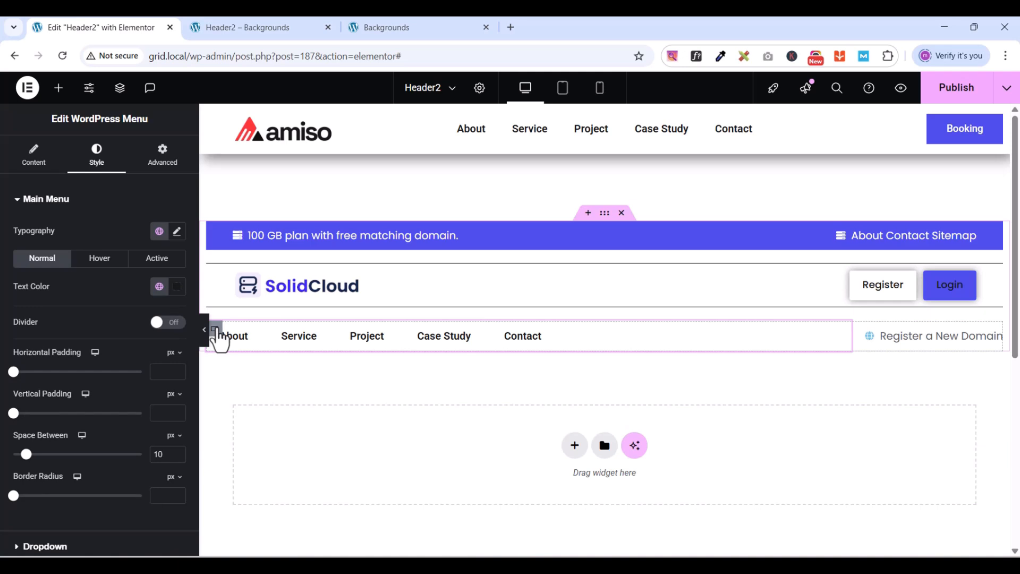
Set the third-row container's padding to 10 px top and bottom and 40 px right and left
{"action": "left_click", "coordinate": [215, 331]}
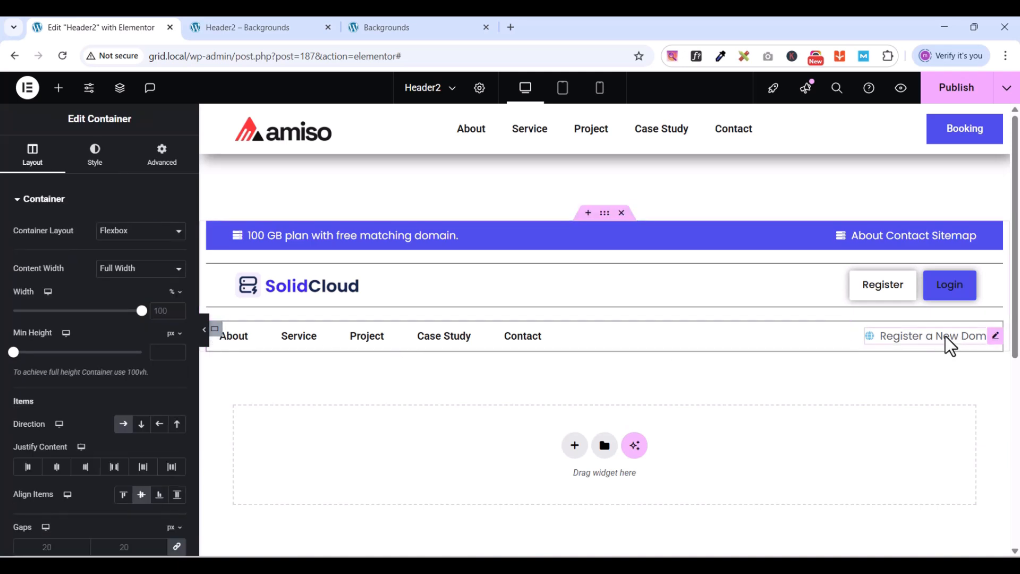
{"action": "left_click", "coordinate": [401, 24]}
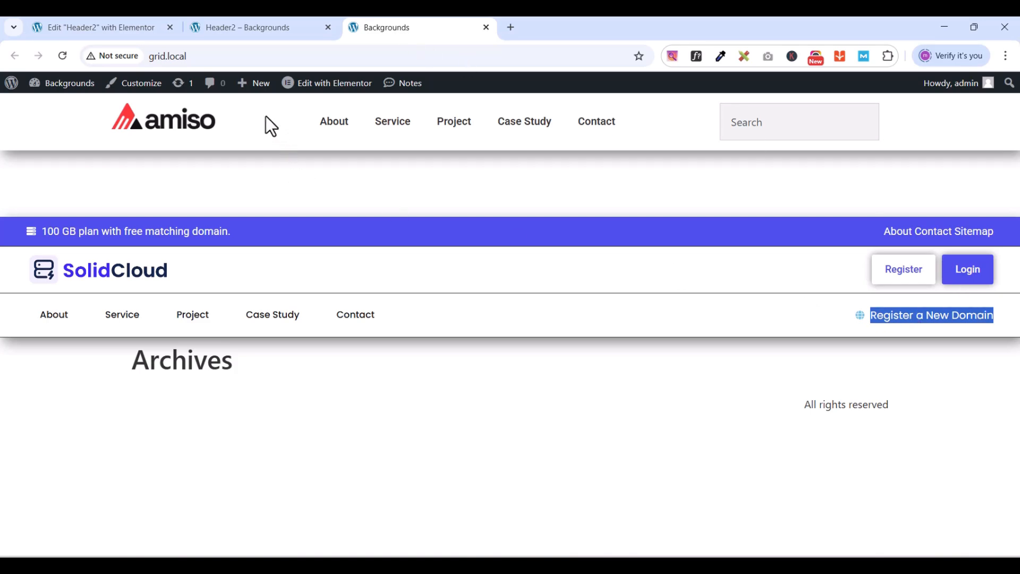
{"action": "left_click", "coordinate": [88, 34]}
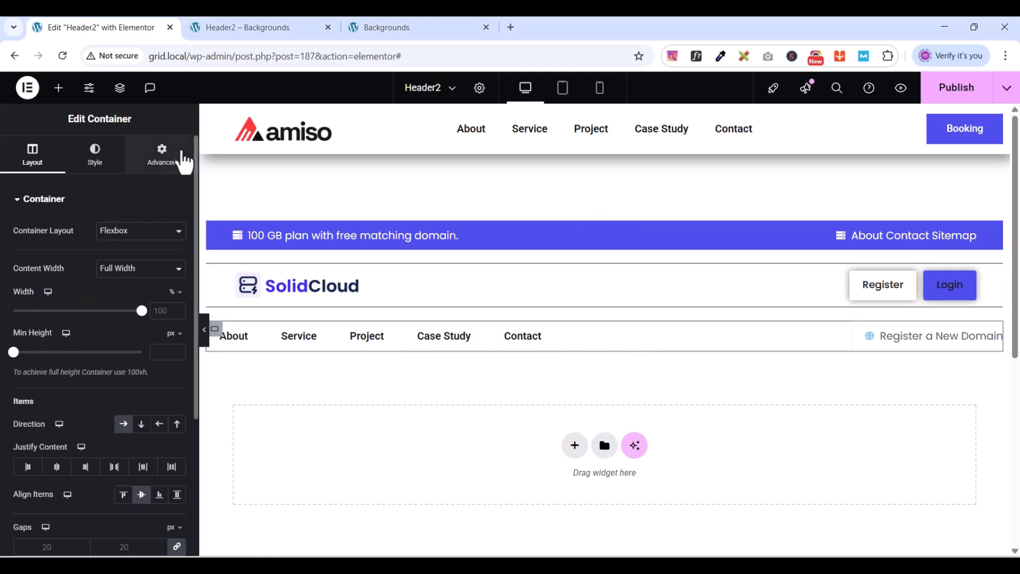
{"action": "left_click", "coordinate": [175, 166]}
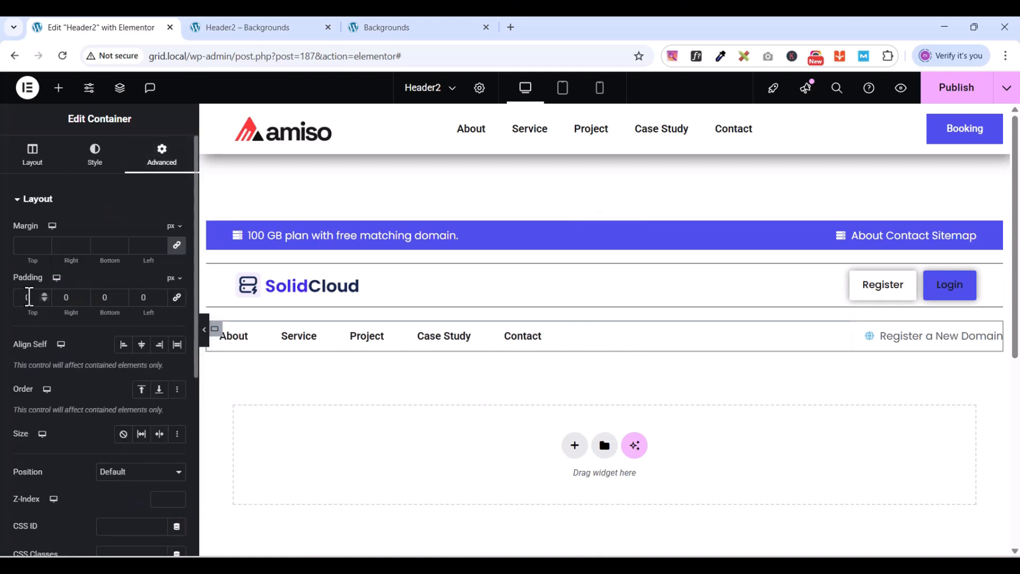
{"action": "type", "text": "1"}
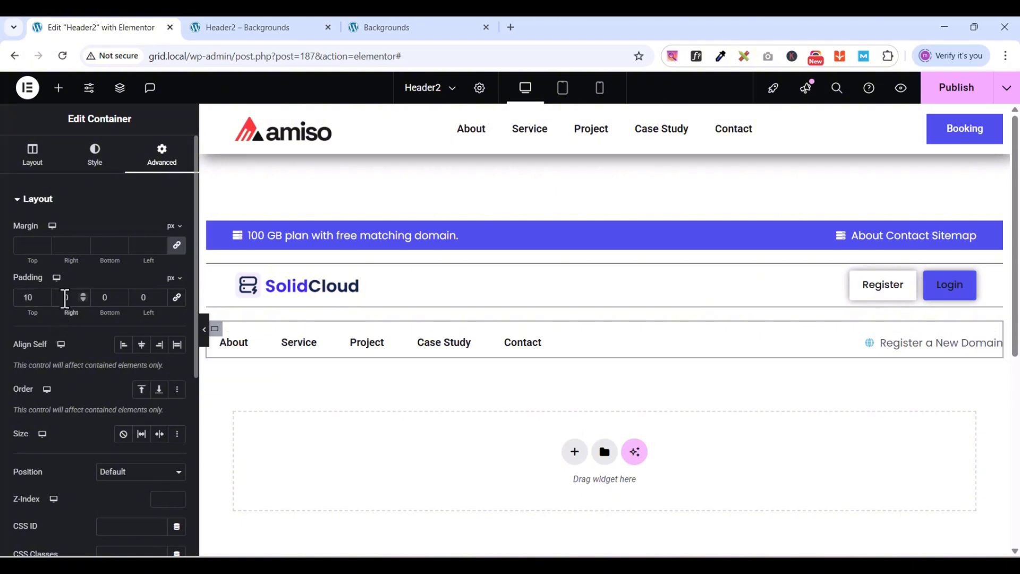
{"action": "type", "text": "4"}
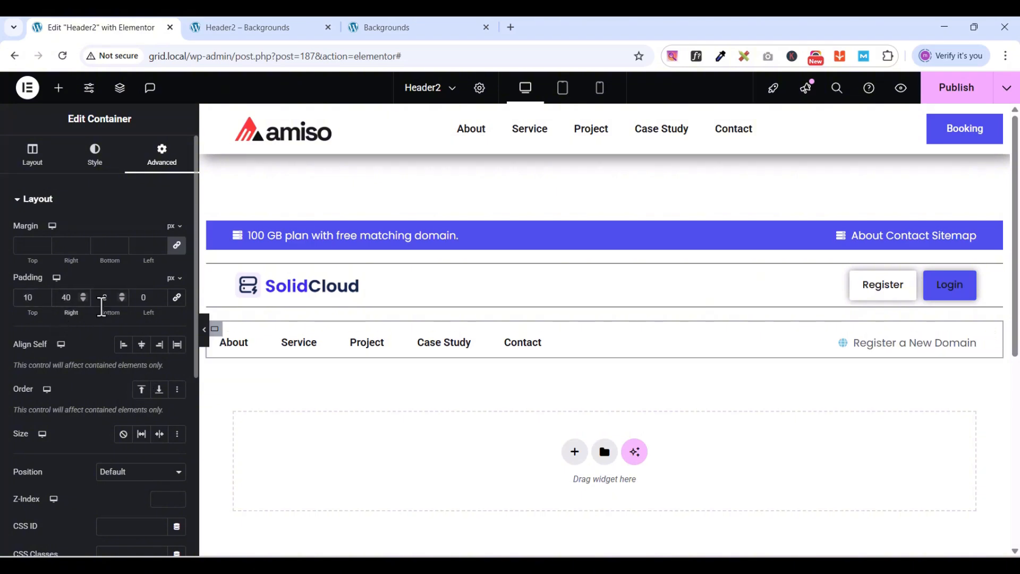
{"action": "left_click", "coordinate": [104, 298]}
{"action": "type", "text": "1"}
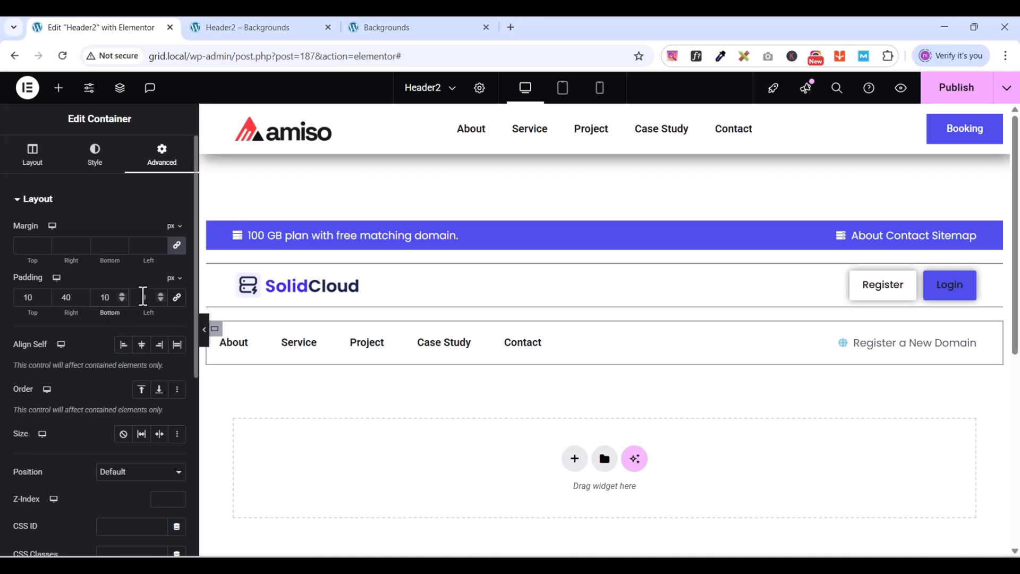
{"action": "left_click", "coordinate": [141, 297]}
{"action": "type", "text": "40"}
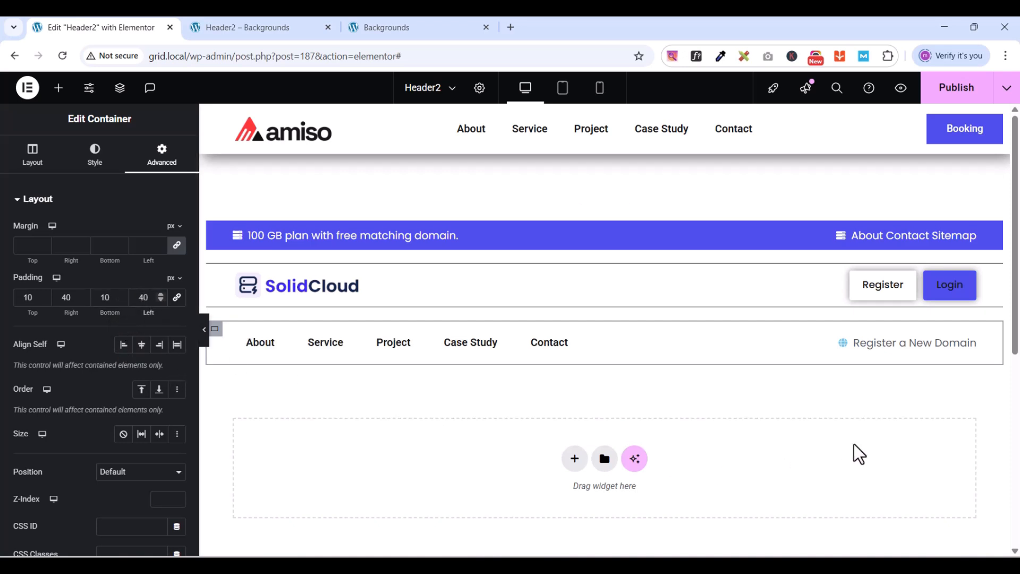
Set the icon color of the Register a New Domain icon list to the global color Nnew Cyan
{"action": "left_click", "coordinate": [969, 347]}
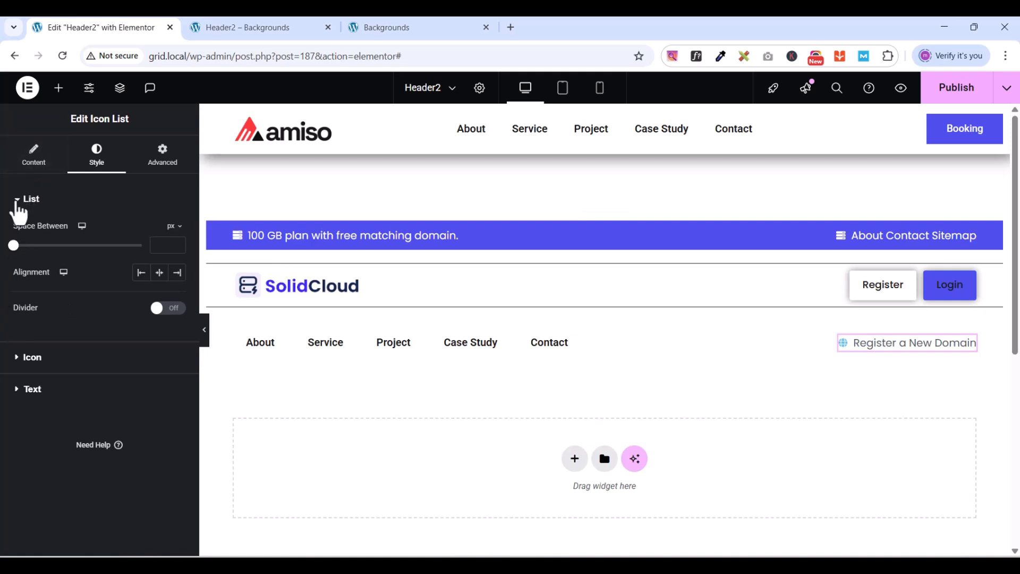
{"action": "left_click", "coordinate": [18, 212]}
{"action": "left_click", "coordinate": [15, 246]}
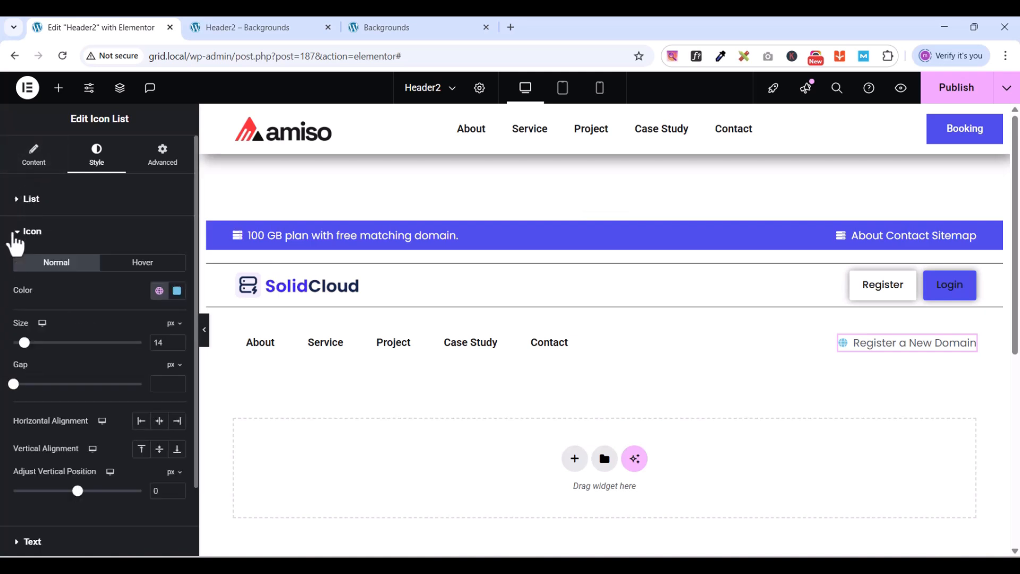
{"action": "left_click", "coordinate": [159, 295]}
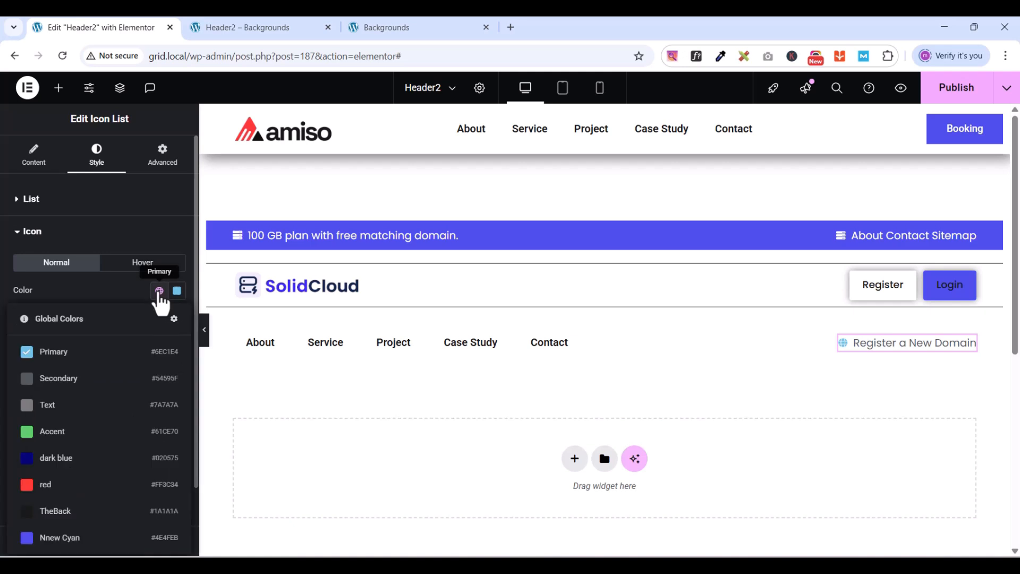
{"action": "left_click", "coordinate": [57, 544]}
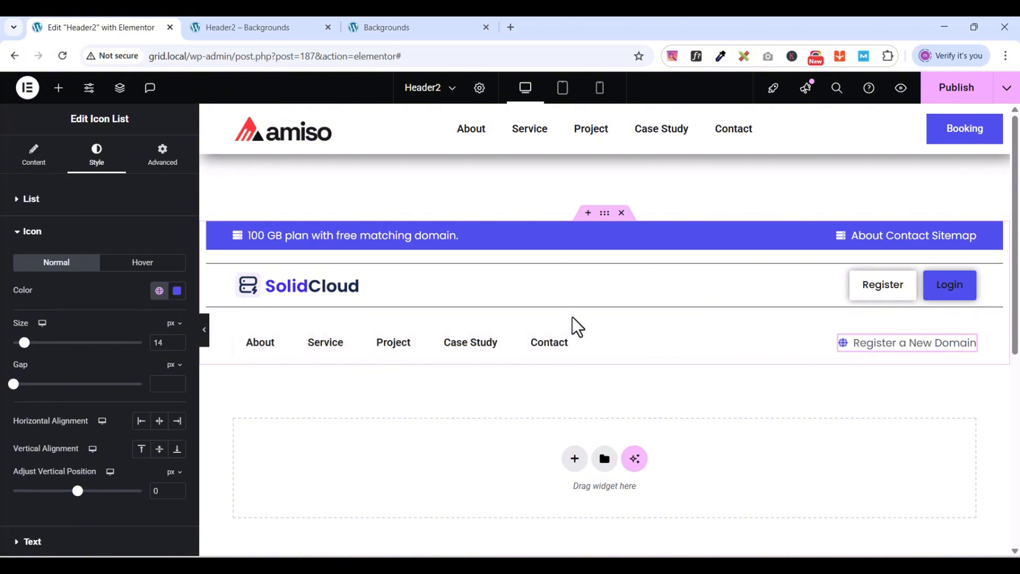
Give the third-row container a solid border with a 1 px bottom width and 0 on the other sides, and publish
{"action": "left_click", "coordinate": [218, 332]}
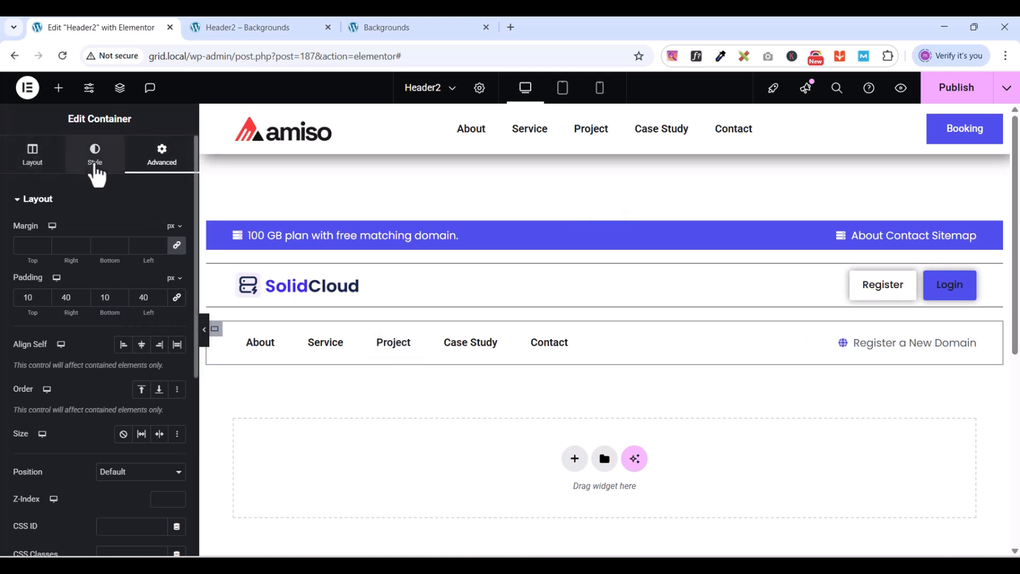
{"action": "left_click", "coordinate": [95, 159]}
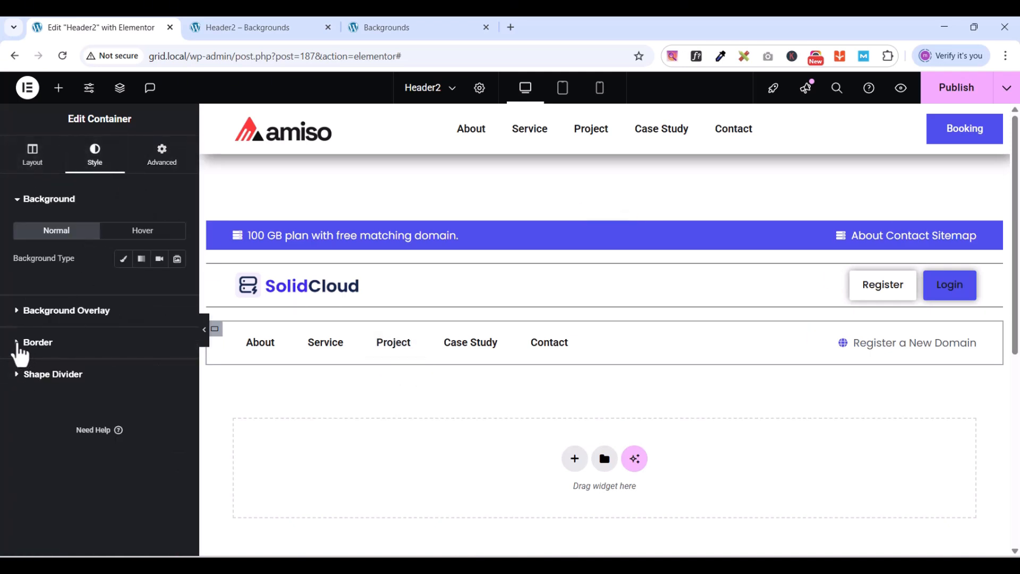
{"action": "left_click", "coordinate": [21, 346]}
{"action": "left_click", "coordinate": [127, 324]}
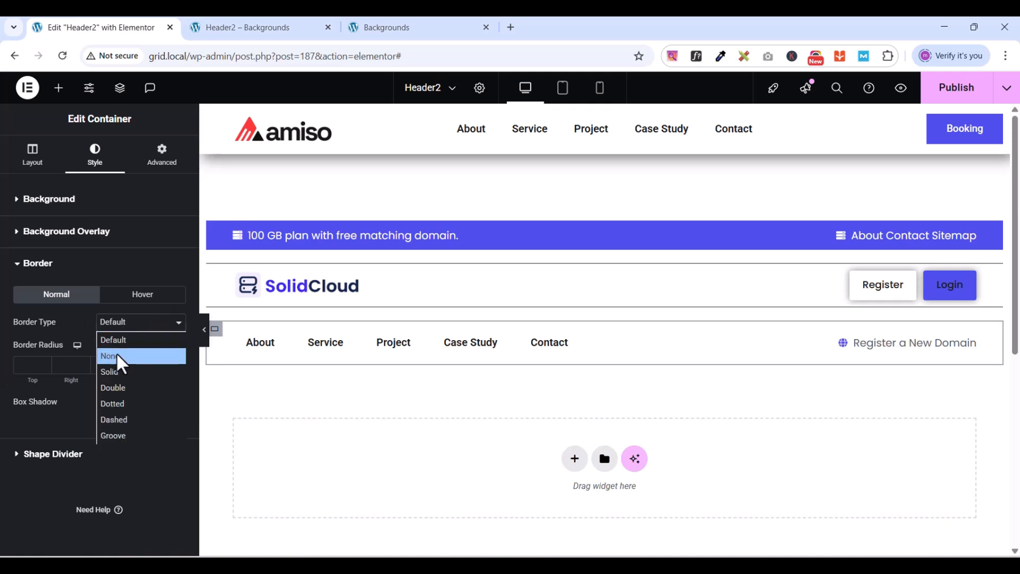
{"action": "left_click", "coordinate": [114, 371]}
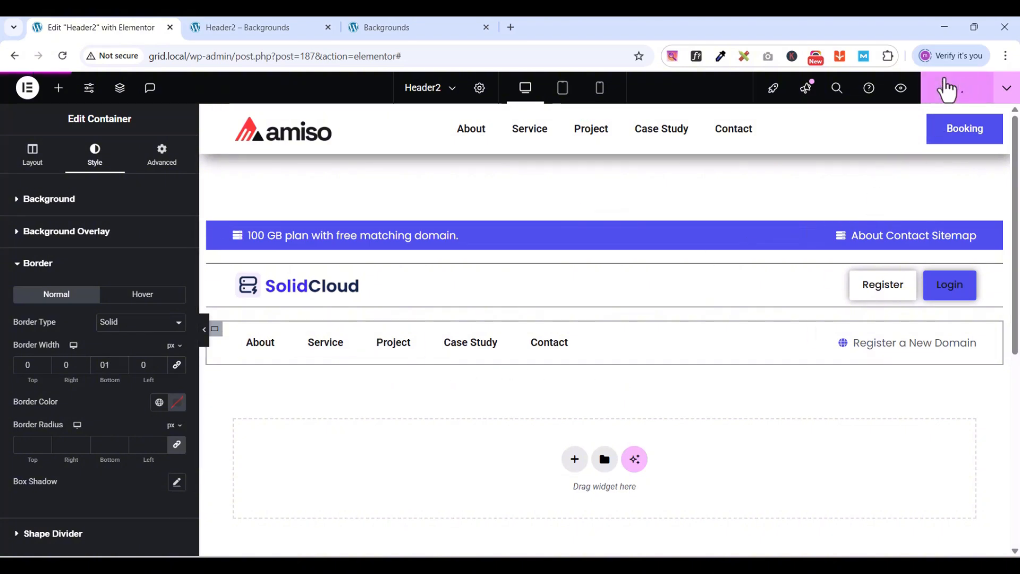
Preview the published header template and check the third row's layout, border and menu hover effect
{"action": "left_click", "coordinate": [901, 89]}
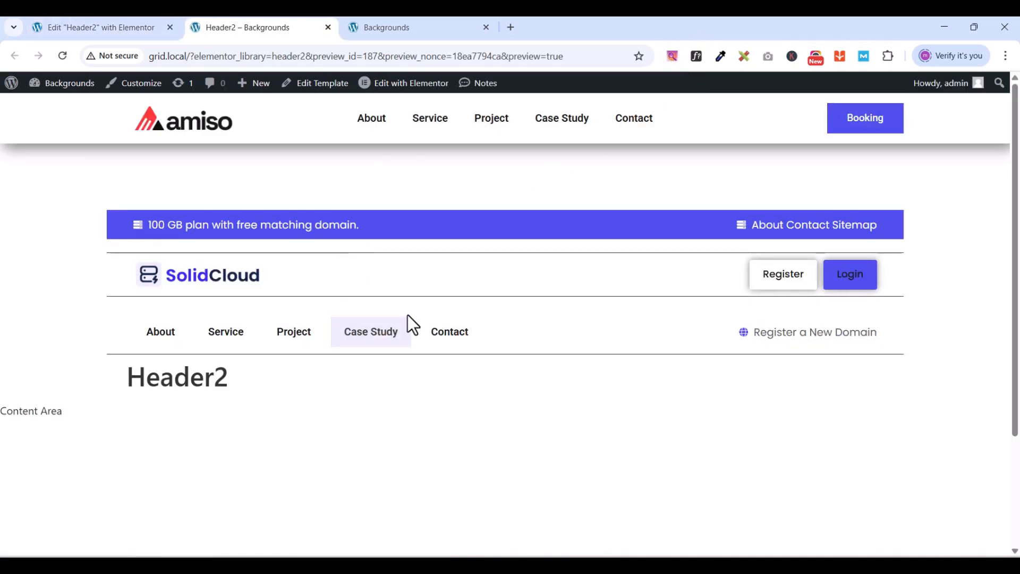
{"action": "scroll", "coordinate": [407, 314], "scroll_direction": "down", "scroll_amount": 1}
{"action": "scroll", "coordinate": [733, 244], "scroll_direction": "up", "scroll_amount": 1}
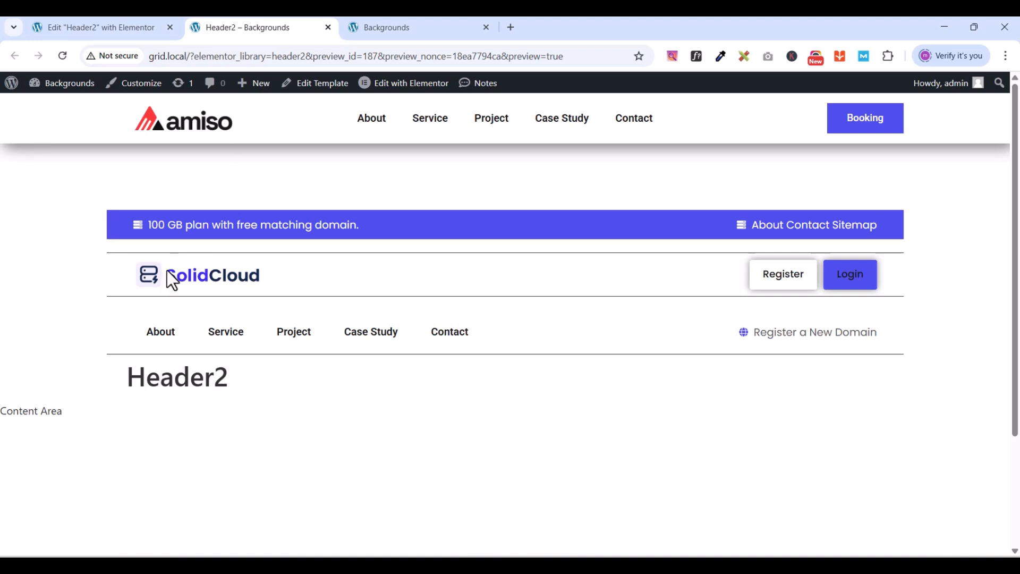
Change the outer header container's content width to Full Width, publish the template and view the preview page
{"action": "left_click", "coordinate": [122, 33]}
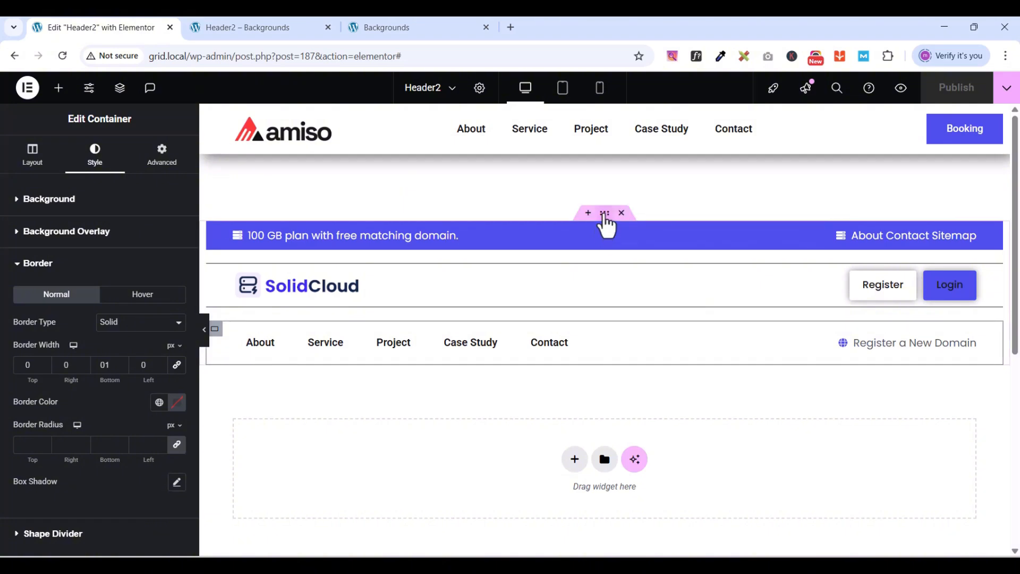
{"action": "left_click", "coordinate": [605, 216]}
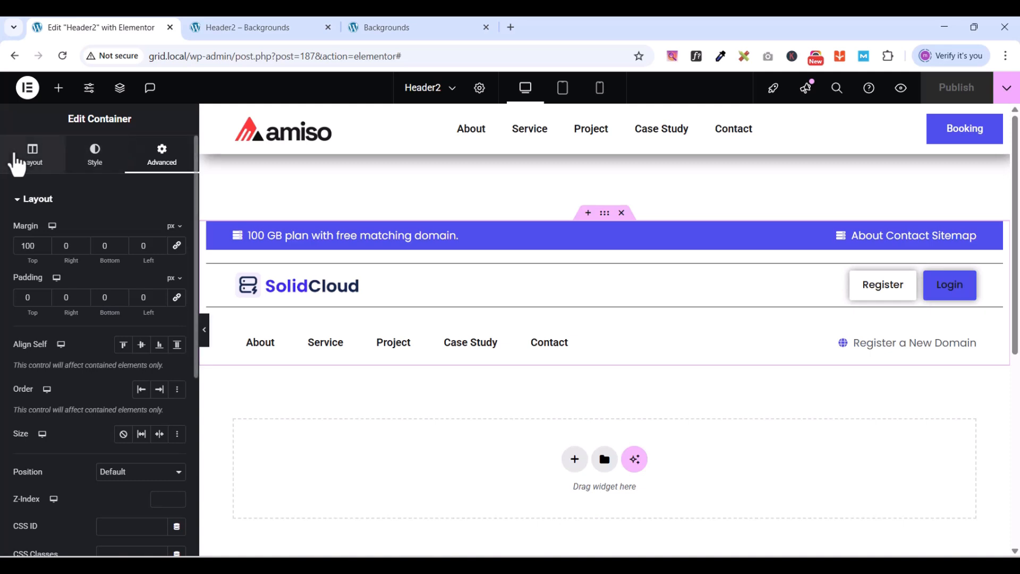
{"action": "left_click", "coordinate": [26, 154]}
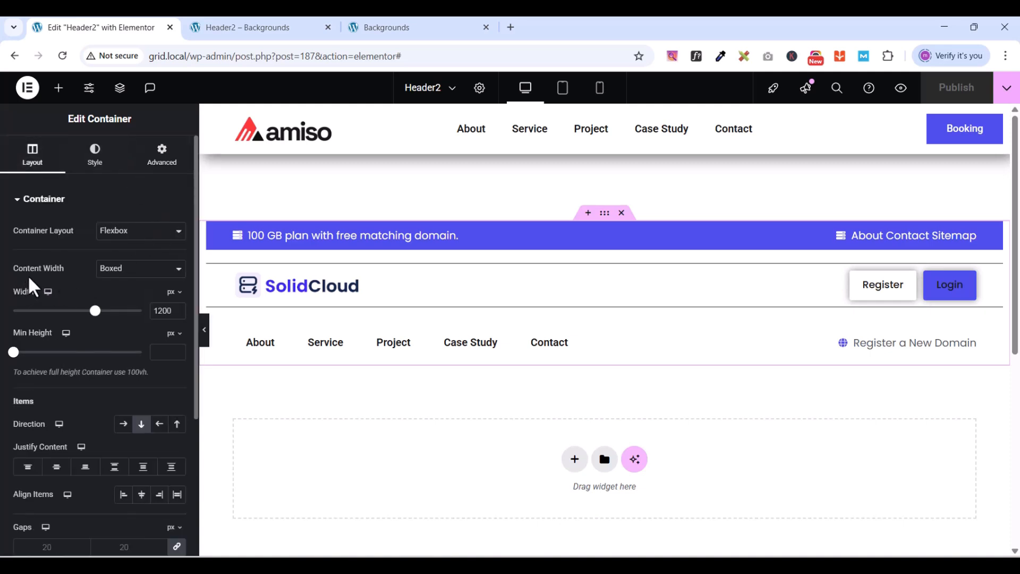
{"action": "left_click", "coordinate": [115, 273]}
{"action": "left_click", "coordinate": [118, 302]}
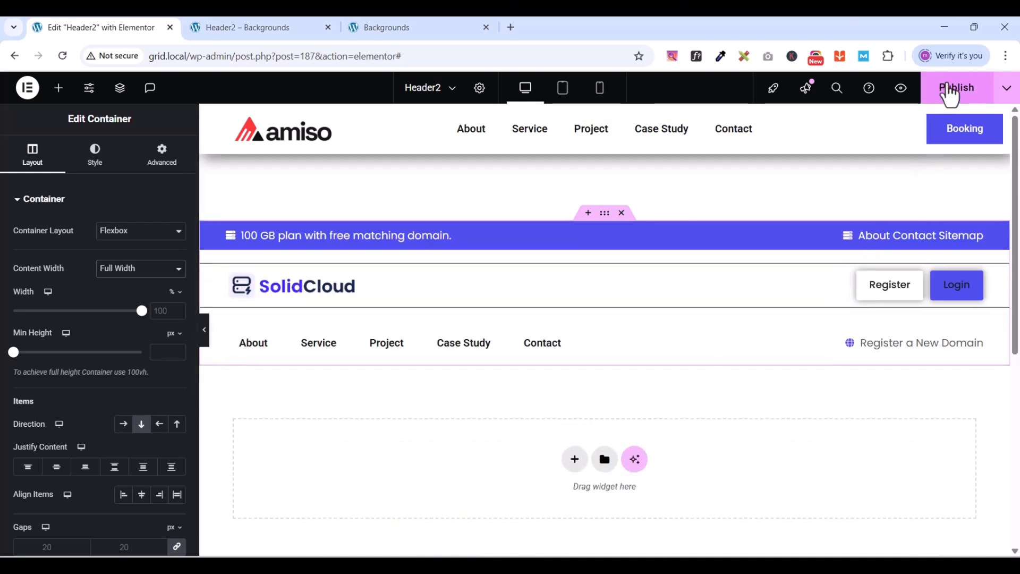
{"action": "left_click", "coordinate": [962, 101]}
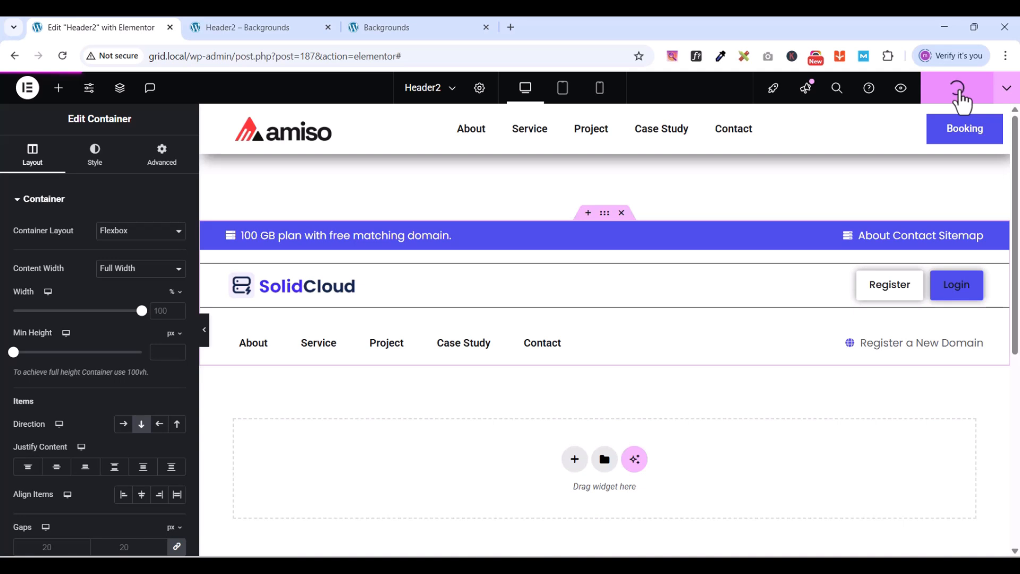
{"action": "left_click", "coordinate": [272, 29]}
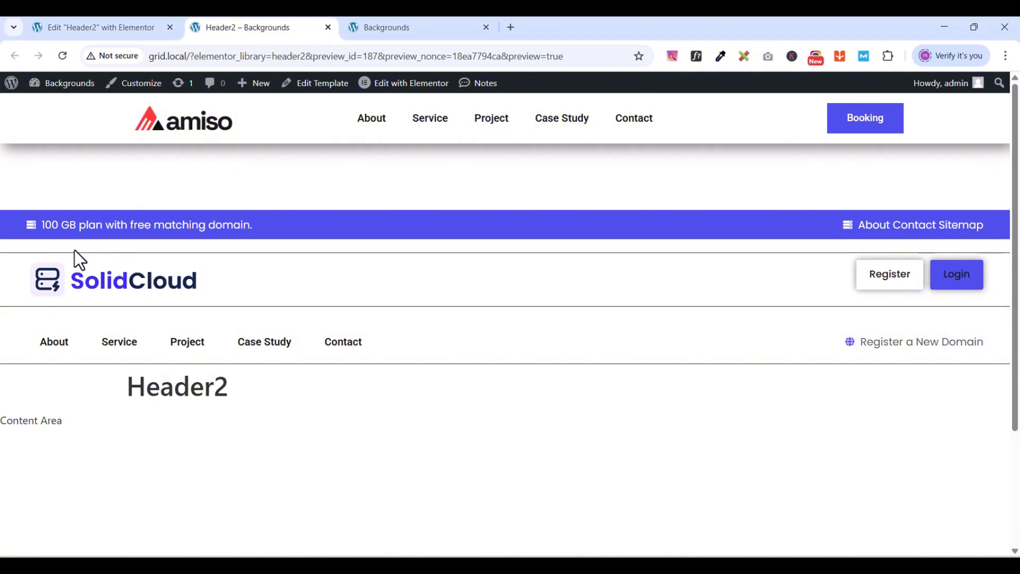
Set the outer header container's column and row gaps to 0, publish the template and reload its preview
{"action": "left_click", "coordinate": [121, 34]}
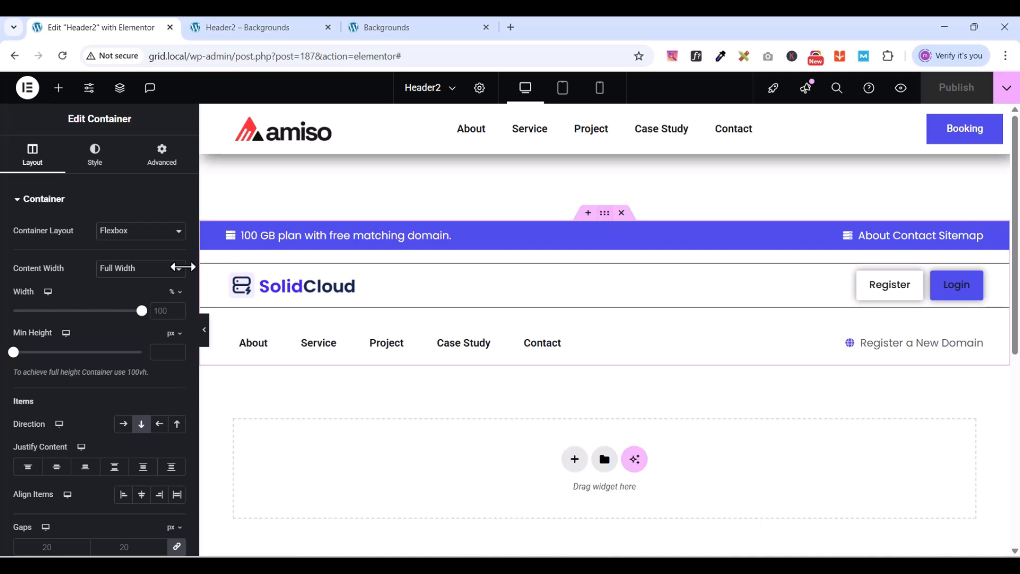
{"action": "scroll", "coordinate": [79, 455], "scroll_direction": "down", "scroll_amount": 3}
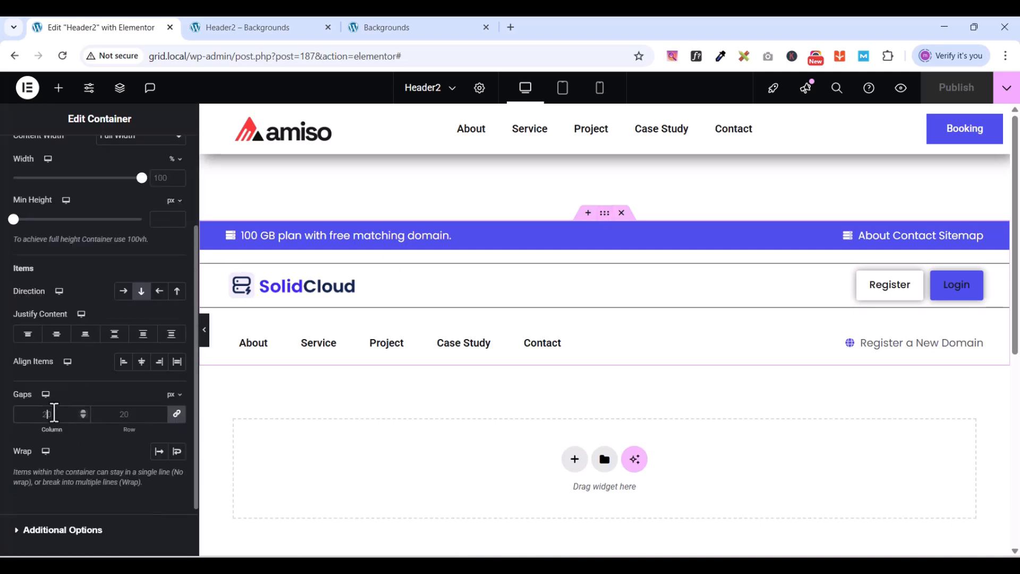
{"action": "left_click", "coordinate": [54, 413]}
{"action": "type", "text": "0"}
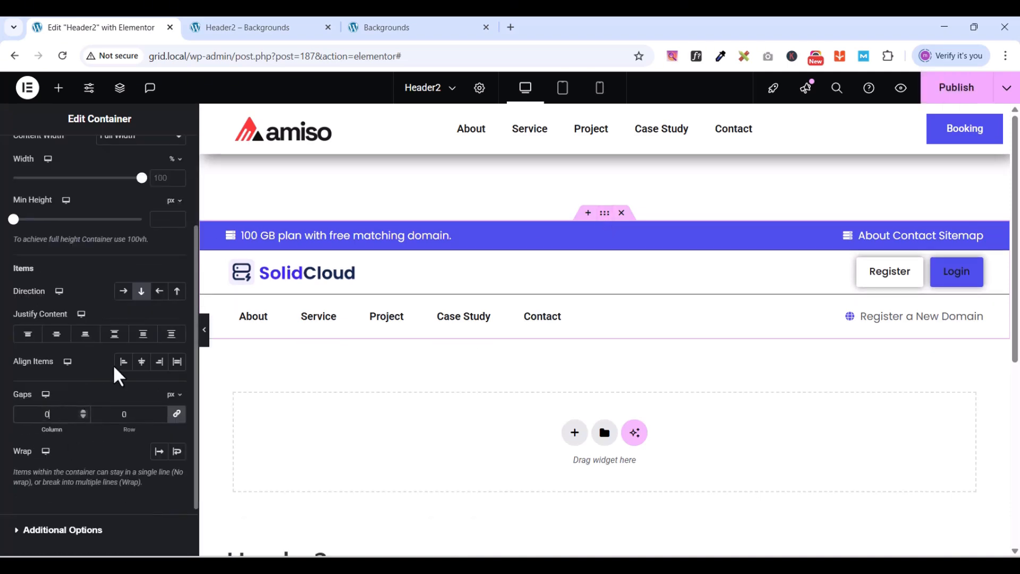
{"action": "left_click", "coordinate": [949, 97]}
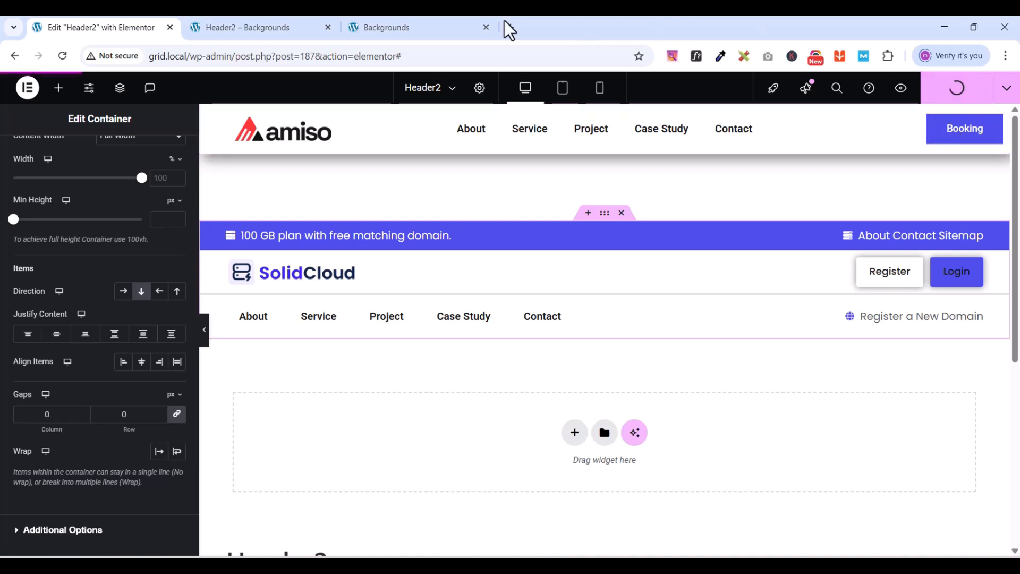
{"action": "left_click", "coordinate": [215, 27]}
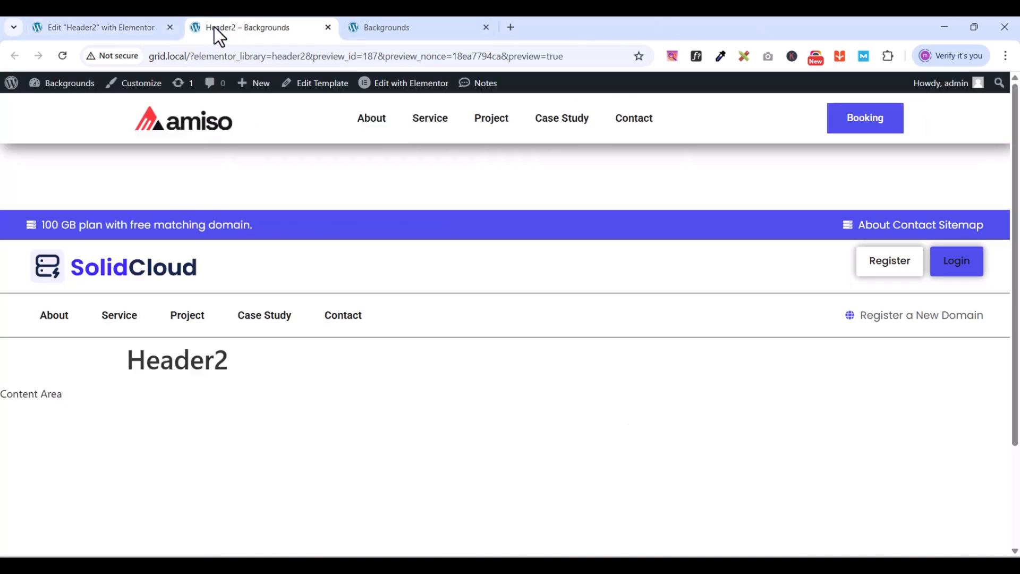
{"action": "left_click", "coordinate": [56, 55]}
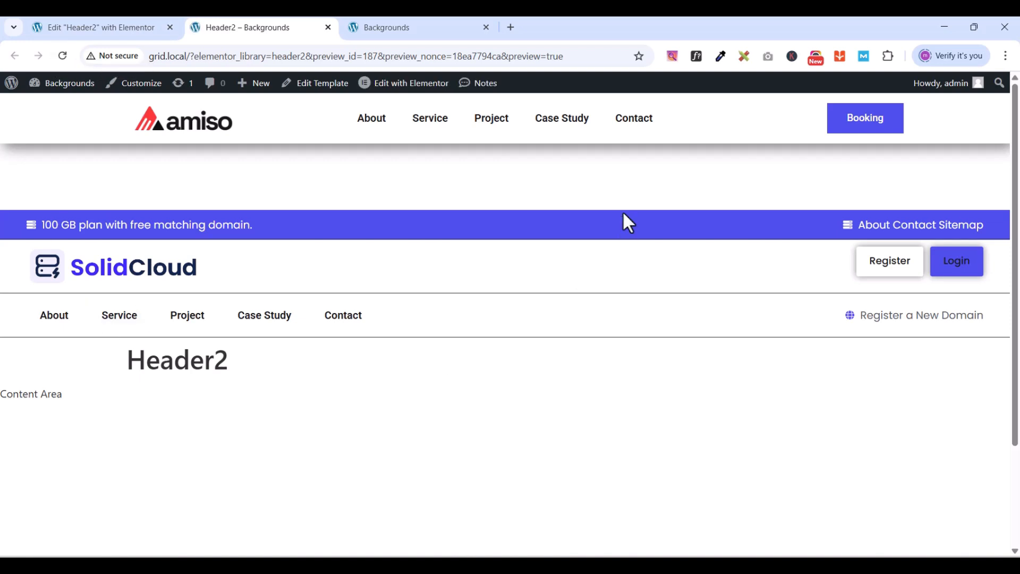